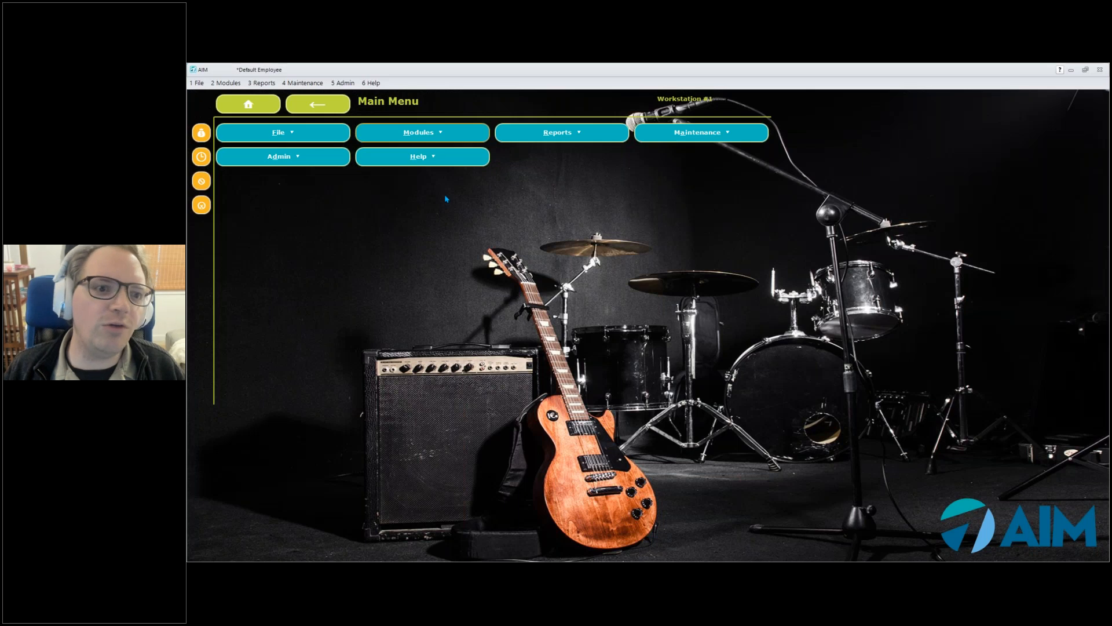
Step: Open the Inventory Export/Import utility from the inventory module's utilities
{"action": "left_click", "coordinate": [429, 139]}
{"action": "left_click", "coordinate": [450, 234]}
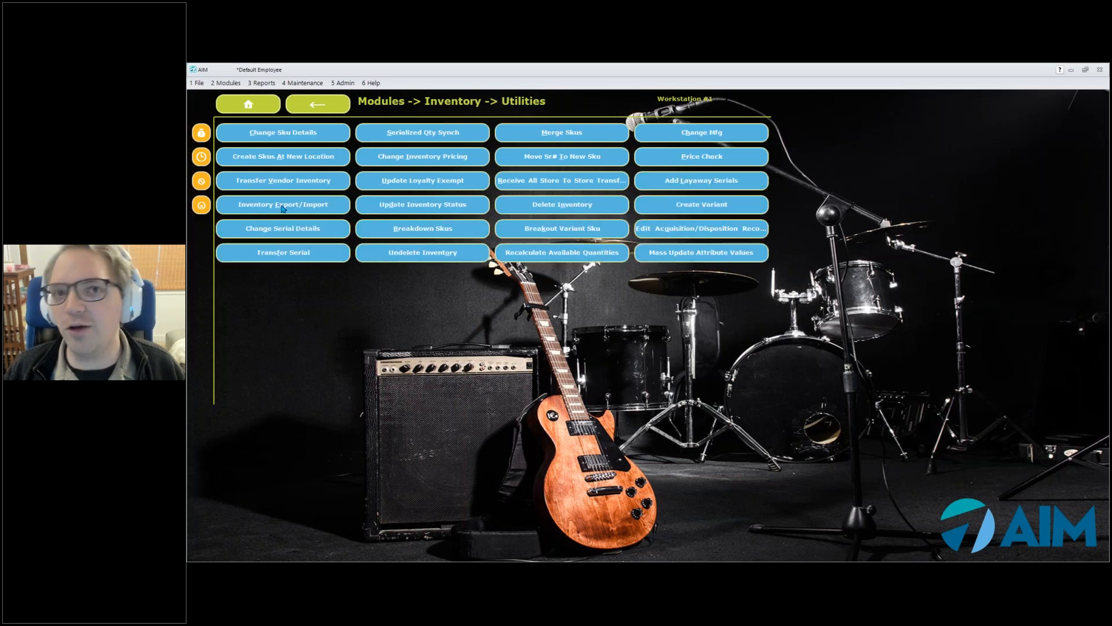
{"action": "left_click", "coordinate": [283, 209]}
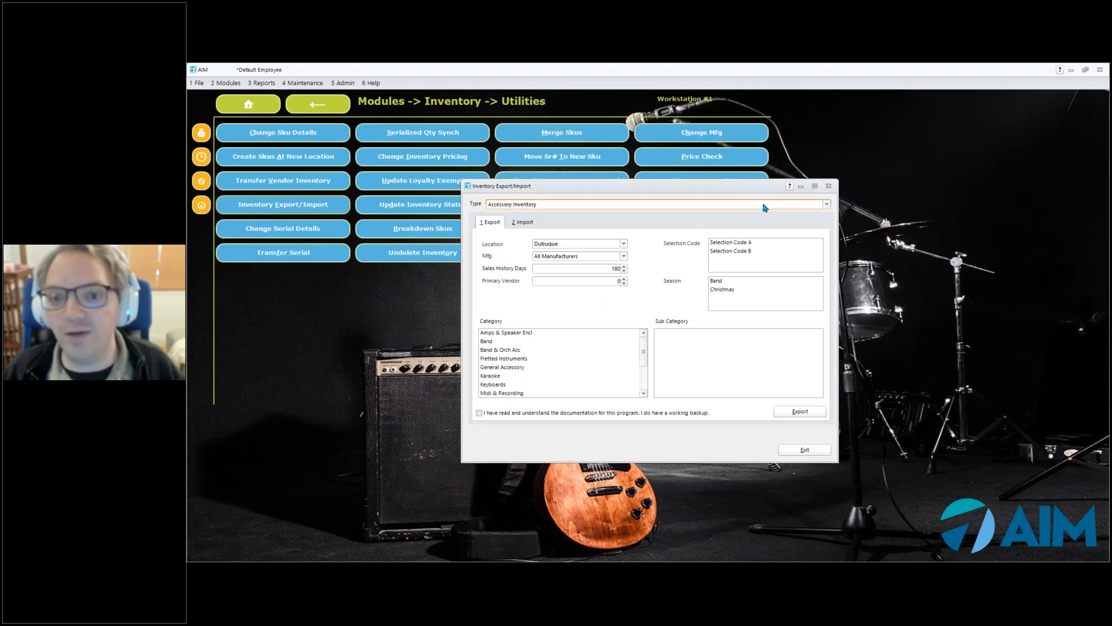
Step: Review the export type, location and manufacturer choices, keeping Accessory Inventory, Dubuque and All Manufacturers
{"action": "left_click", "coordinate": [826, 206]}
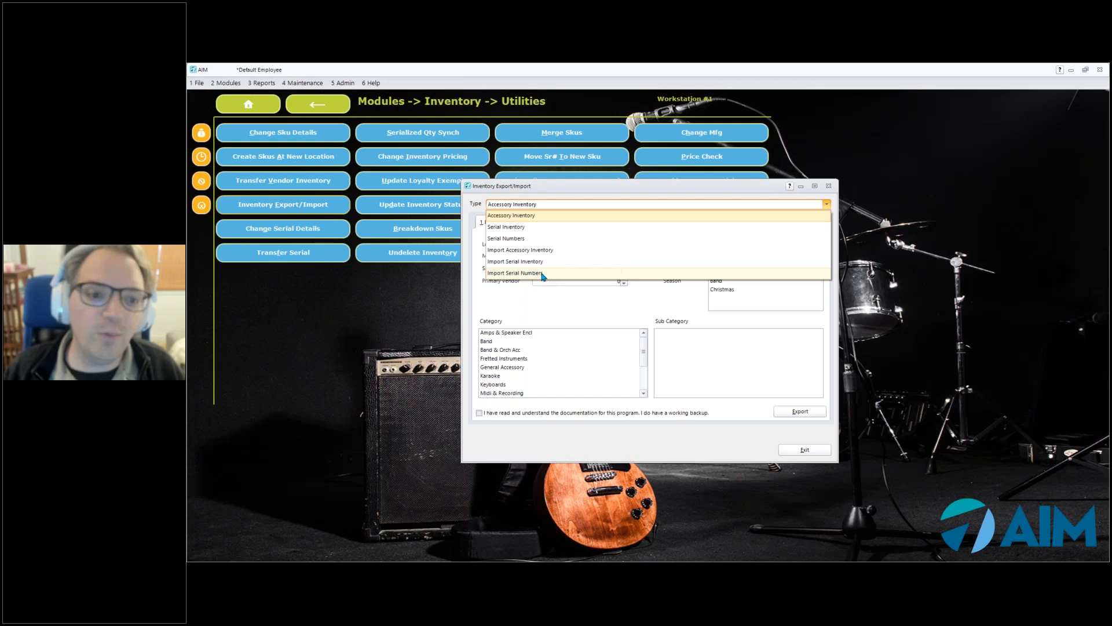
{"action": "left_click", "coordinate": [573, 307]}
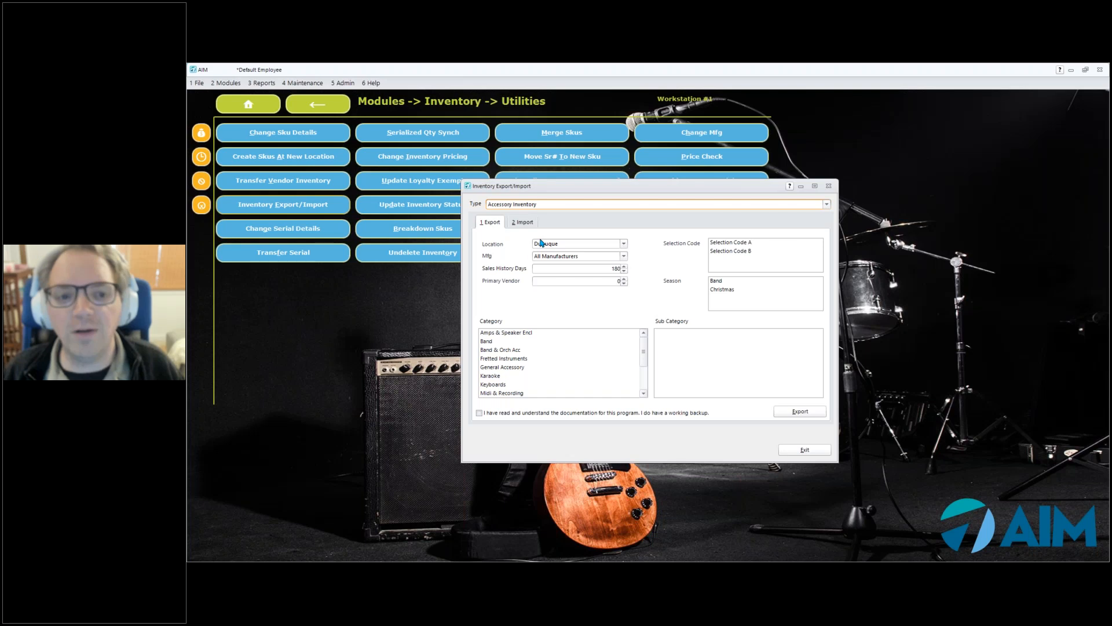
{"action": "left_click", "coordinate": [580, 247]}
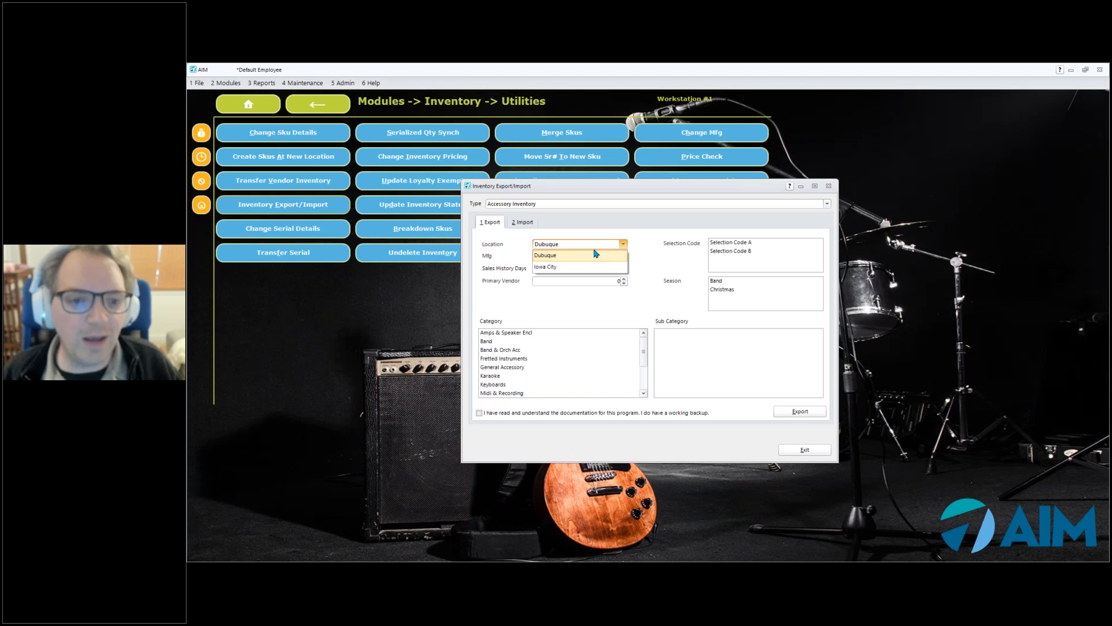
{"action": "left_click", "coordinate": [594, 254]}
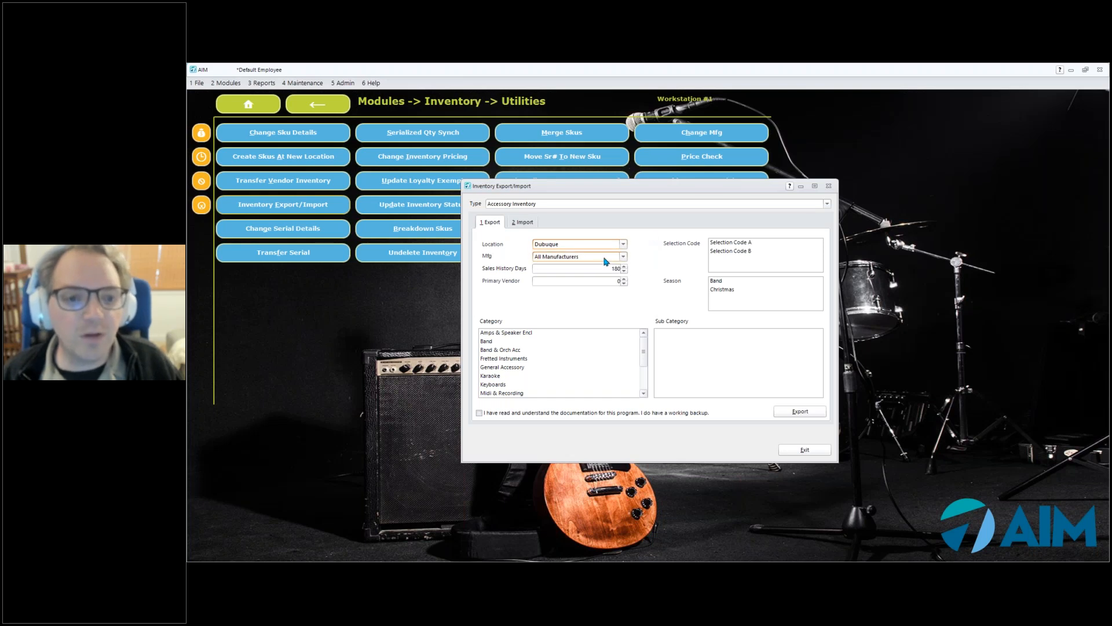
{"action": "left_click", "coordinate": [616, 258]}
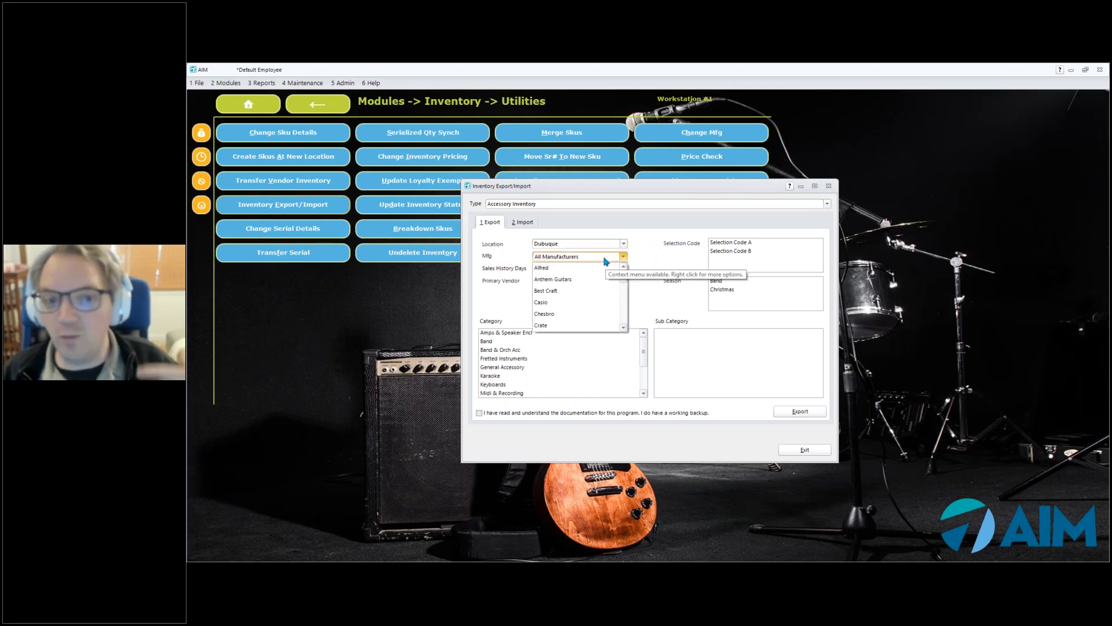
{"action": "left_click", "coordinate": [647, 253]}
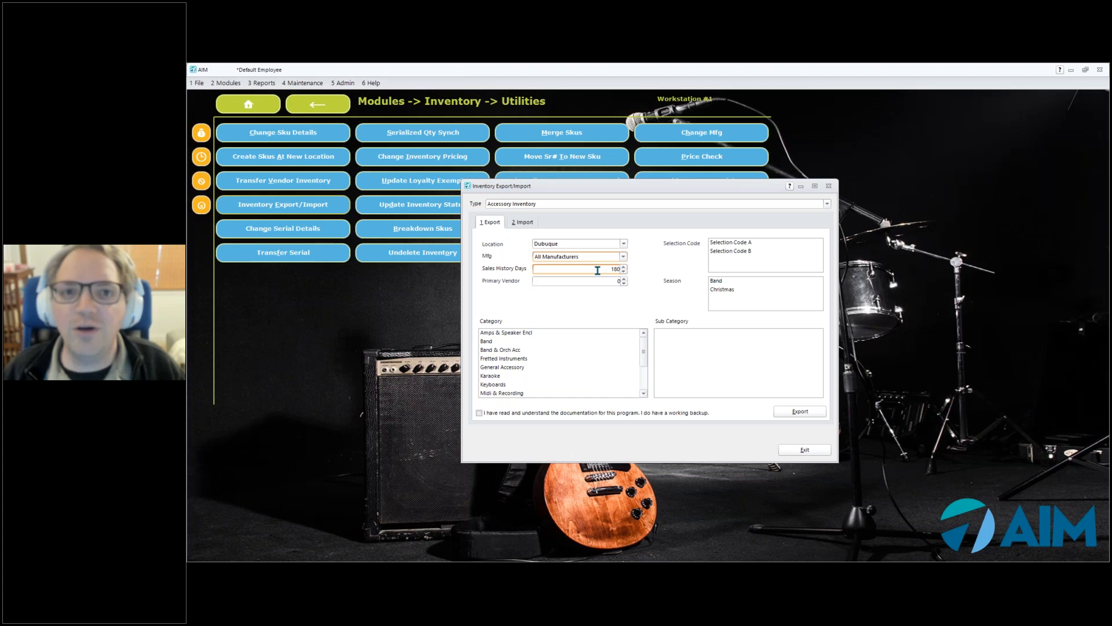
Step: Look up the available vendors for the Primary Vendor filter and leave the list without choosing one
{"action": "left_click", "coordinate": [560, 281]}
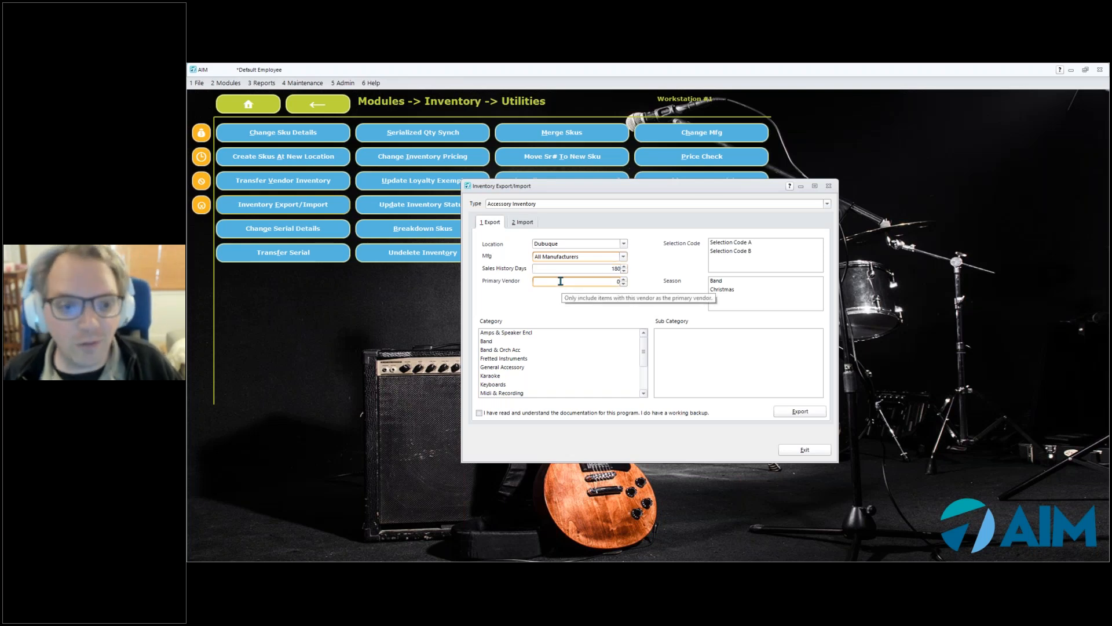
{"action": "left_click", "coordinate": [561, 281]}
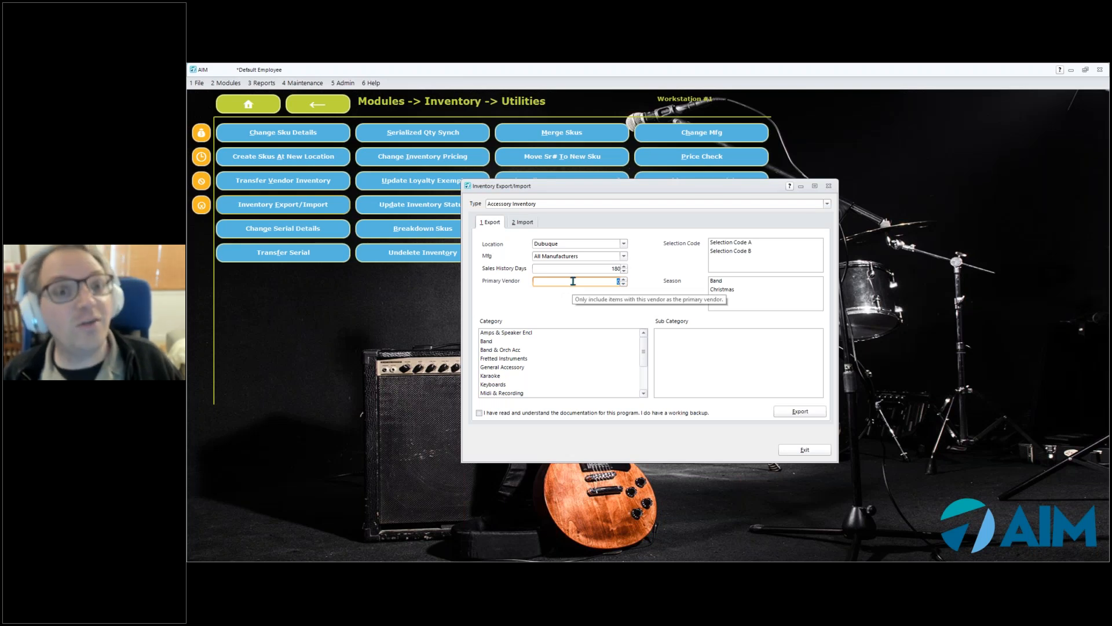
{"action": "right_click", "coordinate": [575, 281]}
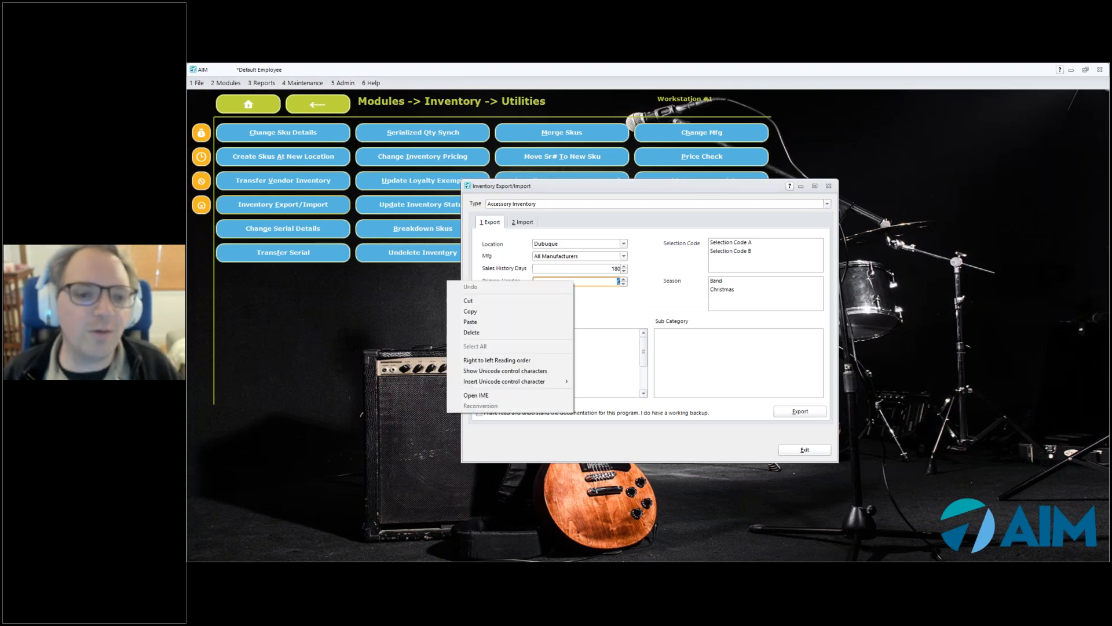
{"action": "right_click", "coordinate": [591, 288]}
{"action": "left_click", "coordinate": [601, 286]}
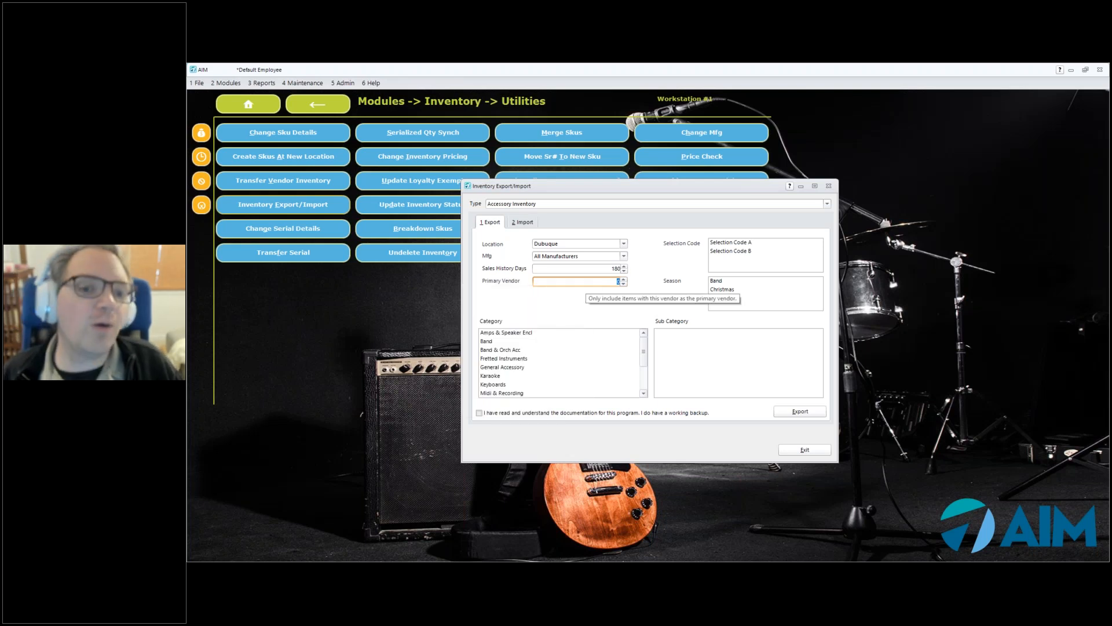
{"action": "key", "text": "F2"}
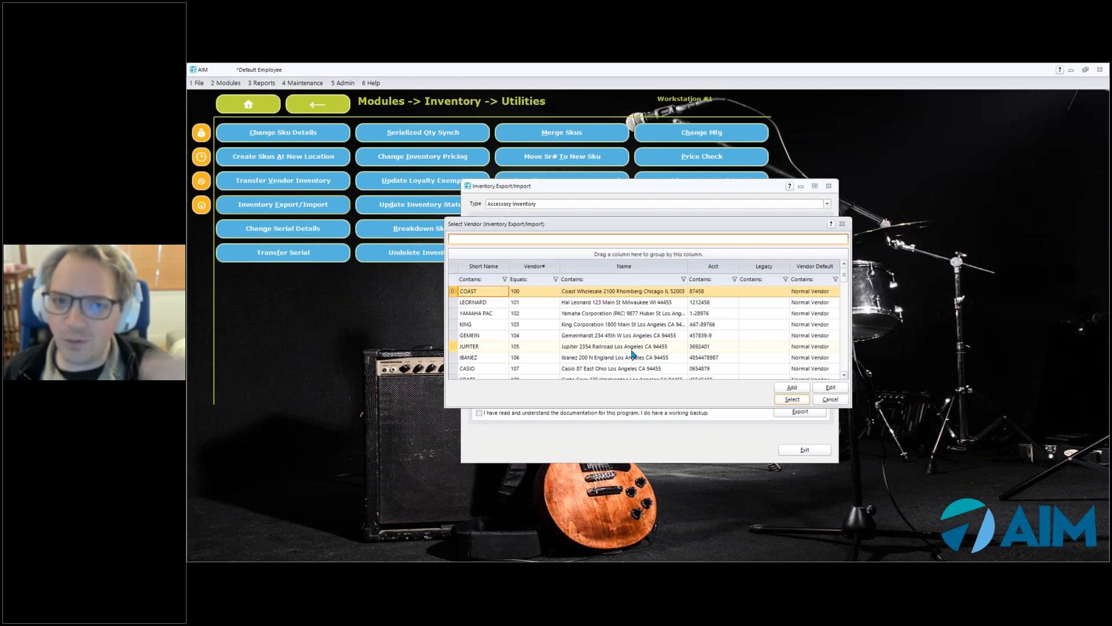
{"action": "left_click", "coordinate": [830, 399]}
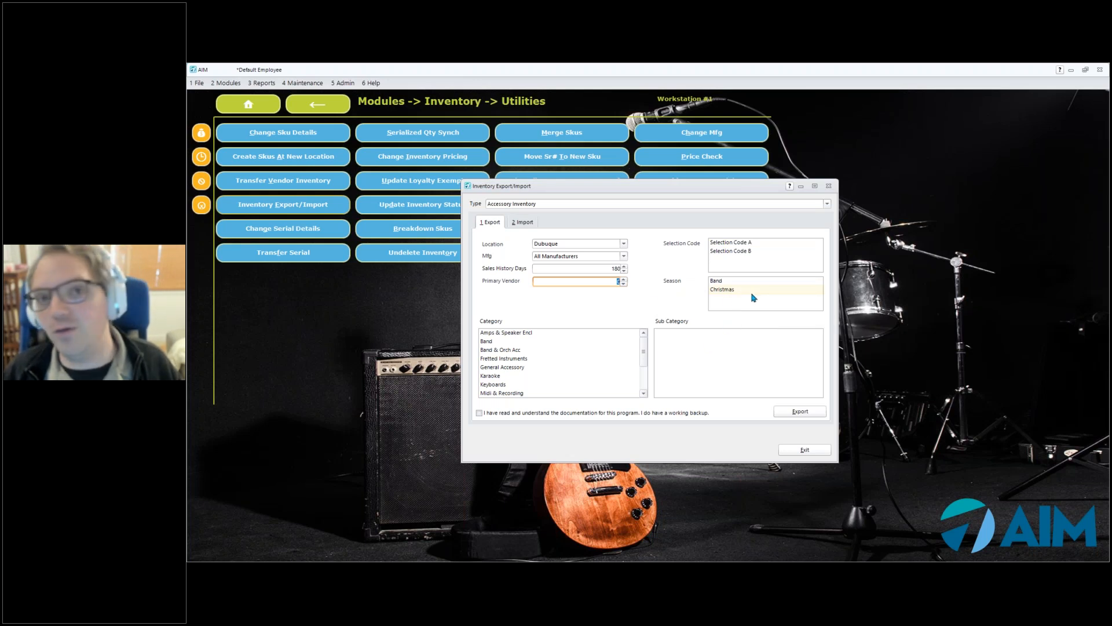
{"action": "left_click", "coordinate": [727, 291]}
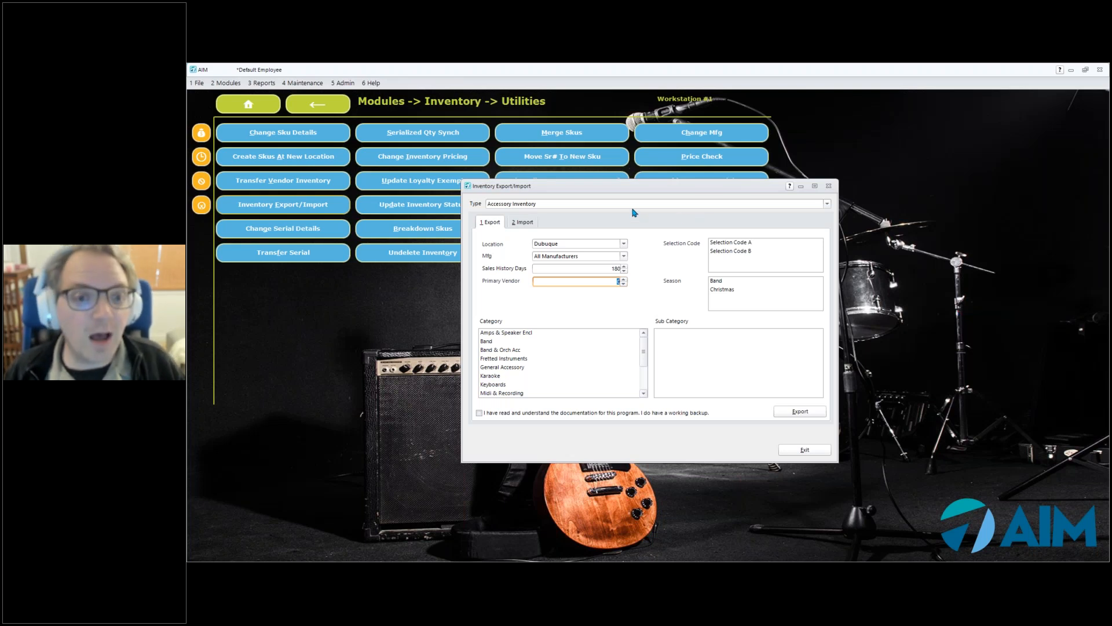
Step: Minimize the Inventory Export/Import window and open the Selection Codes setup in inventory maintenance
{"action": "left_click", "coordinate": [249, 103]}
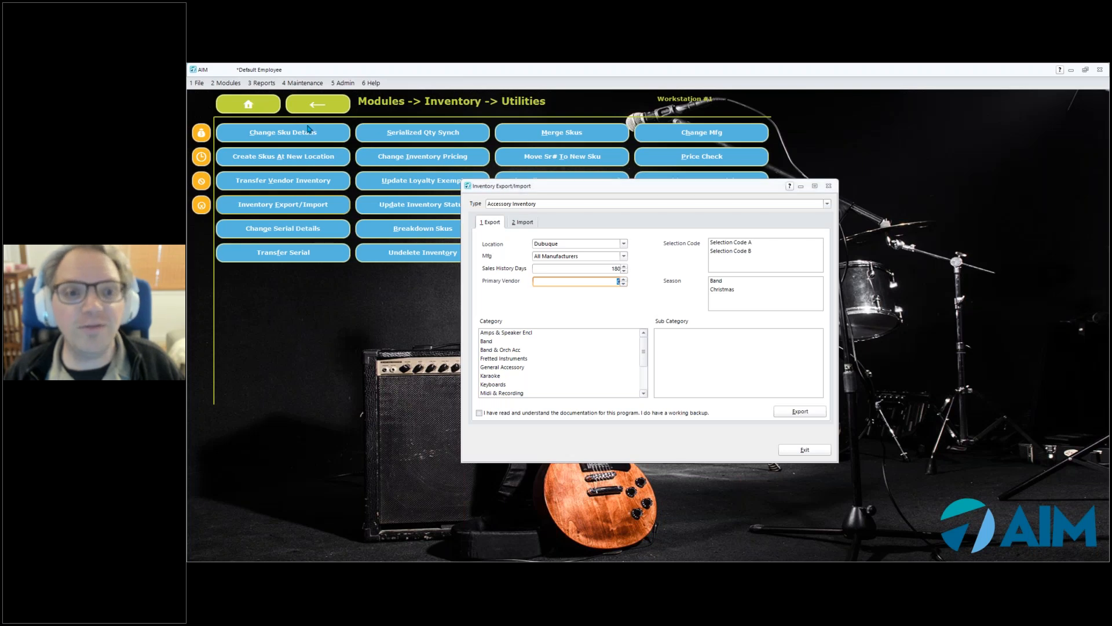
{"action": "left_click", "coordinate": [800, 186]}
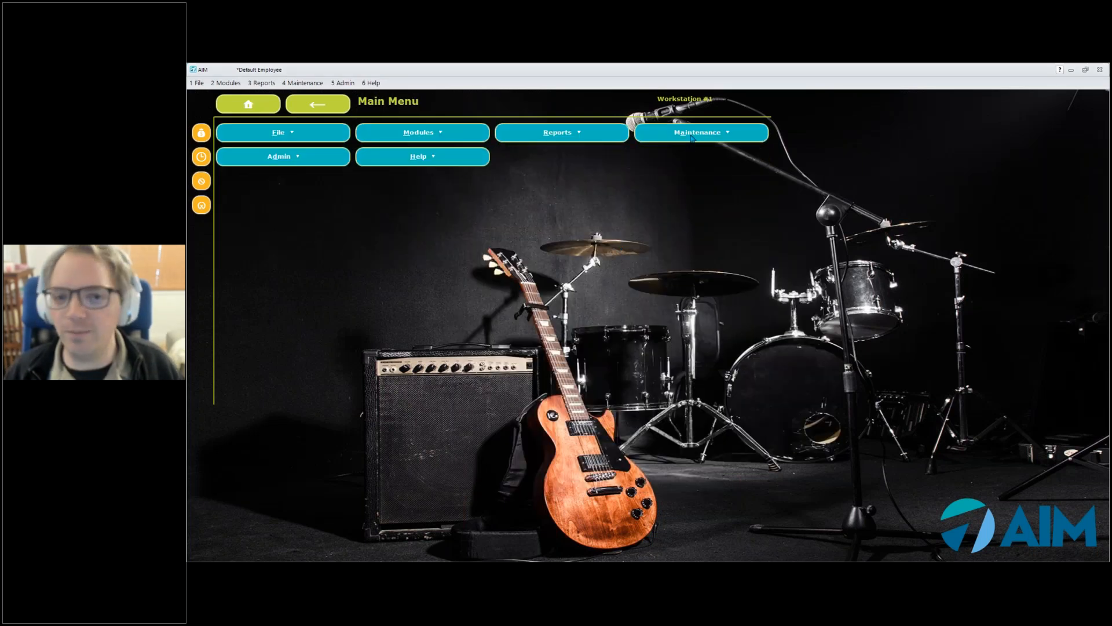
{"action": "left_click", "coordinate": [691, 136]}
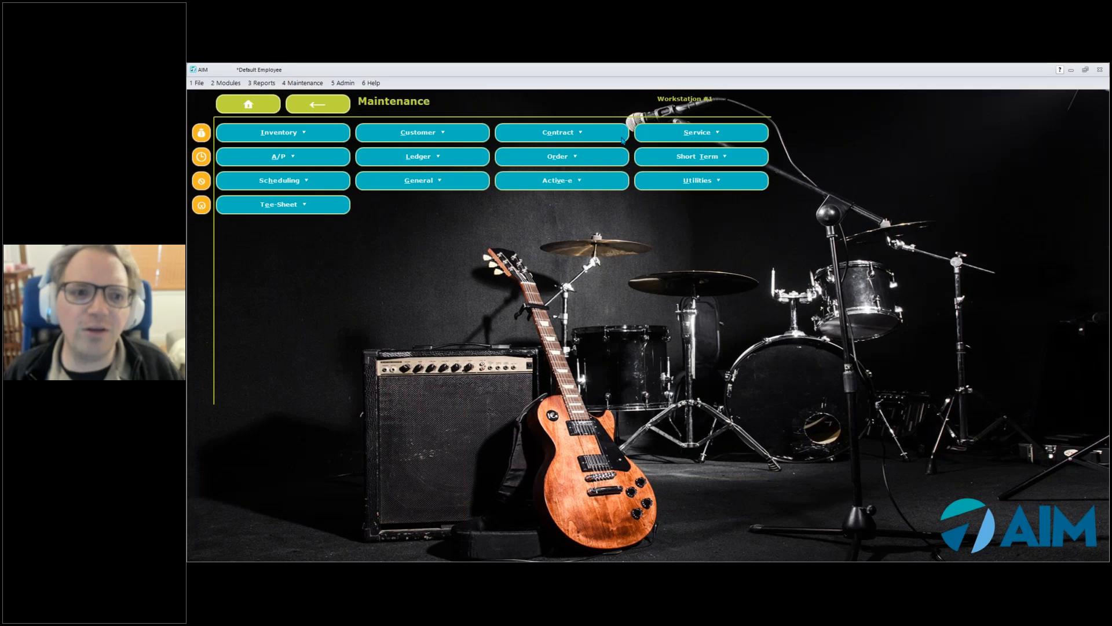
{"action": "left_click", "coordinate": [314, 138]}
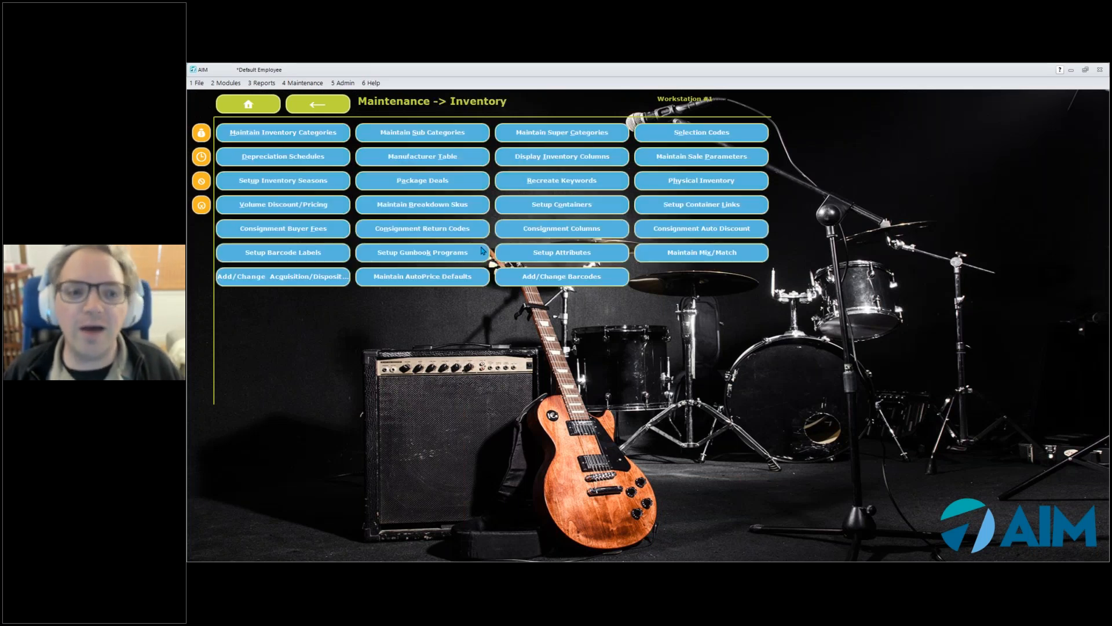
{"action": "left_click", "coordinate": [695, 131]}
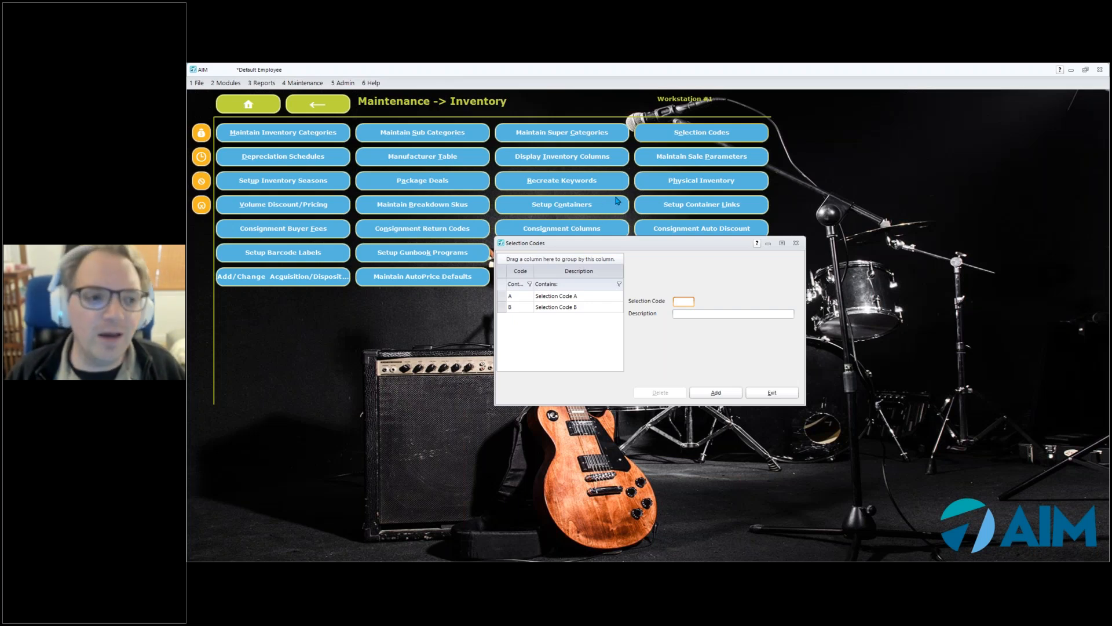
Step: Open Change Inventory, check the Sel Code options on the RT14 Valve Oil record, and close the record
{"action": "left_click", "coordinate": [400, 138]}
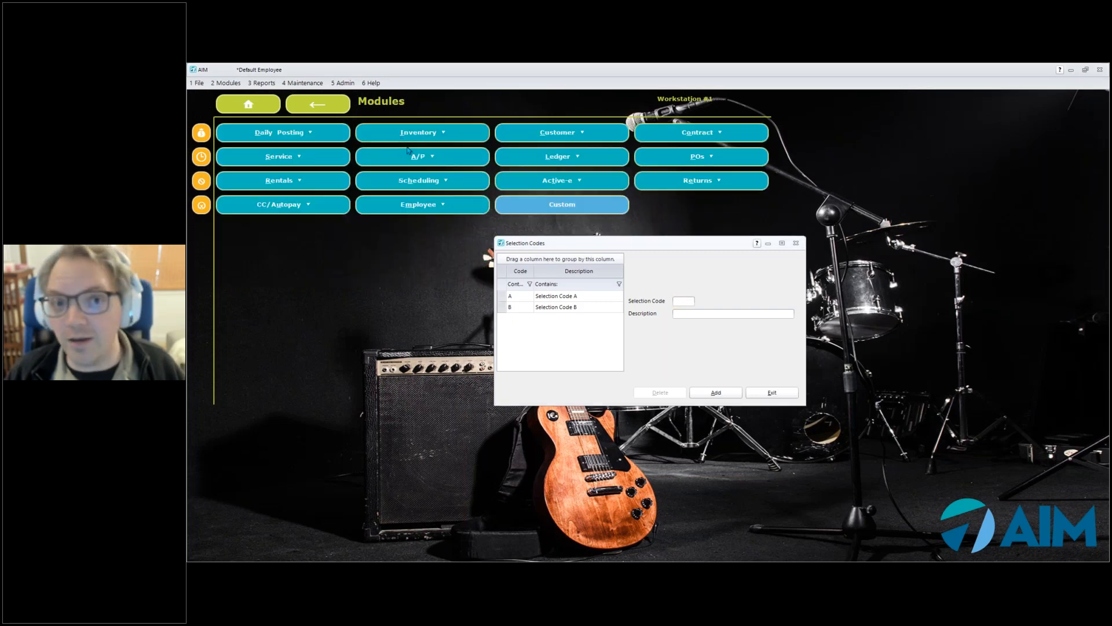
{"action": "left_click", "coordinate": [476, 137]}
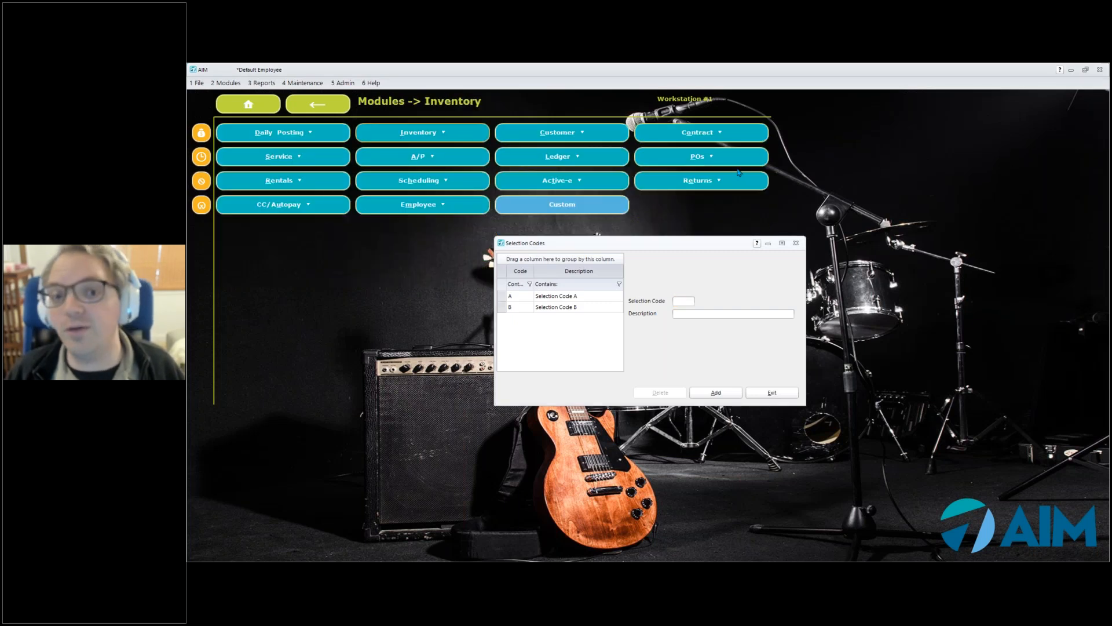
{"action": "left_click", "coordinate": [723, 180]}
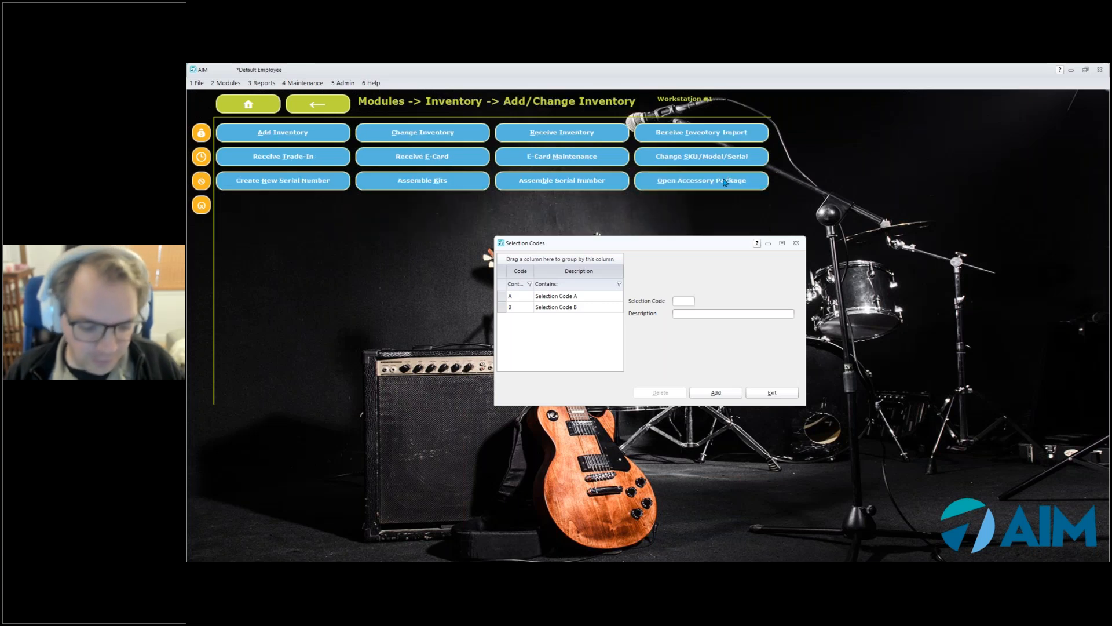
{"action": "left_click", "coordinate": [400, 137]}
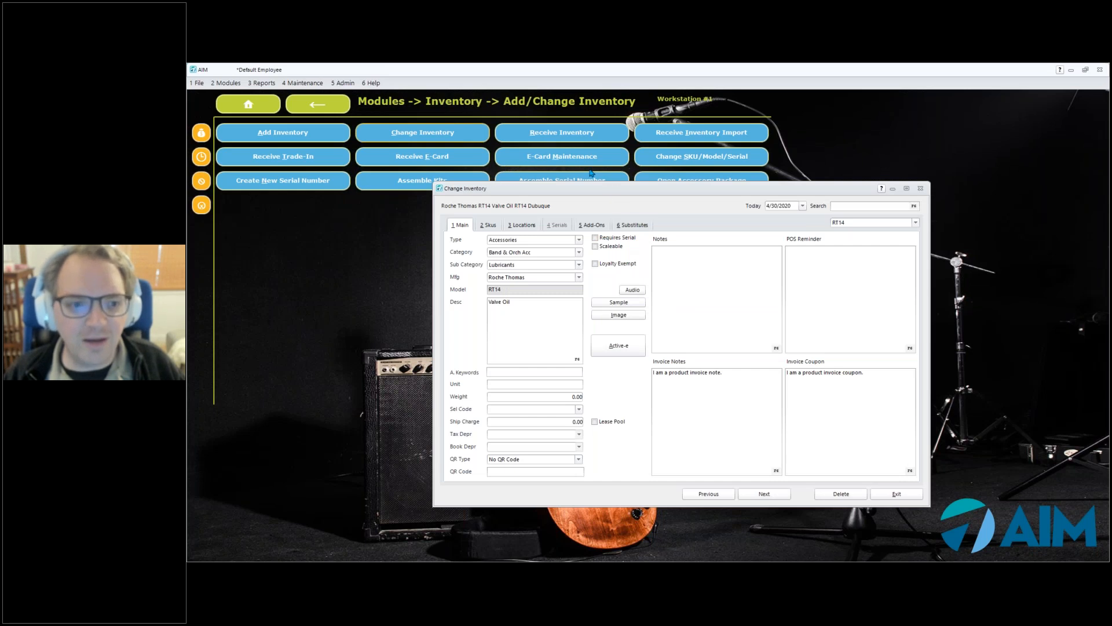
{"action": "left_click", "coordinate": [559, 389]}
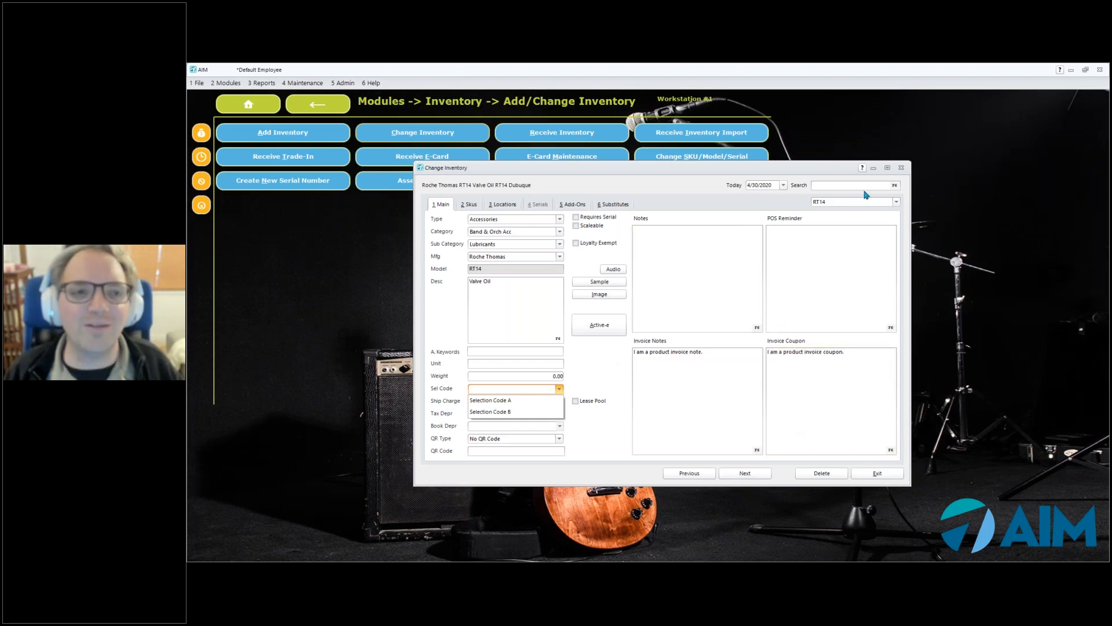
{"action": "left_click", "coordinate": [902, 168]}
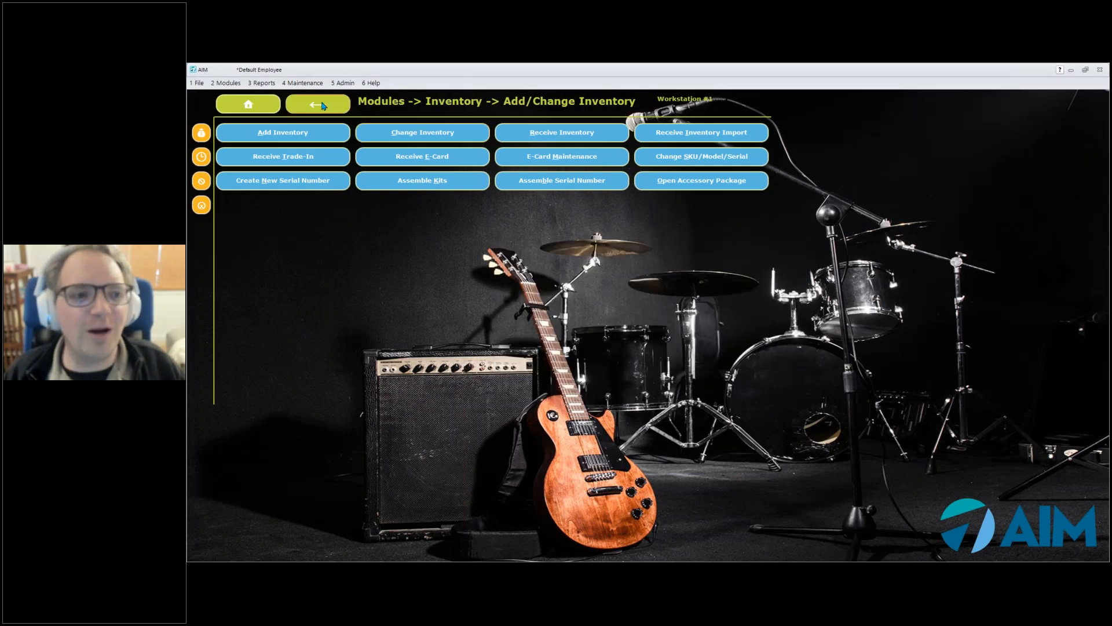
Step: View the inventory attributes setup in inventory maintenance and close it
{"action": "left_click", "coordinate": [262, 108]}
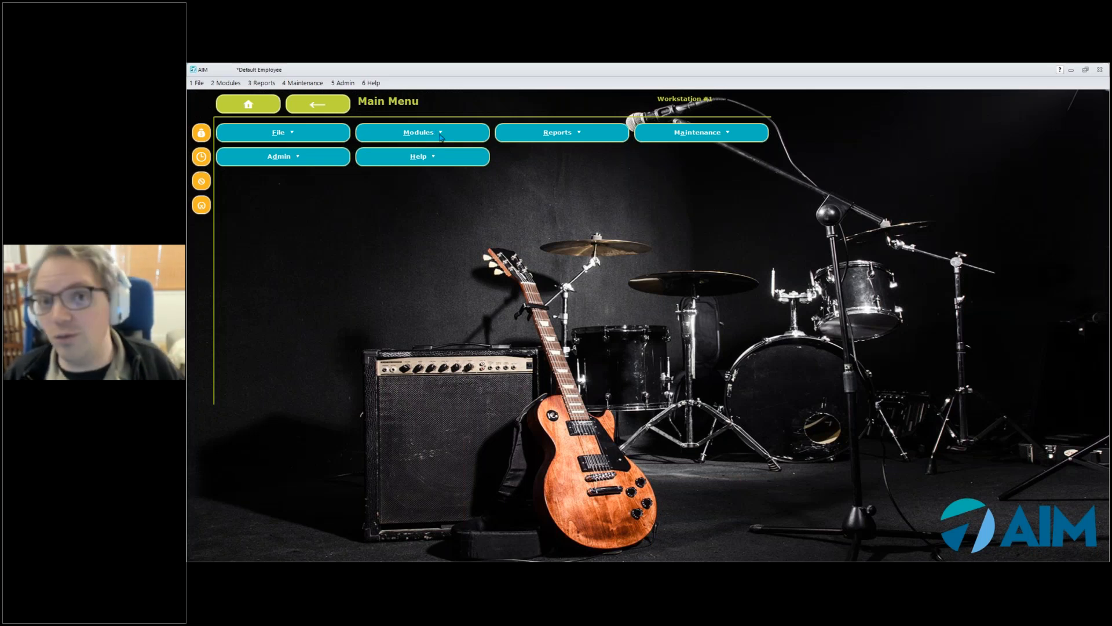
{"action": "left_click", "coordinate": [756, 133]}
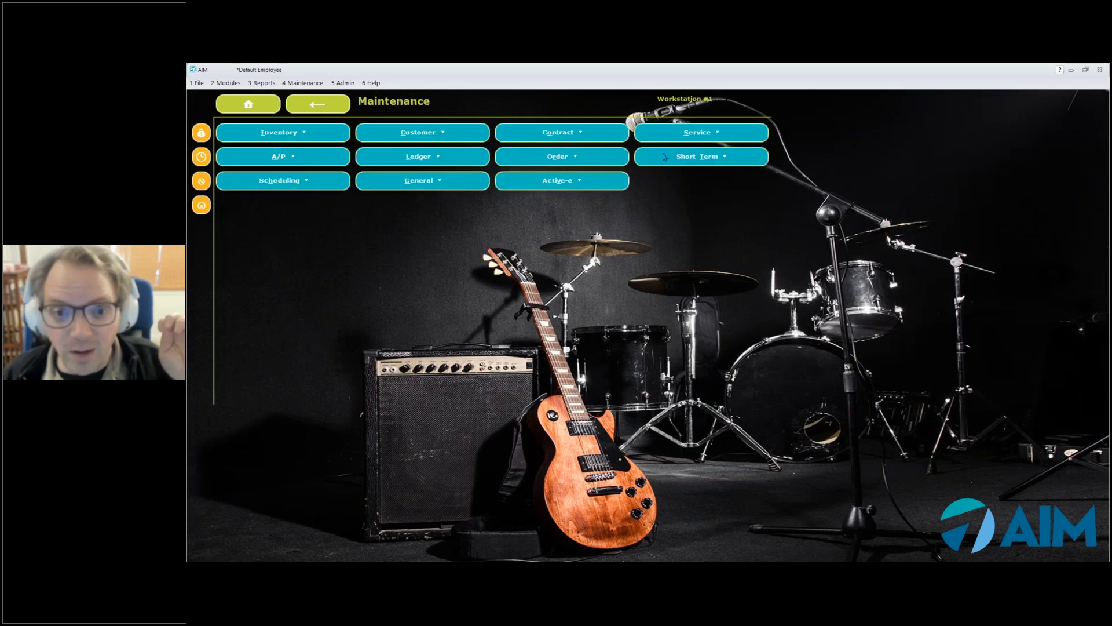
{"action": "left_click", "coordinate": [313, 135]}
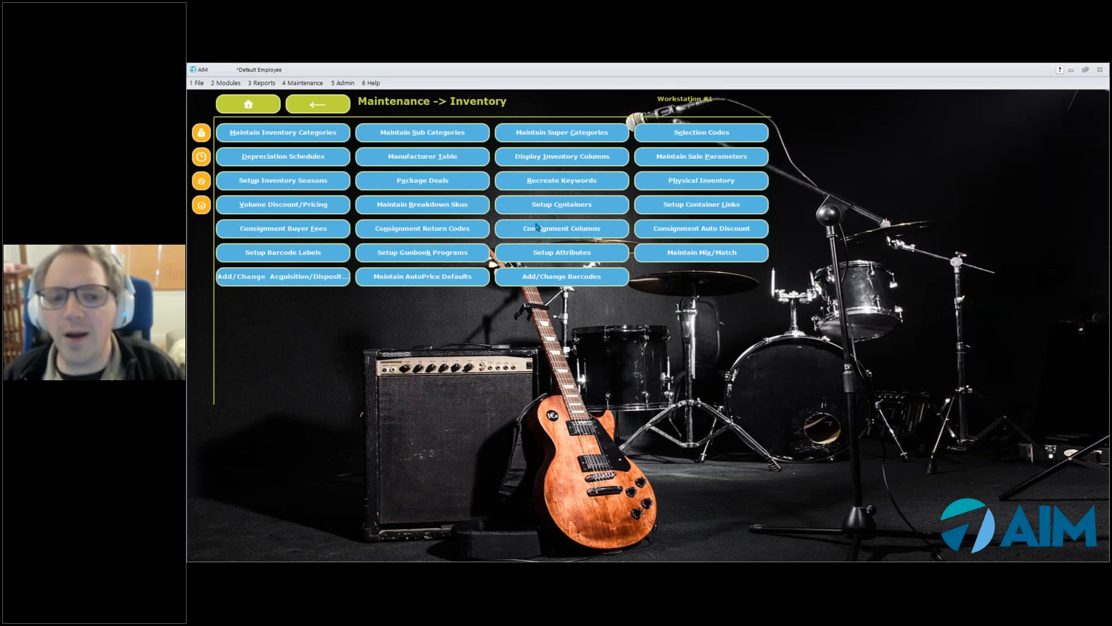
{"action": "left_click", "coordinate": [538, 254]}
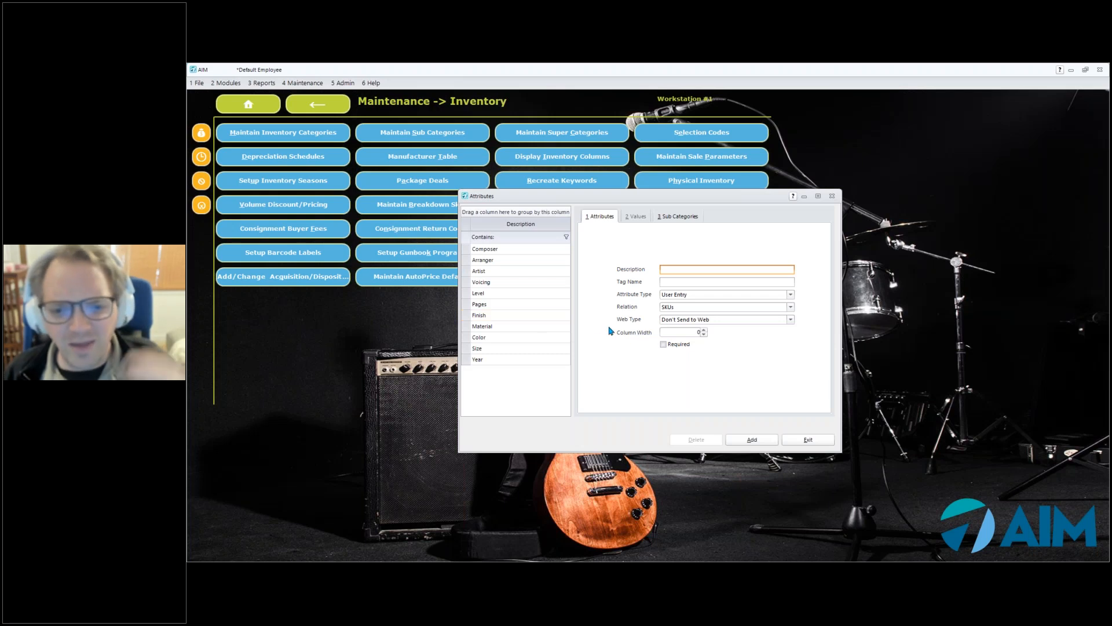
{"action": "left_click", "coordinate": [832, 197]}
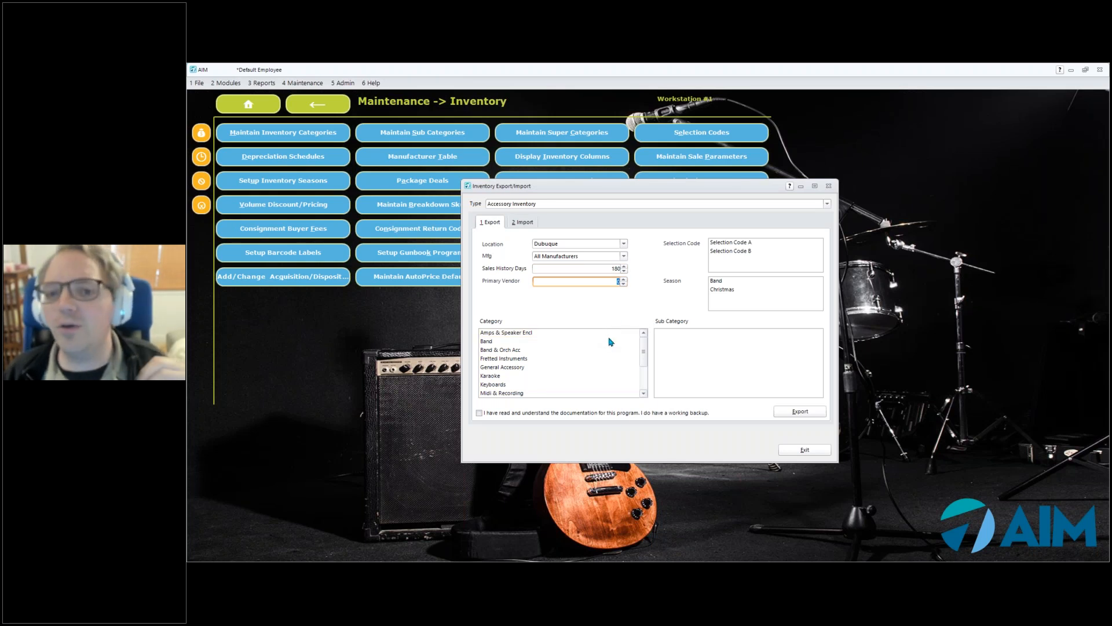
Step: Filter the accessory inventory export to the Band & Orch Acc category and try to run the export
{"action": "left_click", "coordinate": [525, 351]}
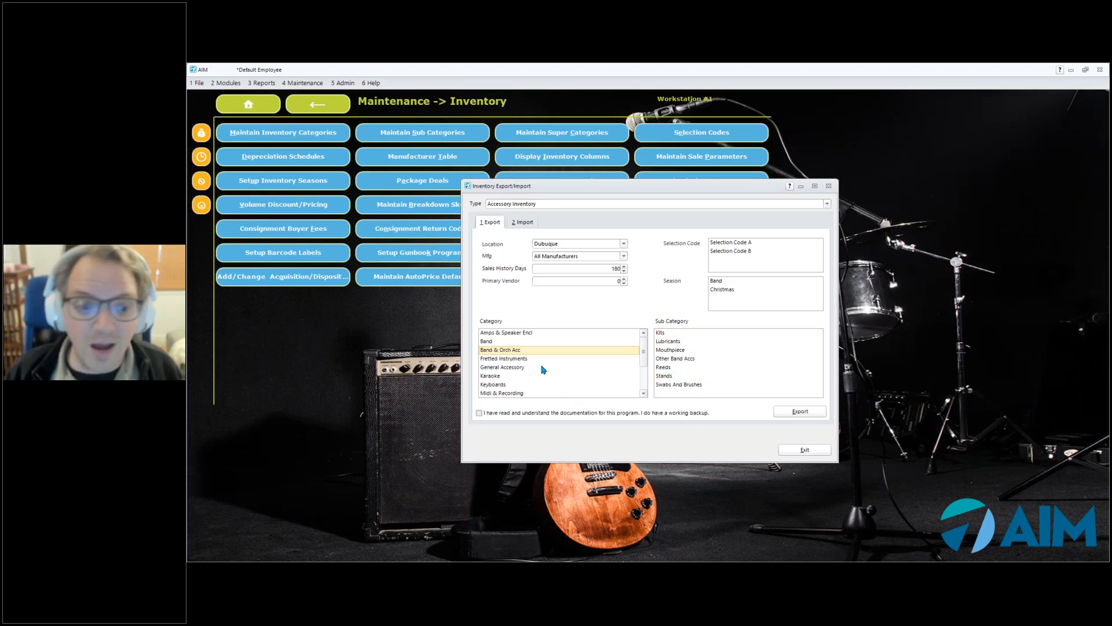
{"action": "left_click_drag", "start_coordinate": [643, 181], "coordinate": [550, 169]}
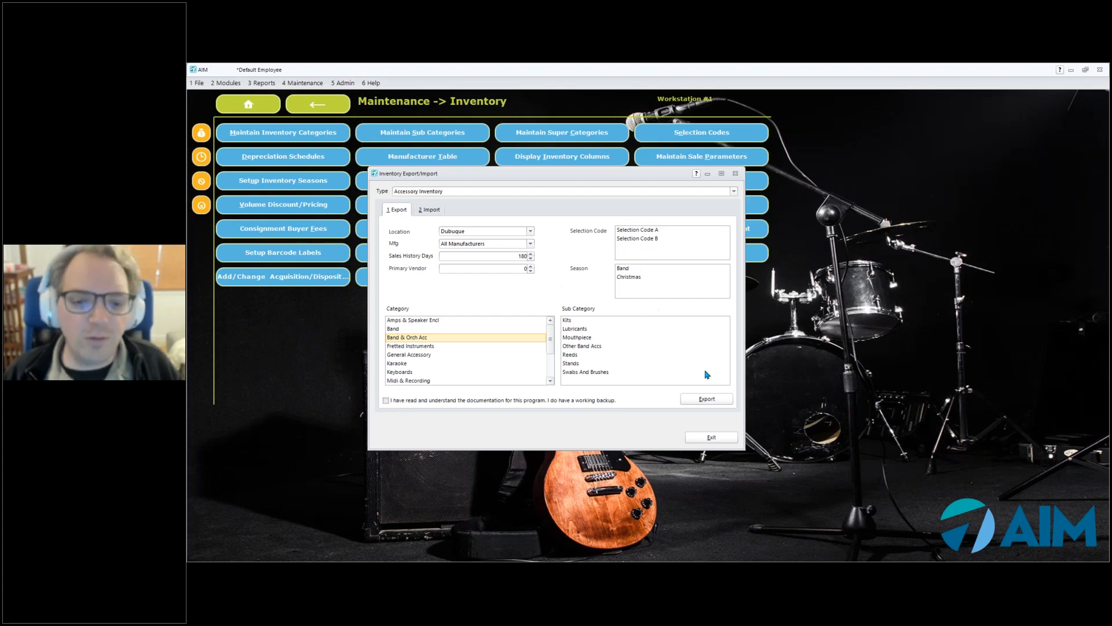
{"action": "left_click", "coordinate": [714, 406]}
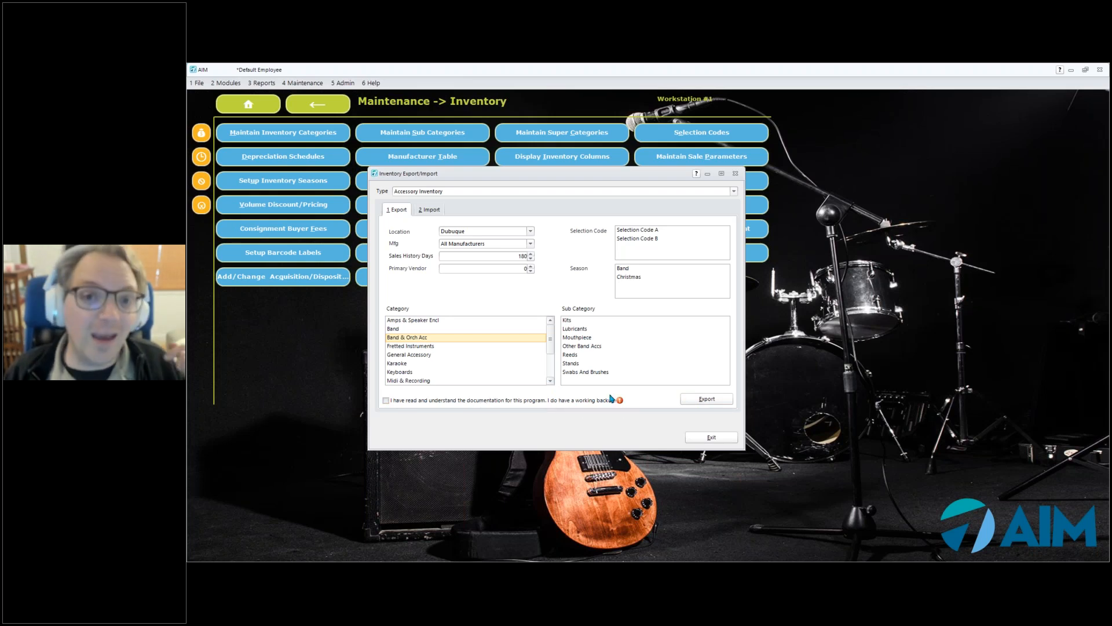
{"action": "mouse_move", "coordinate": [621, 402]}
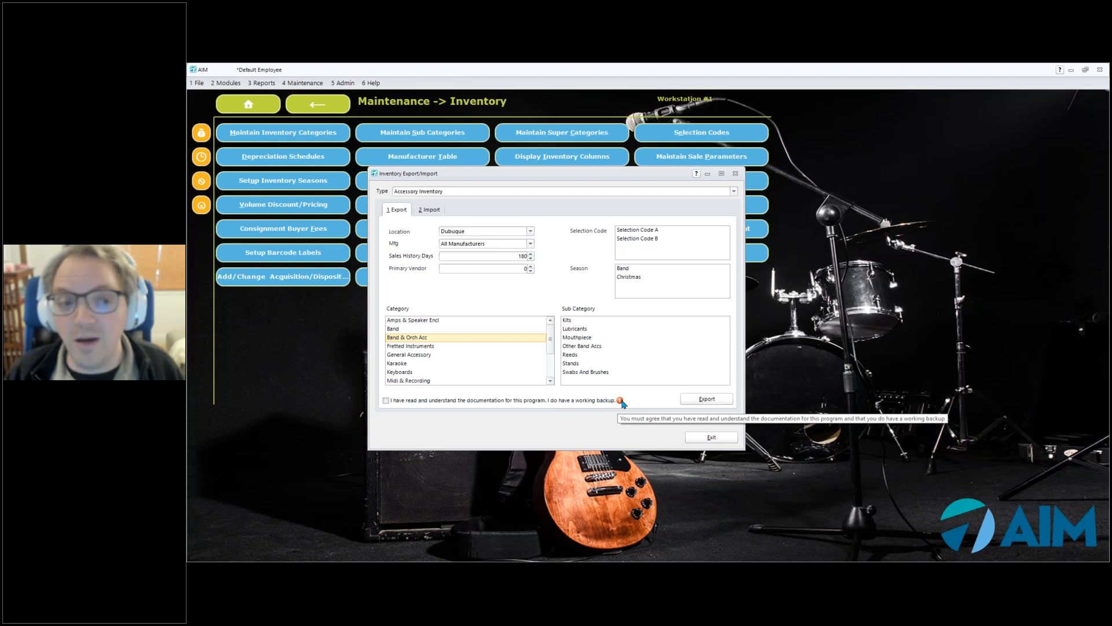
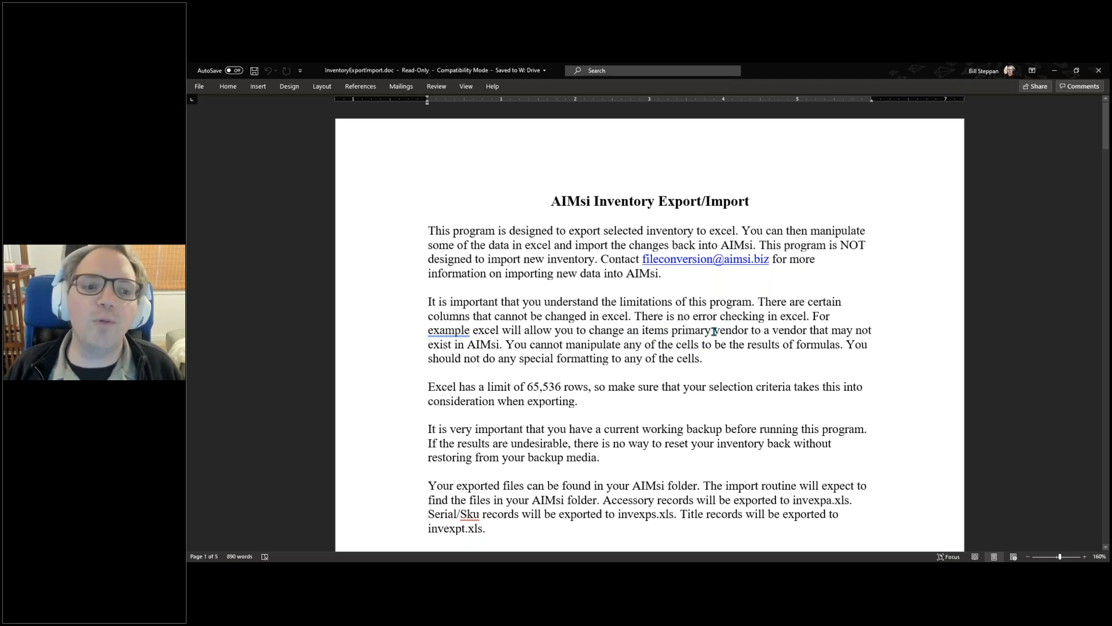
Step: Read the limitations and backup notes in InventoryExportImport.doc and look through the Serial/Accessory Fields table
{"action": "scroll", "coordinate": [714, 331], "scroll_direction": "down", "scroll_amount": 3}
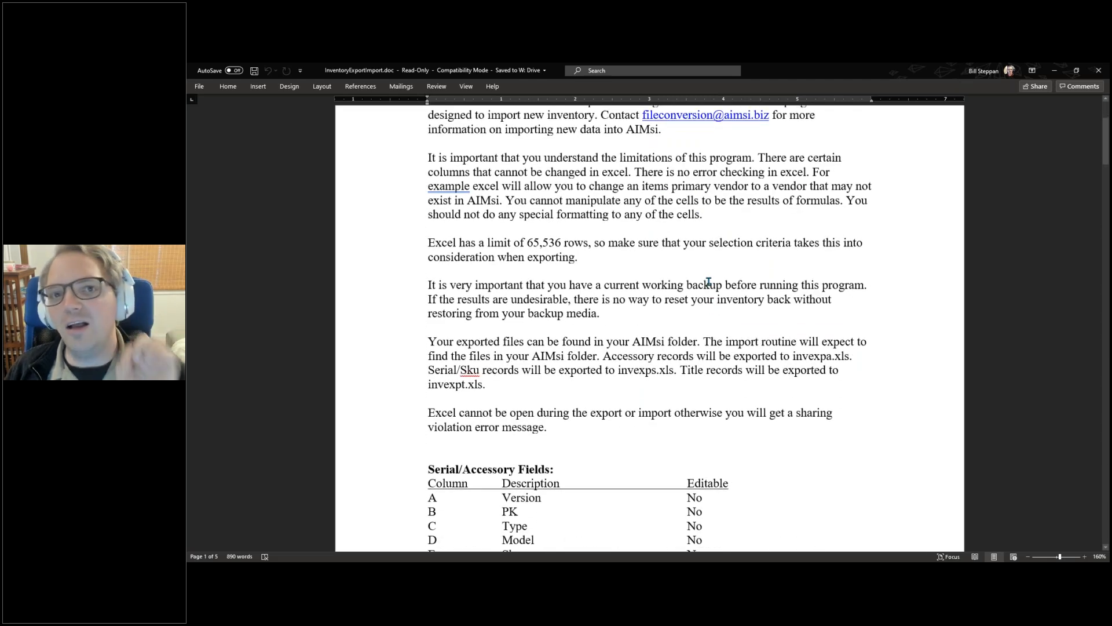
{"action": "scroll", "coordinate": [708, 282], "scroll_direction": "down", "scroll_amount": 4}
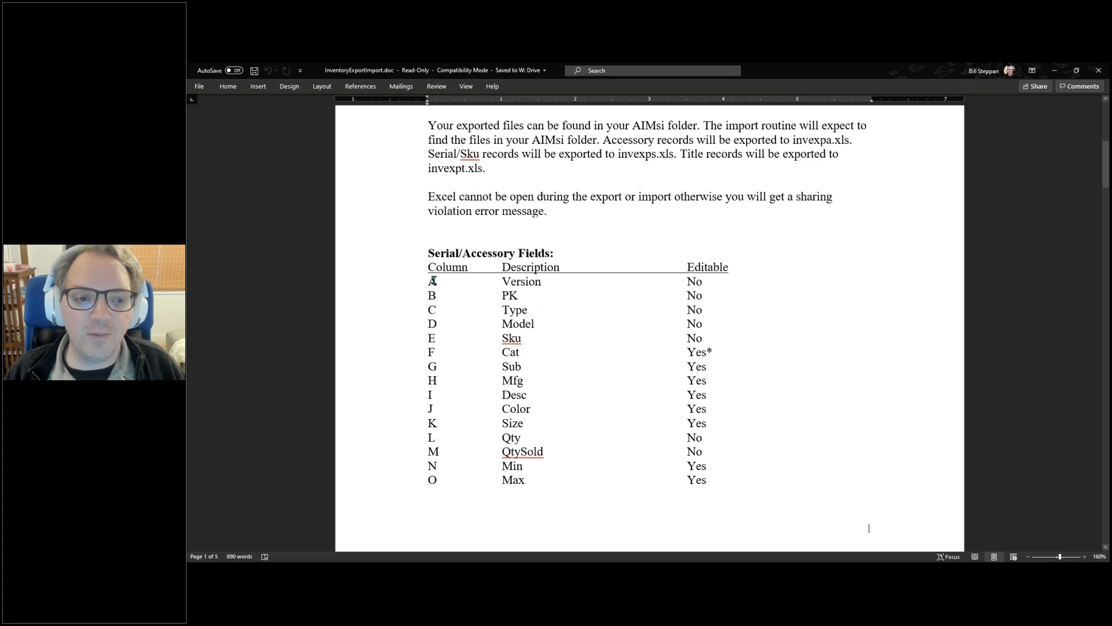
{"action": "left_click_drag", "start_coordinate": [454, 280], "coordinate": [509, 282]}
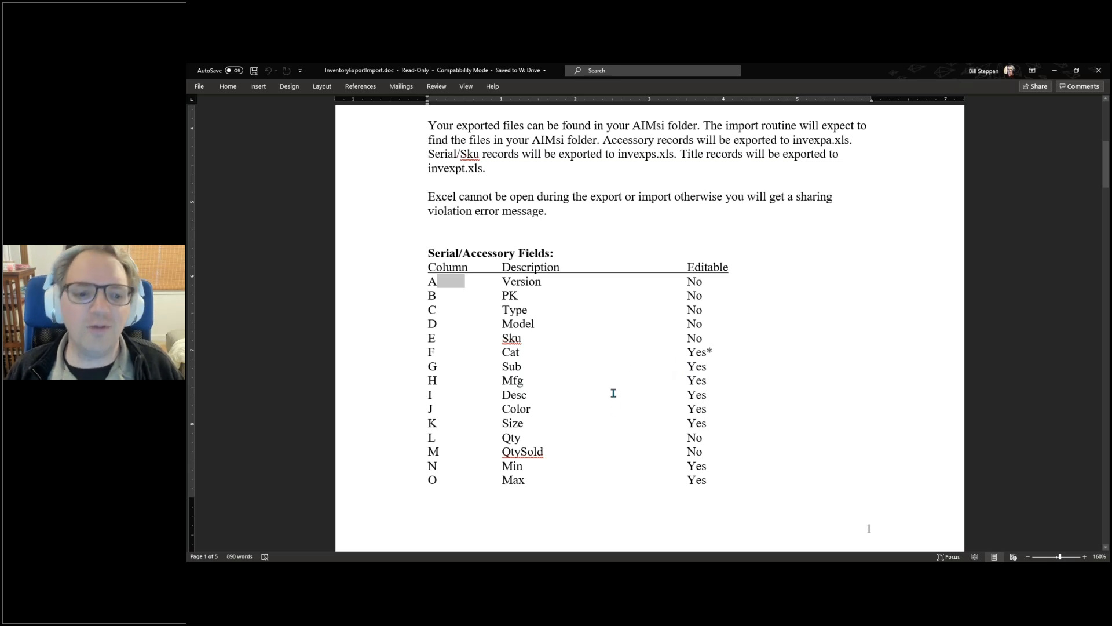
{"action": "scroll", "coordinate": [626, 380], "scroll_direction": "down", "scroll_amount": 4}
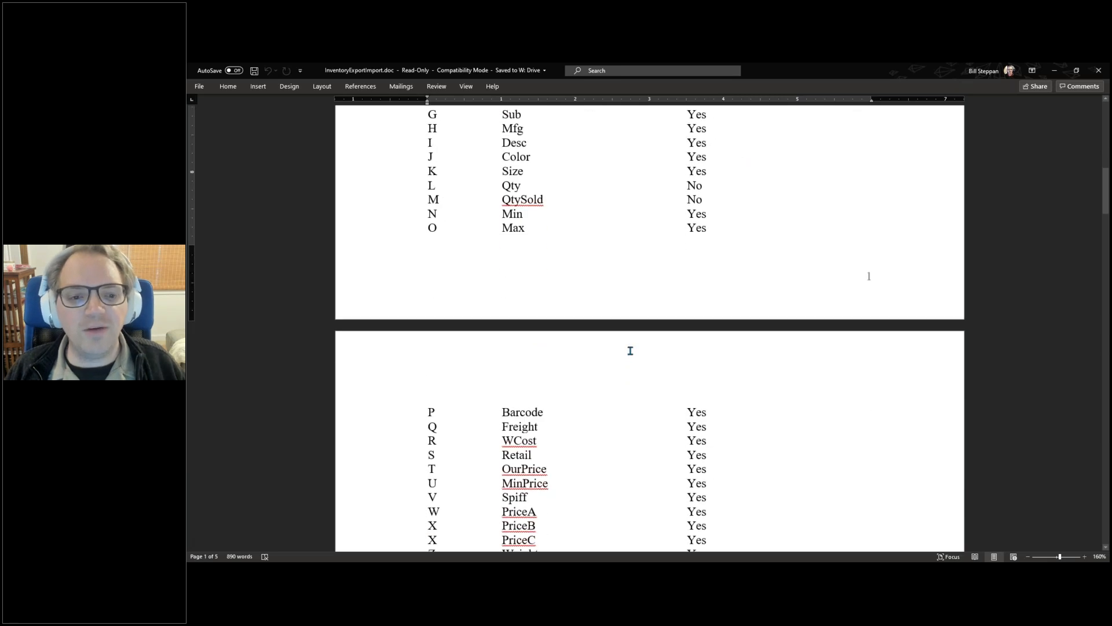
{"action": "scroll", "coordinate": [631, 354], "scroll_direction": "down", "scroll_amount": 2}
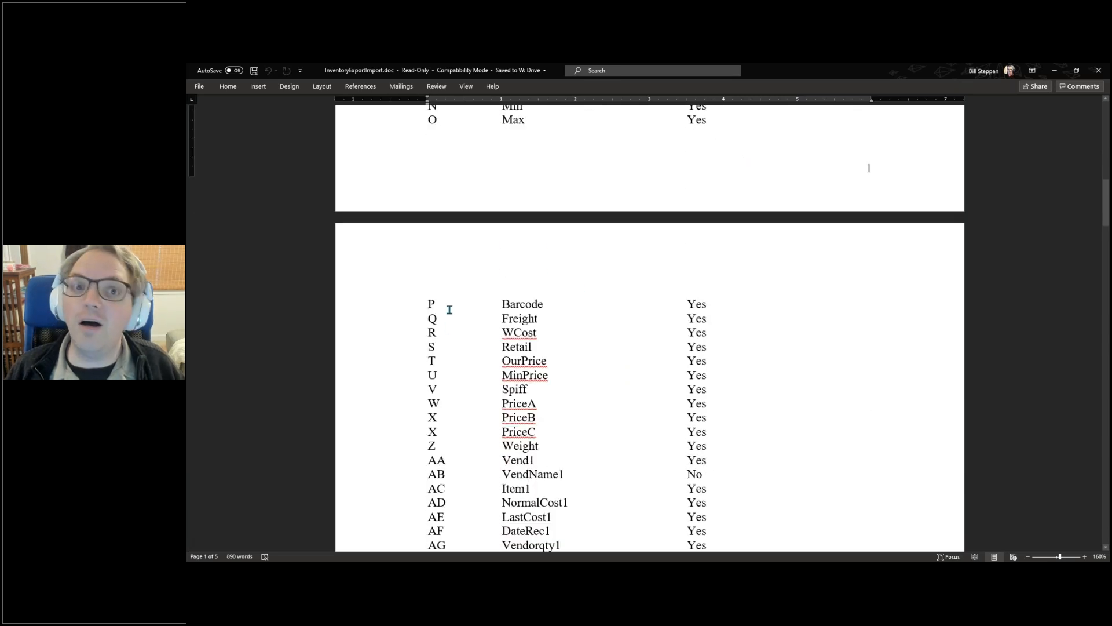
{"action": "scroll", "coordinate": [449, 310], "scroll_direction": "down", "scroll_amount": 3}
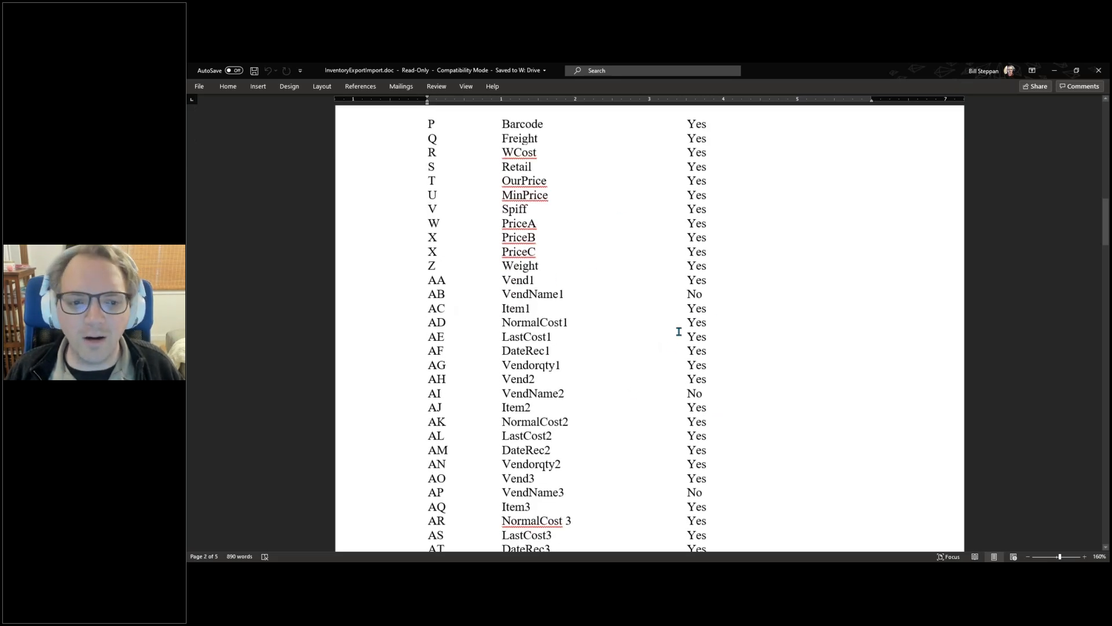
Step: Return to the first part of the Serial/Accessory Fields table and highlight the Qty column's Editable entry
{"action": "scroll", "coordinate": [678, 332], "scroll_direction": "up", "scroll_amount": 3}
{"action": "scroll", "coordinate": [683, 330], "scroll_direction": "up", "scroll_amount": 4}
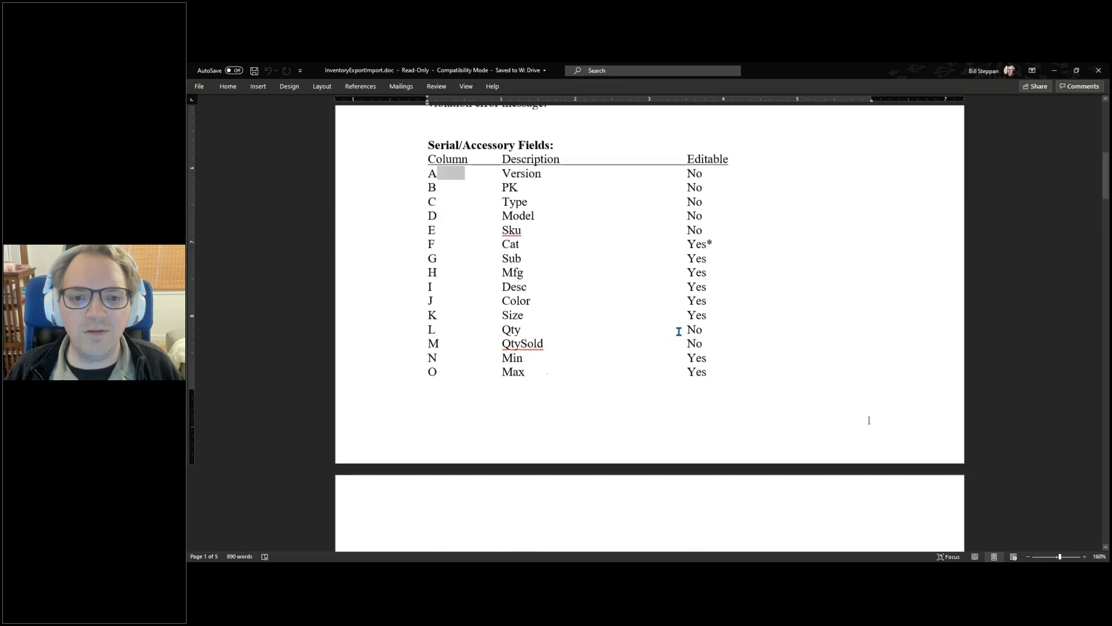
{"action": "scroll", "coordinate": [698, 327], "scroll_direction": "down", "scroll_amount": 3}
{"action": "scroll", "coordinate": [699, 325], "scroll_direction": "down", "scroll_amount": 3}
{"action": "scroll", "coordinate": [544, 264], "scroll_direction": "up", "scroll_amount": 5}
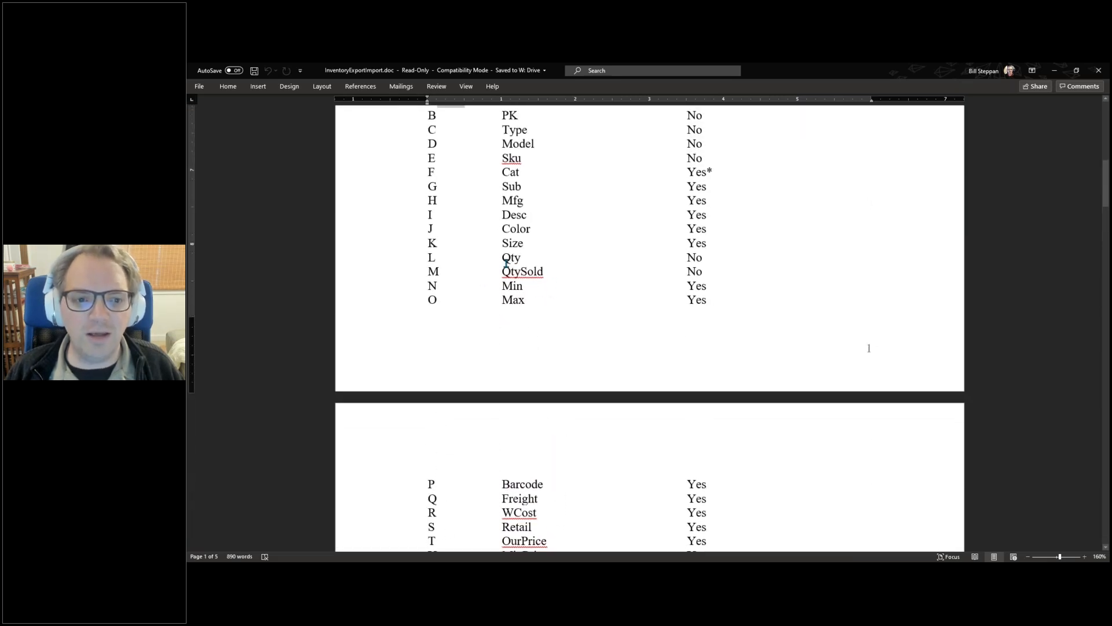
{"action": "left_click_drag", "start_coordinate": [687, 257], "coordinate": [703, 258]}
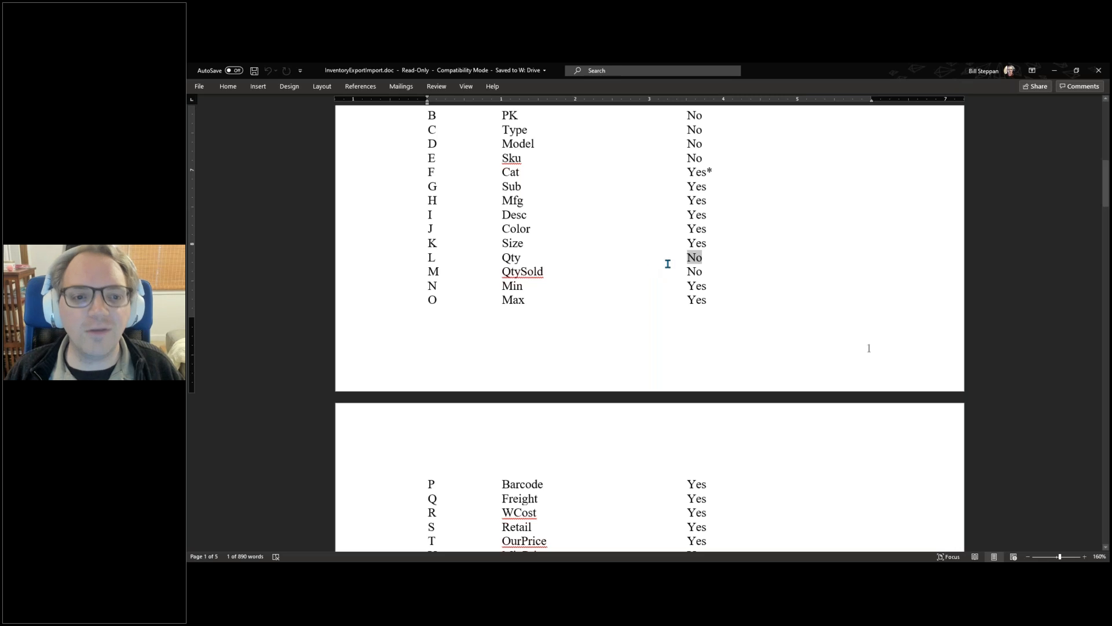
Step: Check the Editable entries for the VendName1 and Vend1 columns in the Serial/Accessory Fields table
{"action": "scroll", "coordinate": [667, 266], "scroll_direction": "down", "scroll_amount": 5}
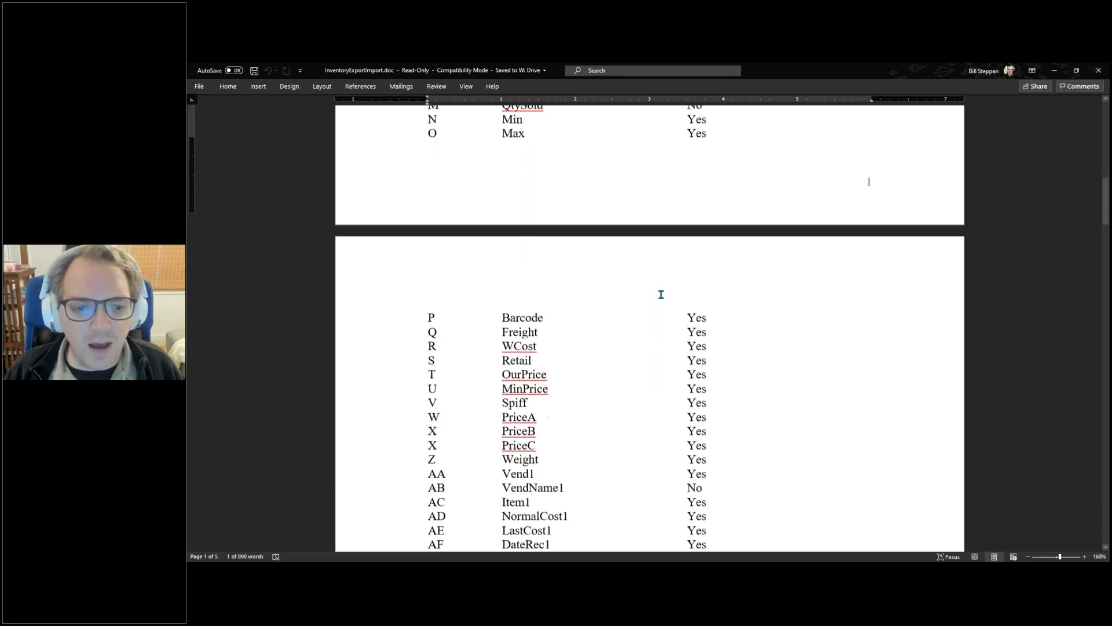
{"action": "scroll", "coordinate": [661, 294], "scroll_direction": "down", "scroll_amount": 3}
{"action": "scroll", "coordinate": [659, 326], "scroll_direction": "down", "scroll_amount": 2}
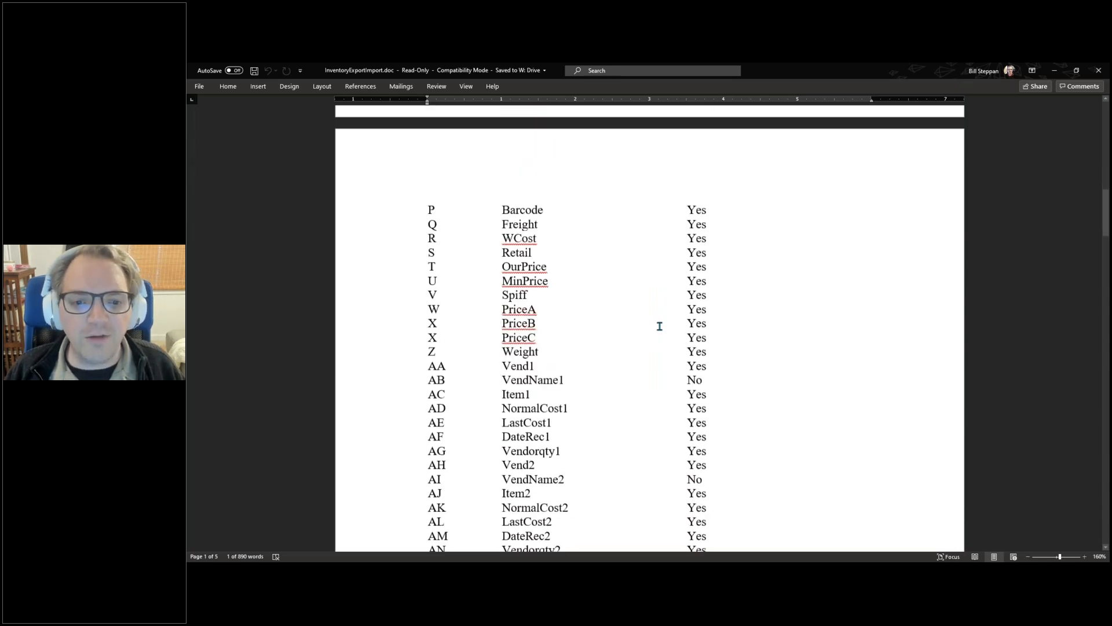
{"action": "scroll", "coordinate": [659, 326], "scroll_direction": "down", "scroll_amount": 2}
{"action": "left_click", "coordinate": [507, 328]}
{"action": "double_click", "coordinate": [587, 326]}
{"action": "double_click", "coordinate": [694, 329]}
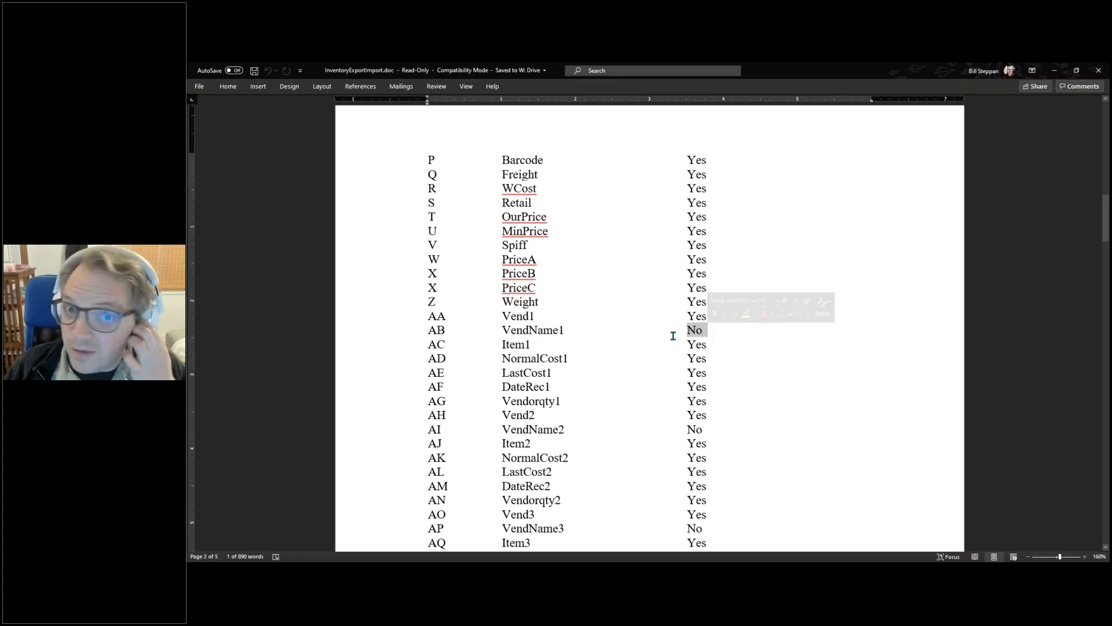
{"action": "double_click", "coordinate": [530, 316]}
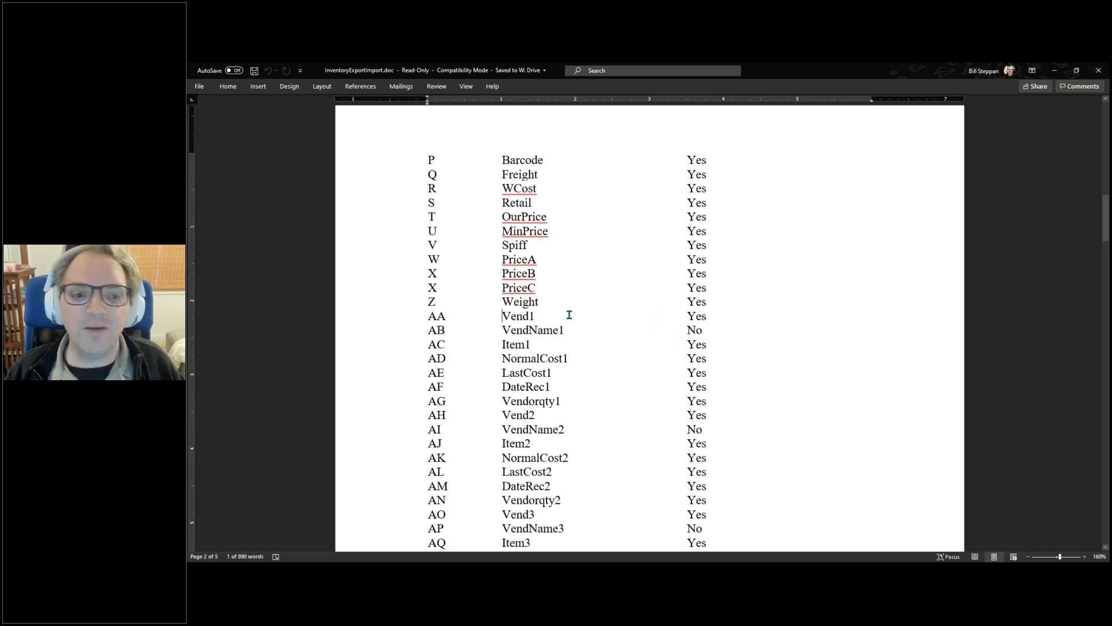
{"action": "double_click", "coordinate": [699, 316]}
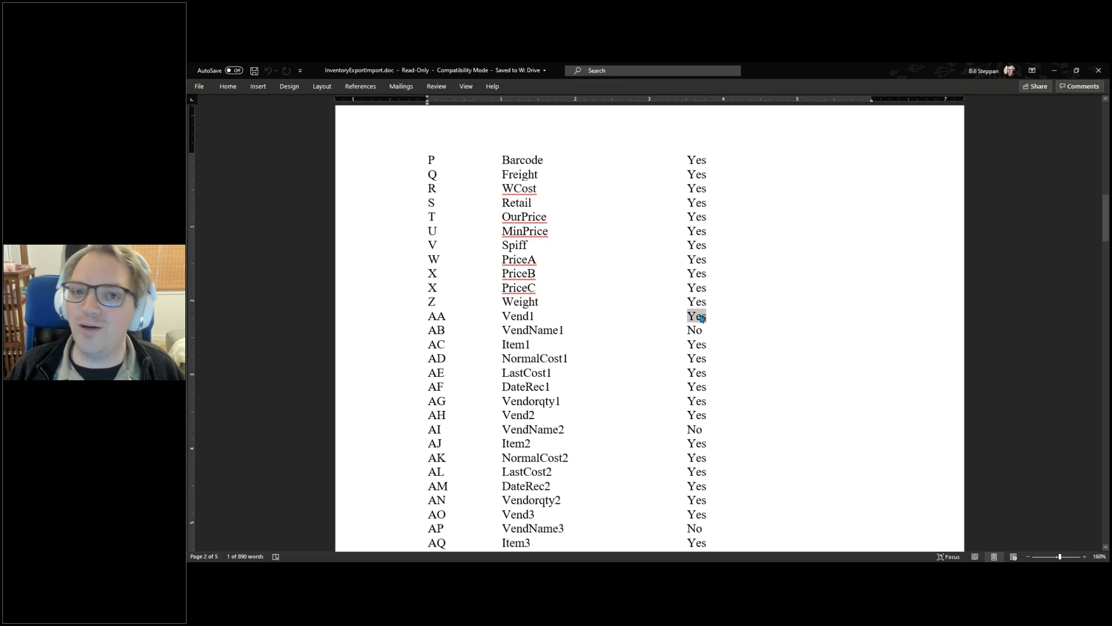
Step: Examine the vendor column groups from Vend1 through Vend4 in the Serial/Accessory Fields table
{"action": "left_click_drag", "start_coordinate": [506, 314], "coordinate": [600, 341]}
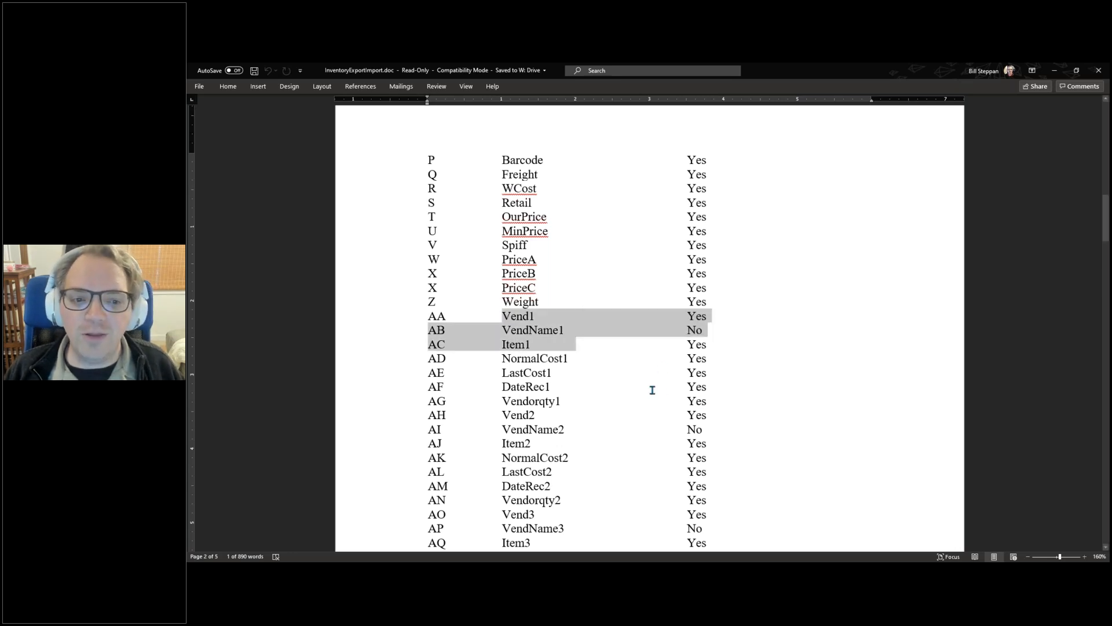
{"action": "scroll", "coordinate": [616, 369], "scroll_direction": "down", "scroll_amount": 1}
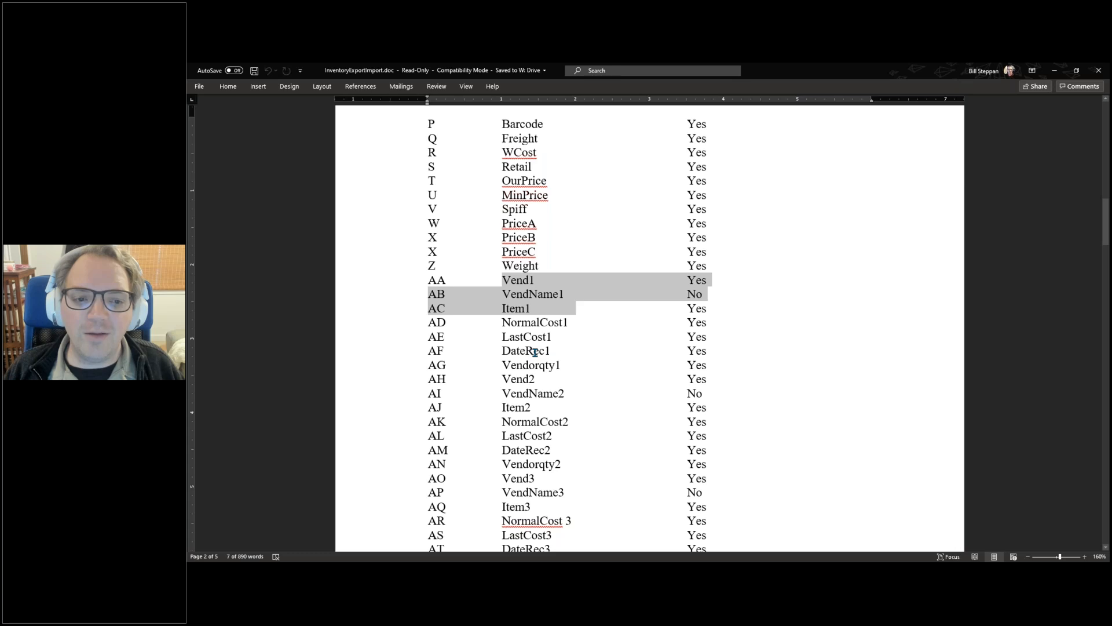
{"action": "scroll", "coordinate": [535, 352], "scroll_direction": "down", "scroll_amount": 1}
{"action": "double_click", "coordinate": [510, 343]}
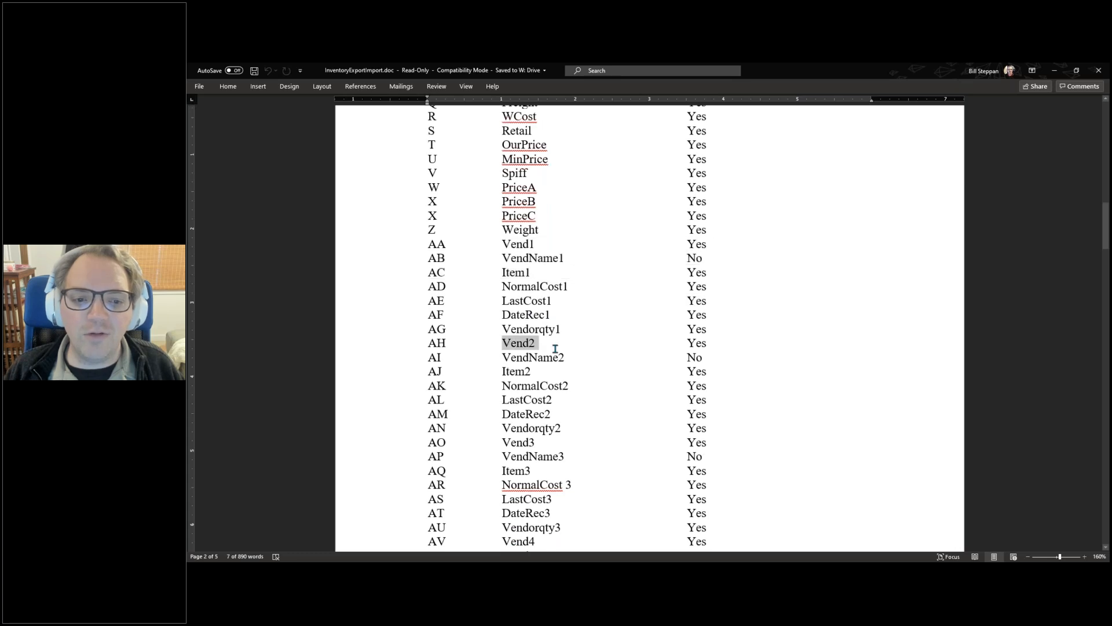
{"action": "double_click", "coordinate": [511, 442]}
{"action": "scroll", "coordinate": [508, 443], "scroll_direction": "down", "scroll_amount": 2}
{"action": "double_click", "coordinate": [516, 470]}
{"action": "scroll", "coordinate": [614, 406], "scroll_direction": "down", "scroll_amount": 3}
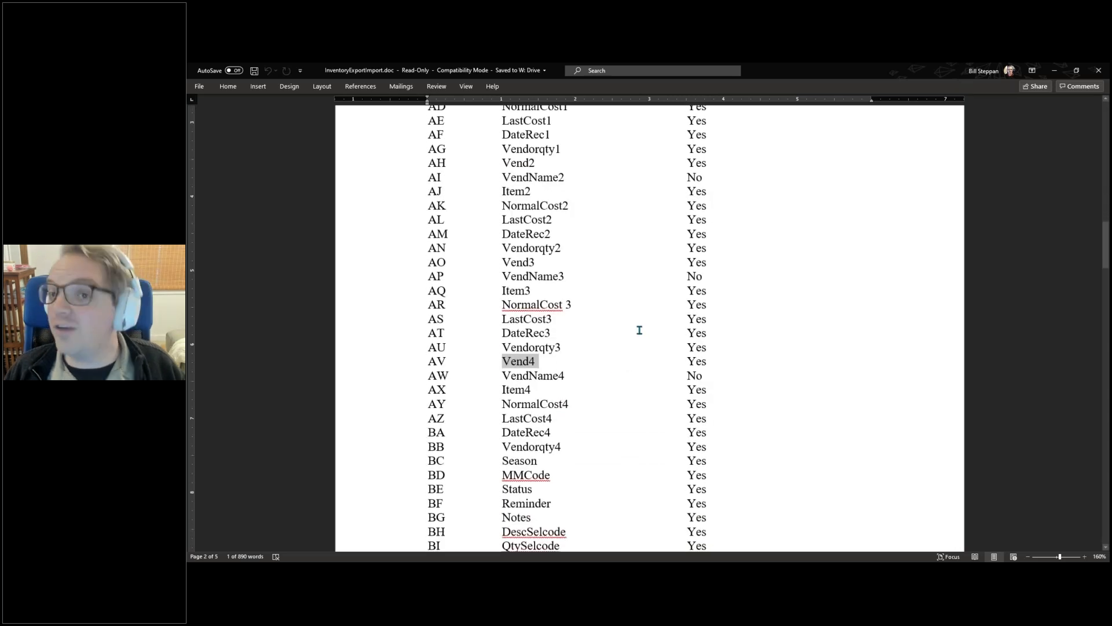
{"action": "scroll", "coordinate": [637, 342], "scroll_direction": "down", "scroll_amount": 2}
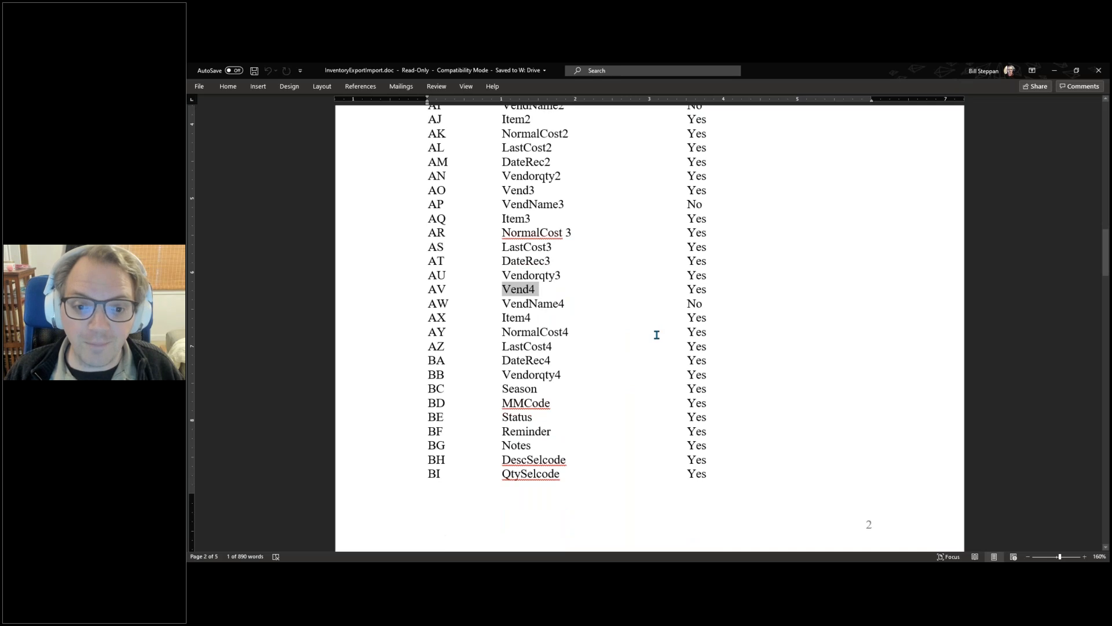
{"action": "scroll", "coordinate": [657, 335], "scroll_direction": "up", "scroll_amount": 9}
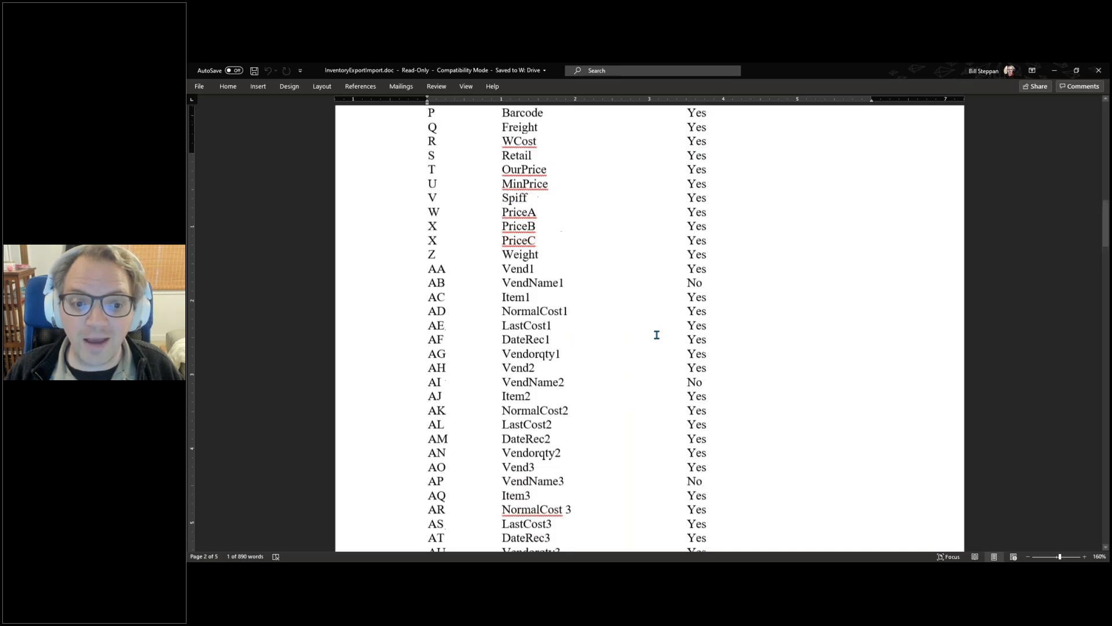
Step: Check the Cost column's Editable entry and read the footnotes on changing the category and the serial requirement
{"action": "scroll", "coordinate": [656, 328], "scroll_direction": "down", "scroll_amount": 20}
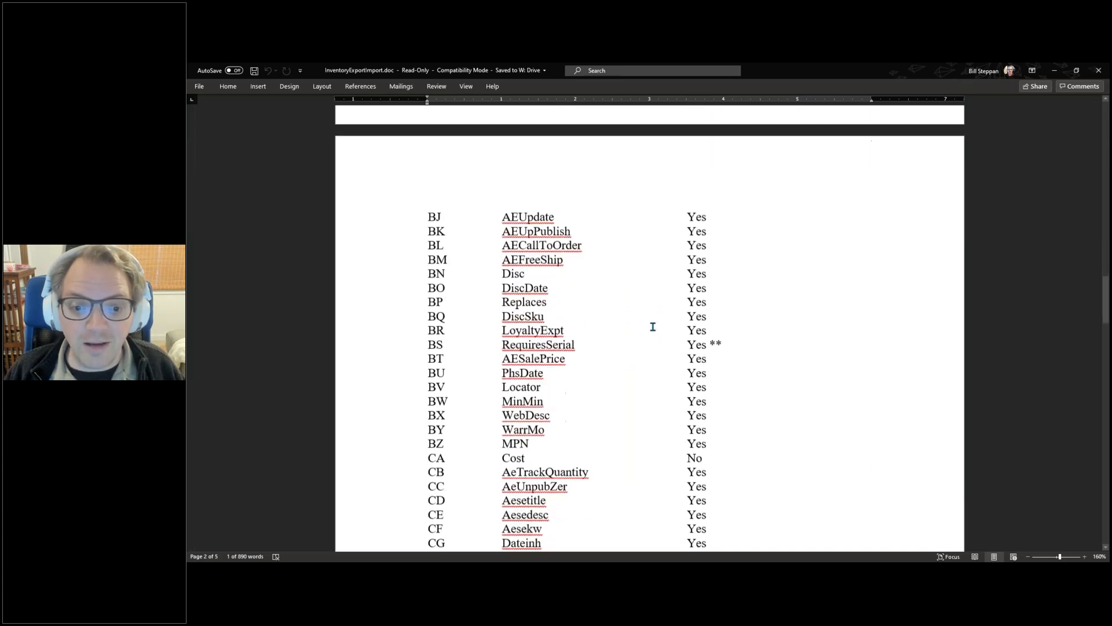
{"action": "scroll", "coordinate": [653, 327], "scroll_direction": "down", "scroll_amount": 2}
{"action": "double_click", "coordinate": [507, 361]}
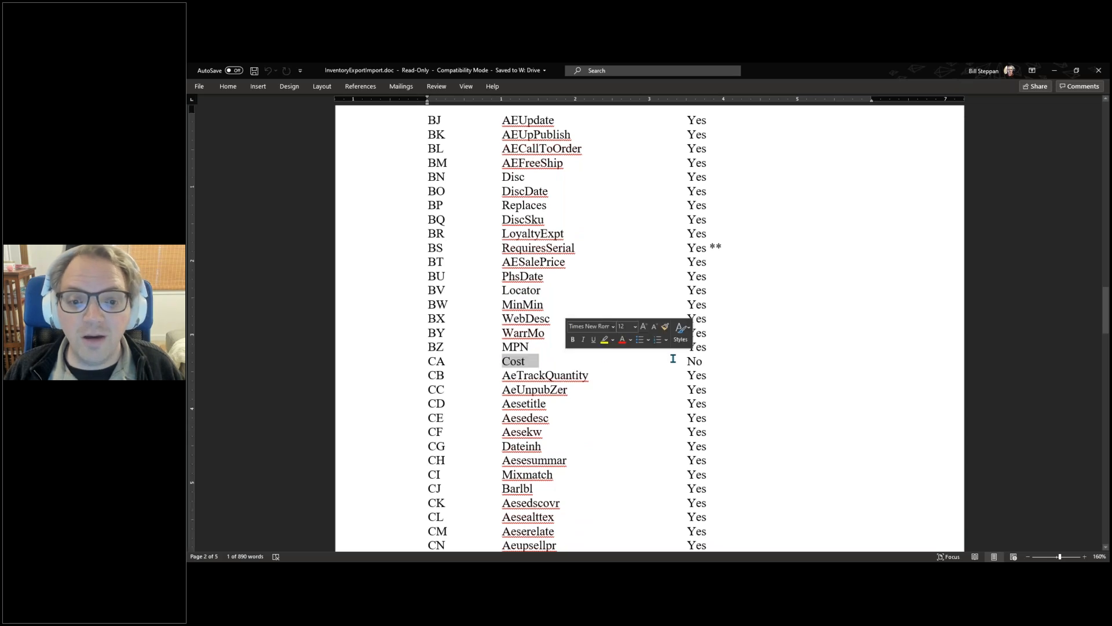
{"action": "double_click", "coordinate": [695, 361]}
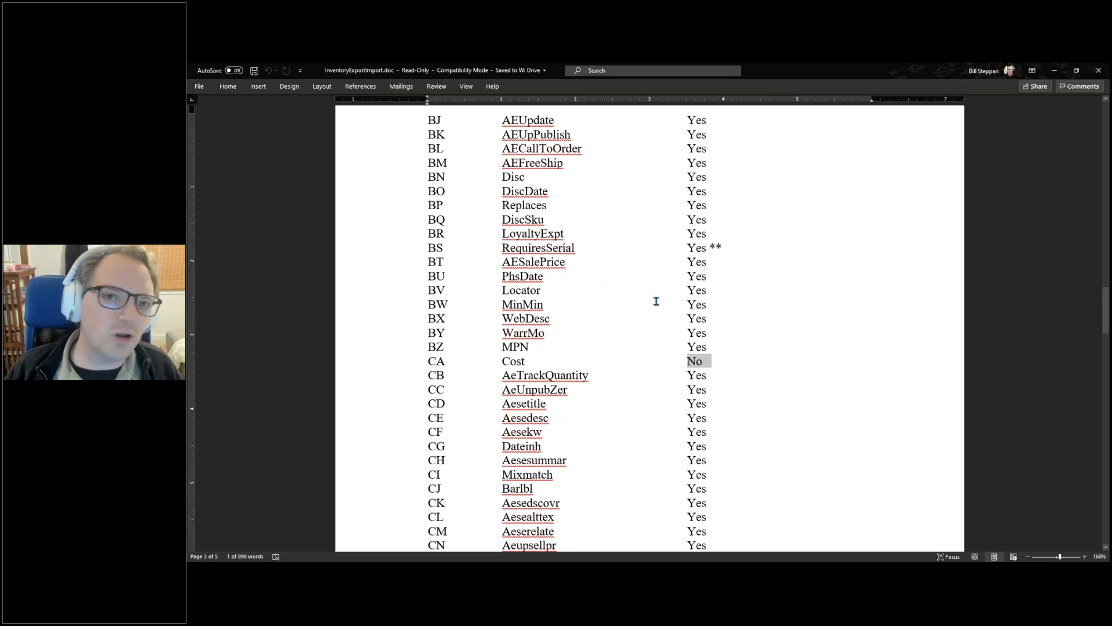
{"action": "scroll", "coordinate": [657, 302], "scroll_direction": "down", "scroll_amount": 5}
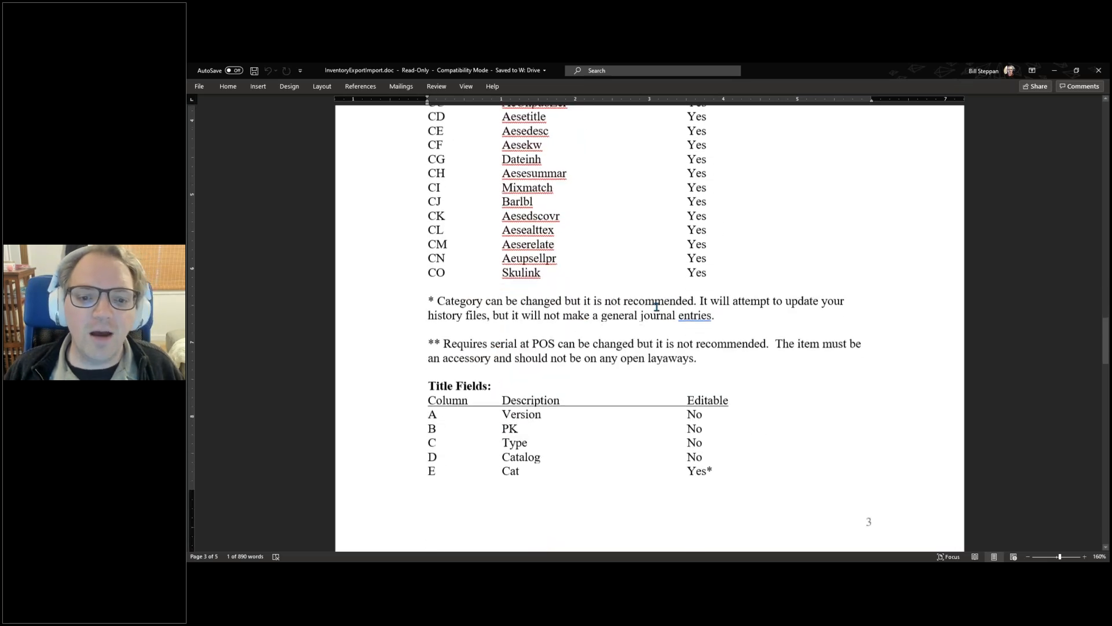
{"action": "scroll", "coordinate": [638, 307], "scroll_direction": "down", "scroll_amount": 1}
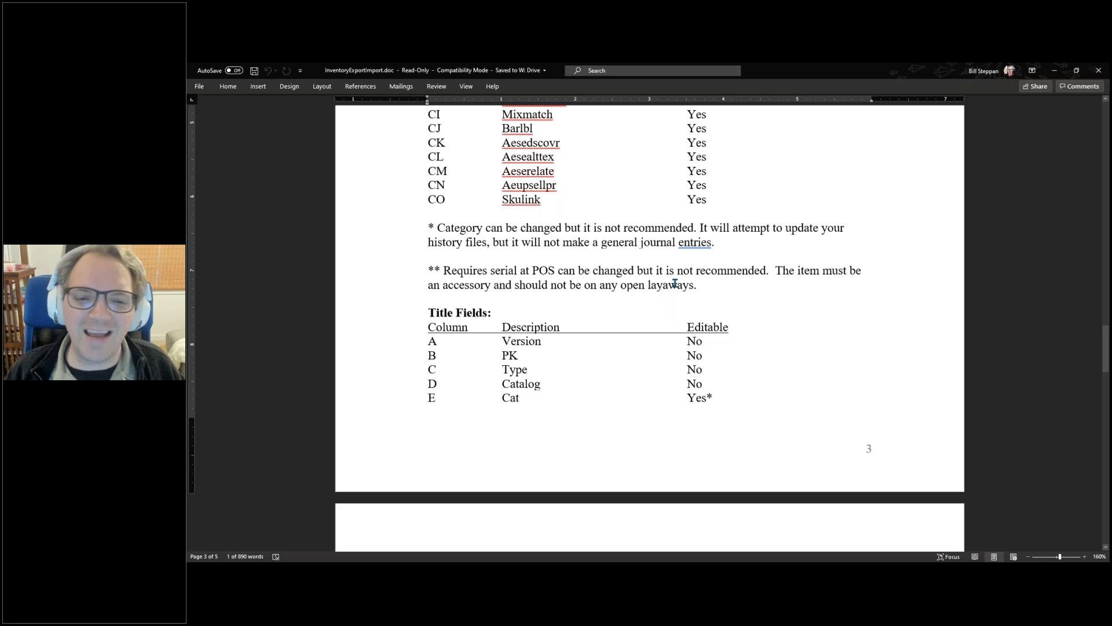
Step: Review the columns and Editable entries of the Title Fields table through the end of the document
{"action": "scroll", "coordinate": [675, 284], "scroll_direction": "down", "scroll_amount": 7}
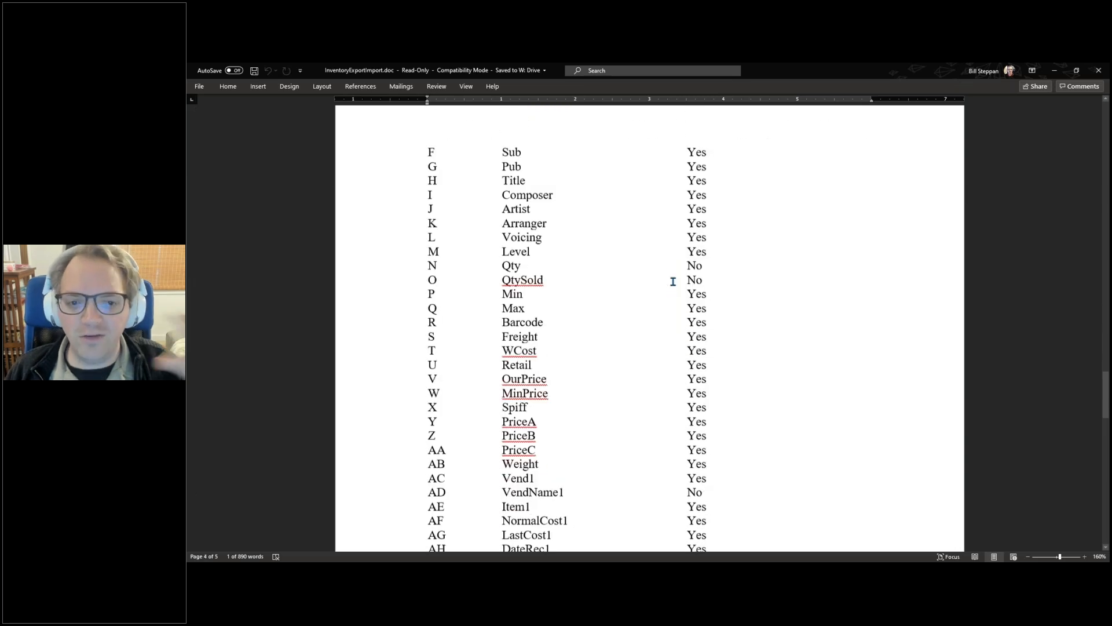
{"action": "scroll", "coordinate": [673, 282], "scroll_direction": "down", "scroll_amount": 1}
{"action": "scroll", "coordinate": [672, 282], "scroll_direction": "down", "scroll_amount": 2}
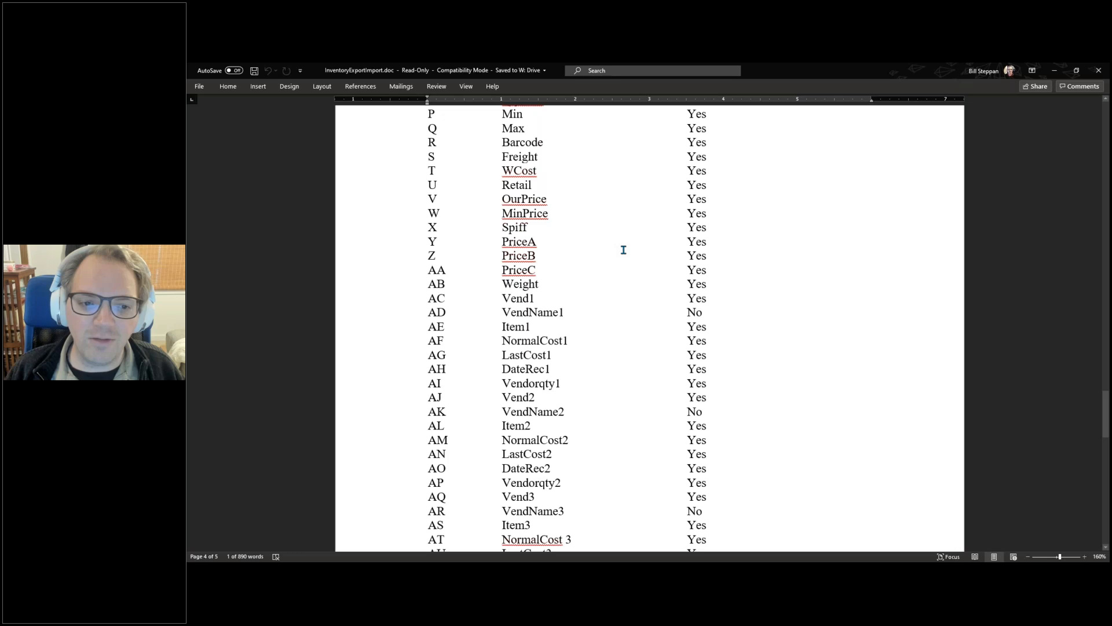
{"action": "scroll", "coordinate": [633, 258], "scroll_direction": "down", "scroll_amount": 2}
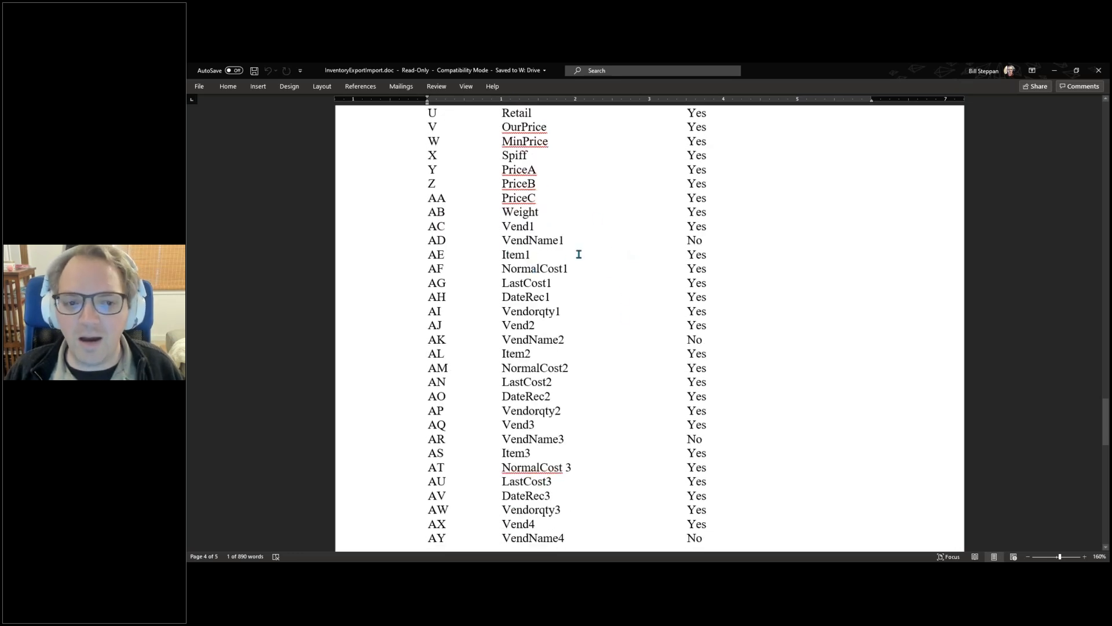
{"action": "scroll", "coordinate": [672, 226], "scroll_direction": "up", "scroll_amount": 4}
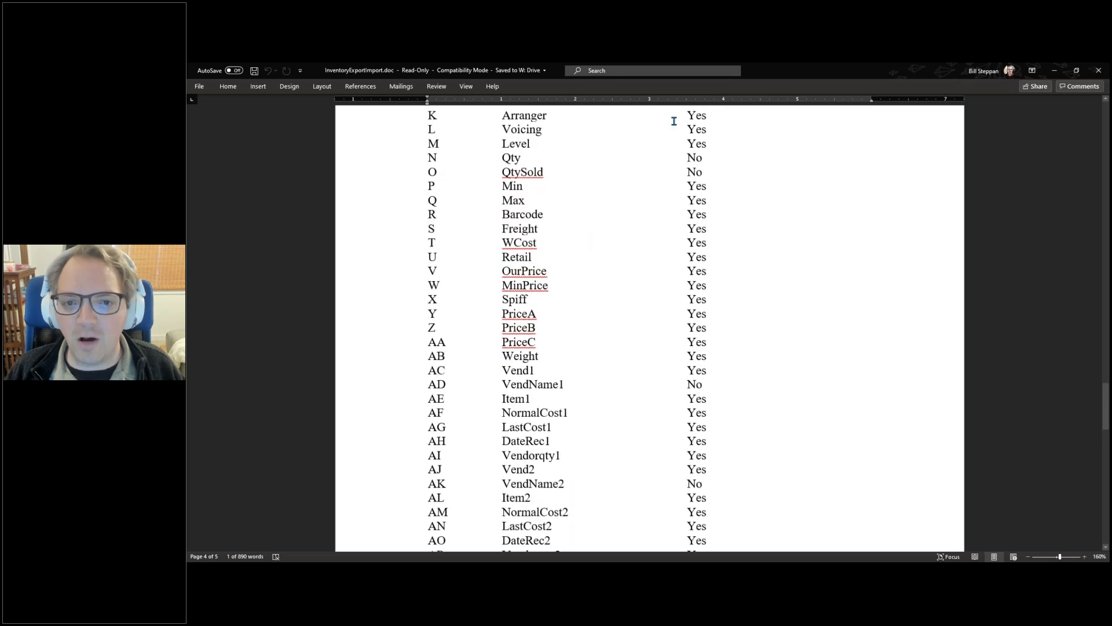
{"action": "scroll", "coordinate": [683, 319], "scroll_direction": "down", "scroll_amount": 8}
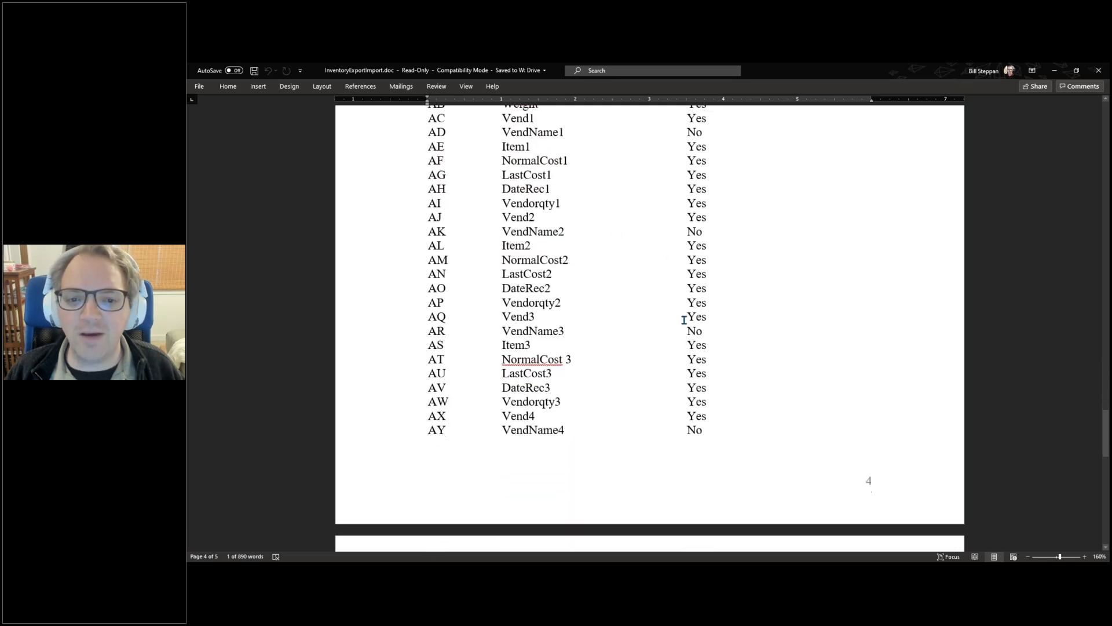
{"action": "scroll", "coordinate": [683, 313], "scroll_direction": "down", "scroll_amount": 8}
{"action": "scroll", "coordinate": [581, 320], "scroll_direction": "down", "scroll_amount": 5}
{"action": "scroll", "coordinate": [579, 324], "scroll_direction": "down", "scroll_amount": 9}
{"action": "scroll", "coordinate": [567, 239], "scroll_direction": "up", "scroll_amount": 2}
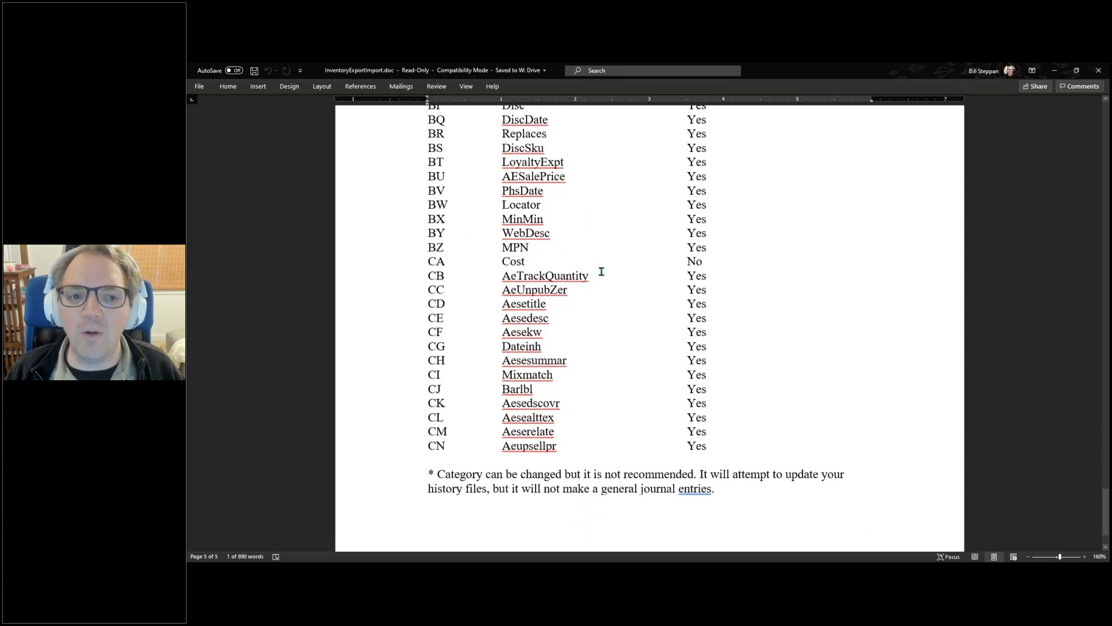
{"action": "scroll", "coordinate": [602, 269], "scroll_direction": "up", "scroll_amount": 1}
{"action": "scroll", "coordinate": [611, 266], "scroll_direction": "up", "scroll_amount": 3}
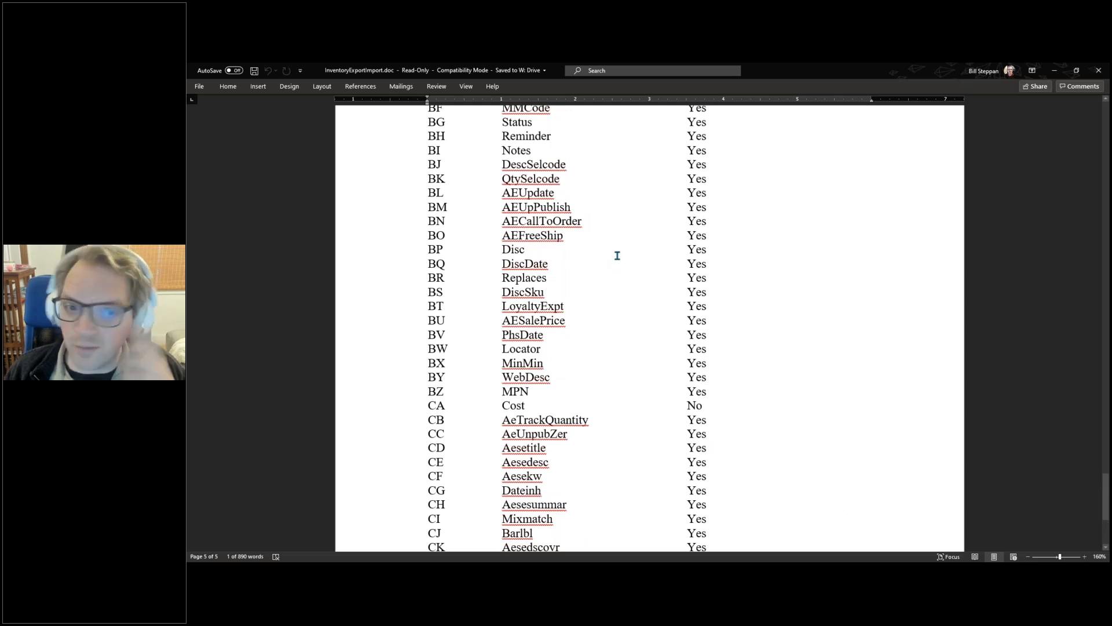
{"action": "scroll", "coordinate": [619, 255], "scroll_direction": "up", "scroll_amount": 20}
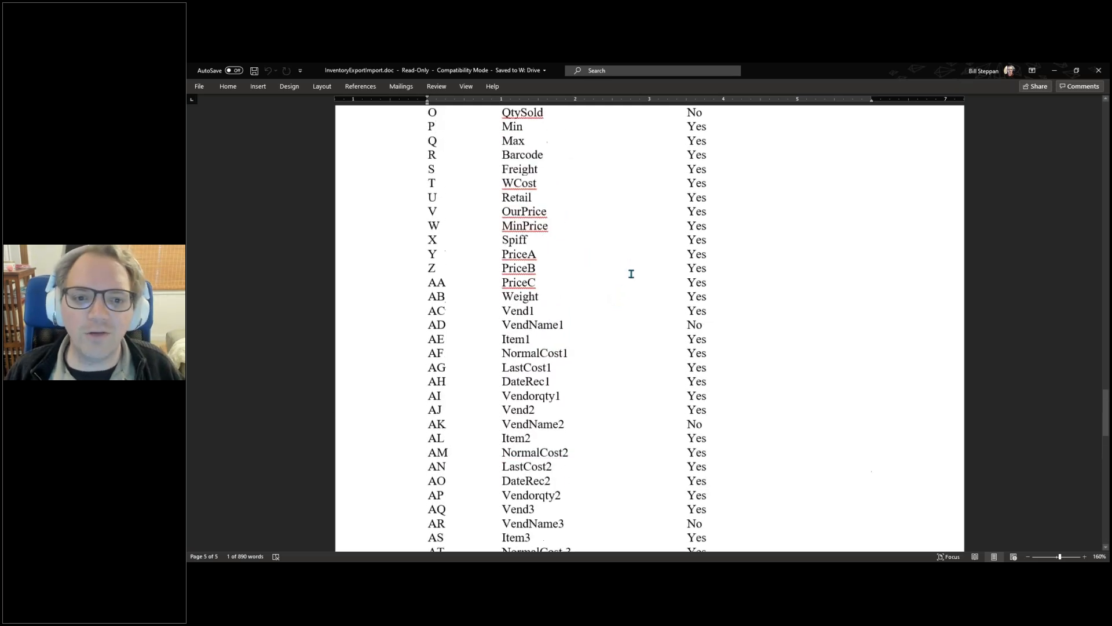
{"action": "scroll", "coordinate": [708, 269], "scroll_direction": "up", "scroll_amount": 3}
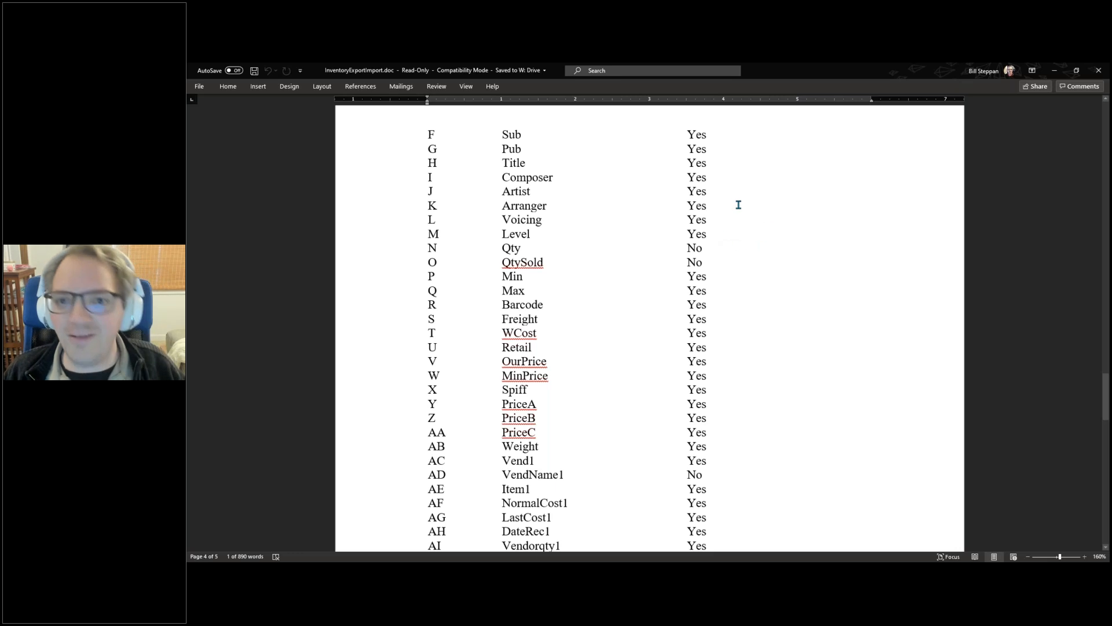
Step: Return to AIM and acknowledge that the documentation has been read and a working backup exists
{"action": "scroll", "coordinate": [782, 261], "scroll_direction": "up", "scroll_amount": 3}
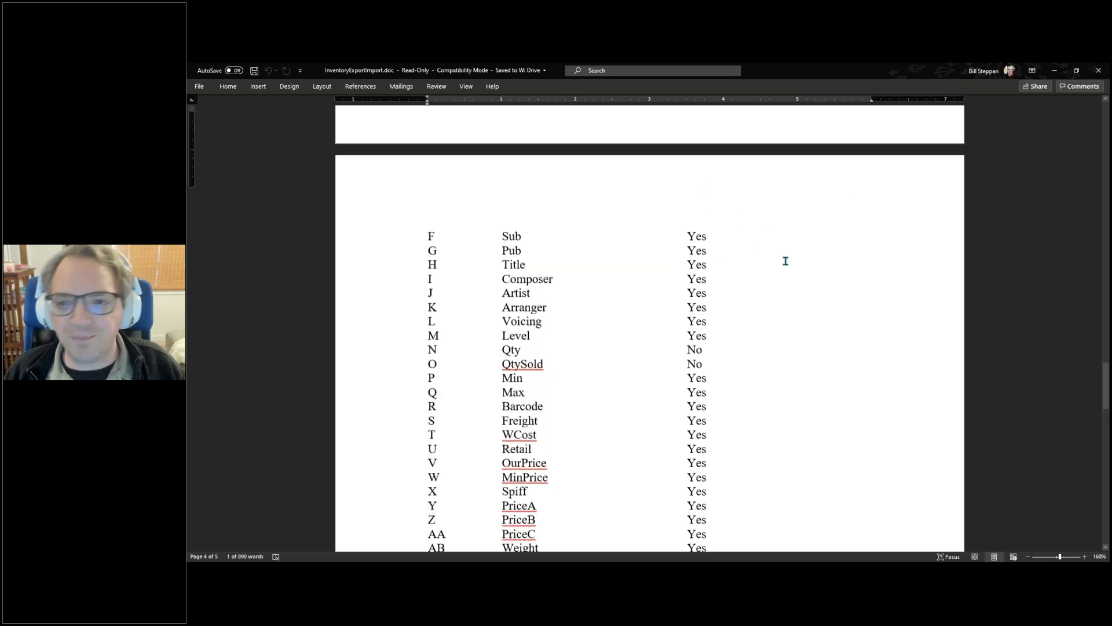
{"action": "left_click", "coordinate": [1055, 70]}
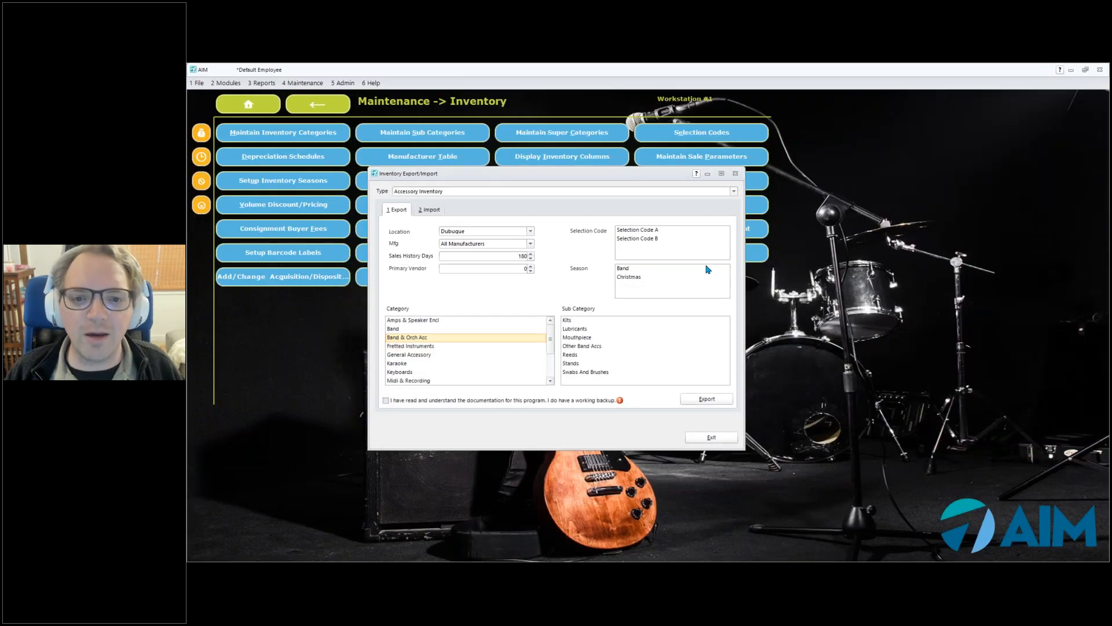
{"action": "left_click", "coordinate": [385, 400]}
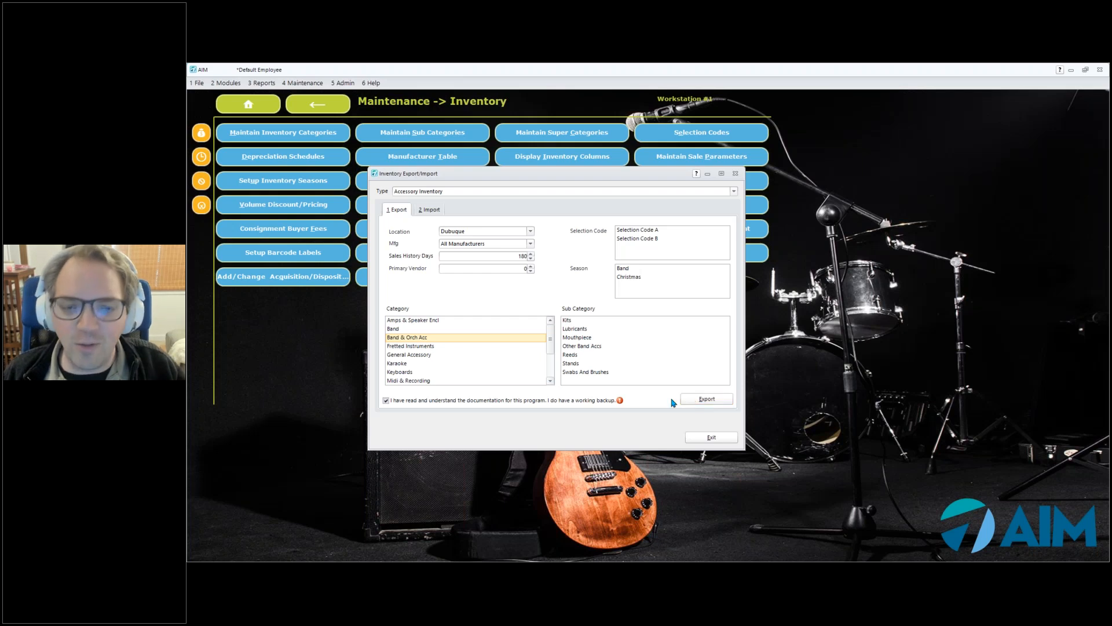
Step: Start the accessory inventory export for the Band & Orch Acc category
{"action": "left_click", "coordinate": [706, 399]}
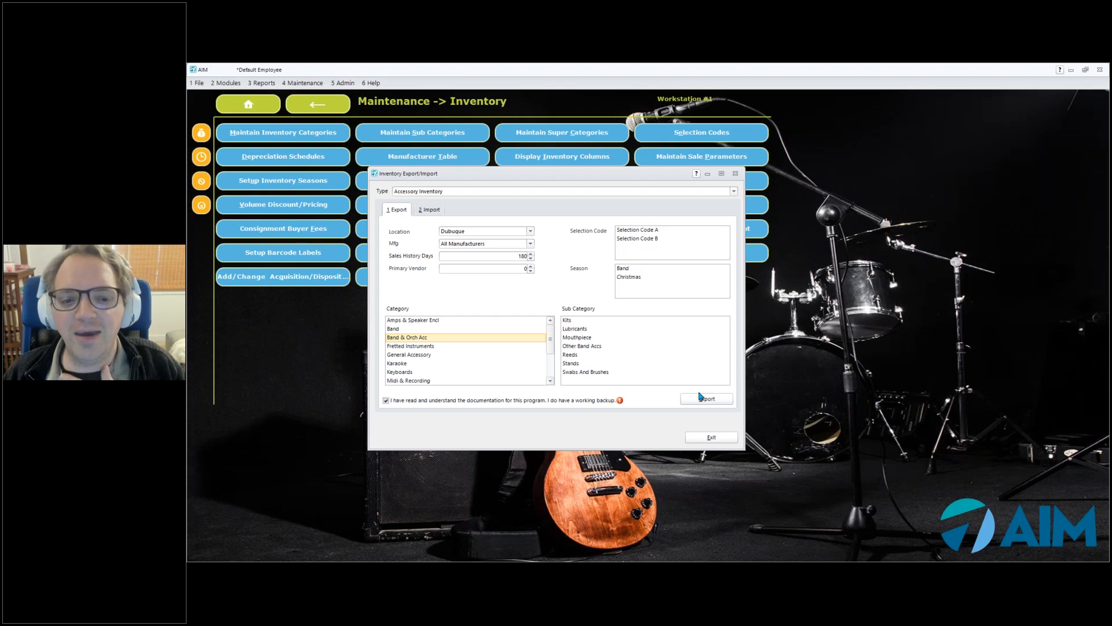
{"action": "left_click", "coordinate": [703, 400]}
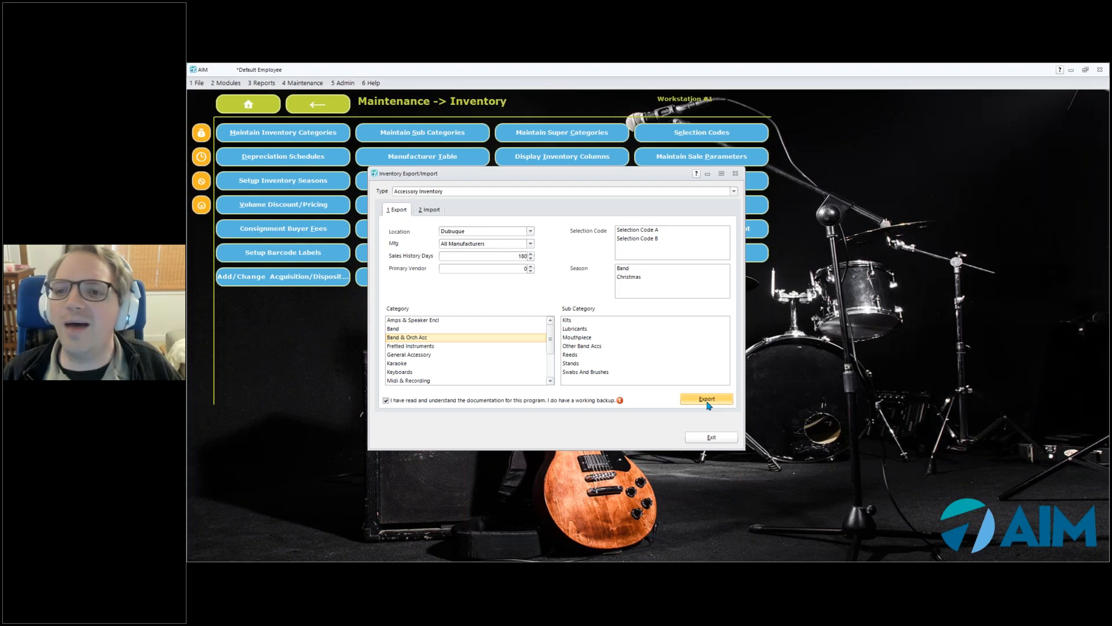
{"action": "left_click", "coordinate": [725, 338]}
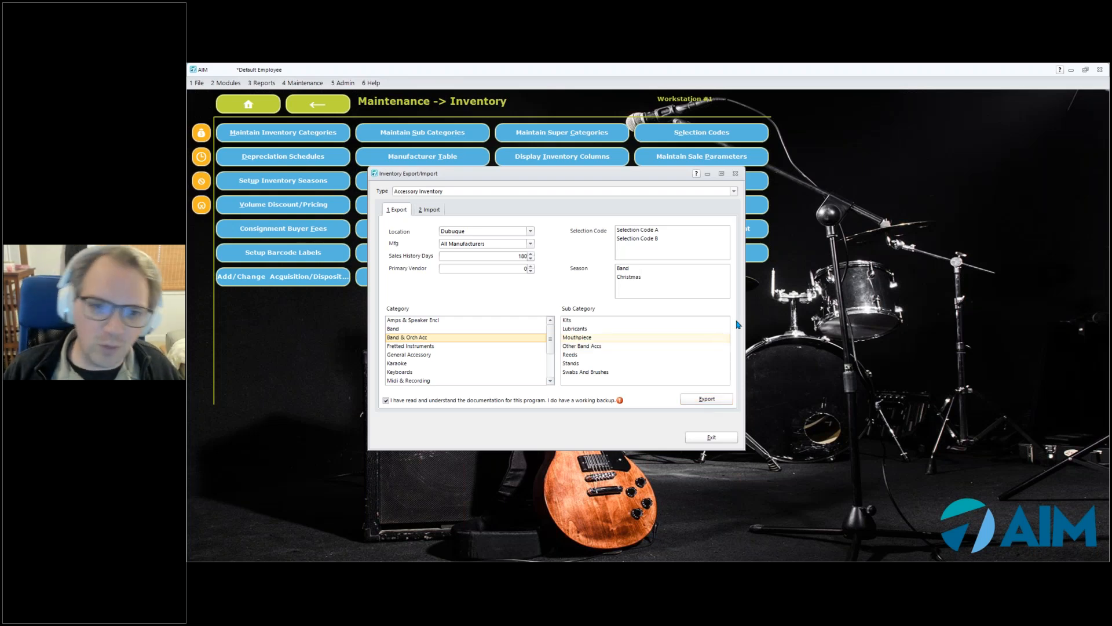
{"action": "left_click", "coordinate": [670, 355]}
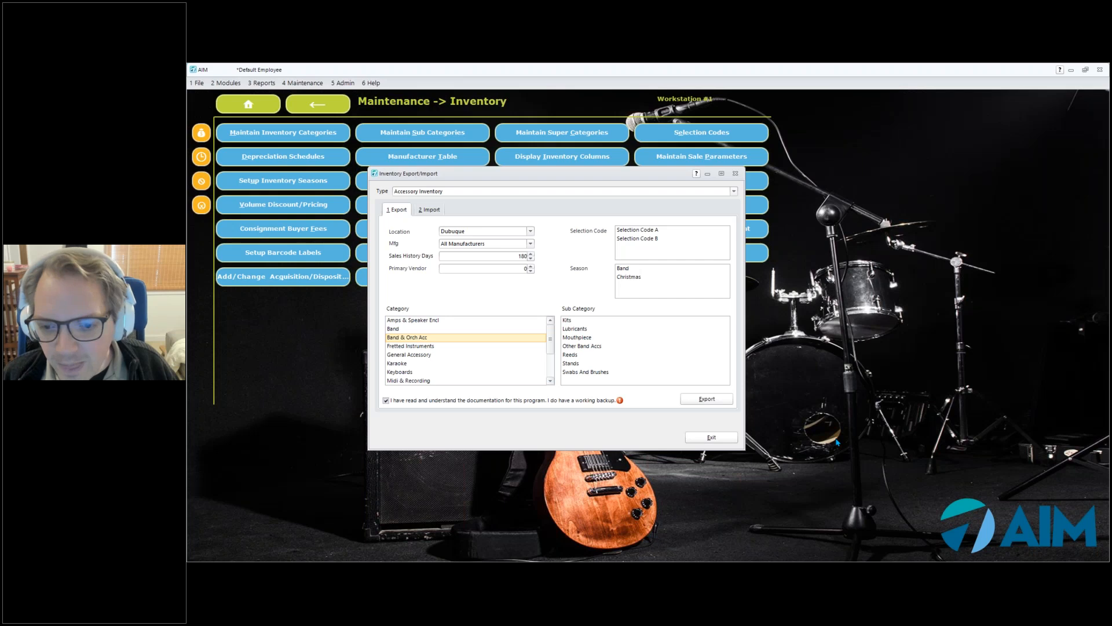
{"action": "left_click", "coordinate": [707, 399]}
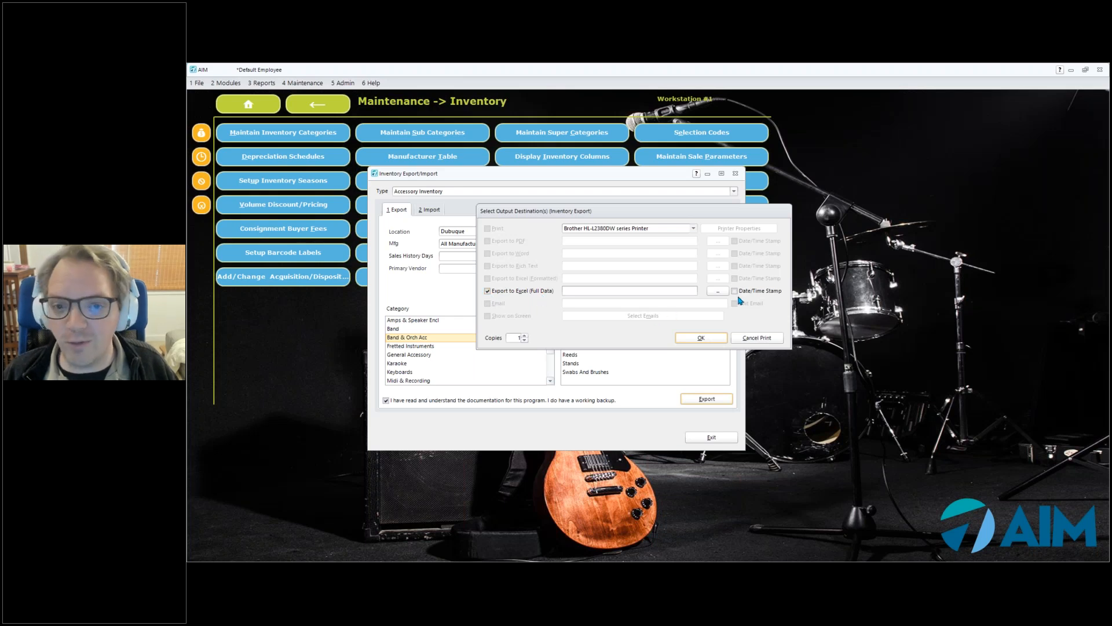
Step: Save the full-data Excel export to the Desktop as "export import webinar" and run the export
{"action": "left_click", "coordinate": [711, 290]}
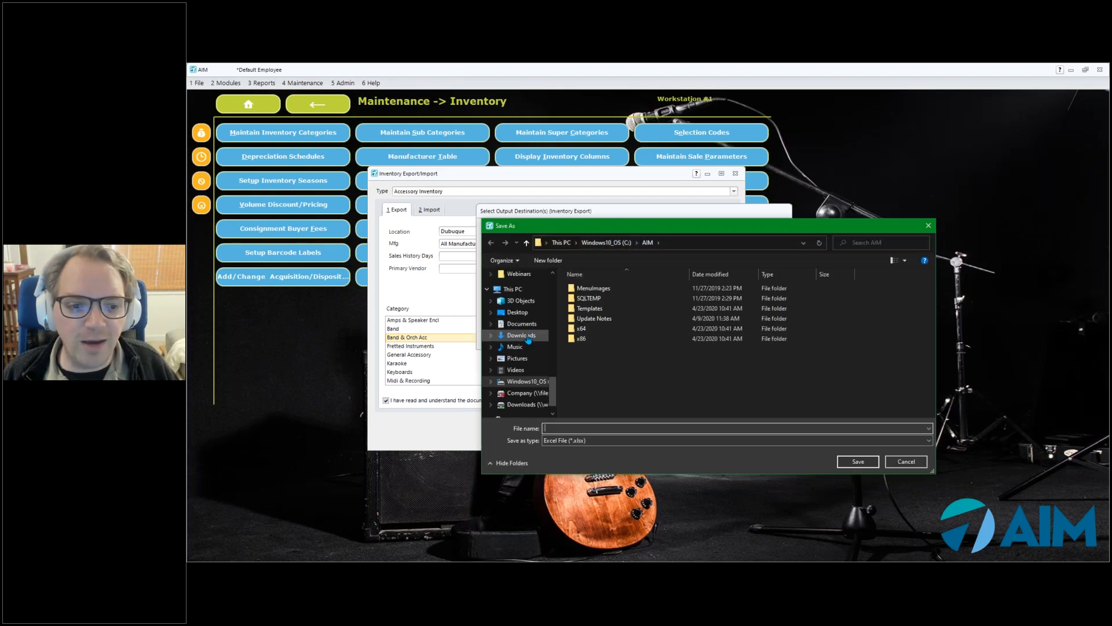
{"action": "left_click", "coordinate": [518, 312]}
{"action": "left_click", "coordinate": [593, 429]}
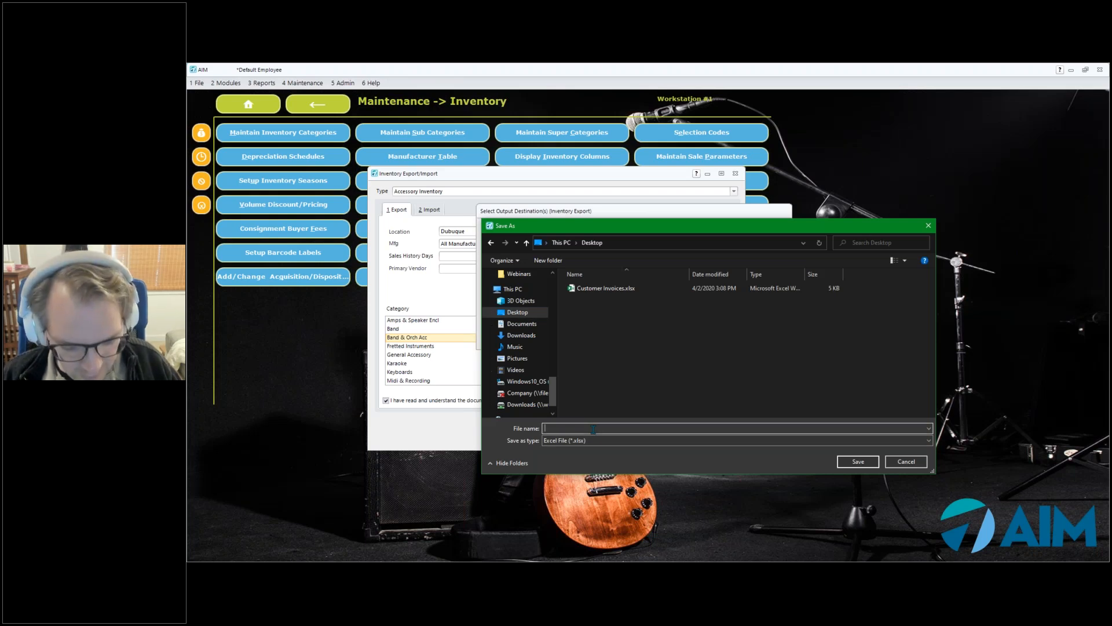
{"action": "type", "text": "export import webinar"}
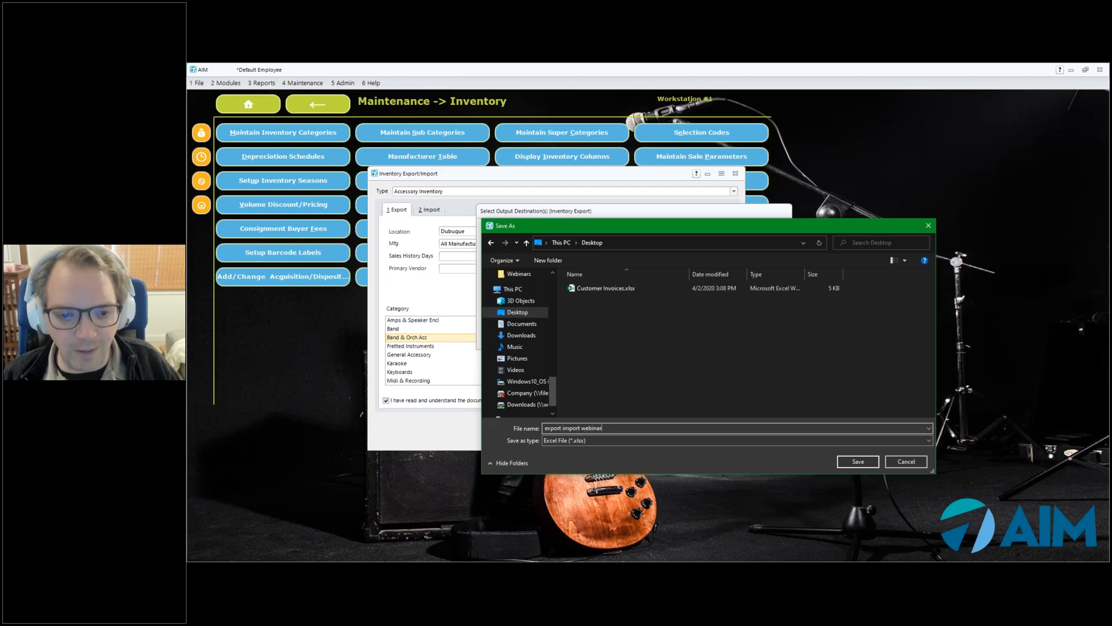
{"action": "left_click_drag", "start_coordinate": [731, 222], "coordinate": [661, 174]}
{"action": "left_click", "coordinate": [772, 414]}
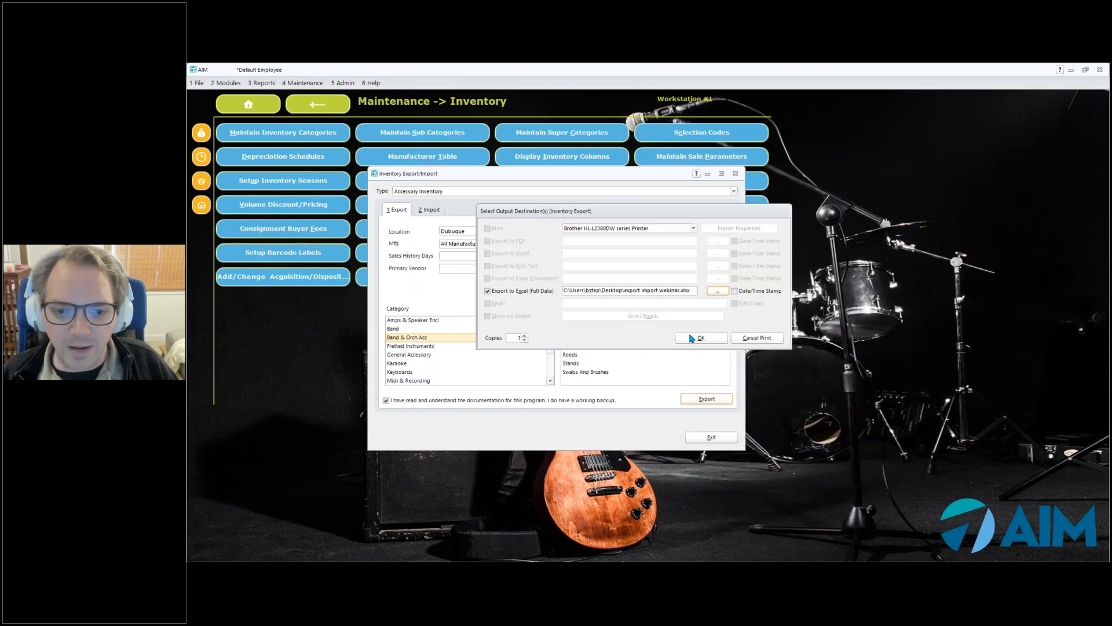
{"action": "left_click", "coordinate": [701, 338]}
{"action": "left_click", "coordinate": [702, 339]}
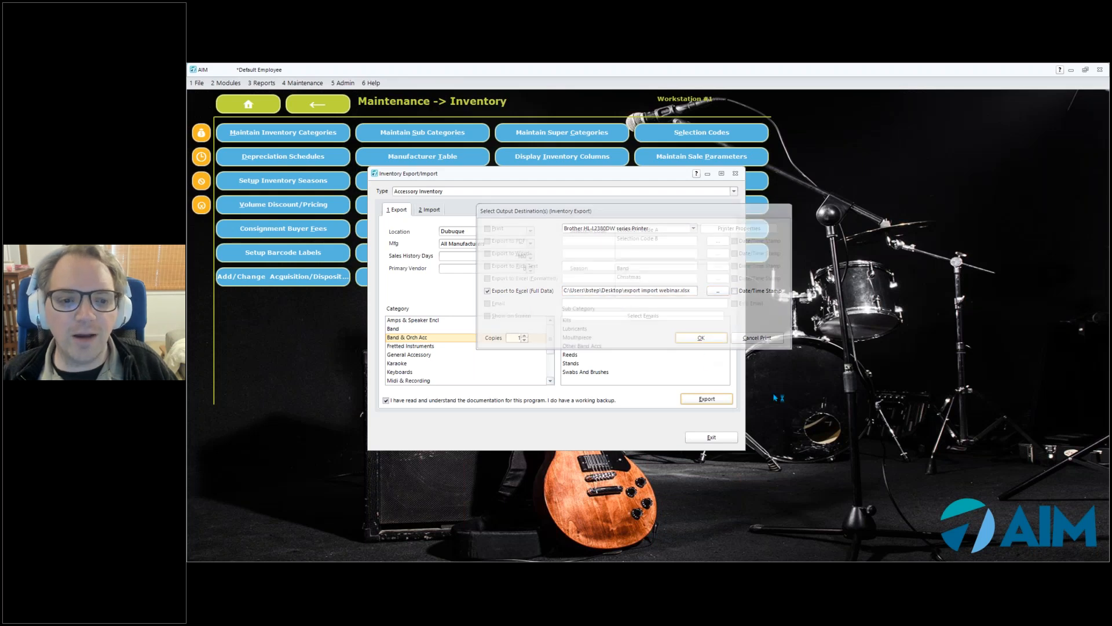
Step: Minimize AIM and open the exported "export import webinar" workbook from the desktop in Excel
{"action": "left_click", "coordinate": [1072, 70]}
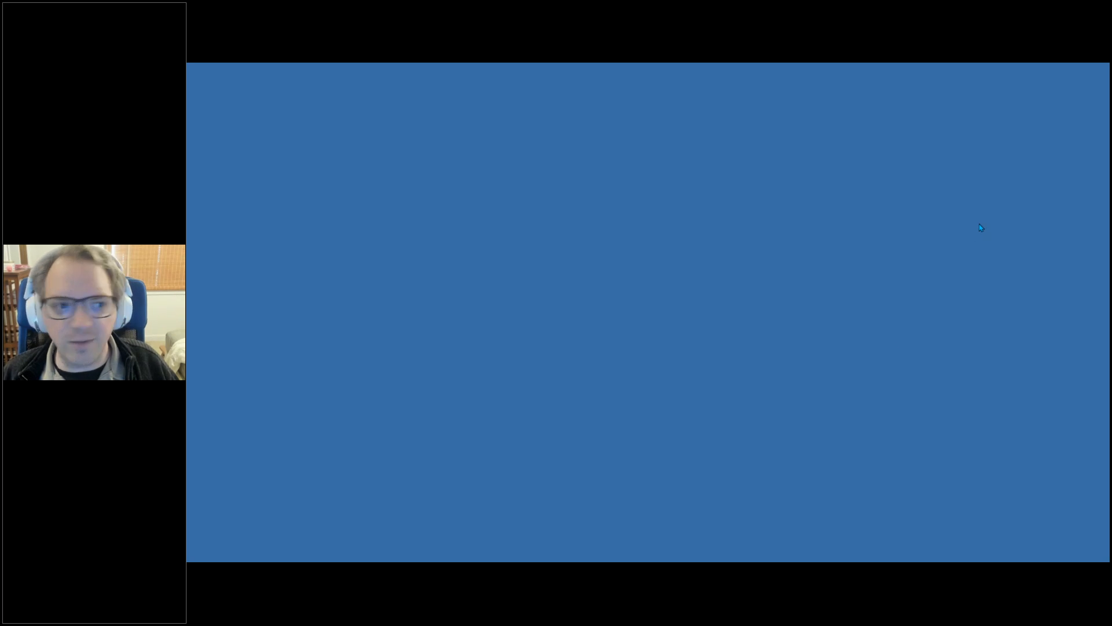
{"action": "left_click", "coordinate": [290, 116]}
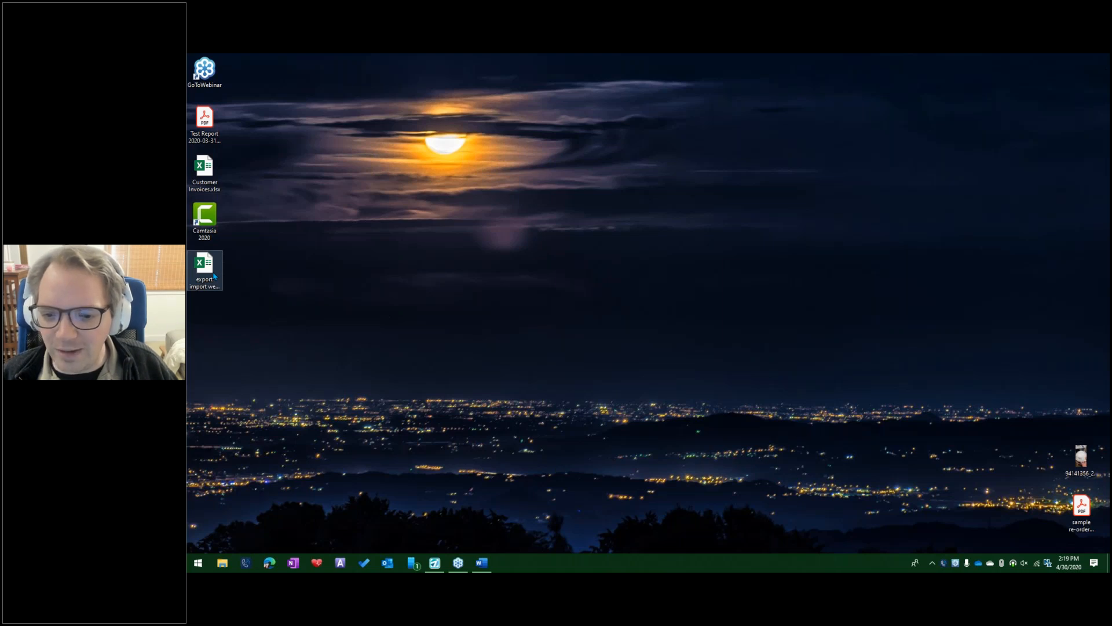
{"action": "left_click", "coordinate": [812, 388]}
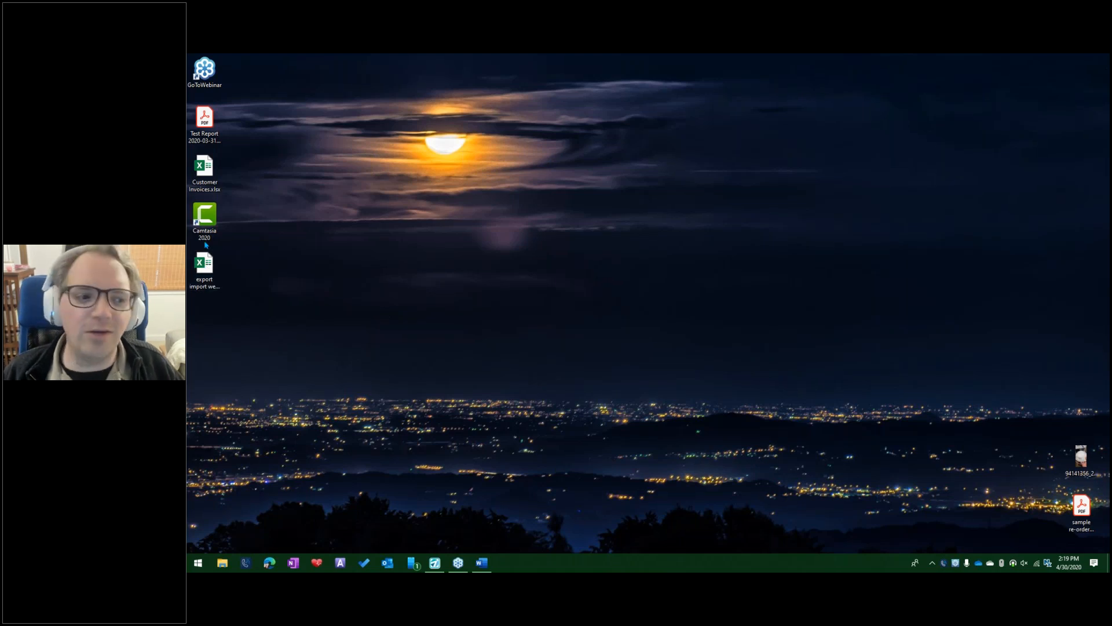
{"action": "left_click", "coordinate": [202, 280]}
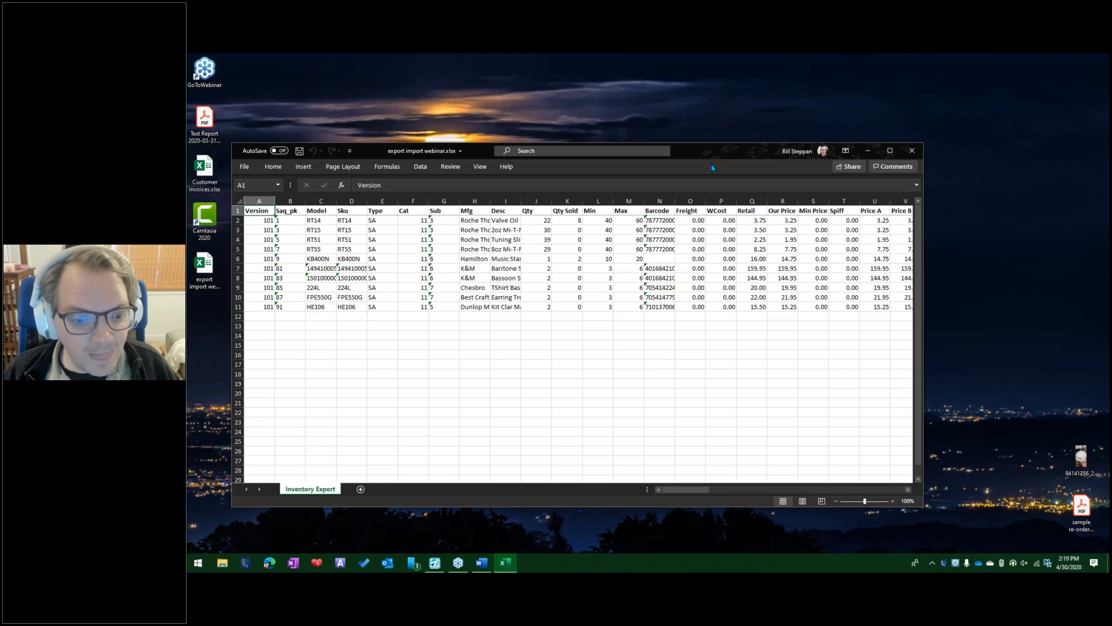
Step: Set Windows Focus assist to Priority only
{"action": "left_click", "coordinate": [1097, 563]}
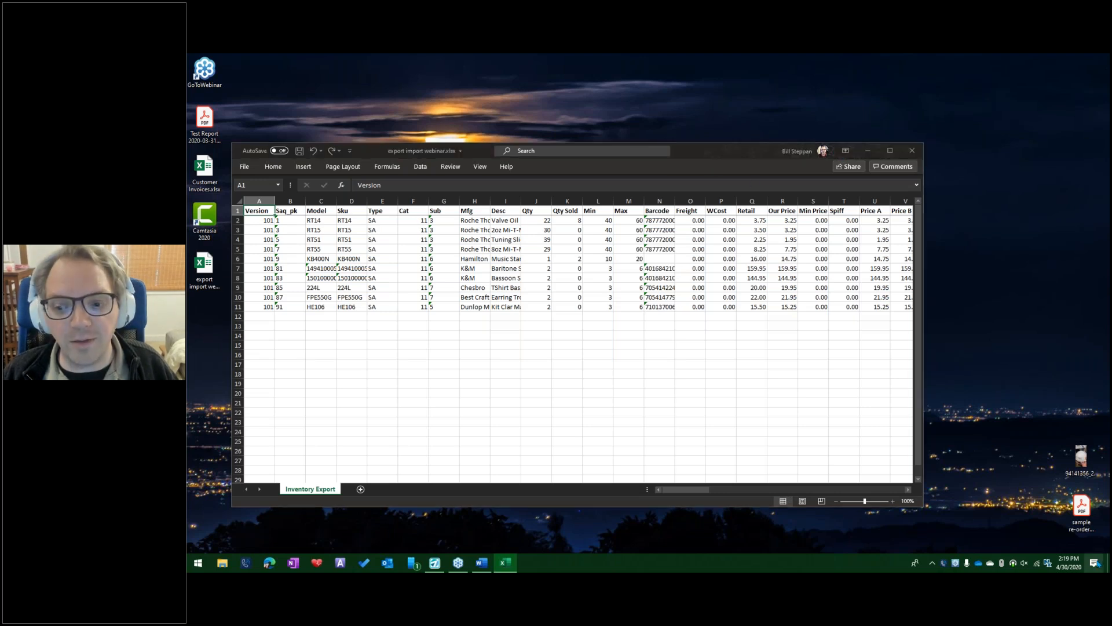
{"action": "right_click", "coordinate": [1095, 563]}
{"action": "mouse_move", "coordinate": [1031, 512]}
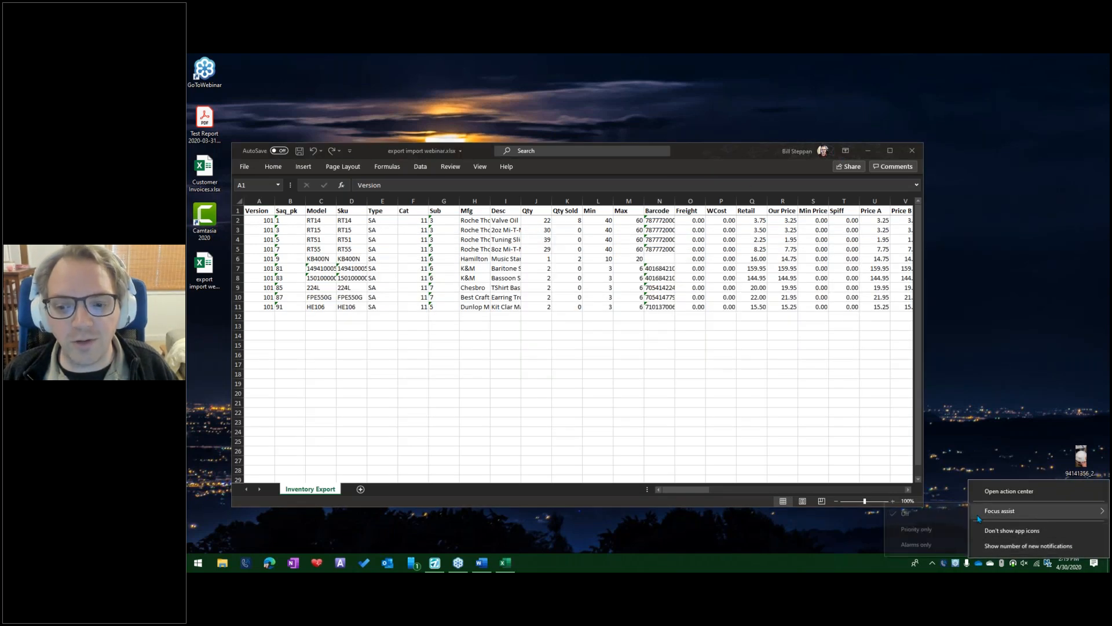
{"action": "left_click", "coordinate": [928, 528]}
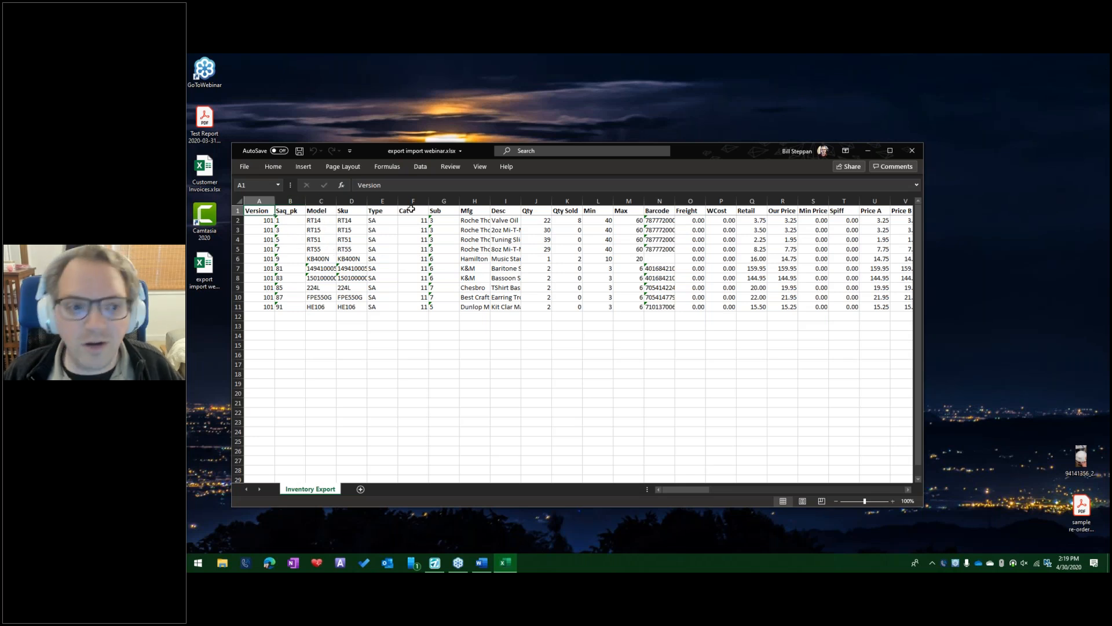
Step: Fit the Mfg column to its contents, and check Mfg's Editable entry under Serial/Accessory Fields in InventoryExportImport.doc in Word
{"action": "double_click", "coordinate": [491, 201]}
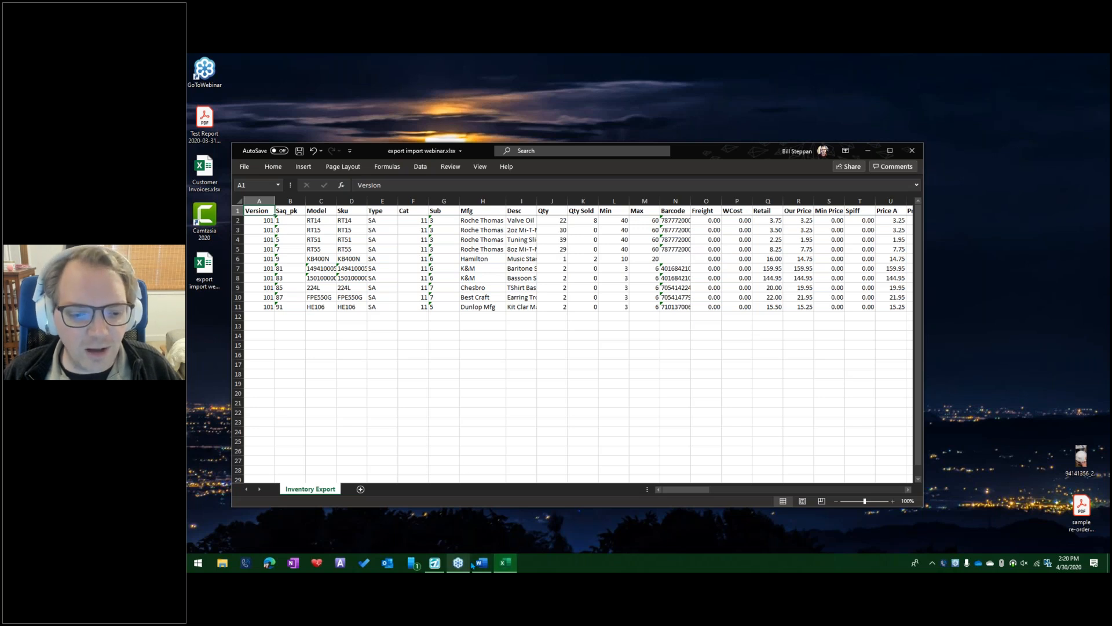
{"action": "mouse_move", "coordinate": [486, 567]}
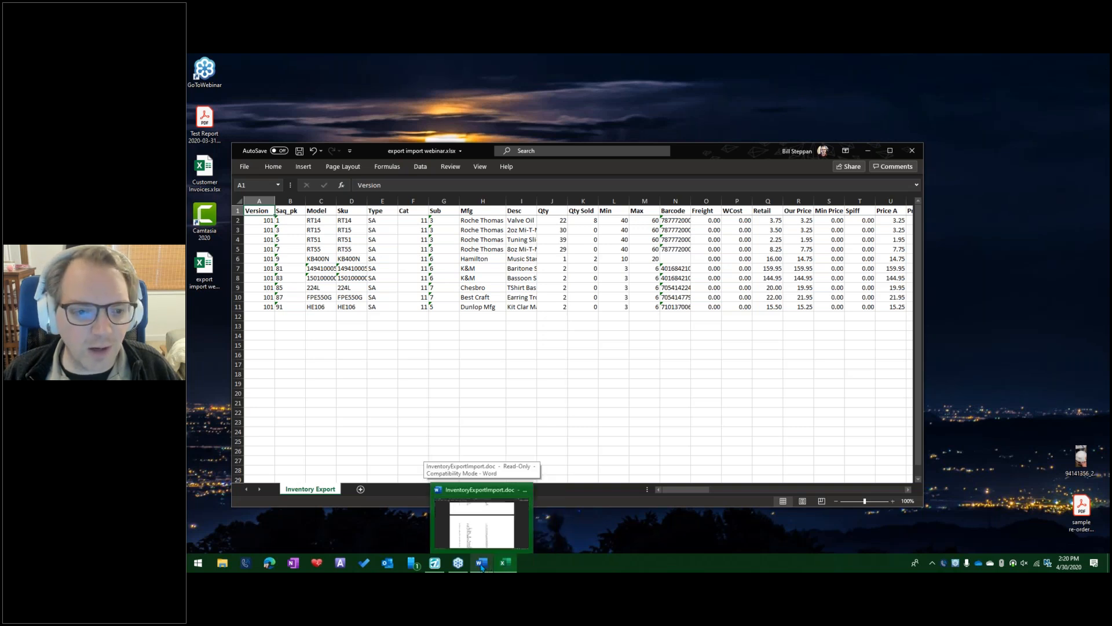
{"action": "left_click", "coordinate": [482, 567]}
{"action": "scroll", "coordinate": [650, 302], "scroll_direction": "up", "scroll_amount": 5}
{"action": "scroll", "coordinate": [651, 303], "scroll_direction": "up", "scroll_amount": 20}
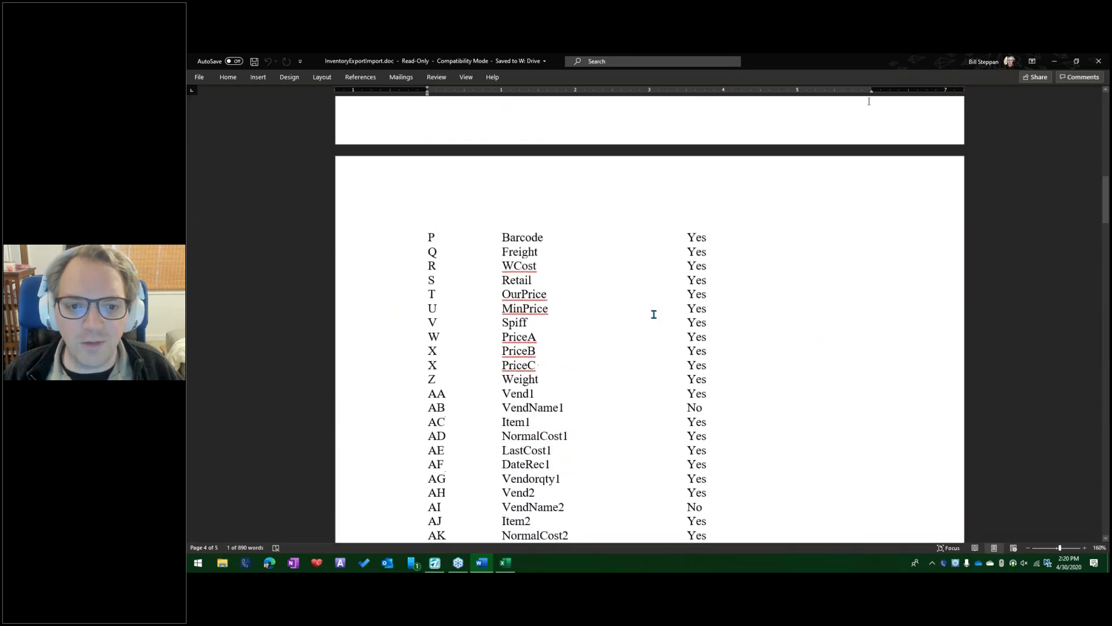
{"action": "scroll", "coordinate": [653, 314], "scroll_direction": "up", "scroll_amount": 10}
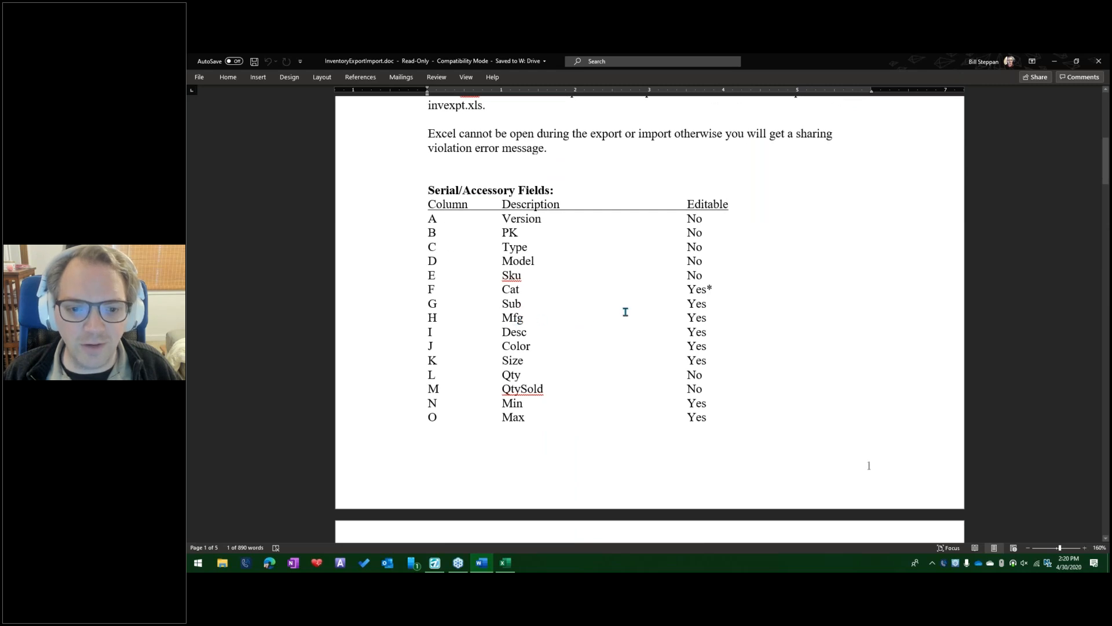
{"action": "left_click_drag", "start_coordinate": [697, 318], "coordinate": [703, 318]}
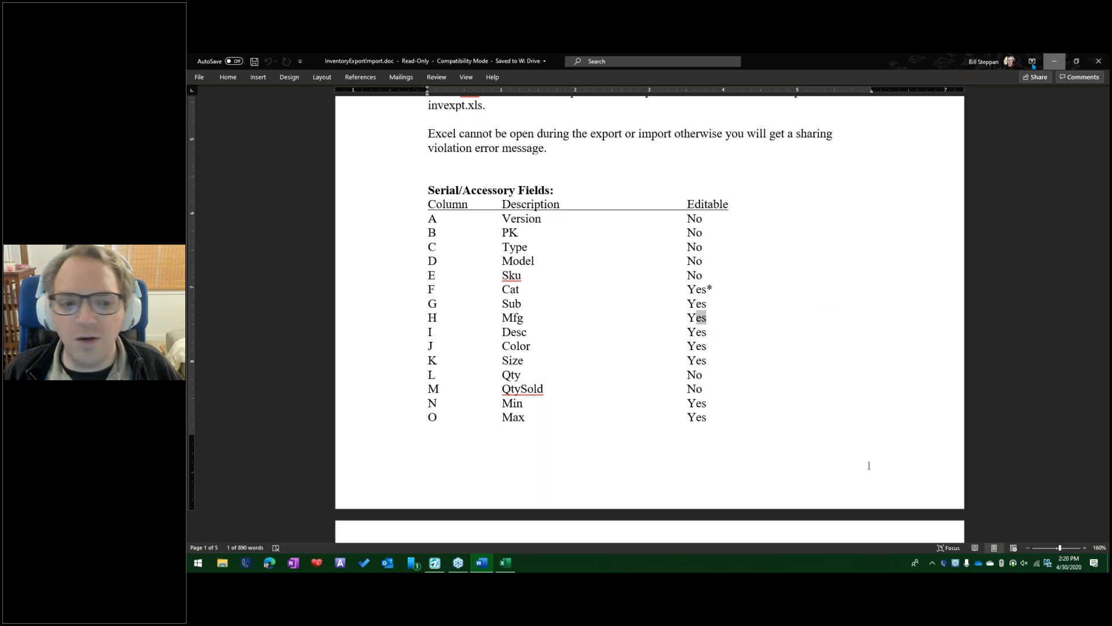
Step: Return to the exported workbook in Excel and change the Mfg of item RT14 to "Professor Tri-Tech"
{"action": "left_click", "coordinate": [1054, 61]}
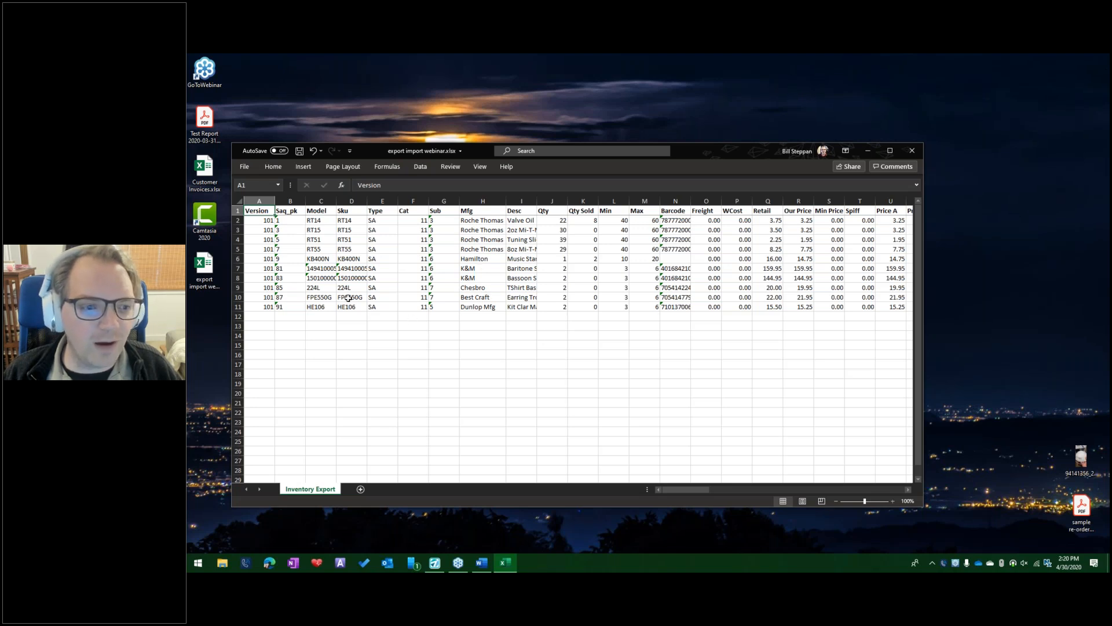
{"action": "left_click", "coordinate": [500, 221]}
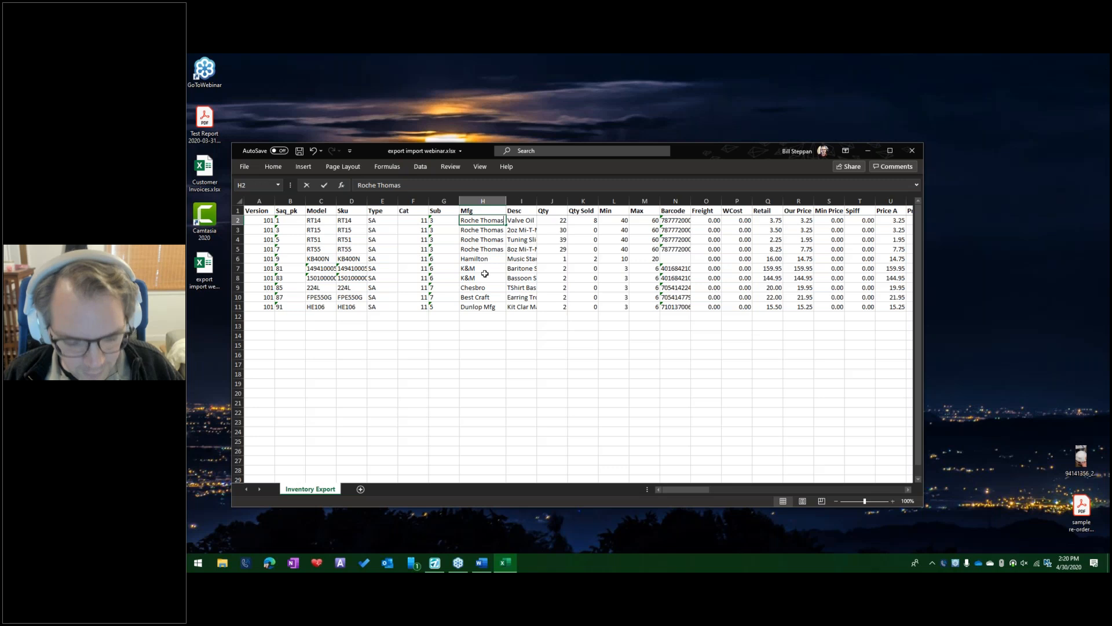
{"action": "type", "text": "Professor Tri-Tech"}
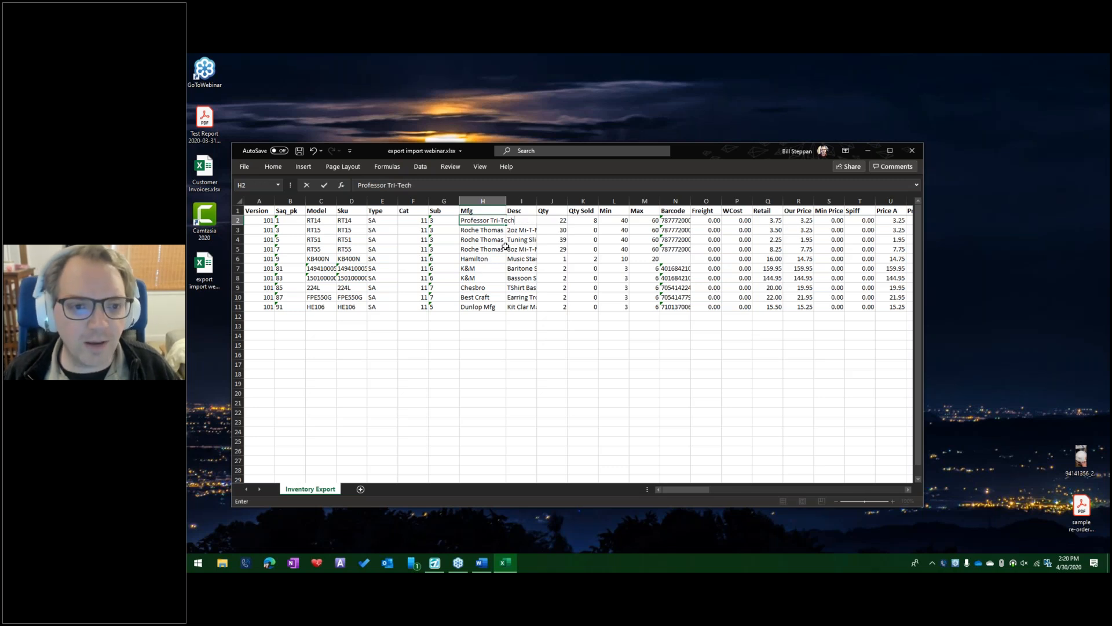
{"action": "left_click", "coordinate": [512, 223]}
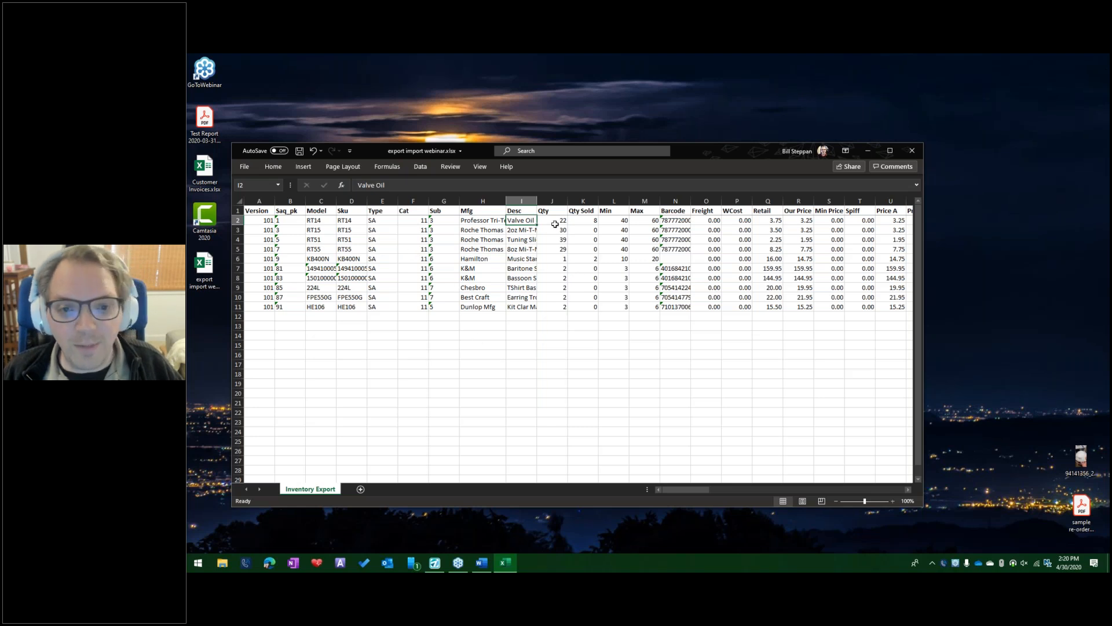
Step: Review the remaining columns along the RT14 row, from quantities and prices through the four vendor groups to the Cost and AE fields
{"action": "key", "text": "Right"}
{"action": "key", "text": "Right"}
{"action": "key", "text": "Right"}
{"action": "key", "text": "Right"}
{"action": "key", "text": "Right"}
{"action": "key", "text": "Right"}
{"action": "key", "text": "Right"}
{"action": "key", "text": "Right"}
{"action": "key", "text": "Right"}
{"action": "key", "text": "Right"}
{"action": "key", "text": "Right"}
{"action": "key", "text": "Right"}
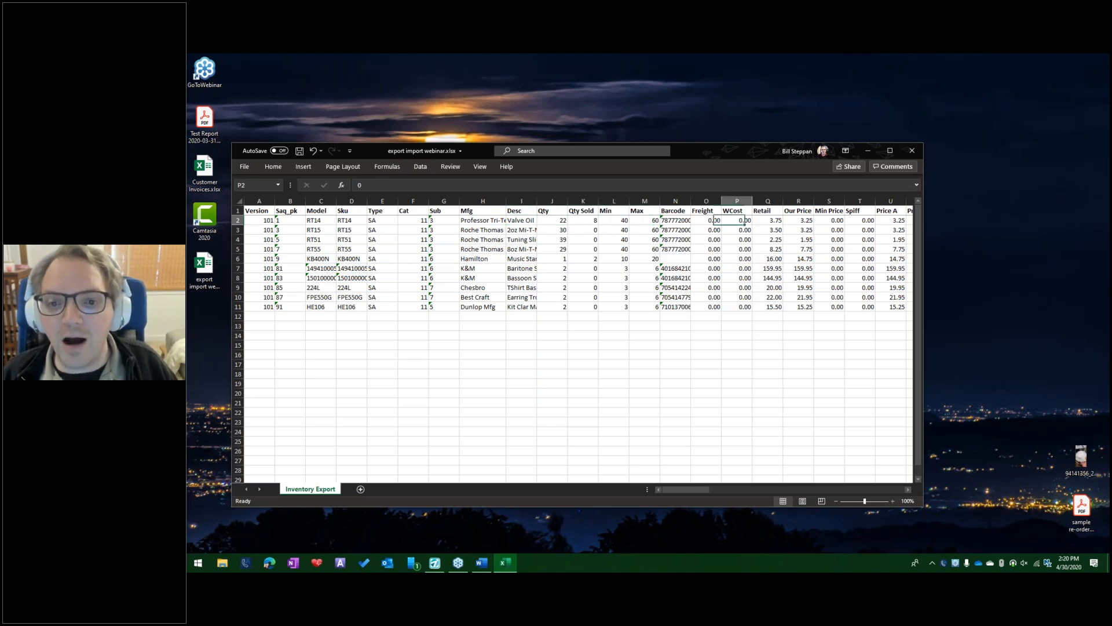
{"action": "key", "text": "Right"}
{"action": "key", "text": "Right"}
{"action": "key", "text": "Right"}
{"action": "key", "text": "Right"}
{"action": "key", "text": "Right"}
{"action": "key", "text": "Right"}
{"action": "key", "text": "Right"}
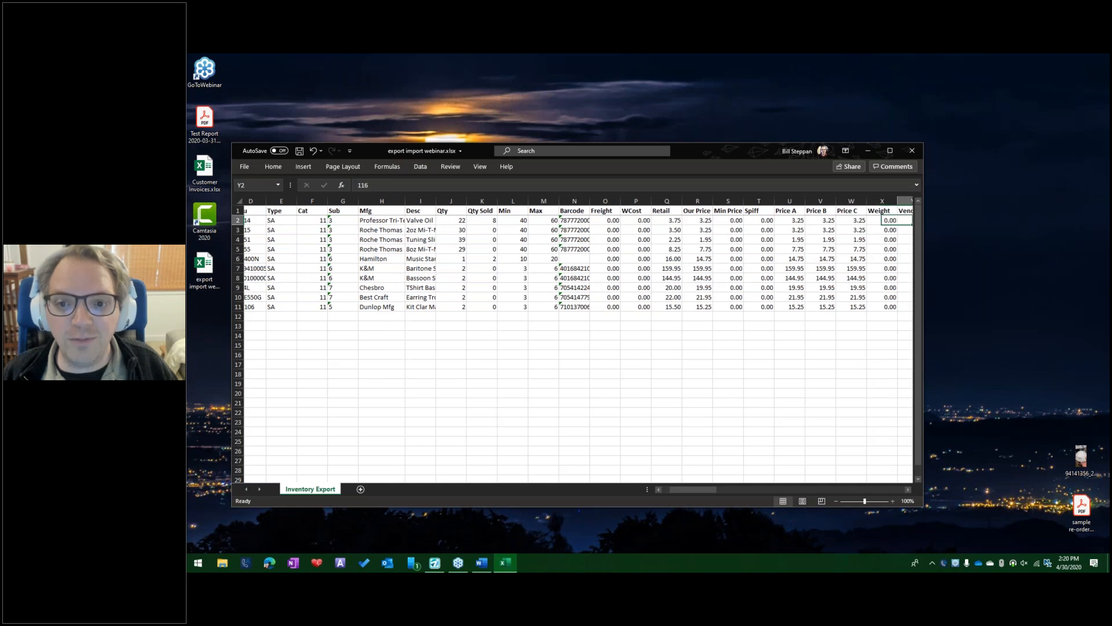
{"action": "key", "text": "Right"}
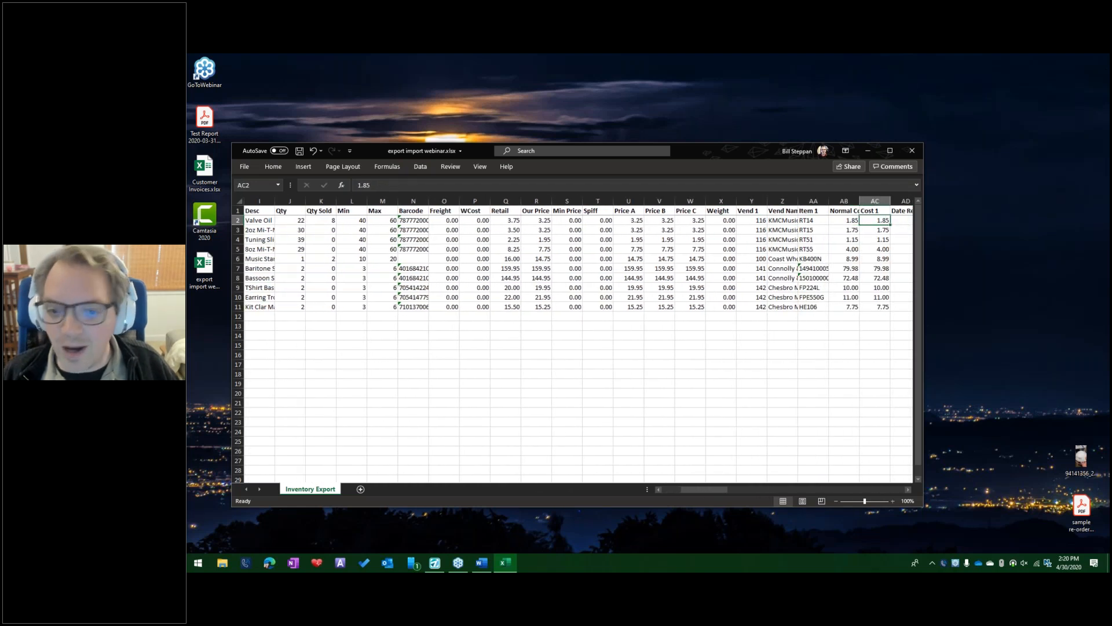
{"action": "key", "text": "Right"}
{"action": "key", "text": "Right"}
{"action": "key", "text": "Right"}
{"action": "key", "text": "Right"}
{"action": "key", "text": "Right"}
{"action": "key", "text": "Right"}
{"action": "key", "text": "Right"}
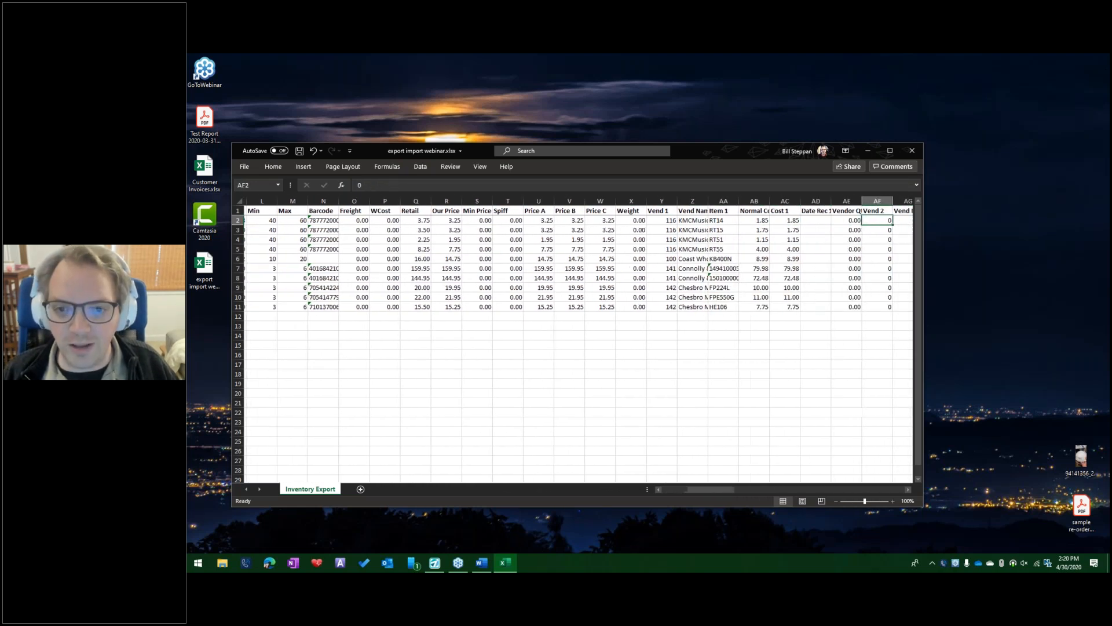
{"action": "key", "text": "Right"}
{"action": "key", "text": "Right"}
{"action": "key", "text": "Right"}
{"action": "key", "text": "Right"}
{"action": "key", "text": "Right"}
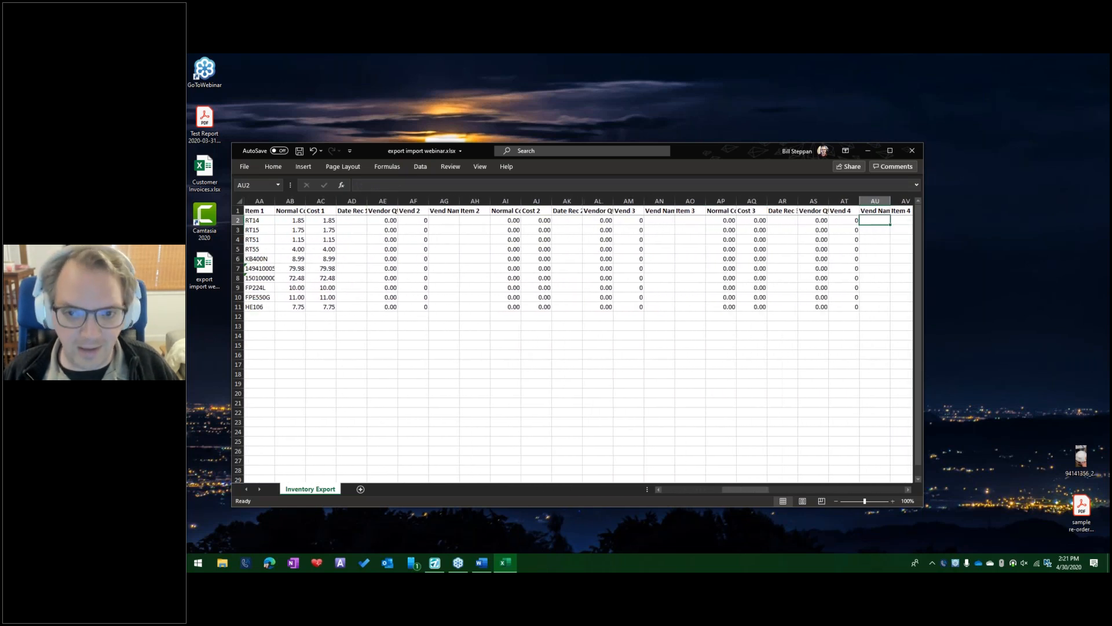
{"action": "key", "text": "Right"}
{"action": "key", "text": "Right"}
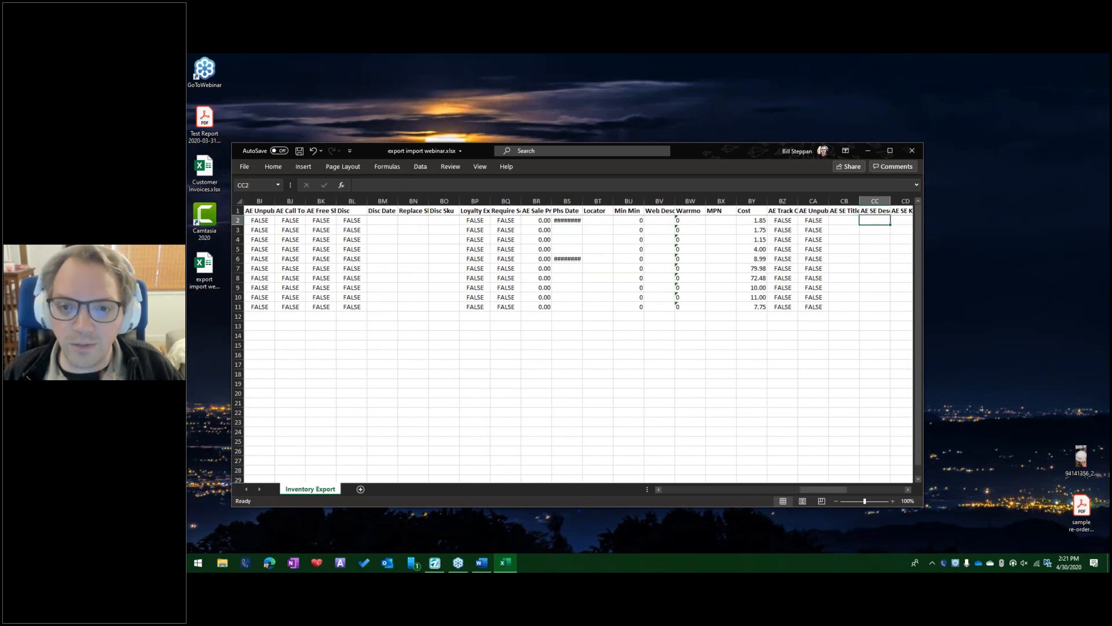
Step: Review the columns along the RT14 row from the AE SE fields through Mix Match, Bar Label and Sku Link to Finish
{"action": "key", "text": "Right"}
{"action": "key", "text": "Right"}
{"action": "key", "text": "Right"}
{"action": "key", "text": "Right"}
{"action": "key", "text": "Right"}
{"action": "key", "text": "Right"}
{"action": "key", "text": "Right"}
{"action": "key", "text": "Right"}
{"action": "key", "text": "Right"}
{"action": "key", "text": "Right"}
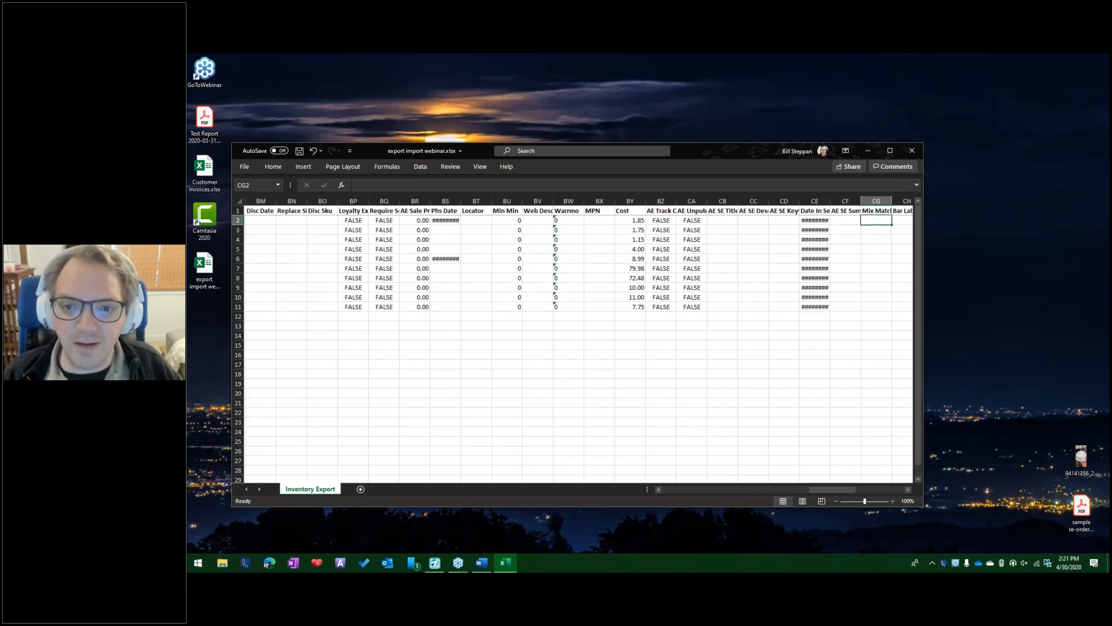
{"action": "key", "text": "Right"}
{"action": "key", "text": "Right"}
{"action": "key", "text": "Right"}
{"action": "key", "text": "Right"}
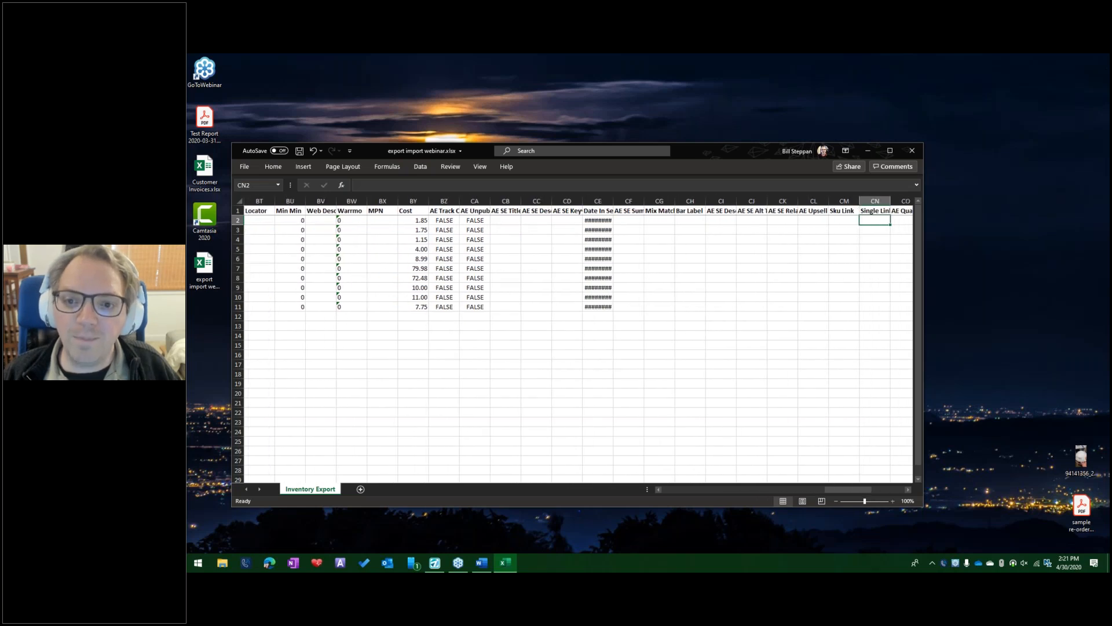
{"action": "key", "text": "Right"}
{"action": "key", "text": "Right"}
{"action": "key", "text": "Right"}
{"action": "key", "text": "Right"}
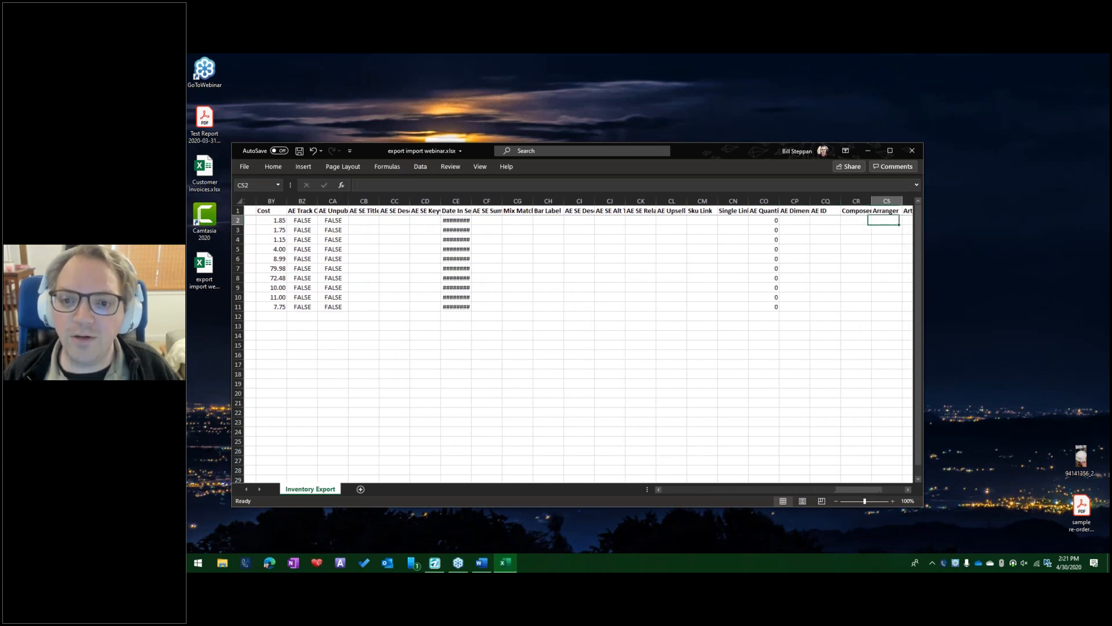
{"action": "key", "text": "Right"}
{"action": "key", "text": "Right"}
{"action": "key", "text": "Right"}
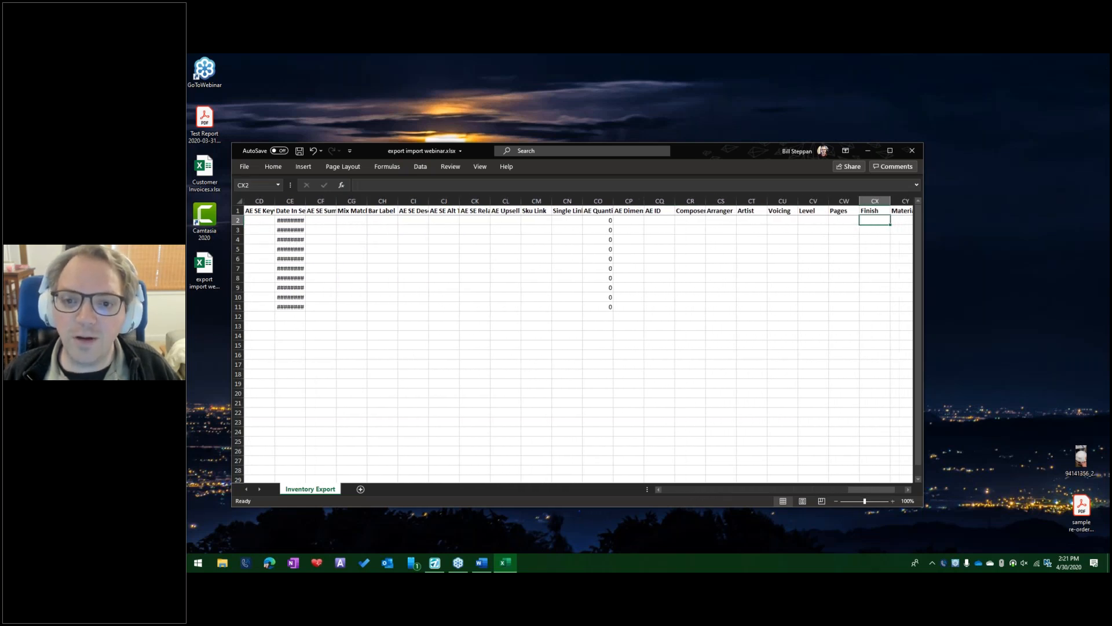
Step: Examine the attribute columns from Composer and Arranger through Voicing, Level, Finish, Material, Color and Size to Year
{"action": "key", "text": "Left"}
{"action": "key", "text": "Left"}
{"action": "key", "text": "Left"}
{"action": "key", "text": "Left"}
{"action": "key", "text": "Left"}
{"action": "key", "text": "Left"}
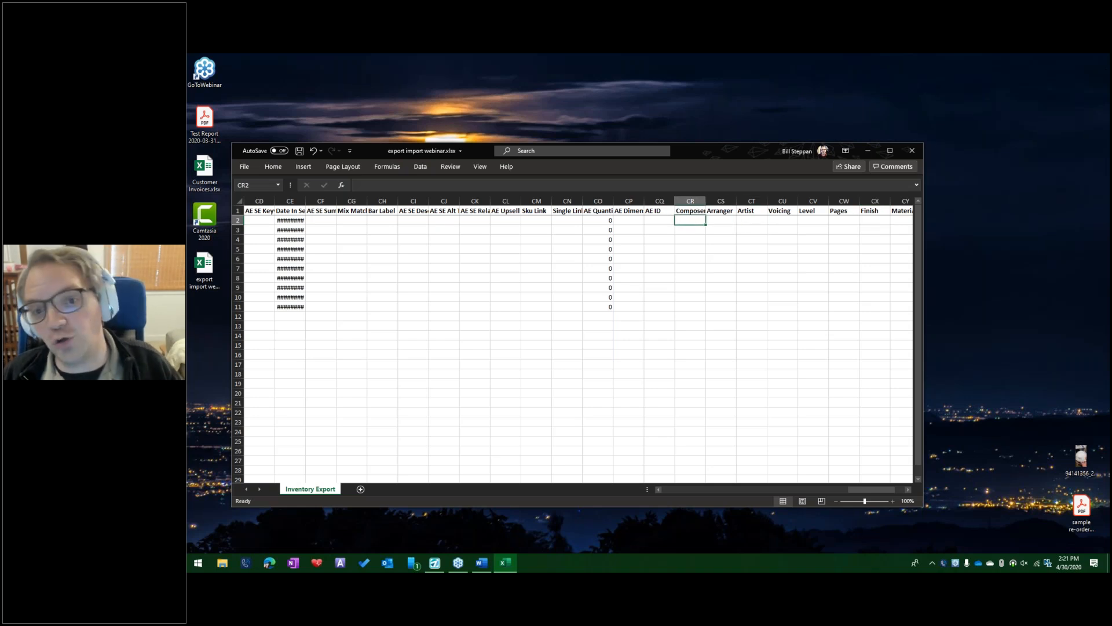
{"action": "key", "text": "Right"}
{"action": "key", "text": "Right"}
{"action": "key", "text": "Right"}
{"action": "key", "text": "Right"}
{"action": "key", "text": "Right"}
{"action": "key", "text": "Right"}
{"action": "key", "text": "Right"}
{"action": "key", "text": "Right"}
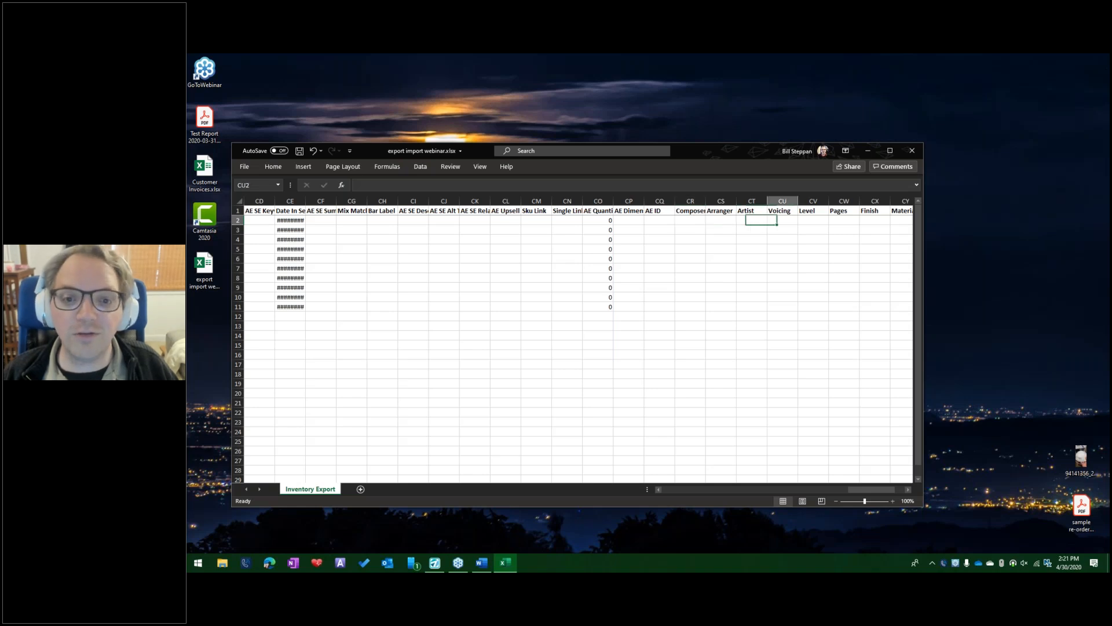
{"action": "key", "text": "Right"}
{"action": "key", "text": "Right"}
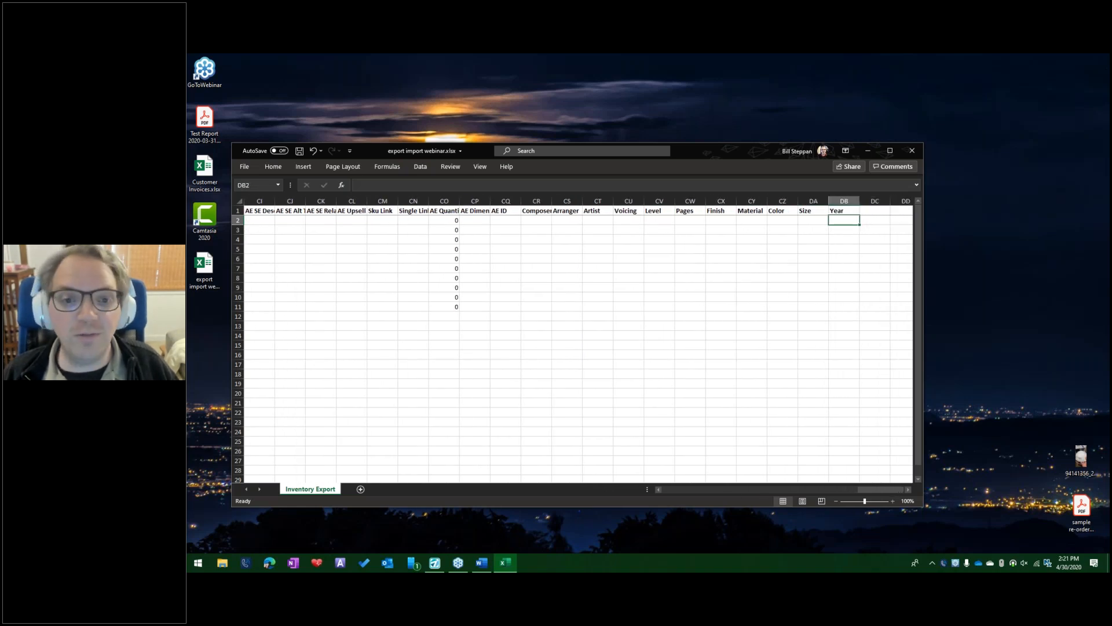
{"action": "key", "text": "Down"}
{"action": "key", "text": "Down"}
{"action": "key", "text": "Down"}
{"action": "key", "text": "Left"}
{"action": "key", "text": "Left"}
{"action": "key", "text": "Left"}
{"action": "key", "text": "Left"}
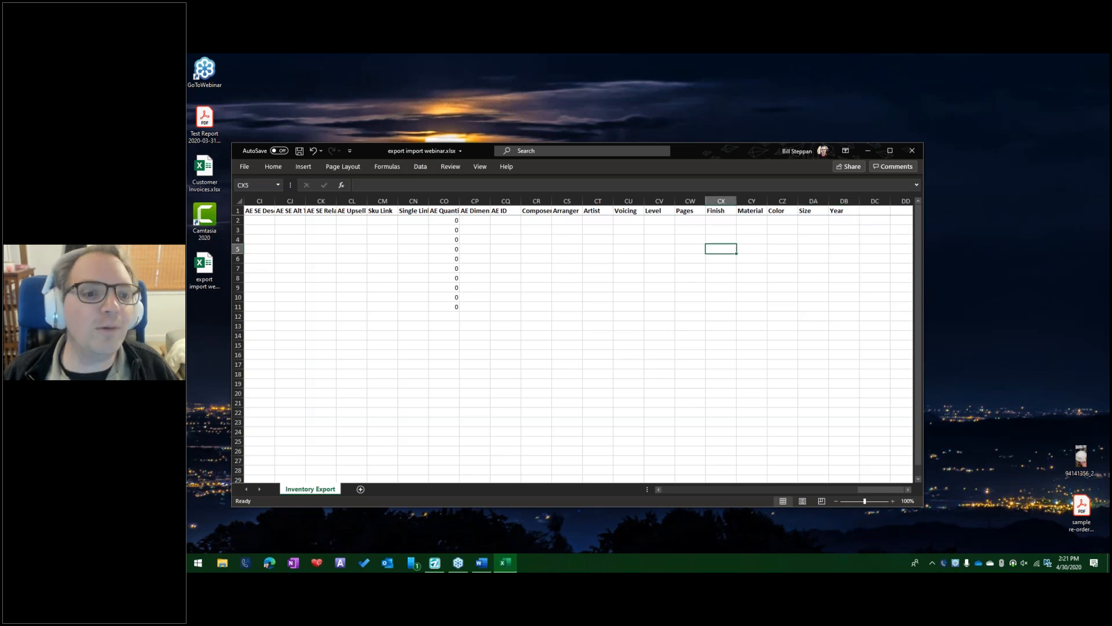
{"action": "key", "text": "Left"}
{"action": "key", "text": "Up"}
{"action": "key", "text": "Left"}
{"action": "key", "text": "Up"}
{"action": "key", "text": "Left"}
{"action": "key", "text": "Up"}
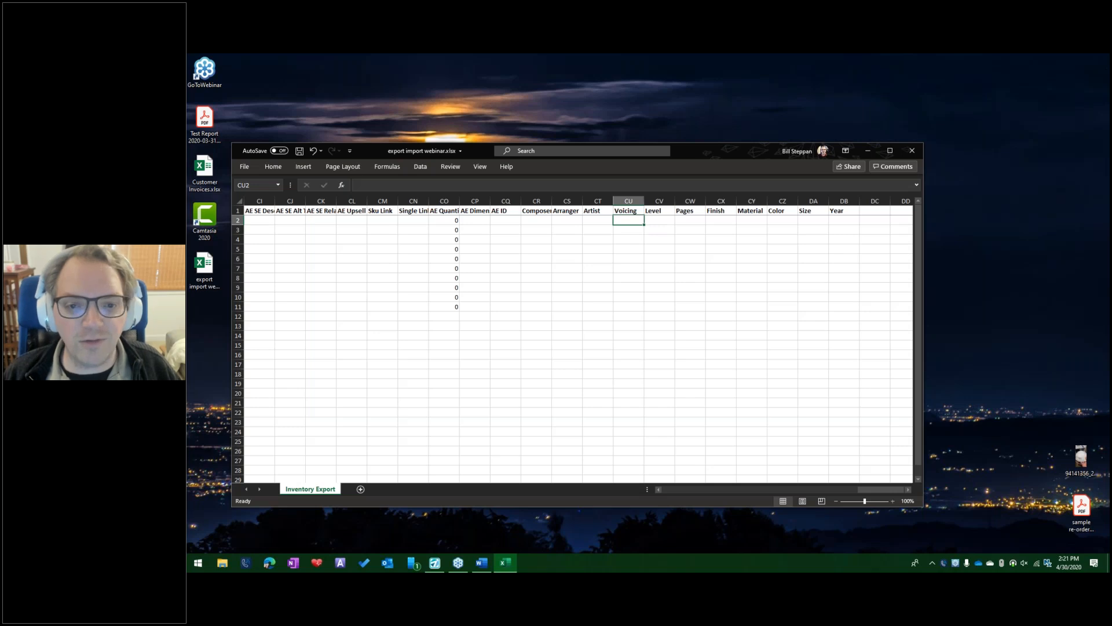
{"action": "key", "text": "Right"}
{"action": "key", "text": "Right"}
{"action": "key", "text": "Right"}
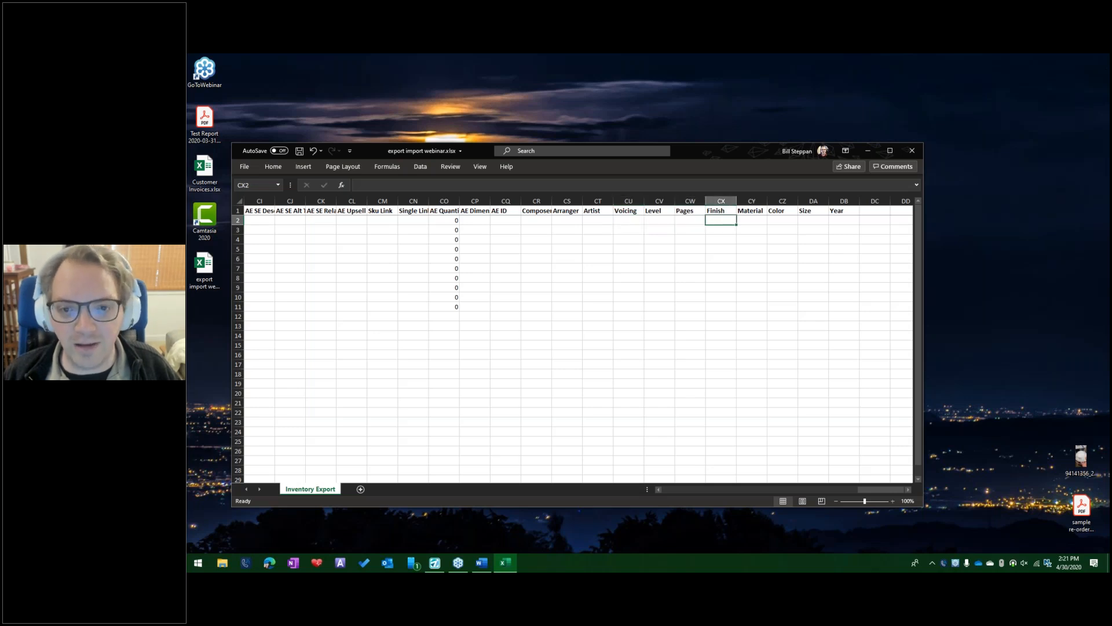
{"action": "key", "text": "Right"}
{"action": "key", "text": "Right"}
{"action": "key", "text": "Right"}
{"action": "key", "text": "Right"}
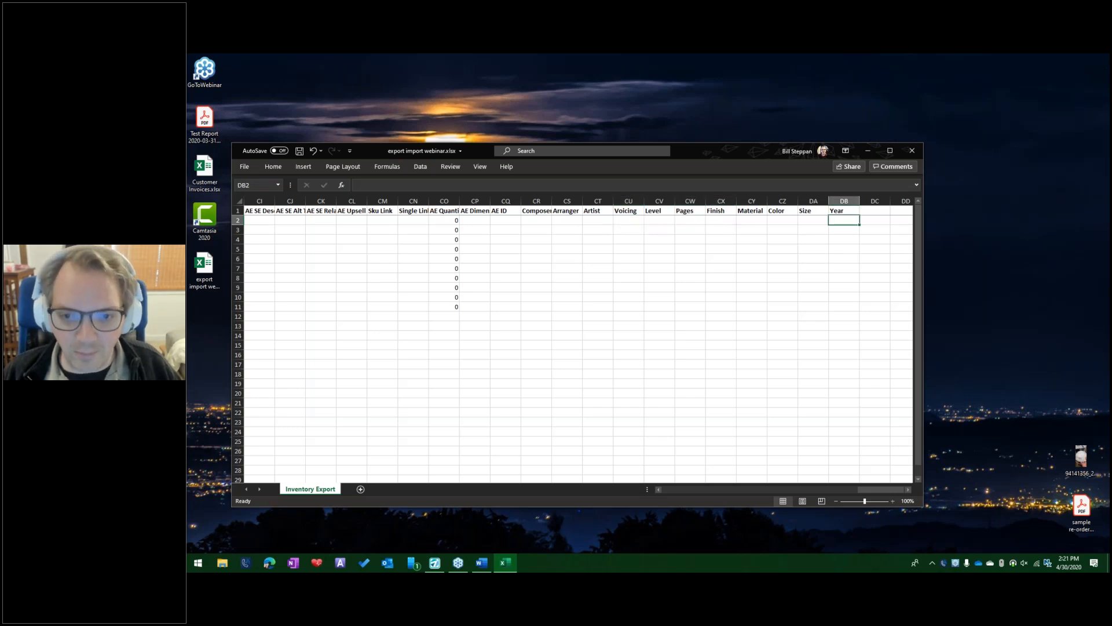
Step: Set the Size of item RT14 to "Big" and go back to its Desc cell
{"action": "key", "text": "Left"}
{"action": "type", "text": "Bi"}
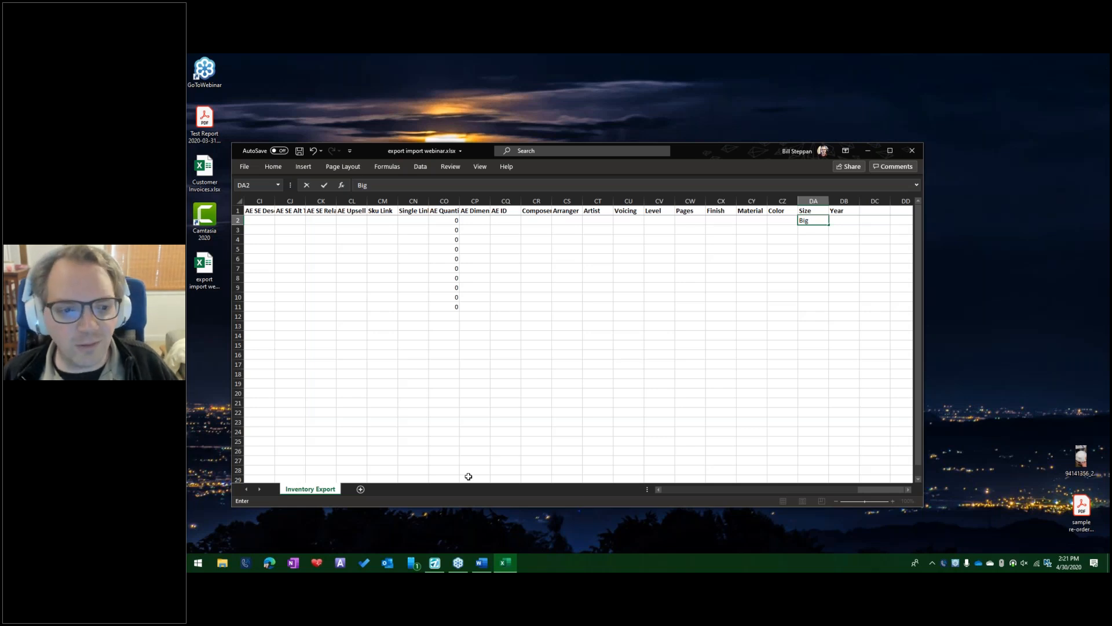
{"action": "left_click", "coordinate": [687, 490]}
{"action": "left_click", "coordinate": [686, 491]}
{"action": "left_click", "coordinate": [686, 492]}
{"action": "left_click", "coordinate": [685, 491]}
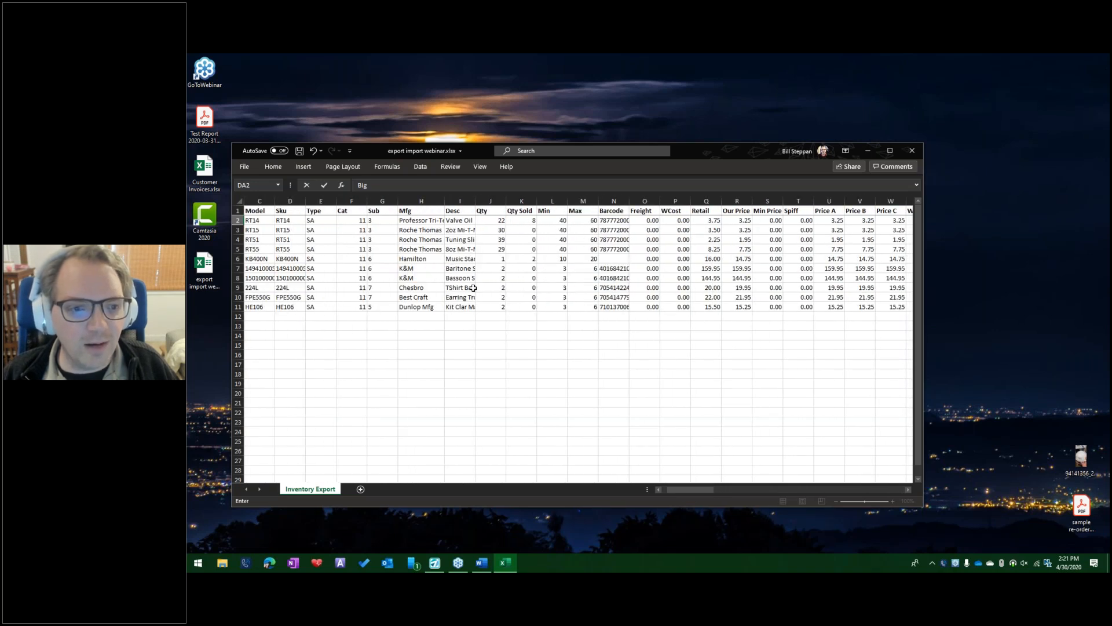
{"action": "left_click", "coordinate": [458, 222]}
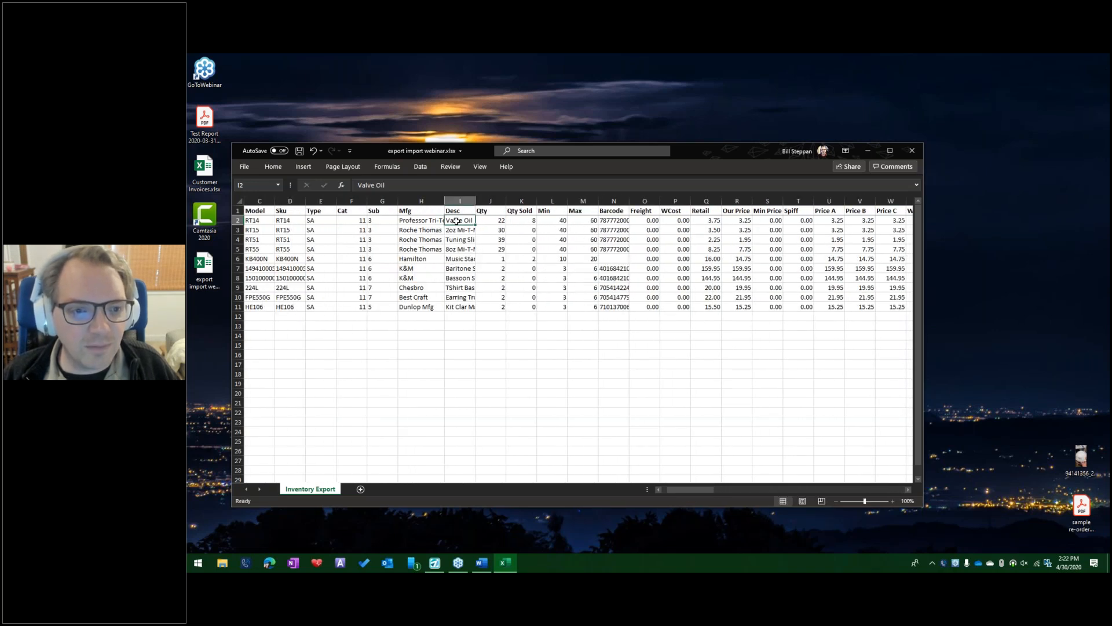
Step: Widen the Desc column to show the full descriptions, and save and close the workbook
{"action": "left_click_drag", "start_coordinate": [475, 200], "coordinate": [511, 199]}
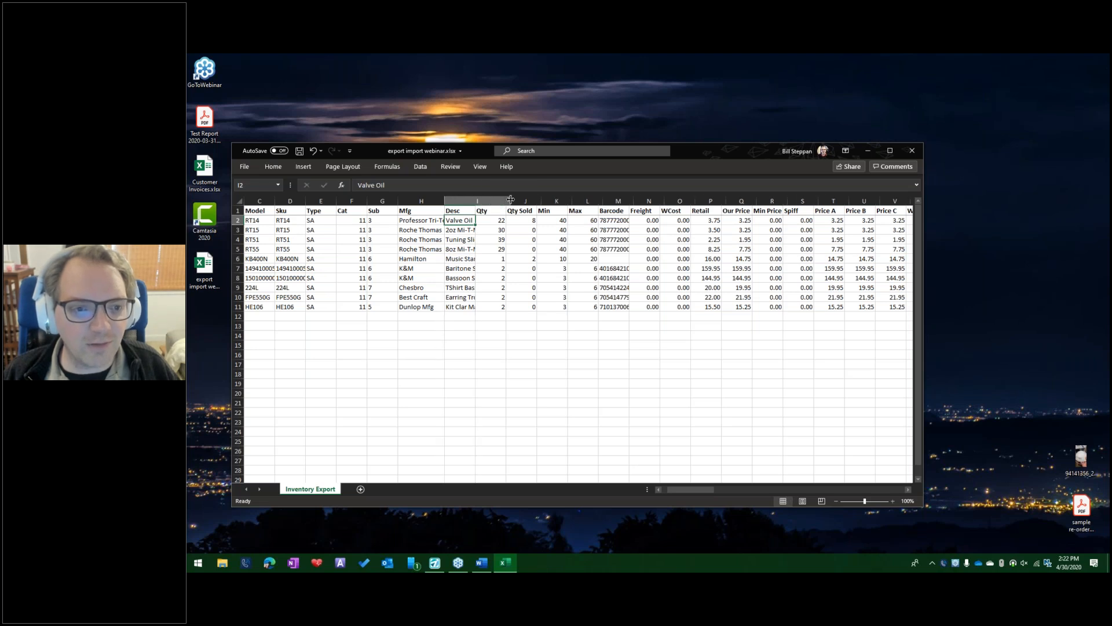
{"action": "left_click", "coordinate": [475, 200]}
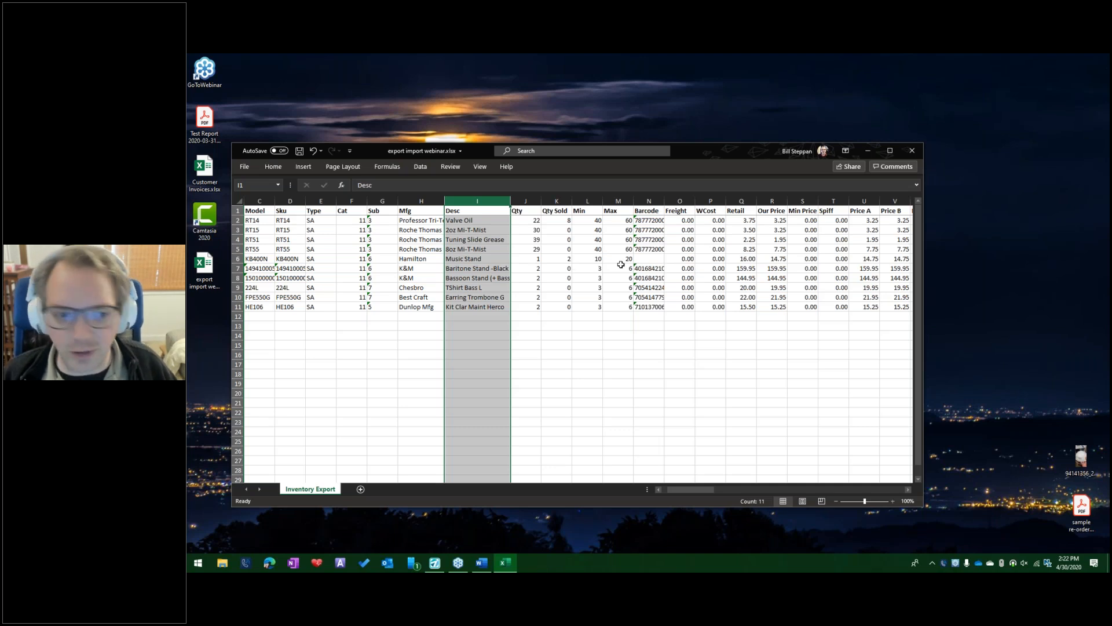
{"action": "left_click", "coordinate": [300, 151]}
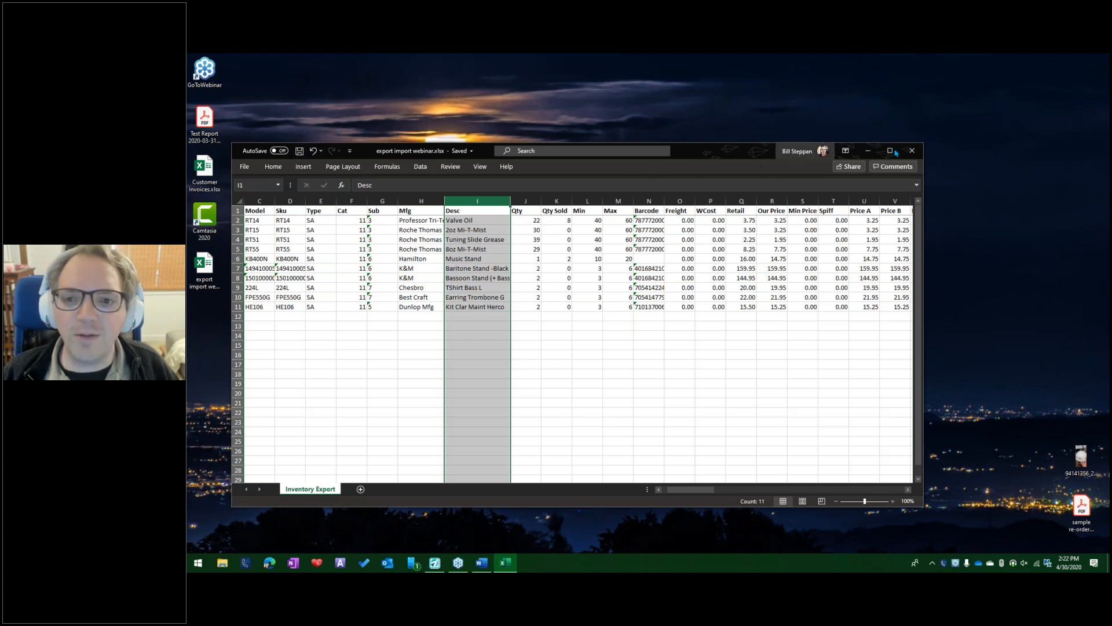
{"action": "left_click", "coordinate": [913, 151]}
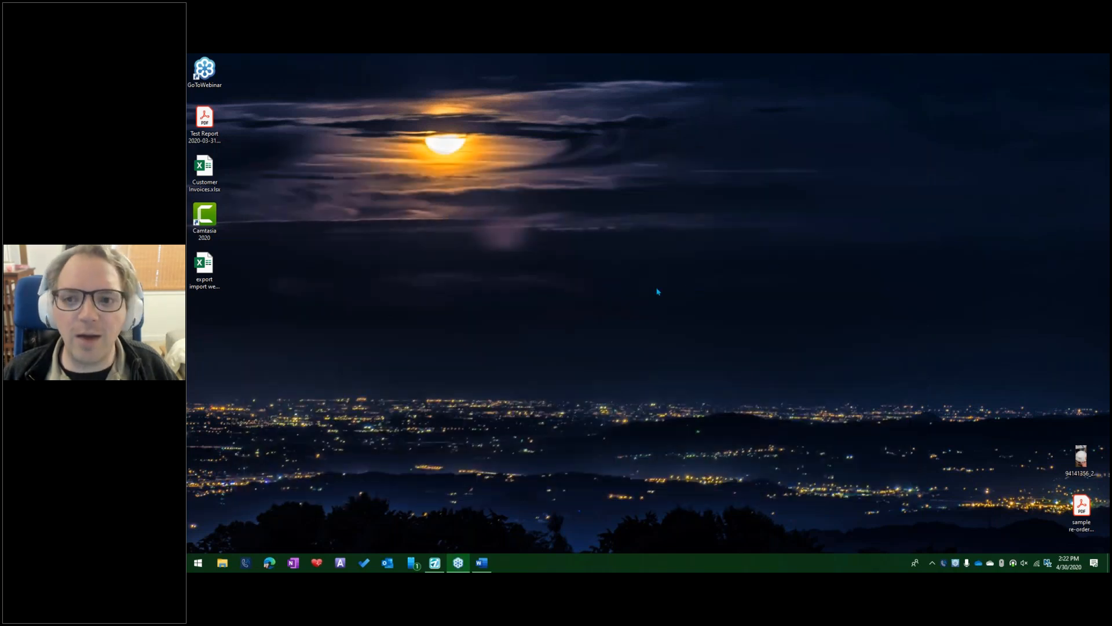
Step: Switch to AIM and go to the inventory utilities under Modules
{"action": "left_click", "coordinate": [435, 564]}
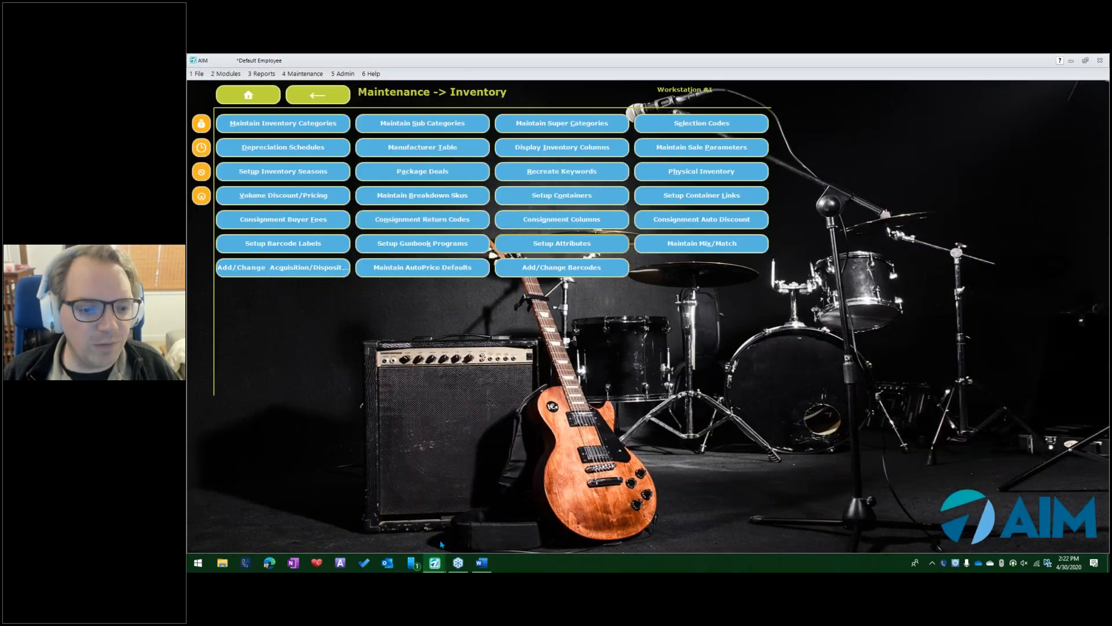
{"action": "mouse_move", "coordinate": [439, 564]}
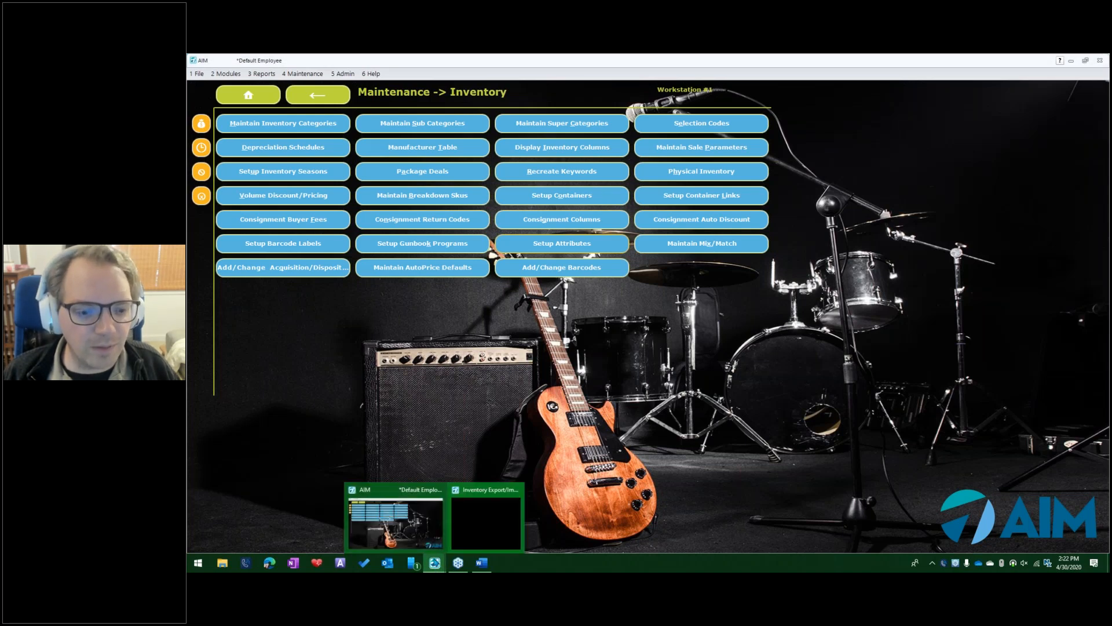
{"action": "left_click", "coordinate": [239, 99]}
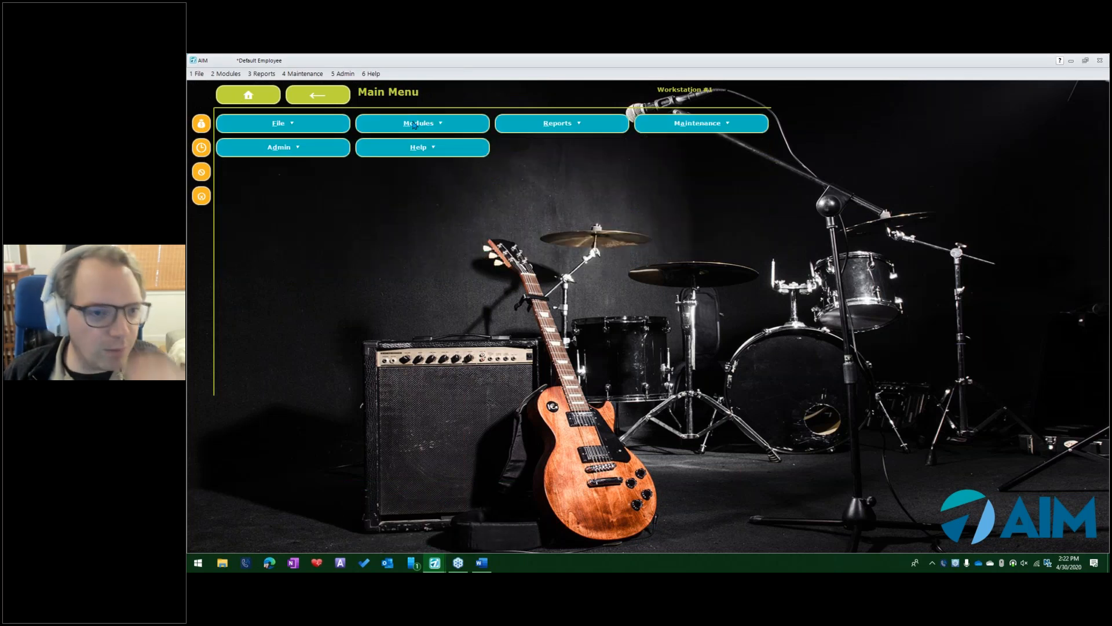
{"action": "left_click", "coordinate": [451, 126]}
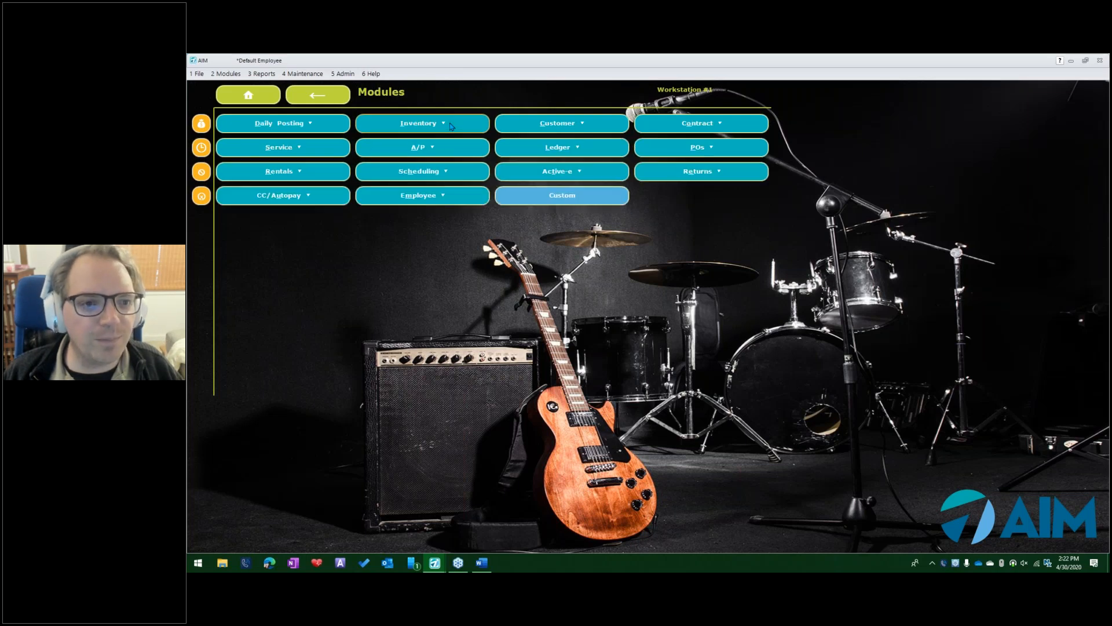
{"action": "key", "text": "i"}
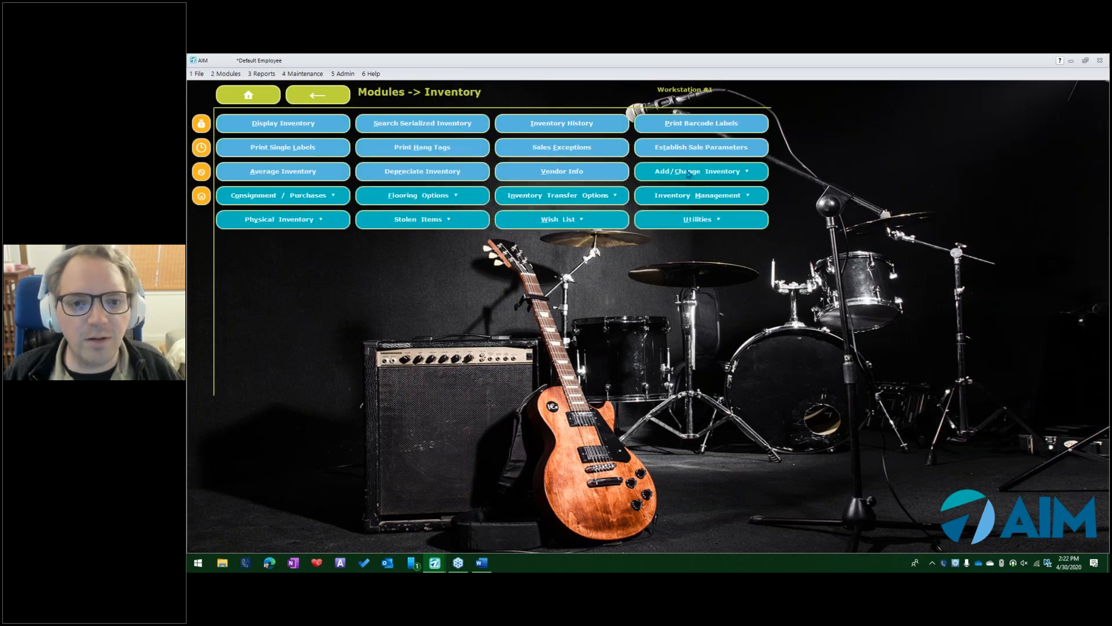
{"action": "left_click", "coordinate": [649, 220]}
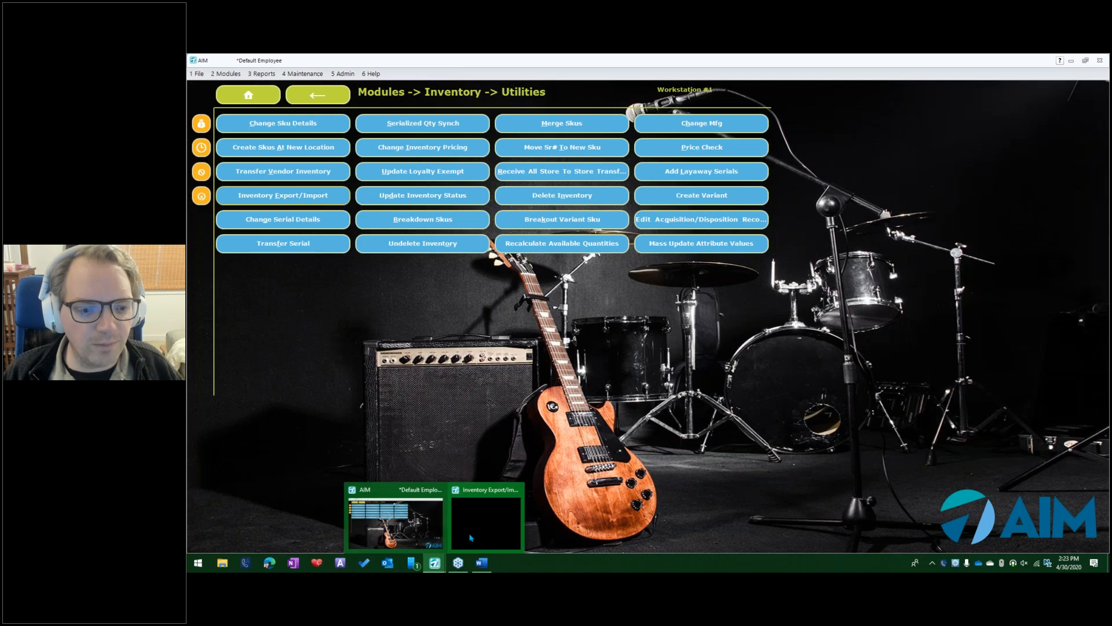
Step: Close the old Inventory Export/Import window, reopen the utility and set its type to Import Accessory Inventory
{"action": "mouse_move", "coordinate": [434, 562]}
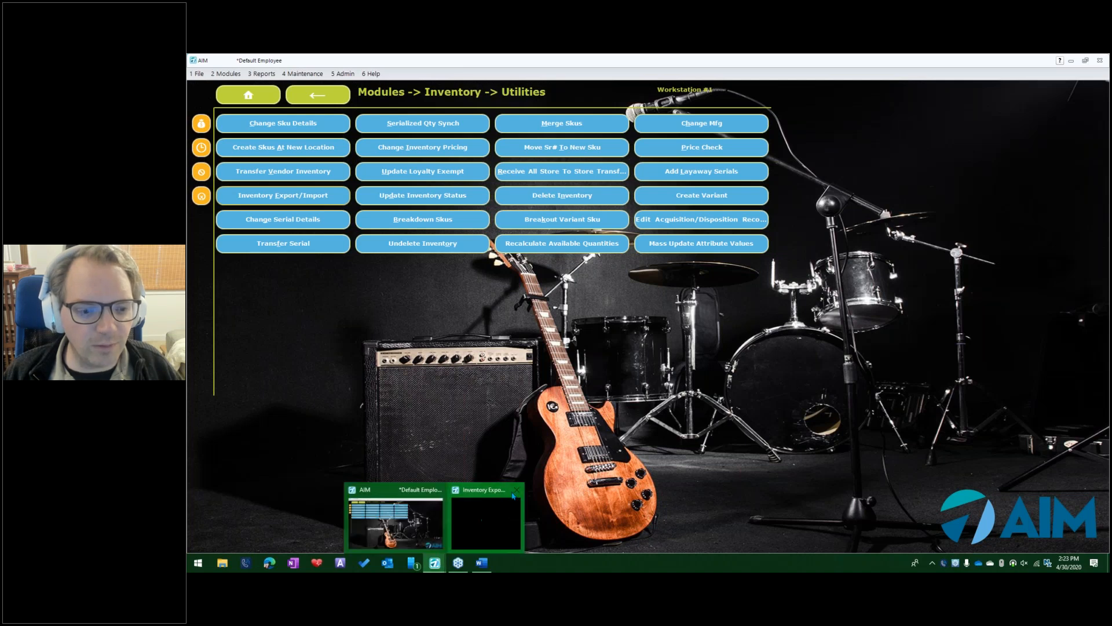
{"action": "left_click", "coordinate": [515, 492]}
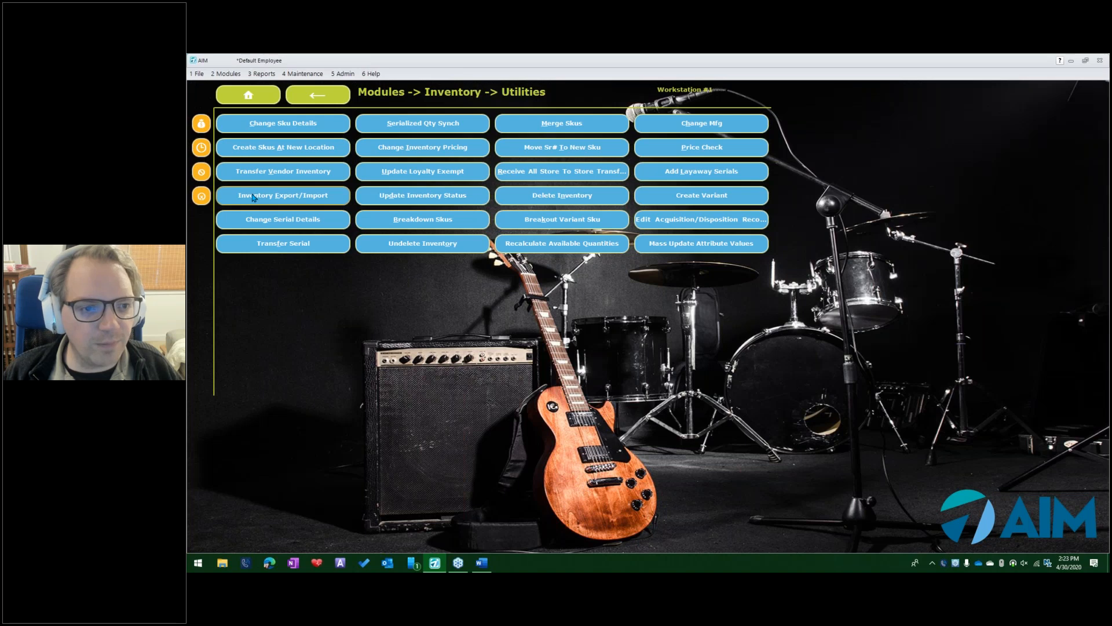
{"action": "left_click", "coordinate": [252, 197]}
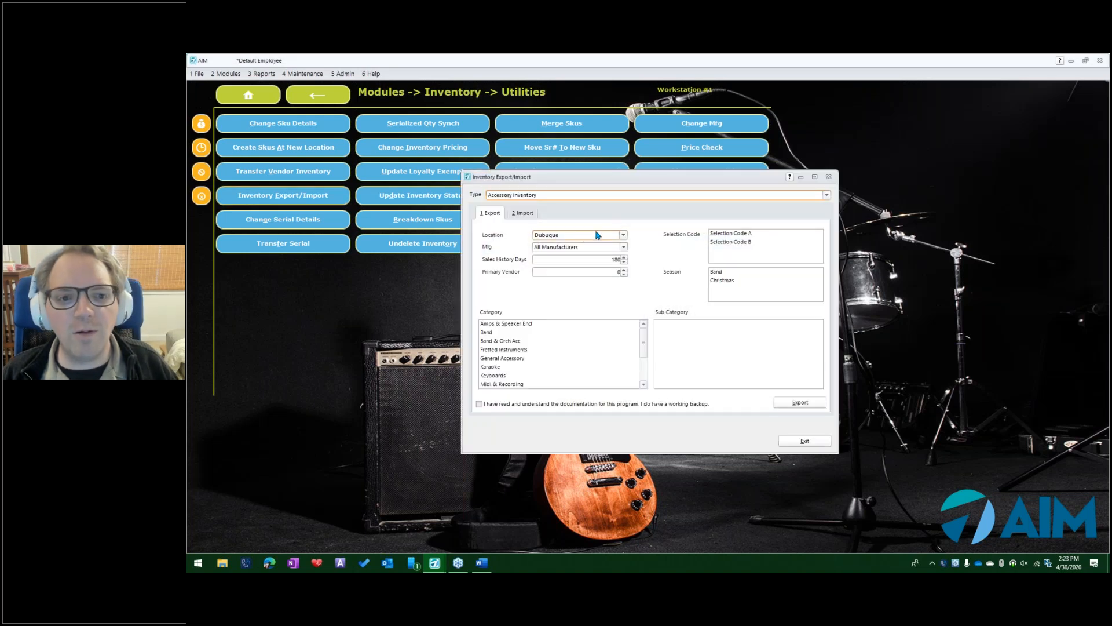
{"action": "left_click", "coordinate": [550, 196]}
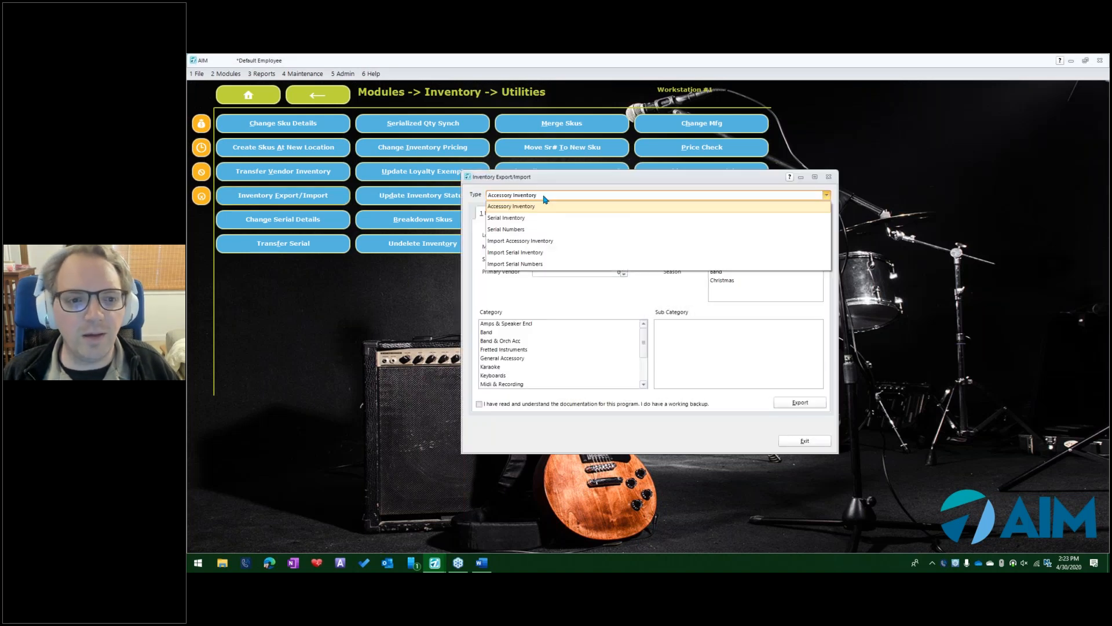
{"action": "left_click", "coordinate": [517, 241]}
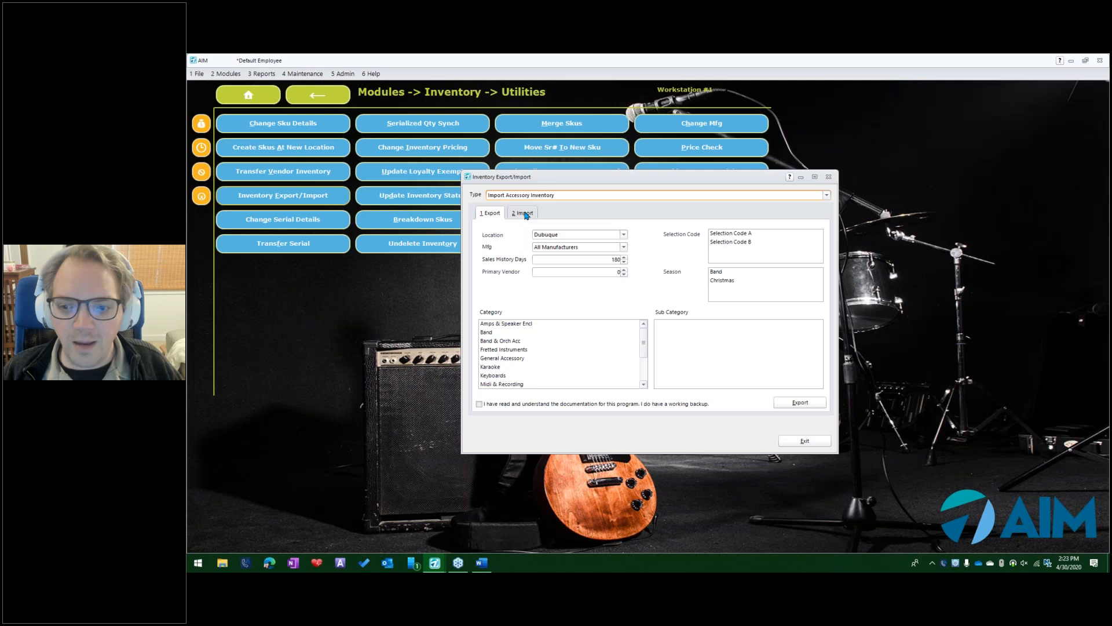
Step: Examine the import options for updating all locations and the Location choices offered for exports
{"action": "left_click", "coordinate": [527, 215]}
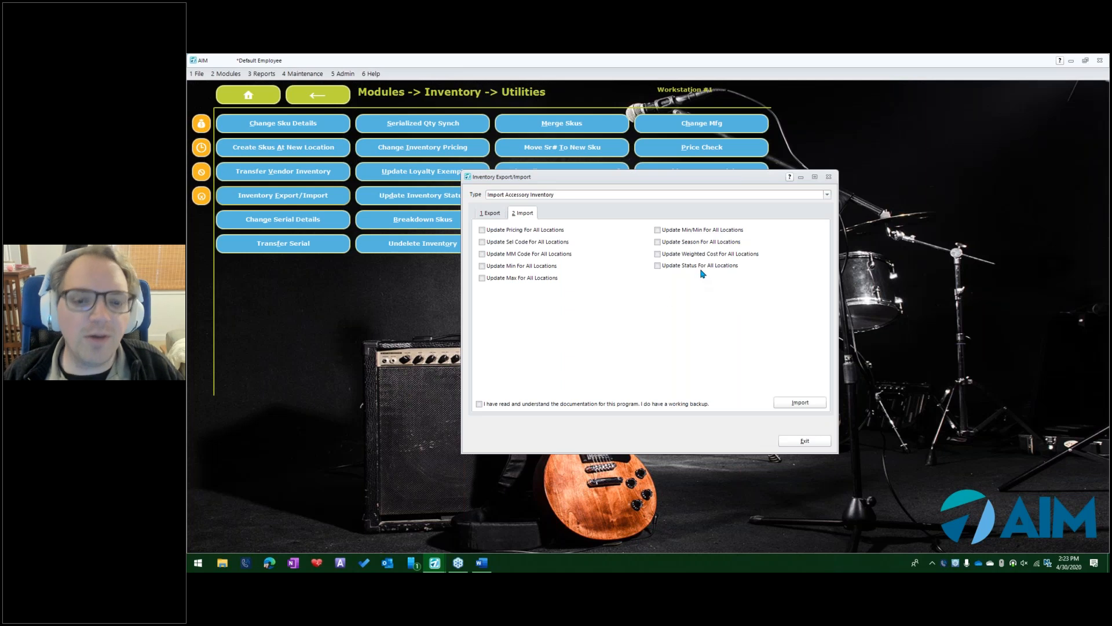
{"action": "left_click", "coordinate": [501, 215]}
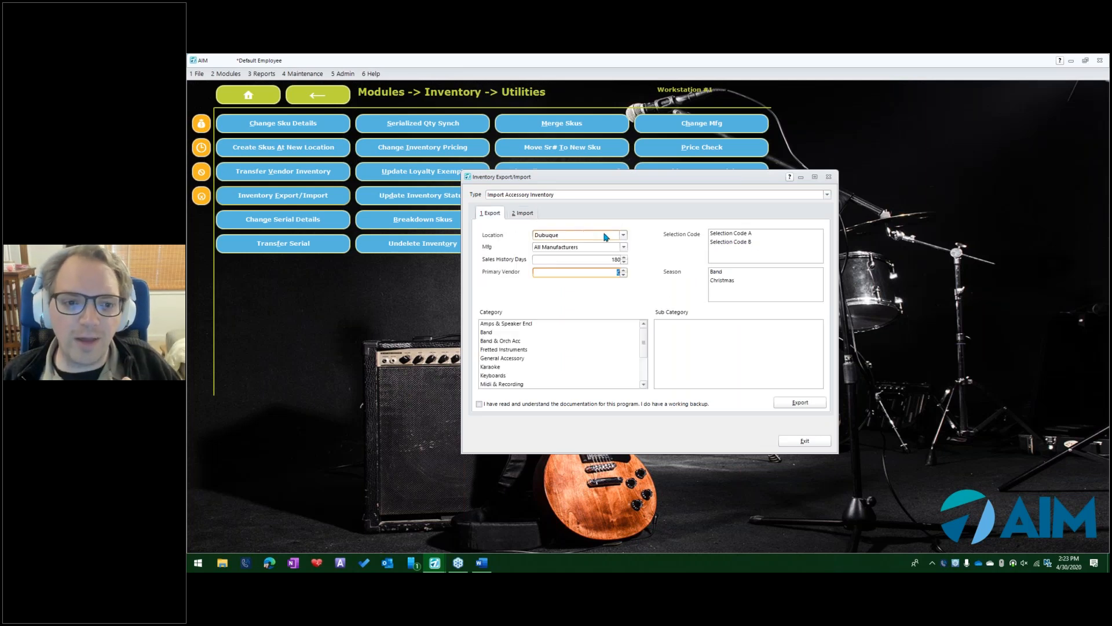
{"action": "left_click", "coordinate": [595, 235]}
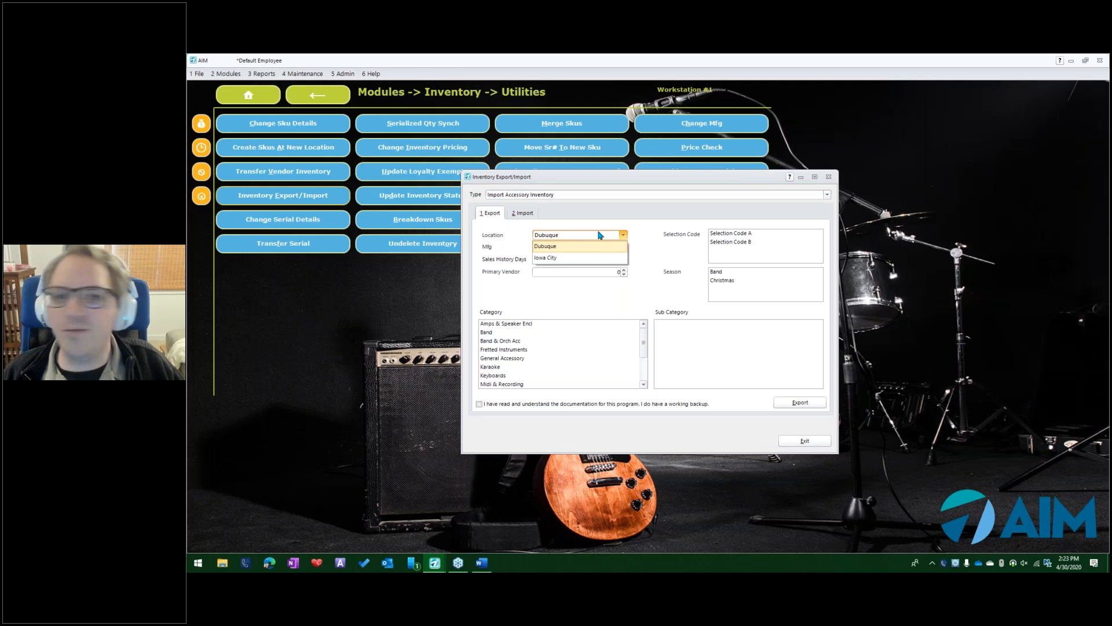
Step: Return to the import options, acknowledge having read the documentation and having a working backup, and move the window aside
{"action": "left_click", "coordinate": [523, 214]}
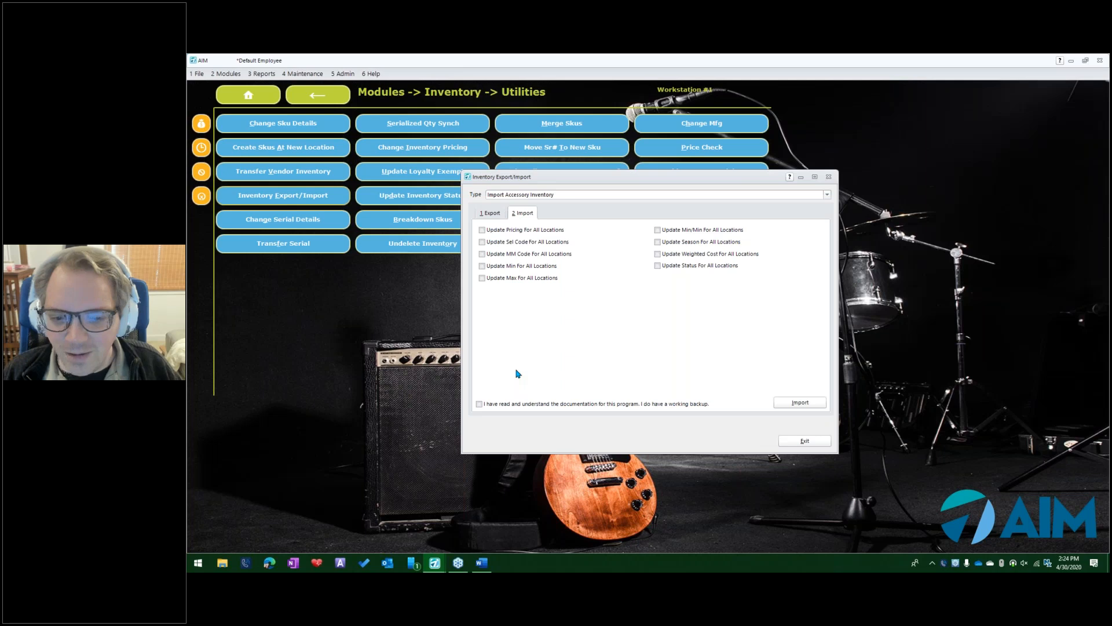
{"action": "left_click", "coordinate": [479, 403]}
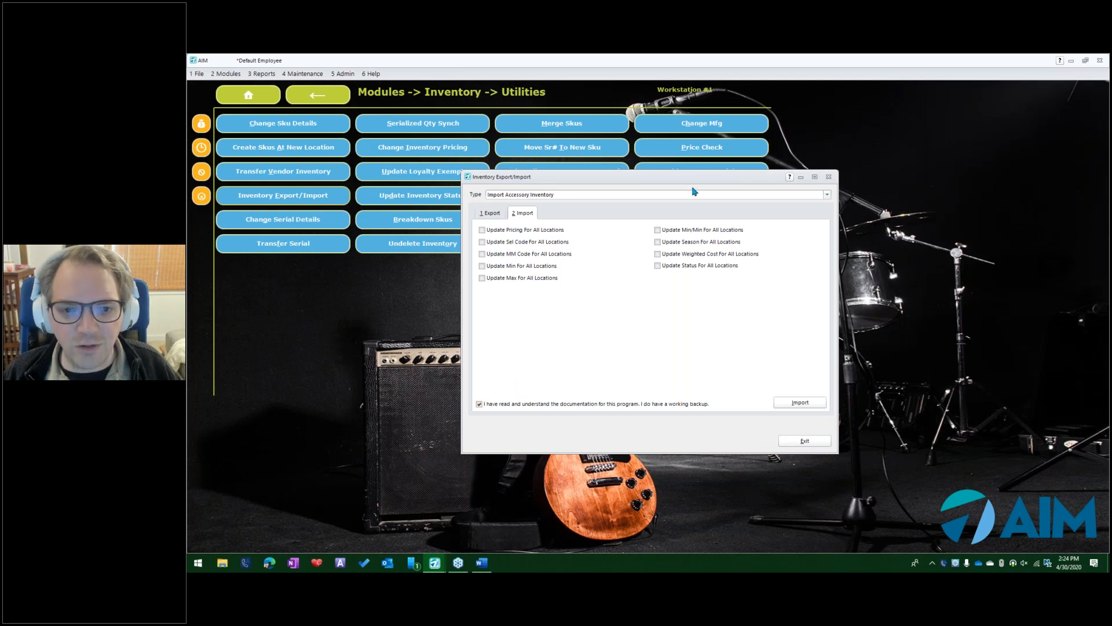
{"action": "left_click_drag", "start_coordinate": [692, 177], "coordinate": [617, 141]}
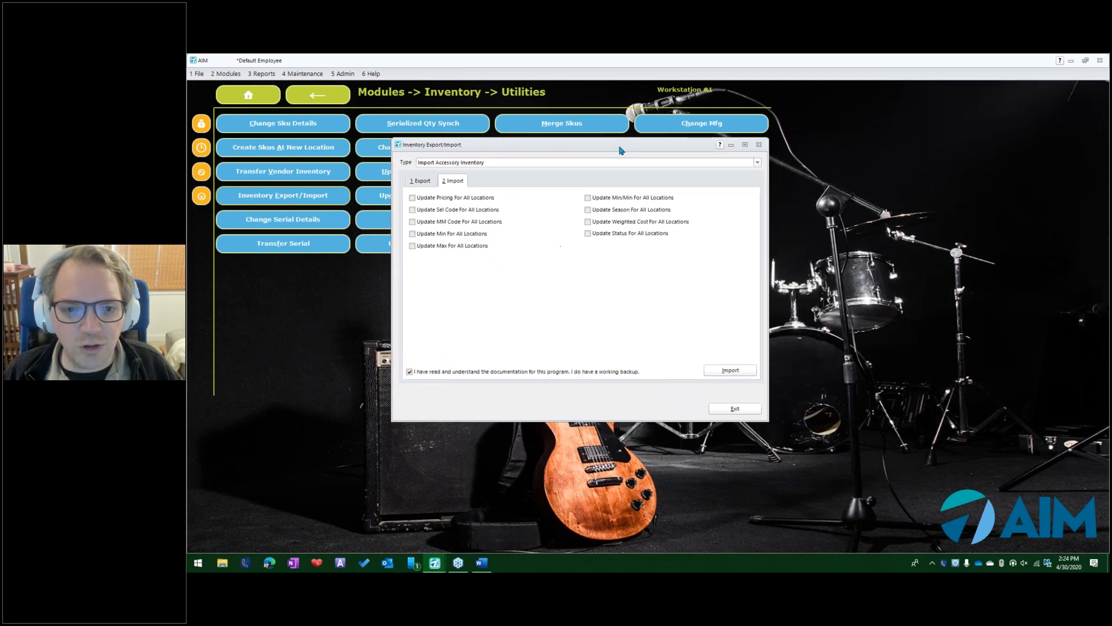
Step: Import the accessory inventory from export import webinar.xlsx on the Desktop and acknowledge the completed import
{"action": "left_click", "coordinate": [718, 371]}
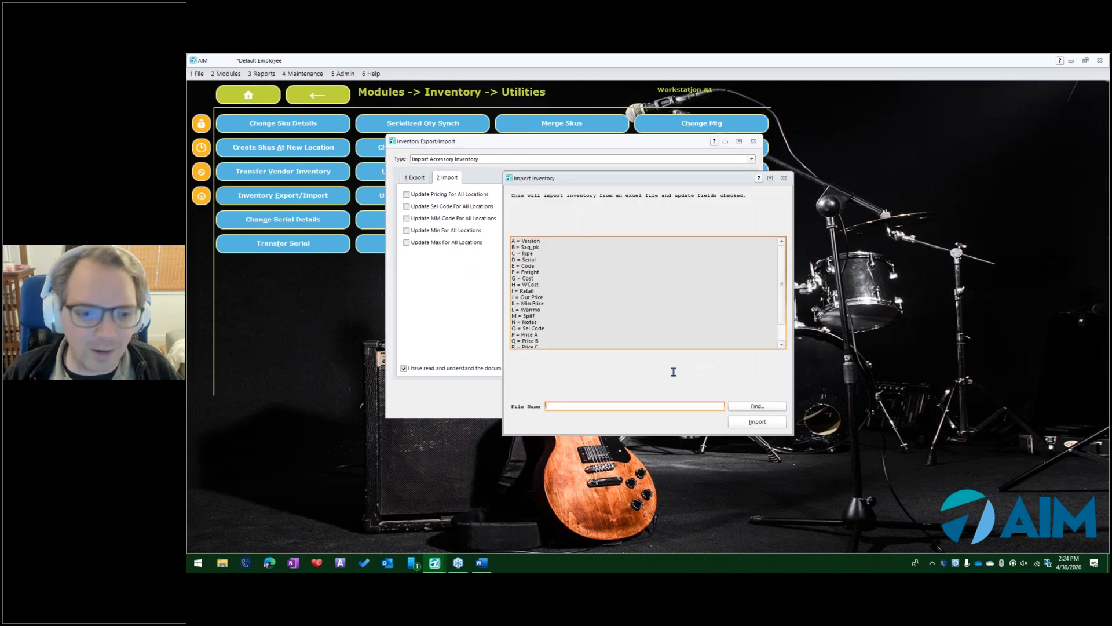
{"action": "left_click", "coordinate": [745, 407]}
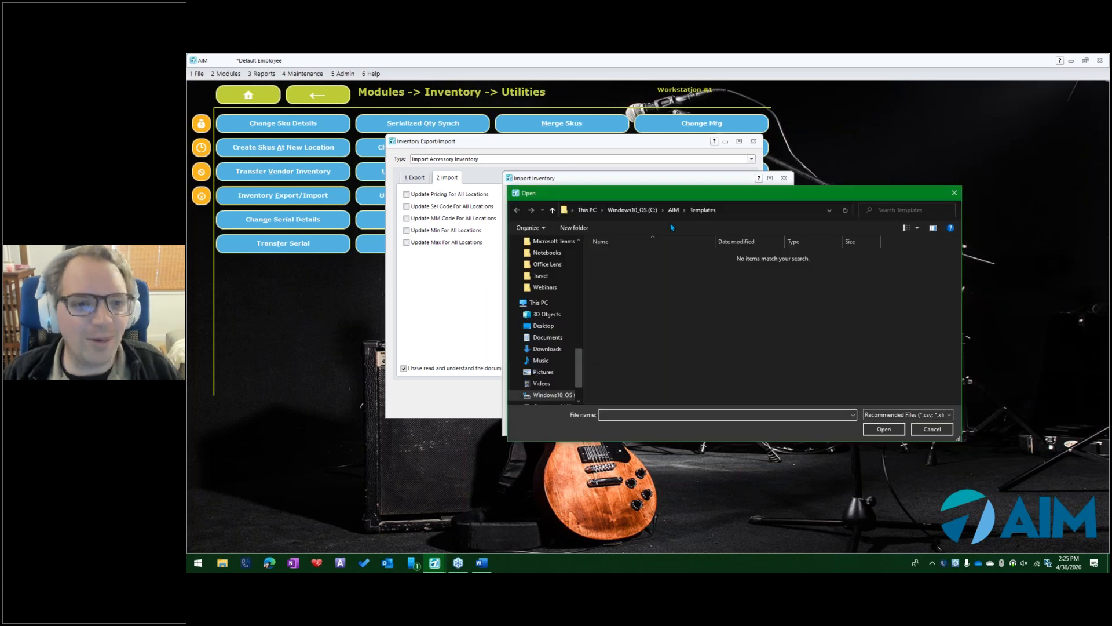
{"action": "left_click", "coordinate": [543, 327]}
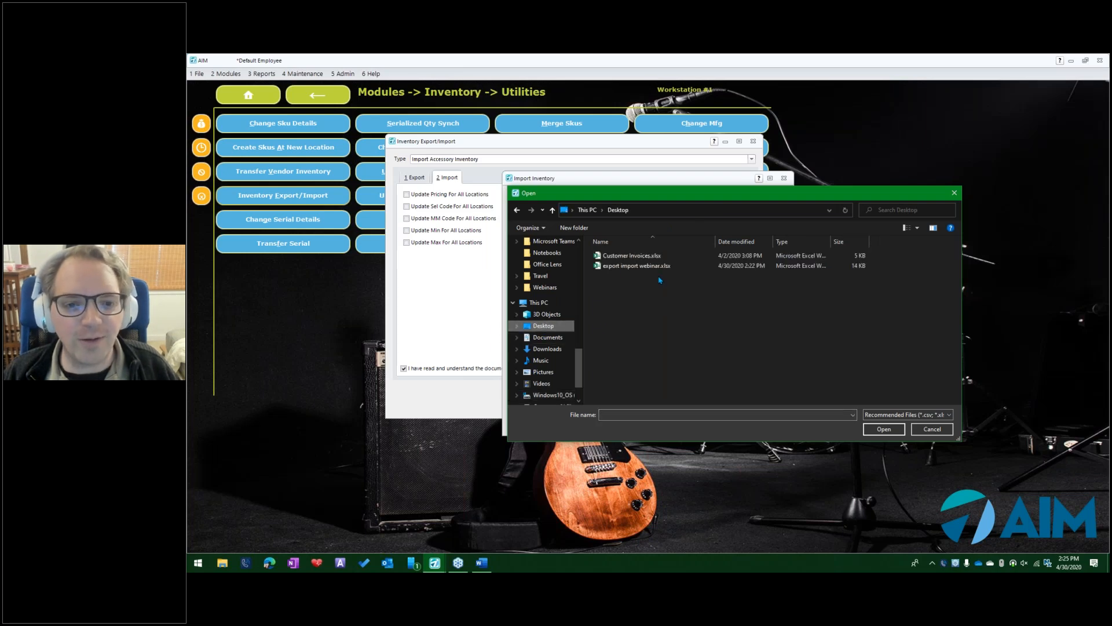
{"action": "left_click", "coordinate": [606, 269]}
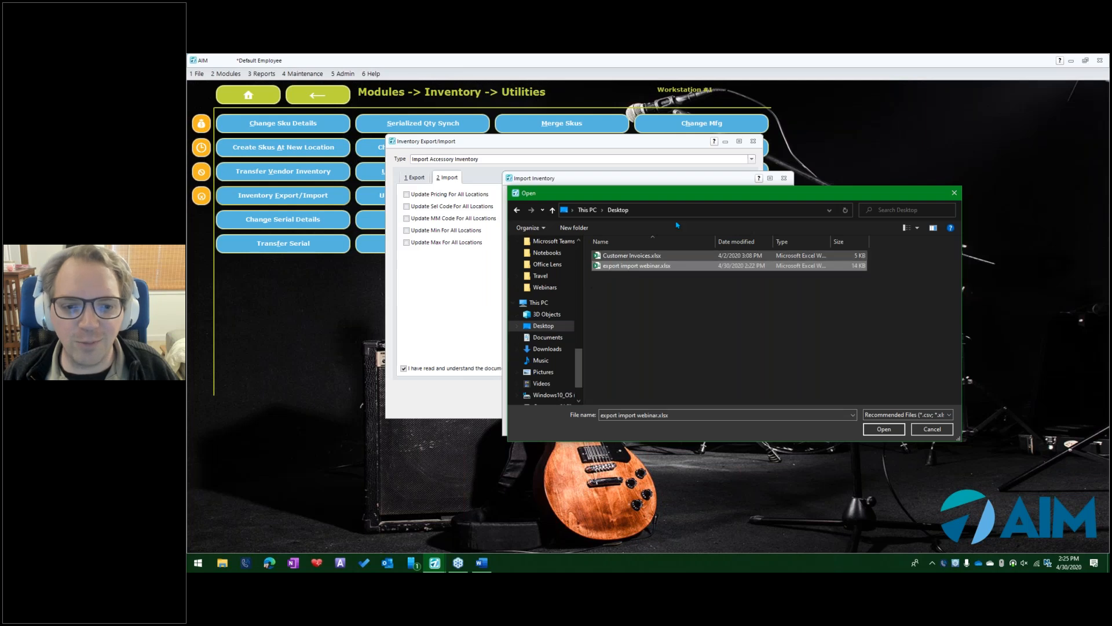
{"action": "left_click_drag", "start_coordinate": [676, 192], "coordinate": [600, 145]}
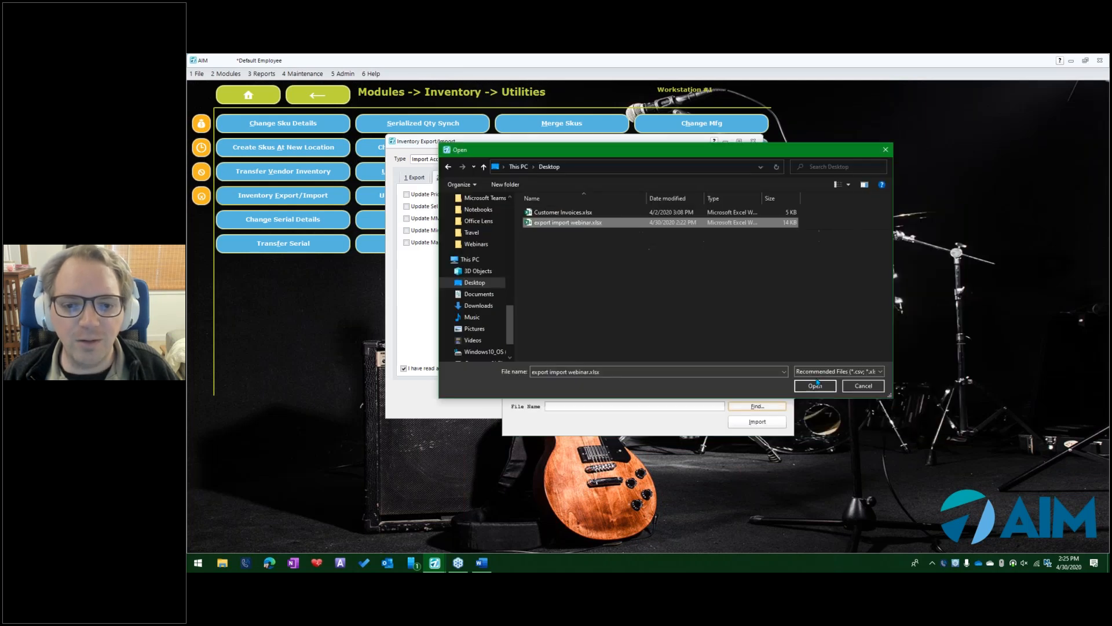
{"action": "left_click", "coordinate": [809, 382]}
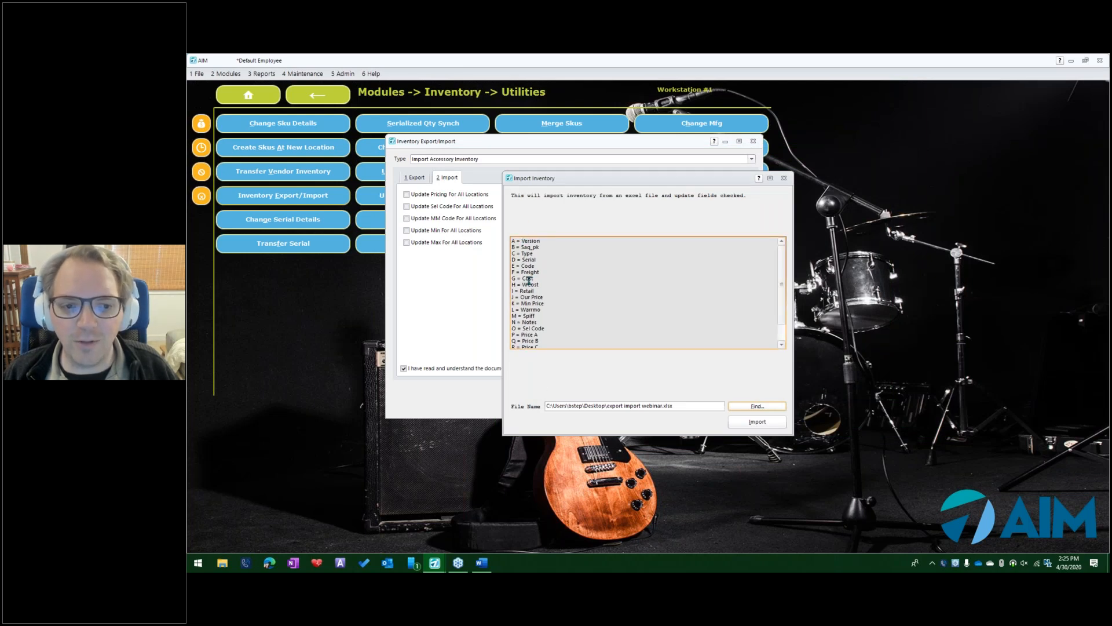
{"action": "left_click", "coordinate": [754, 424]}
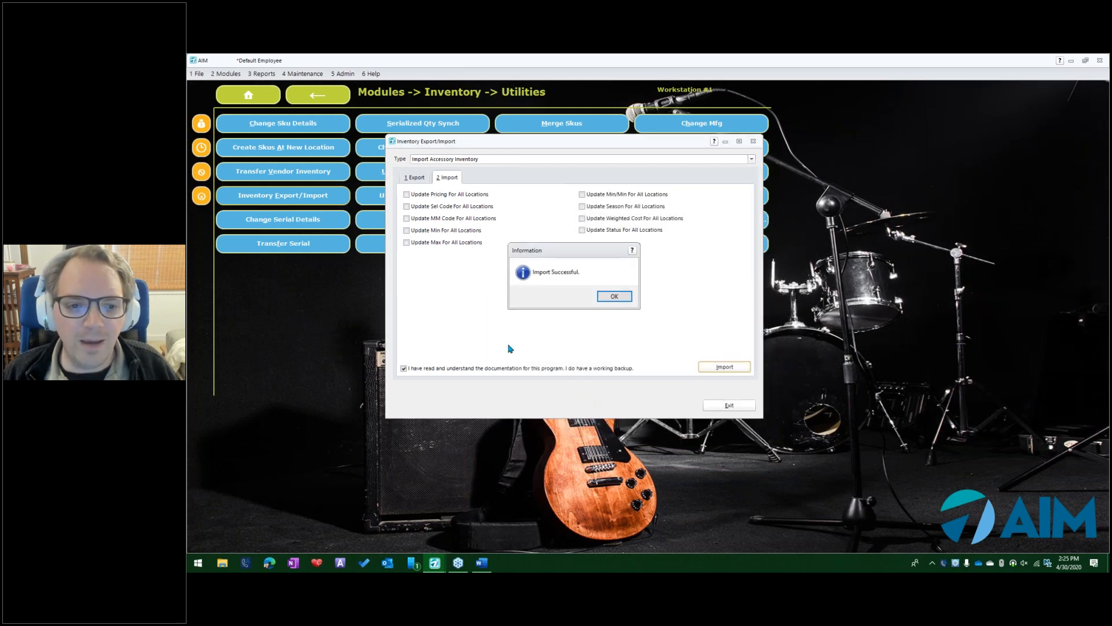
{"action": "left_click", "coordinate": [614, 296]}
Step: Return to the Inventory module and close the Inventory Export/Import window
{"action": "left_click_drag", "start_coordinate": [460, 144], "coordinate": [500, 175]}
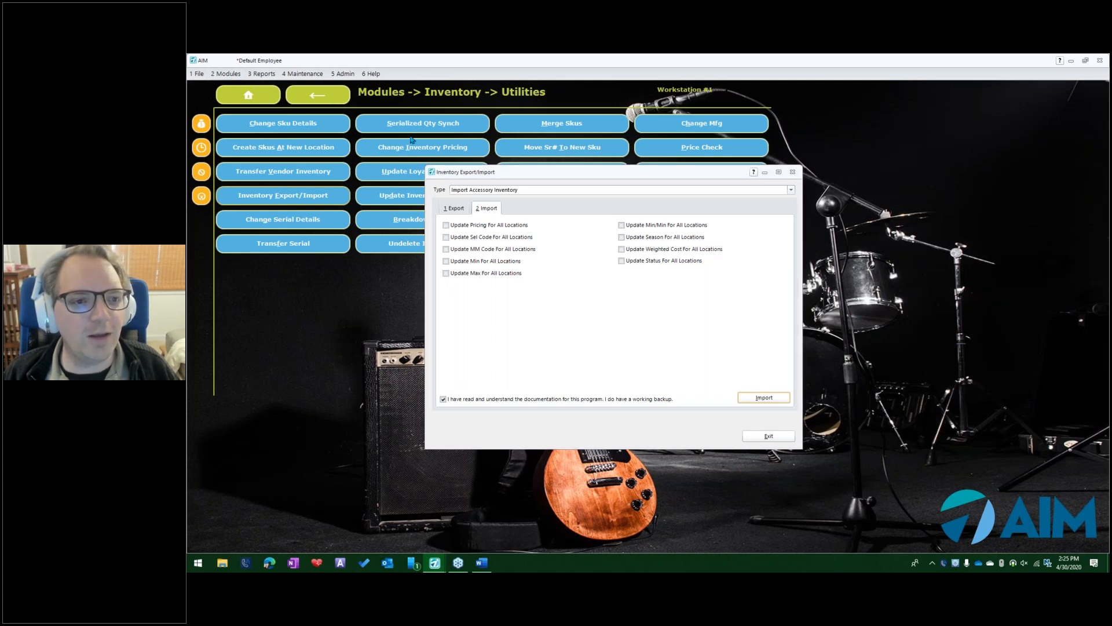
{"action": "left_click", "coordinate": [324, 95]}
{"action": "left_click_drag", "start_coordinate": [562, 172], "coordinate": [559, 191]}
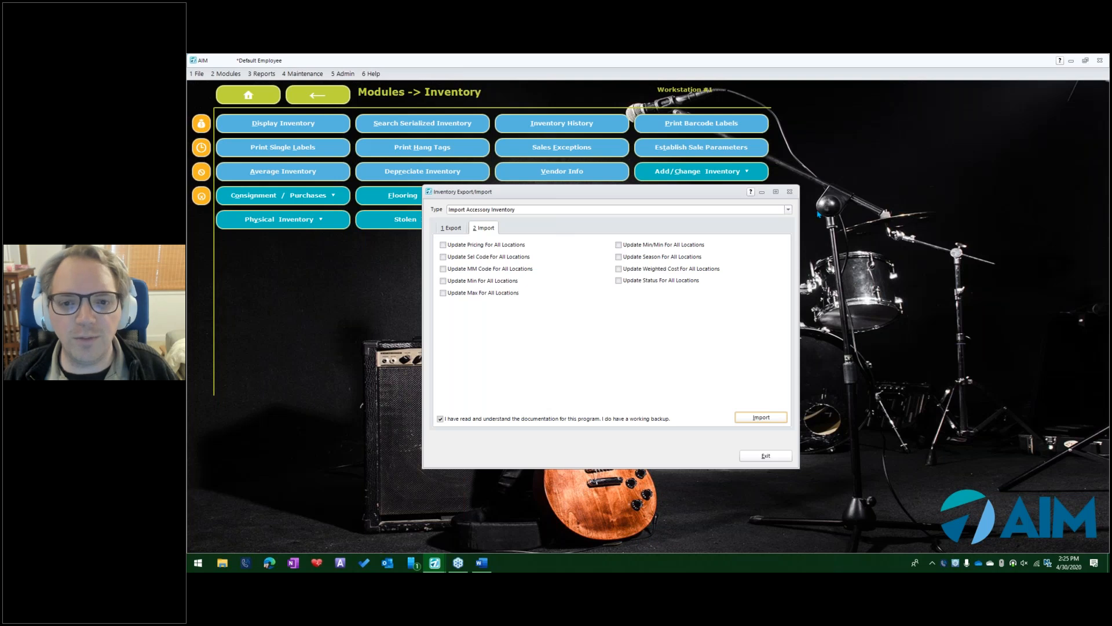
{"action": "left_click", "coordinate": [785, 223]}
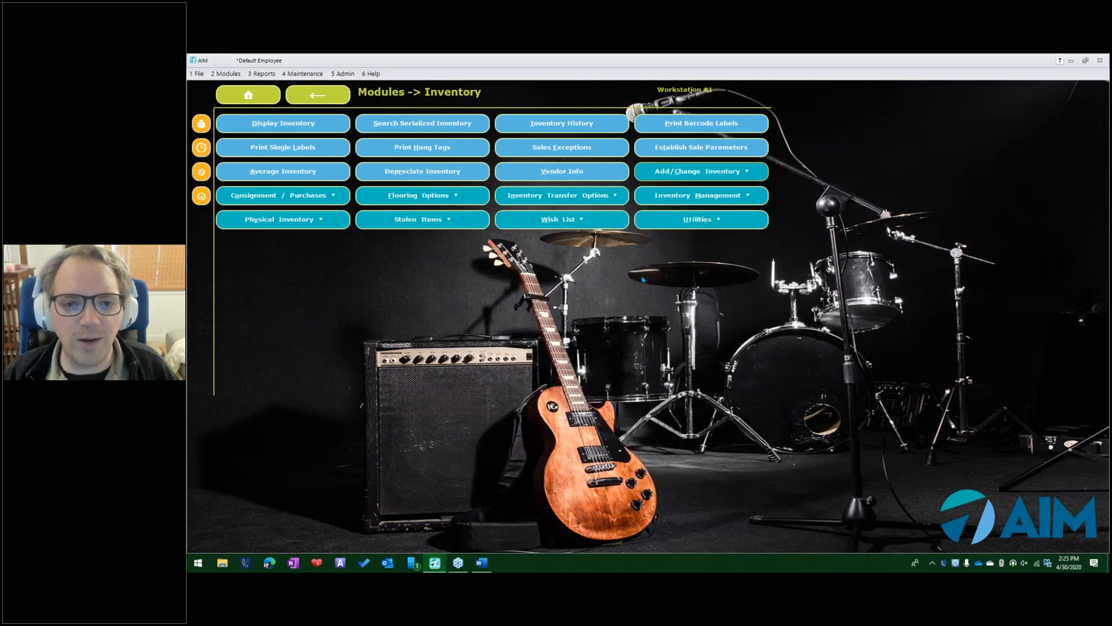
Step: Open item RT14 with Change Inventory from the Add/Change Inventory functions
{"action": "left_click", "coordinate": [698, 172]}
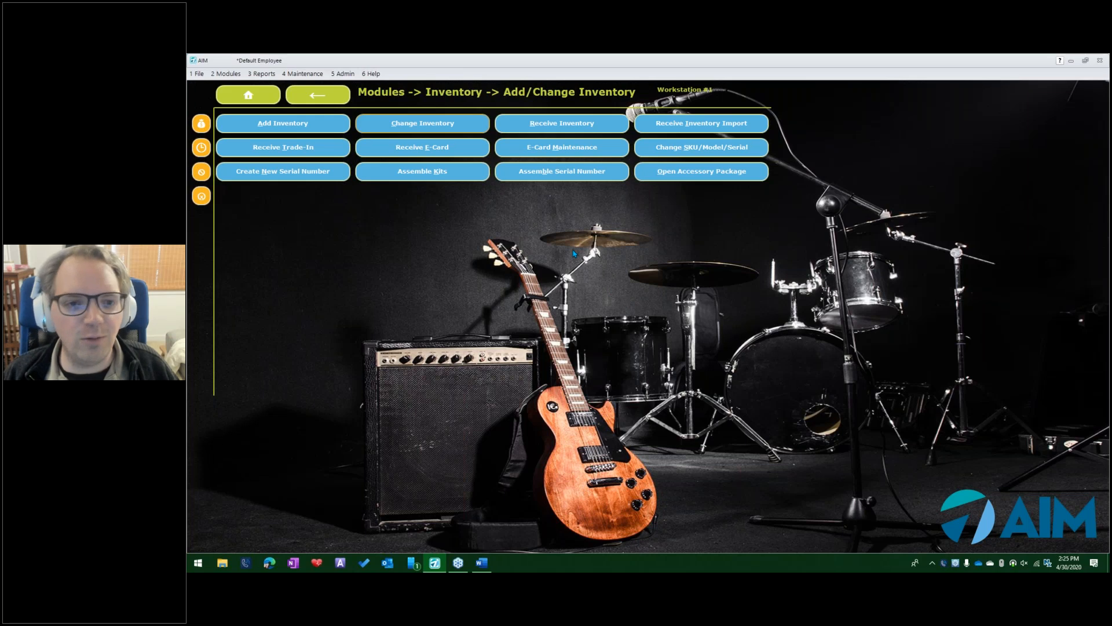
{"action": "left_click", "coordinate": [422, 123]}
{"action": "type", "text": "RT14"}
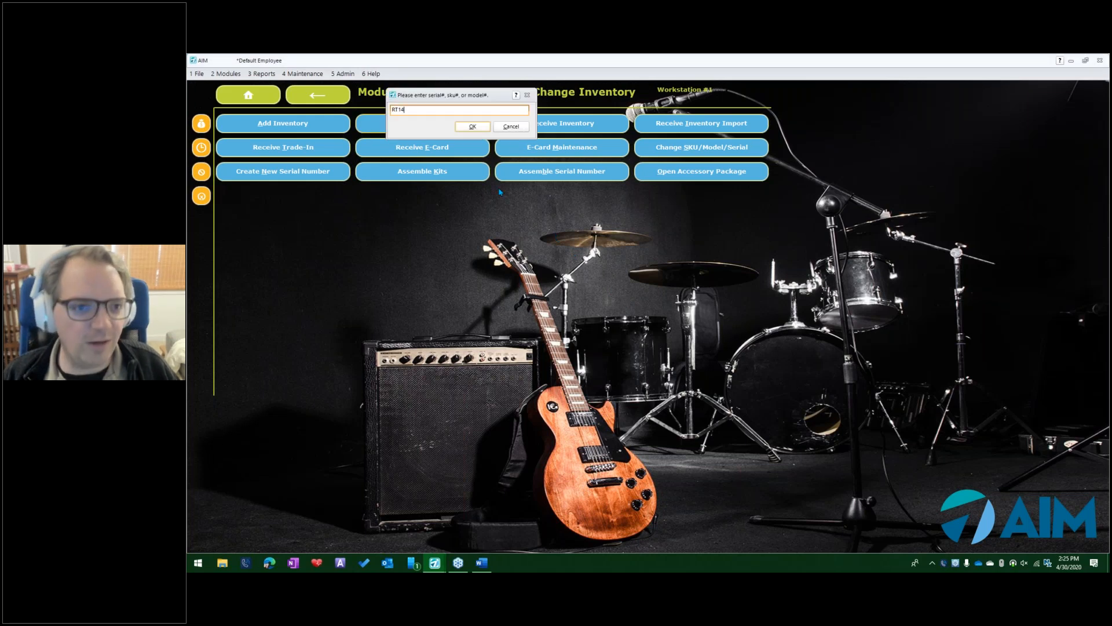
{"action": "key", "text": "Return"}
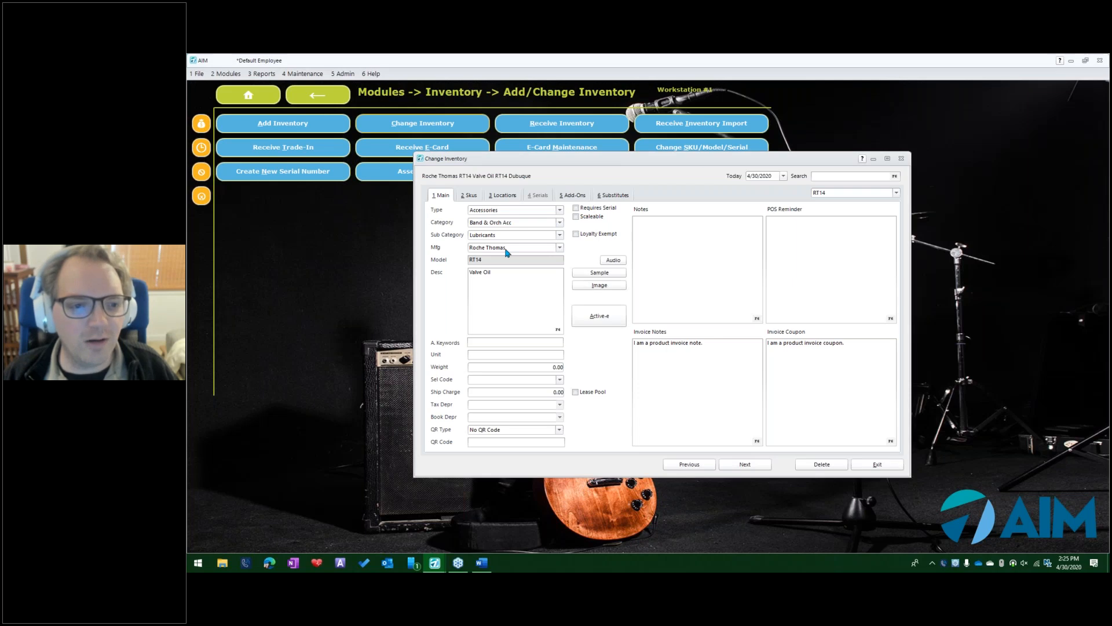
Step: Examine the item's manufacturer choices, keeping Roche Thomas, and its SKU vendor info and attributes
{"action": "left_click", "coordinate": [559, 249]}
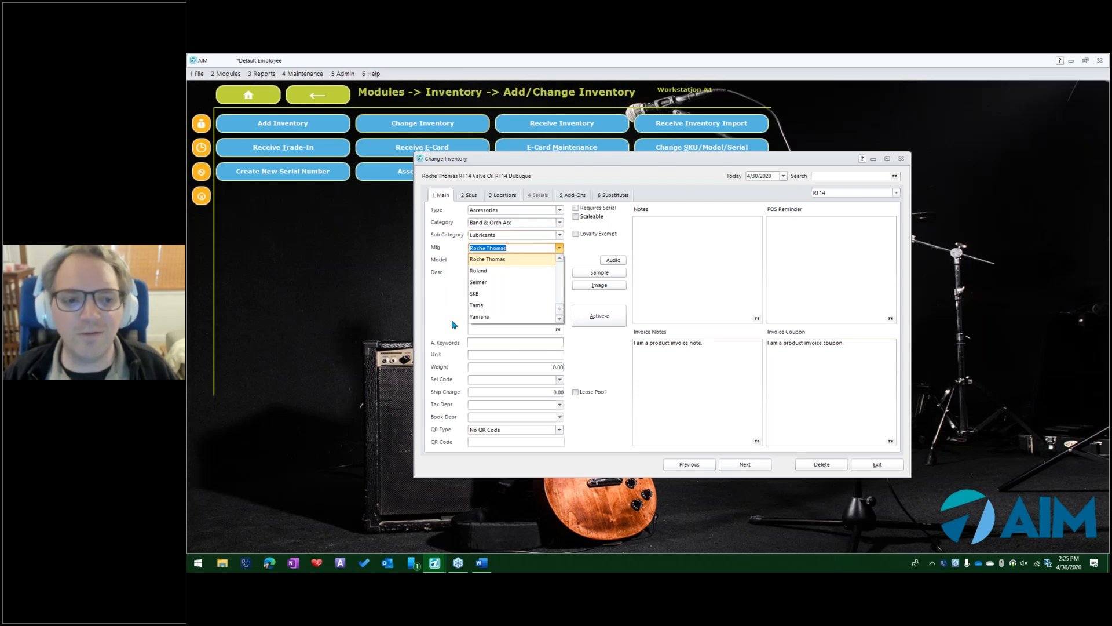
{"action": "left_click", "coordinate": [504, 259]}
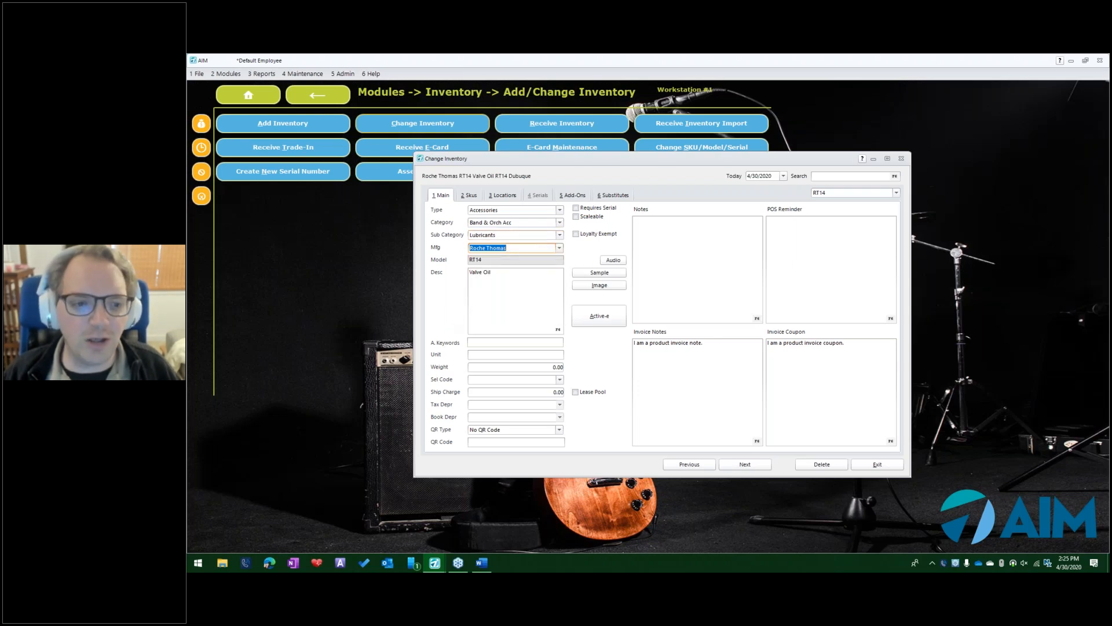
{"action": "left_click", "coordinate": [640, 288]}
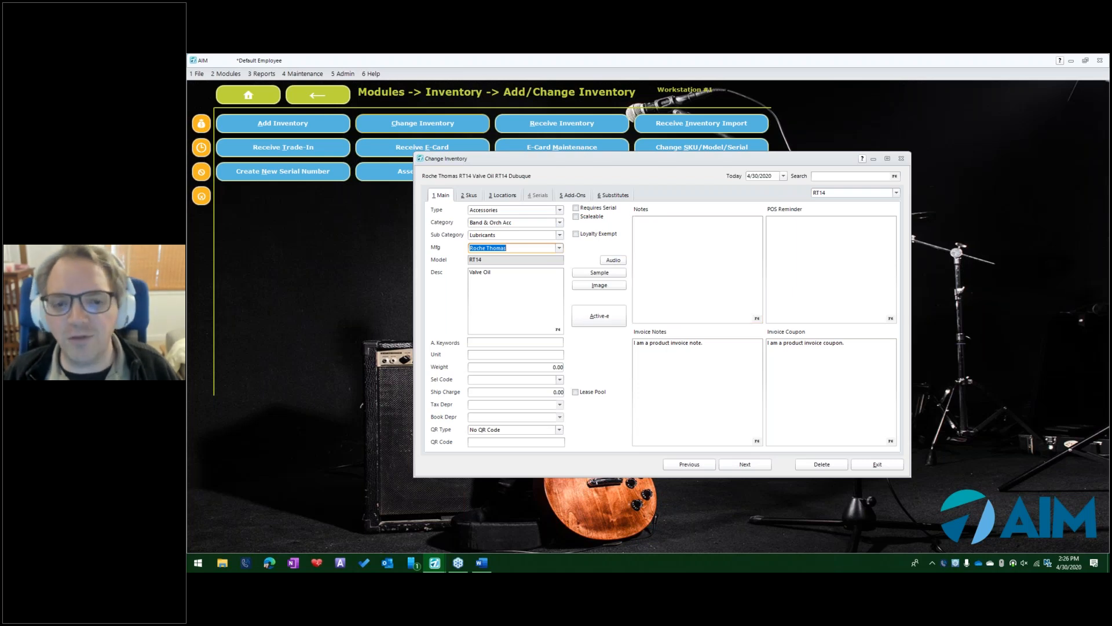
{"action": "left_click", "coordinate": [474, 200]}
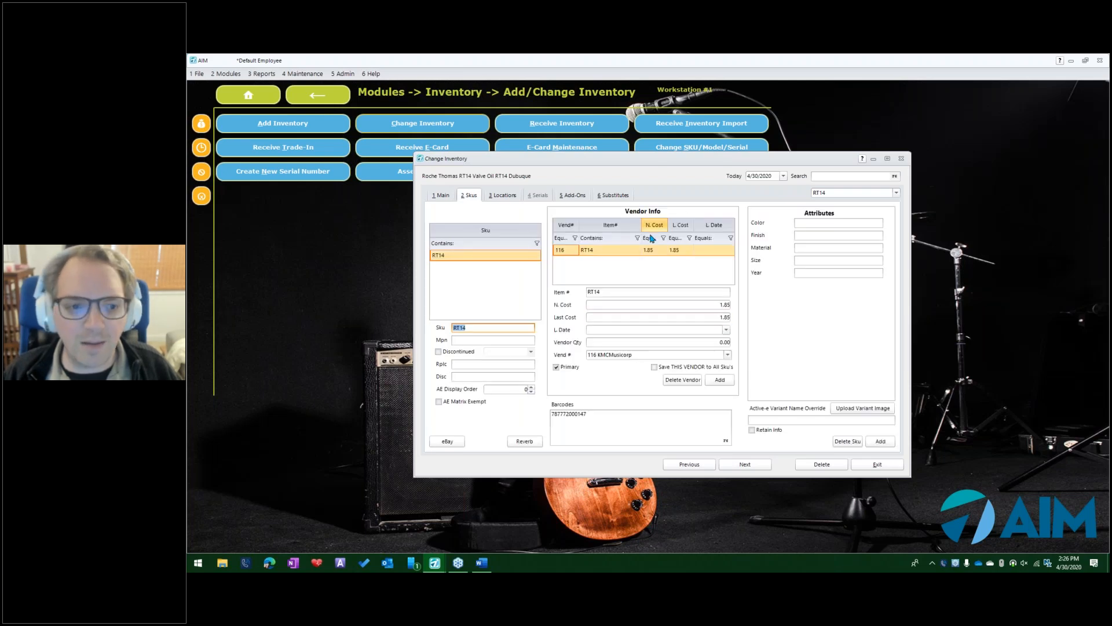
{"action": "left_click", "coordinate": [829, 260]}
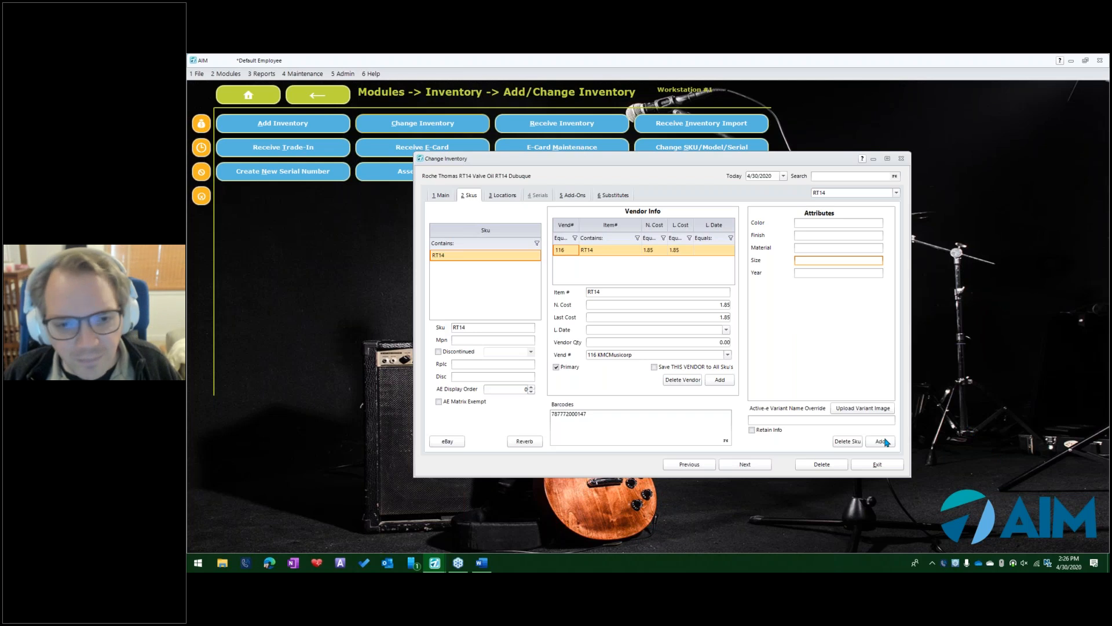
{"action": "left_click_drag", "start_coordinate": [540, 160], "coordinate": [453, 146]}
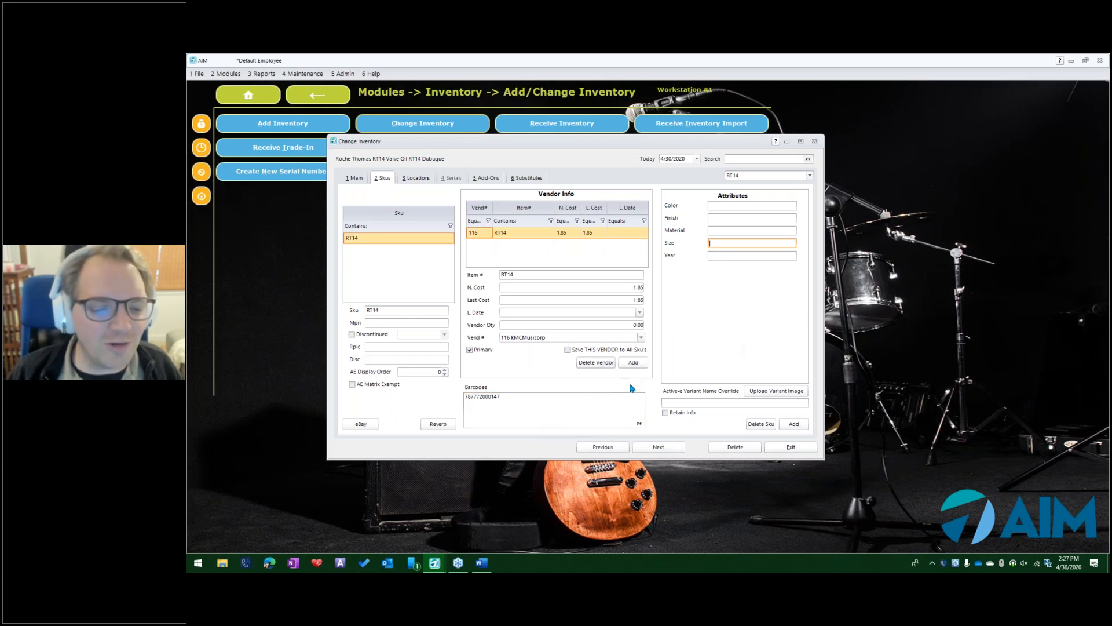
Step: Switch to InventoryExportImport.doc in Word and examine the editable mark of the Cat field under Serial/Accessory Fields
{"action": "left_click", "coordinate": [478, 568]}
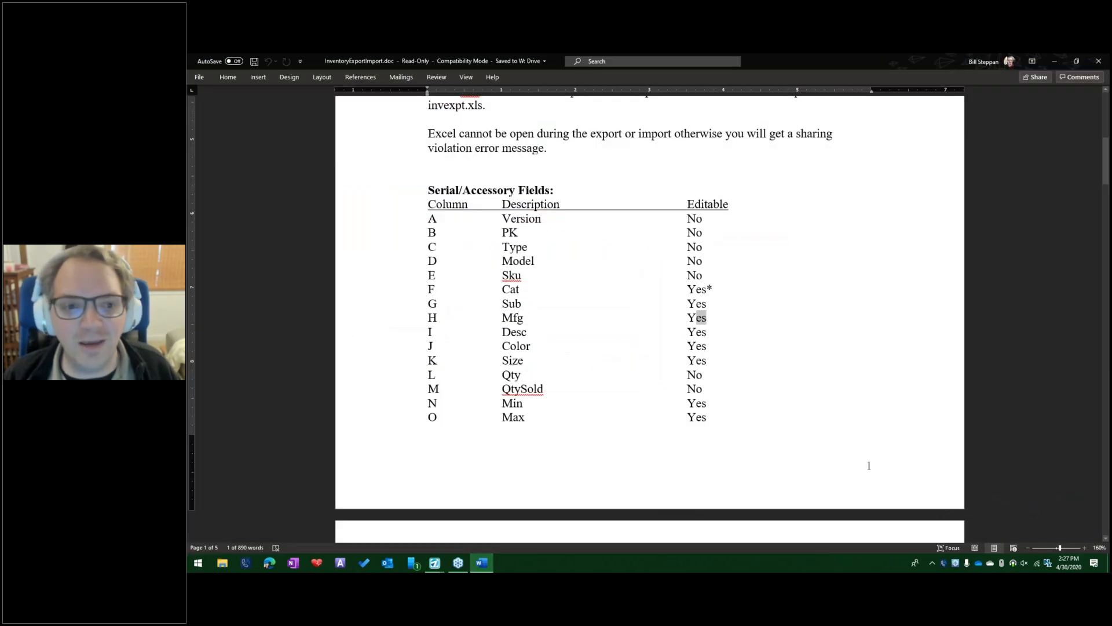
{"action": "scroll", "coordinate": [581, 346], "scroll_direction": "up", "scroll_amount": 6}
{"action": "scroll", "coordinate": [582, 346], "scroll_direction": "up", "scroll_amount": 2}
{"action": "scroll", "coordinate": [582, 347], "scroll_direction": "down", "scroll_amount": 12}
{"action": "scroll", "coordinate": [670, 315], "scroll_direction": "up", "scroll_amount": 4}
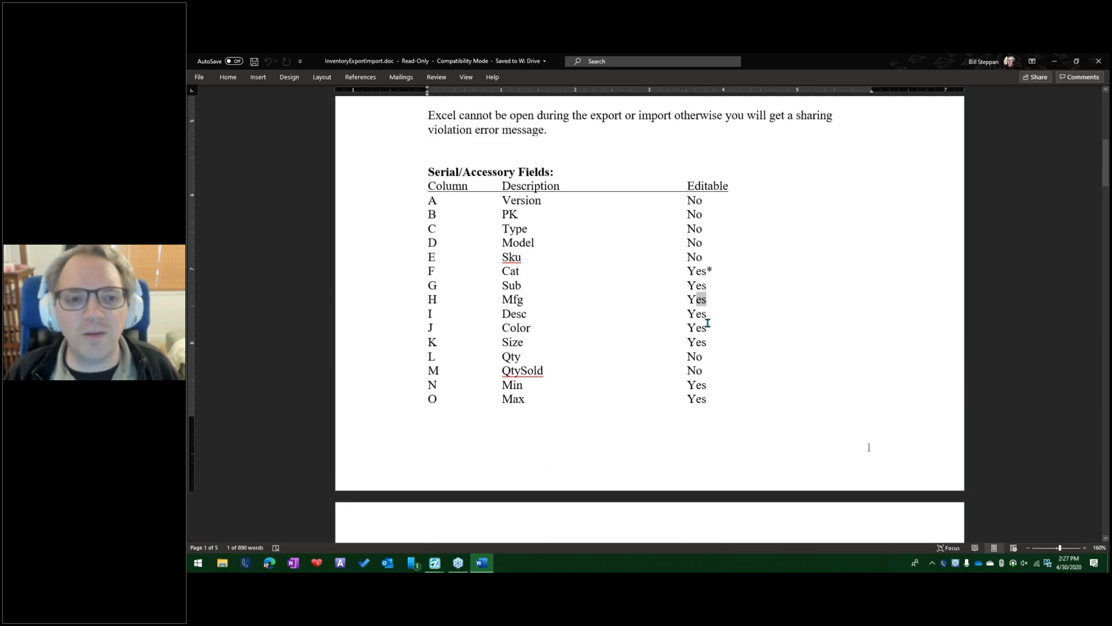
{"action": "scroll", "coordinate": [708, 323], "scroll_direction": "up", "scroll_amount": 3}
{"action": "double_click", "coordinate": [709, 415]}
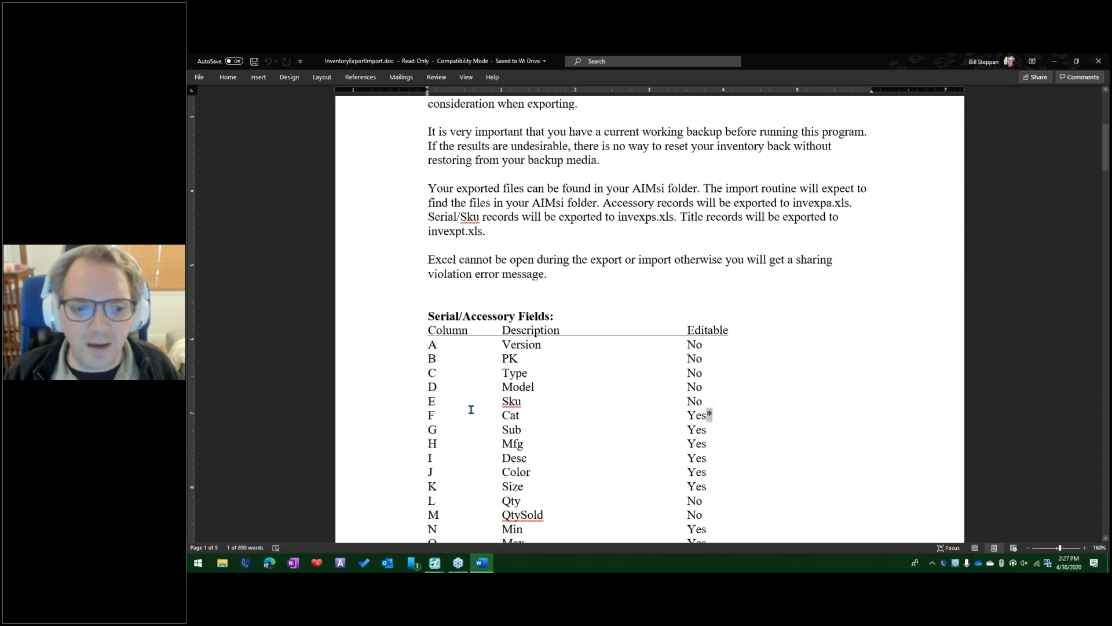
{"action": "double_click", "coordinate": [513, 415]}
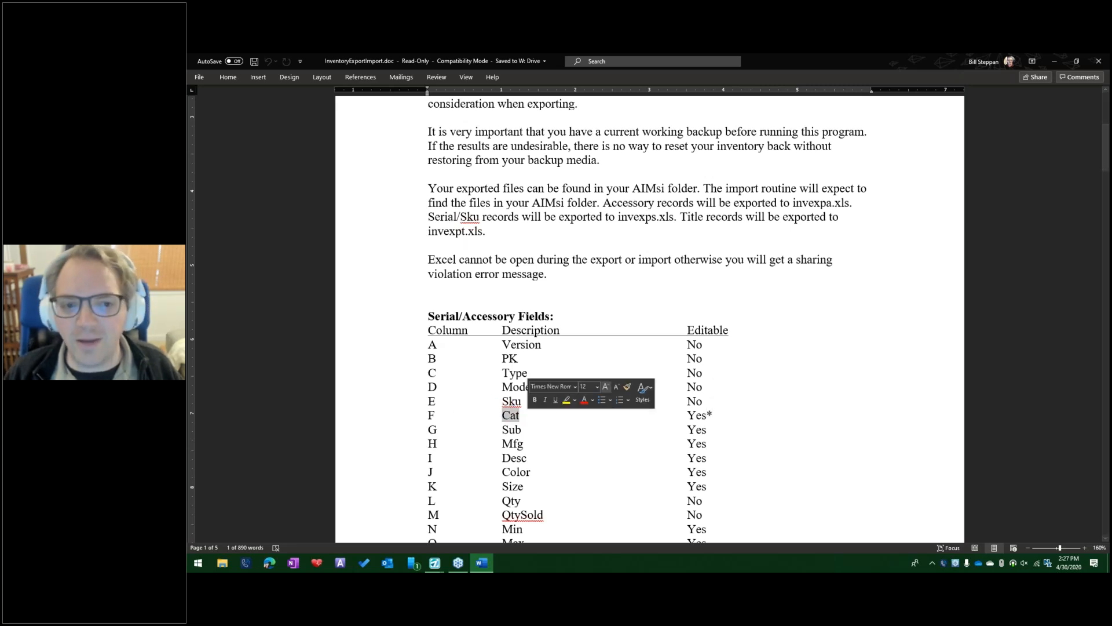
Step: Examine the editable mark of the RequiresSerial field in column BS of the documentation
{"action": "scroll", "coordinate": [623, 289], "scroll_direction": "up", "scroll_amount": 3}
{"action": "scroll", "coordinate": [623, 290], "scroll_direction": "down", "scroll_amount": 15}
{"action": "scroll", "coordinate": [701, 325], "scroll_direction": "down", "scroll_amount": 10}
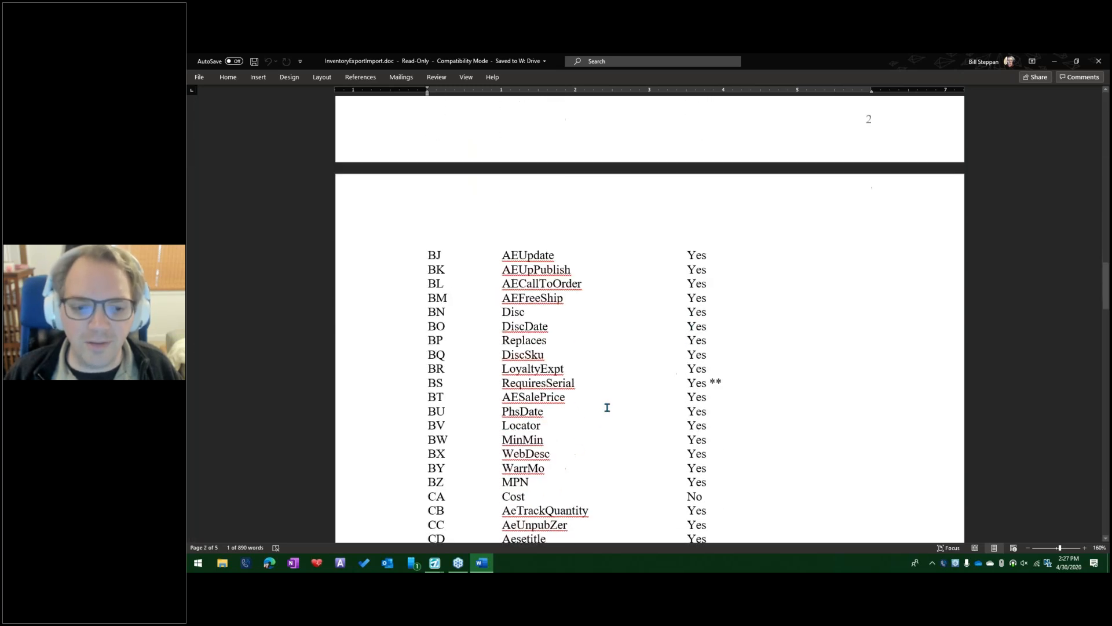
{"action": "left_click_drag", "start_coordinate": [726, 381], "coordinate": [645, 382]}
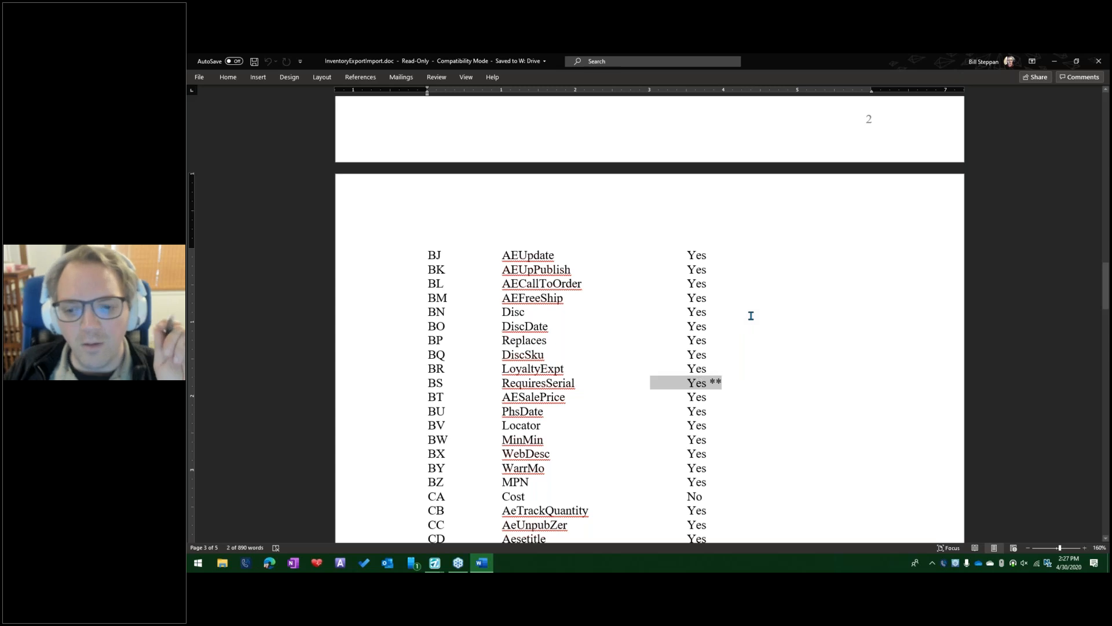
{"action": "scroll", "coordinate": [751, 315], "scroll_direction": "up", "scroll_amount": 4}
{"action": "scroll", "coordinate": [752, 271], "scroll_direction": "up", "scroll_amount": 13}
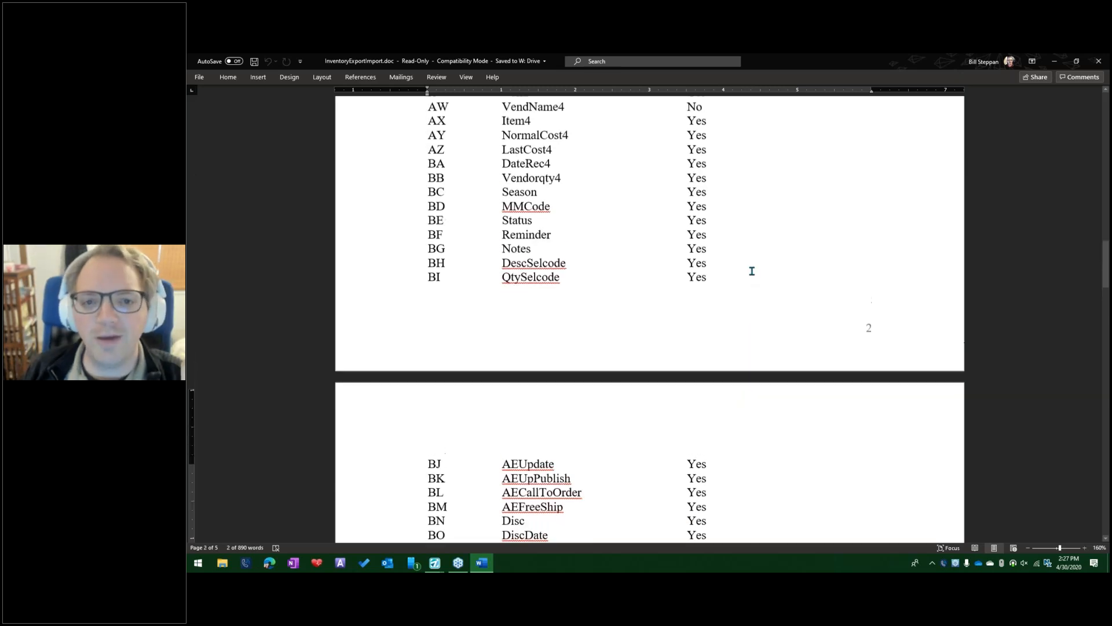
{"action": "scroll", "coordinate": [752, 272], "scroll_direction": "up", "scroll_amount": 7}
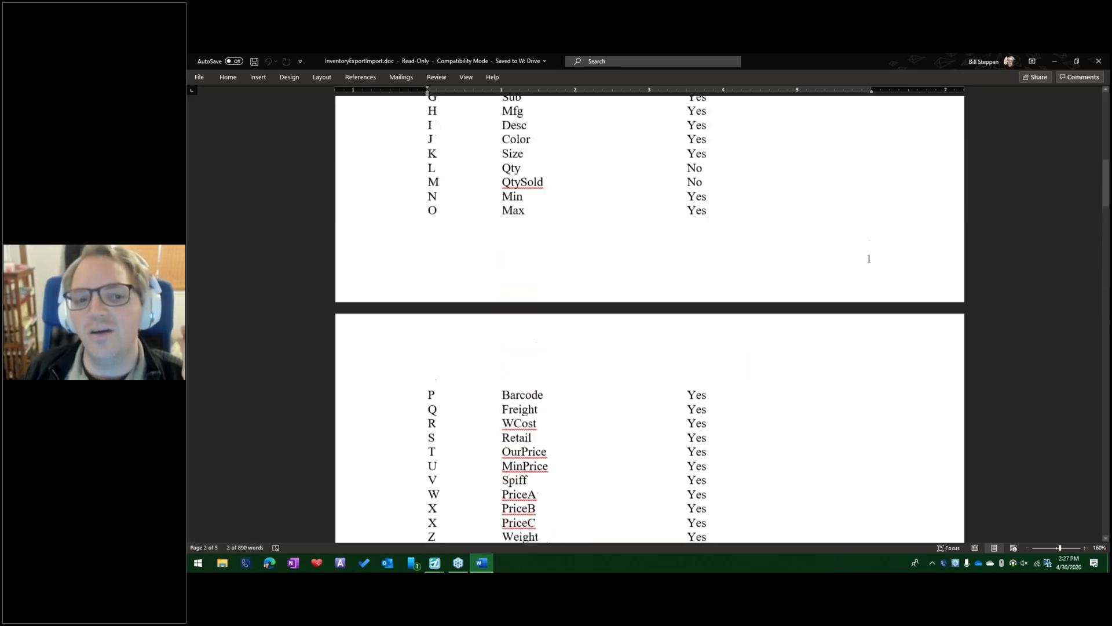
Step: Look up the footnote explaining the asterisk on the Cat field and highlight its opening words about changing the category
{"action": "left_click_drag", "start_coordinate": [708, 235], "coordinate": [575, 238]}
{"action": "double_click", "coordinate": [507, 234]}
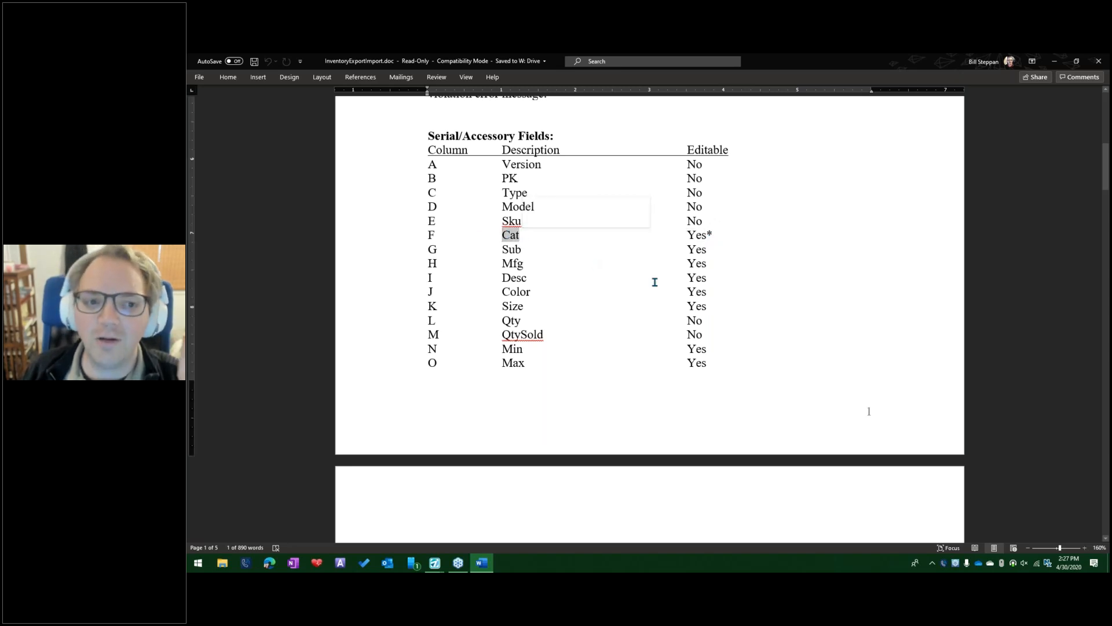
{"action": "scroll", "coordinate": [654, 282], "scroll_direction": "up", "scroll_amount": 6}
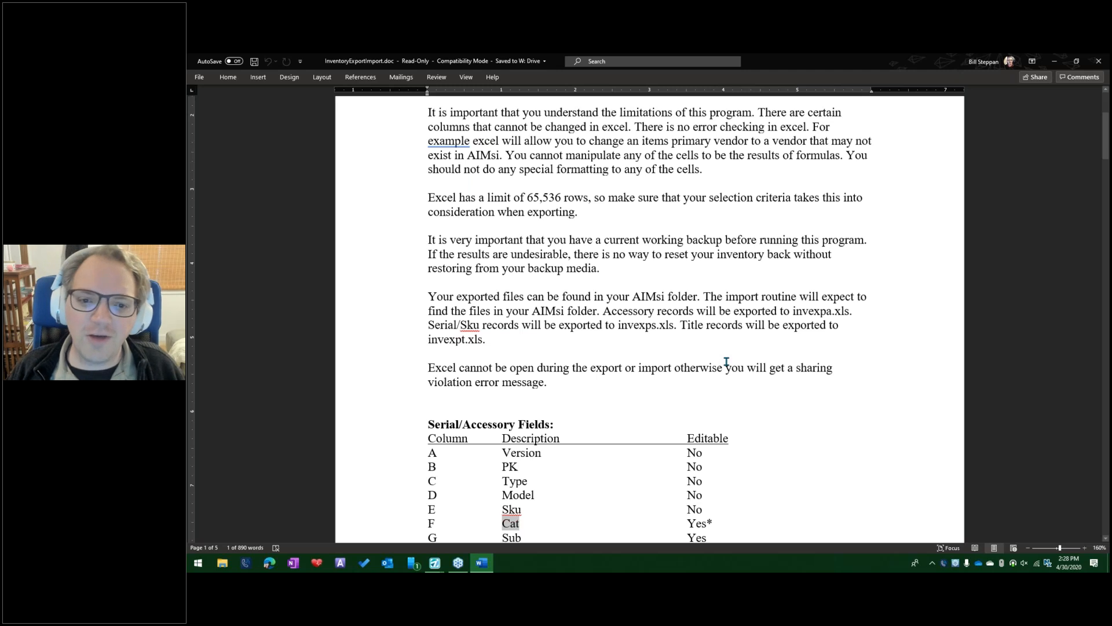
{"action": "scroll", "coordinate": [725, 406], "scroll_direction": "down", "scroll_amount": 1}
{"action": "scroll", "coordinate": [723, 433], "scroll_direction": "down", "scroll_amount": 20}
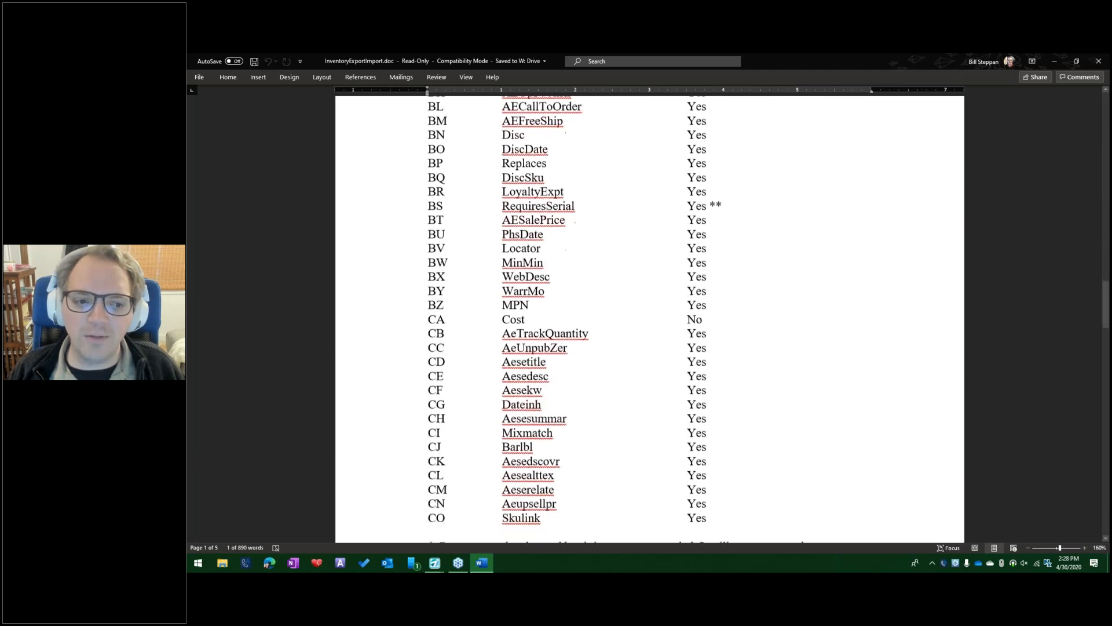
{"action": "scroll", "coordinate": [722, 427], "scroll_direction": "up", "scroll_amount": 6}
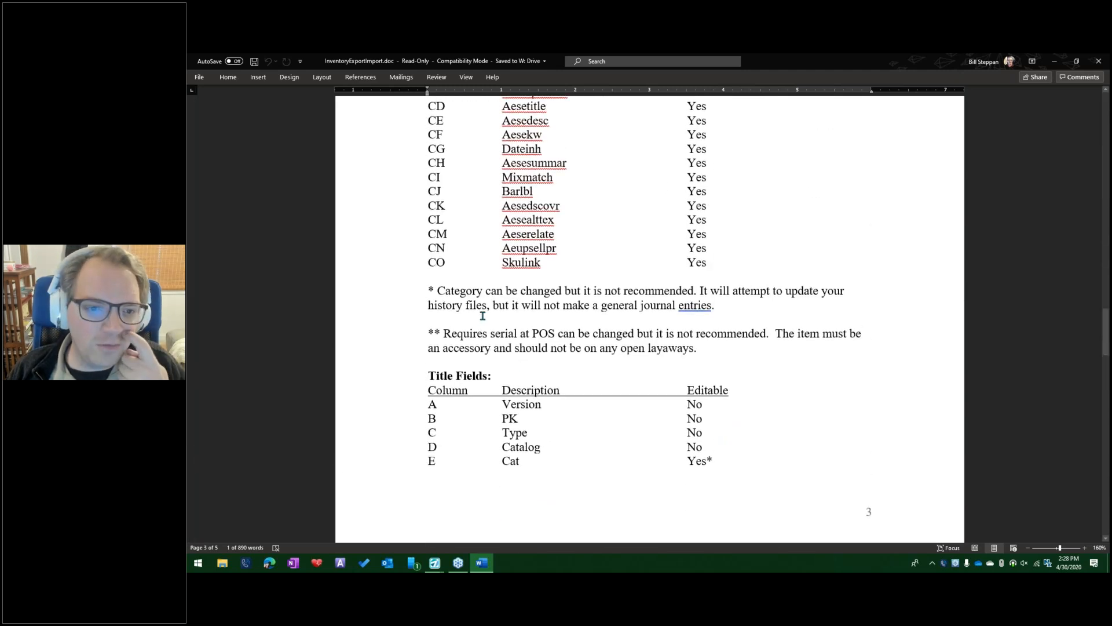
{"action": "left_click_drag", "start_coordinate": [465, 289], "coordinate": [527, 290]}
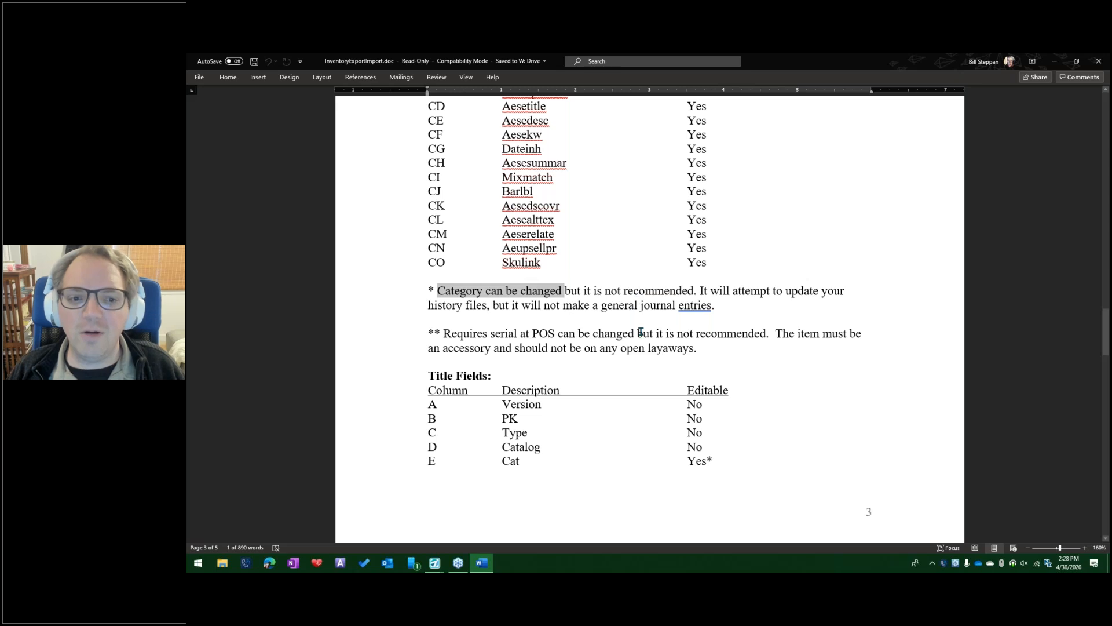
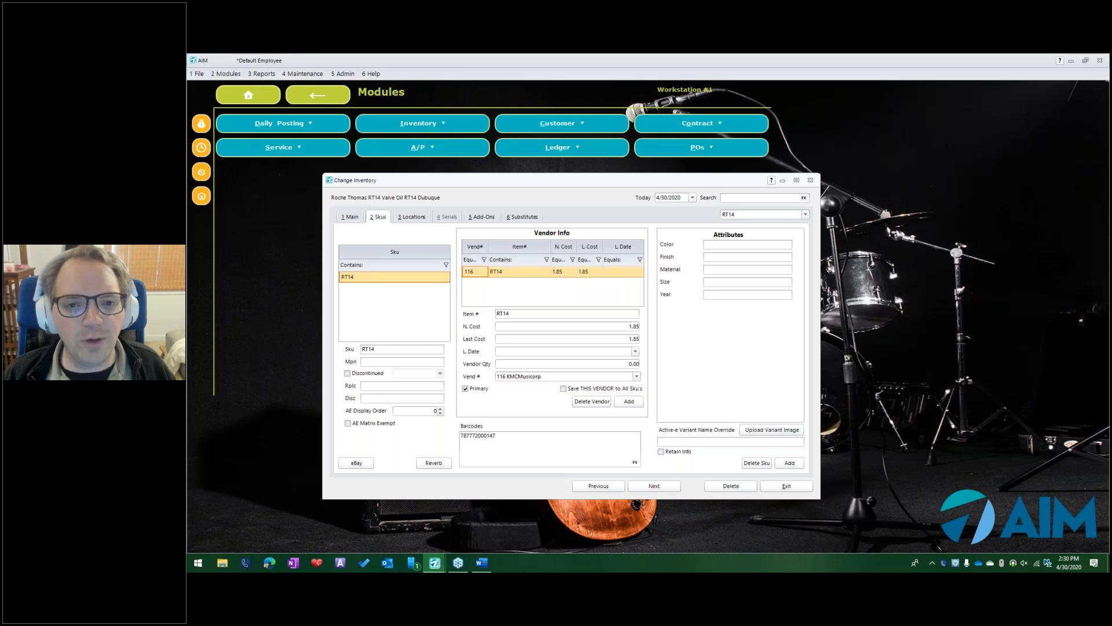
Step: Switch back to AIM and open the Inventory Export/Import utility on its import options for Accessory Inventory
{"action": "left_click", "coordinate": [423, 130]}
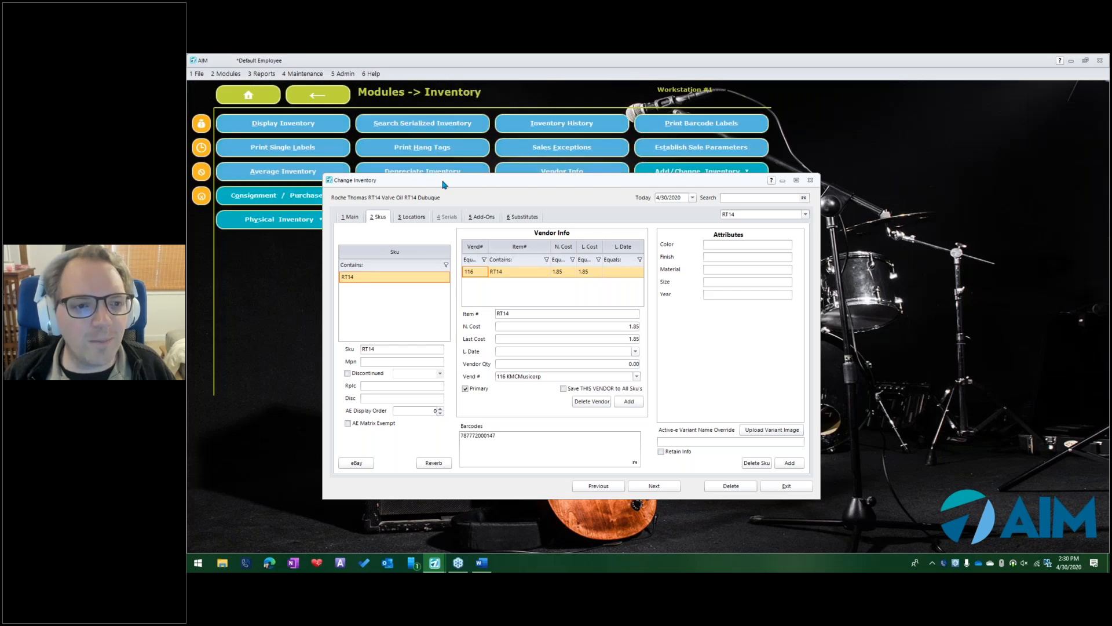
{"action": "left_click_drag", "start_coordinate": [485, 184], "coordinate": [487, 225]}
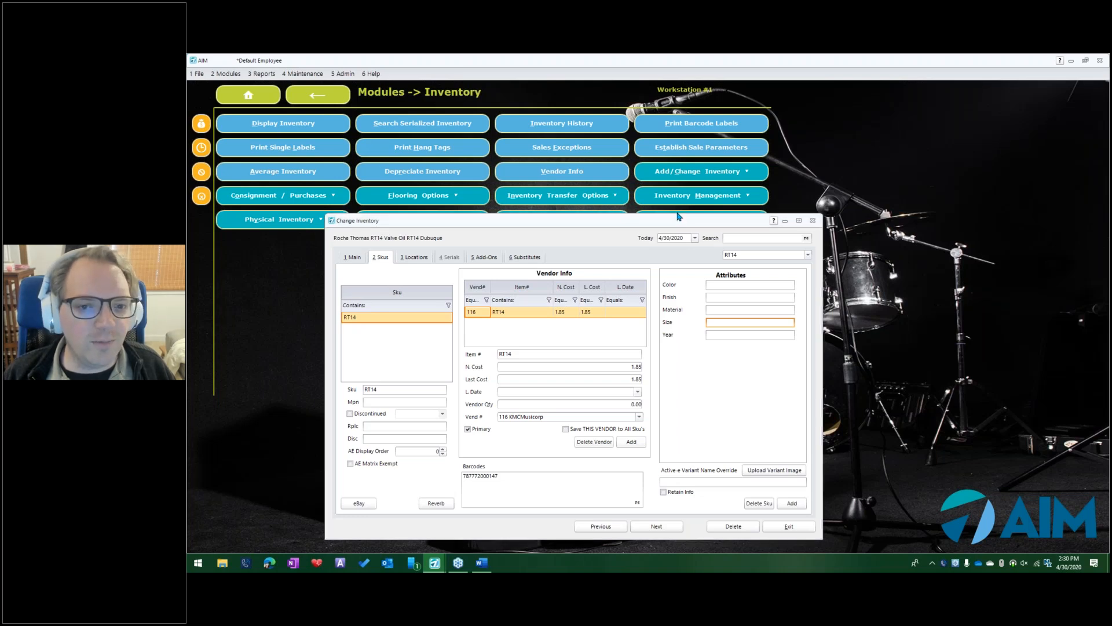
{"action": "double_click", "coordinate": [677, 212]}
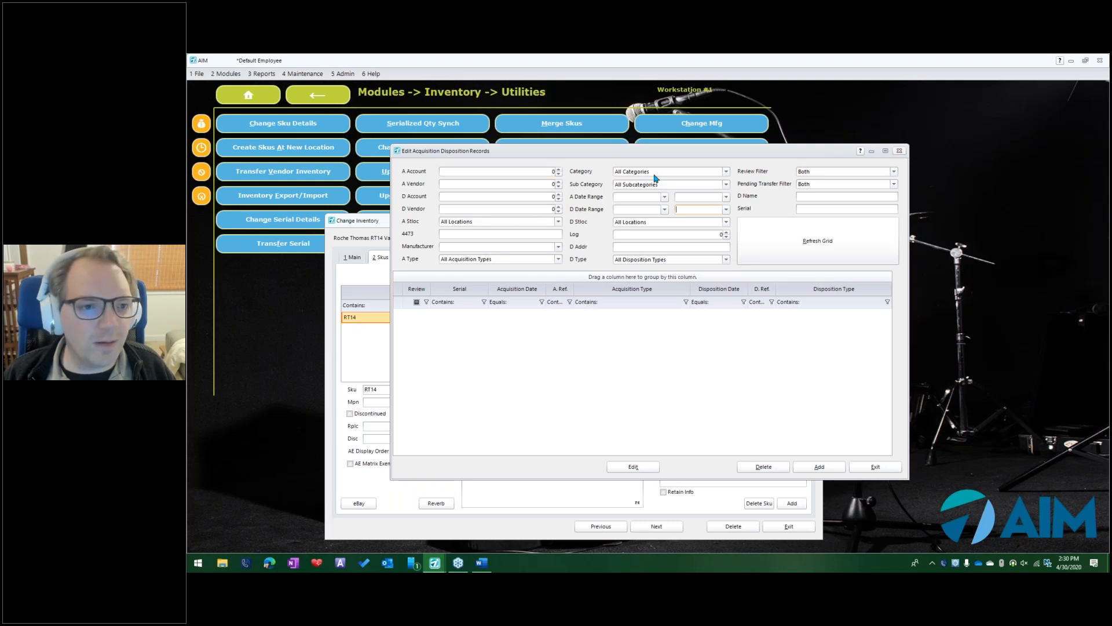
{"action": "key", "text": "Escape"}
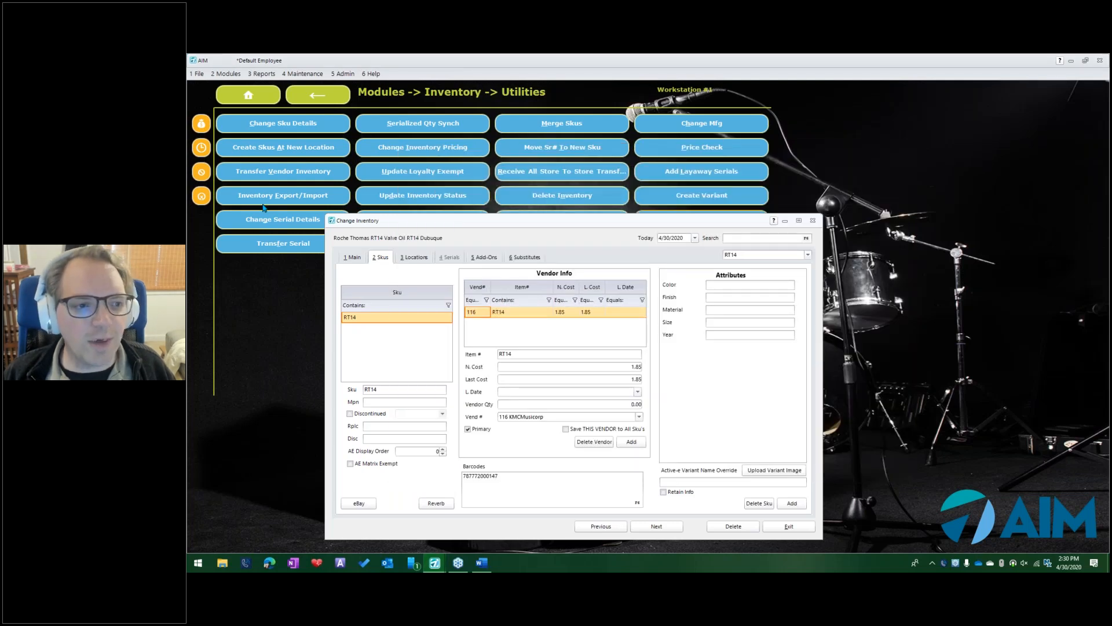
{"action": "left_click", "coordinate": [263, 201]}
{"action": "left_click", "coordinate": [478, 260]}
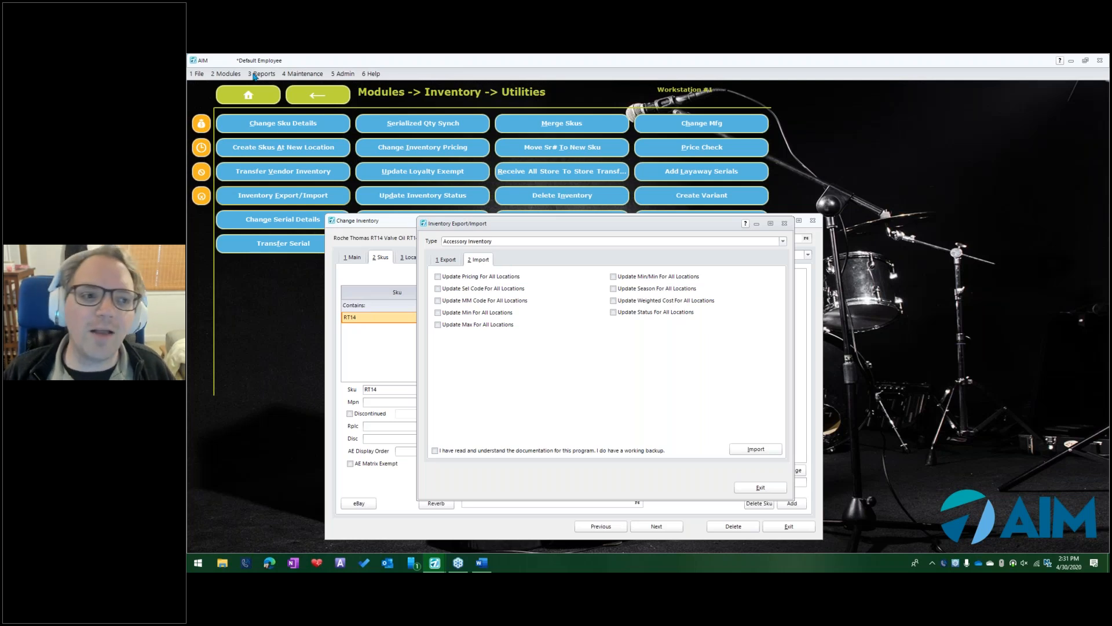
Step: Open the inventory category maintenance and compare the GL account settings of Percussion and Karaoke, closing it when done
{"action": "left_click", "coordinate": [303, 74]}
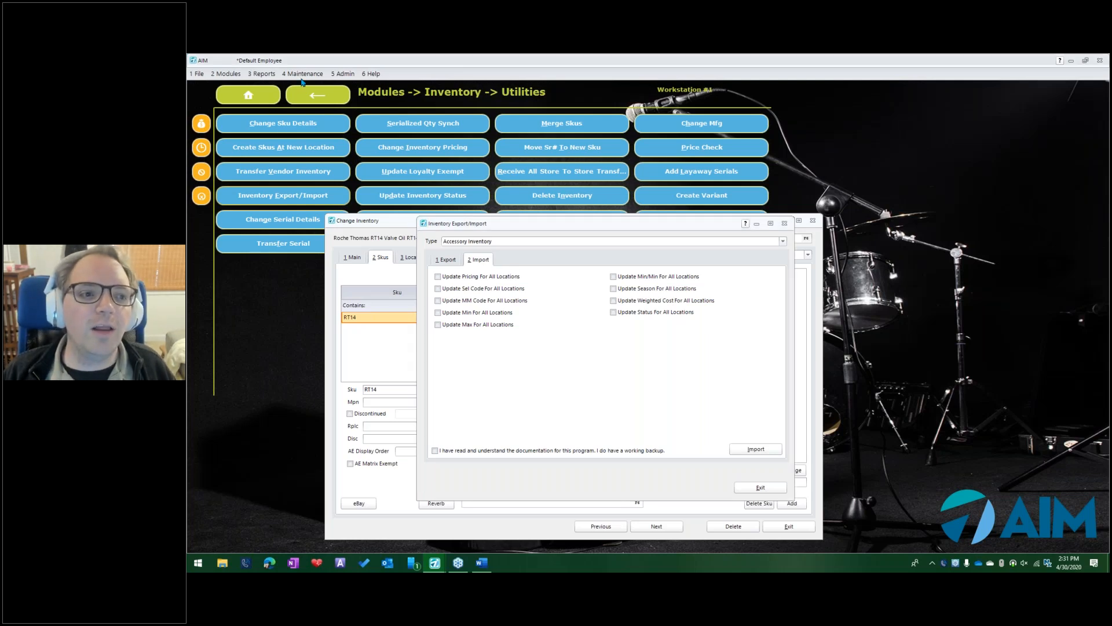
{"action": "mouse_move", "coordinate": [316, 93]}
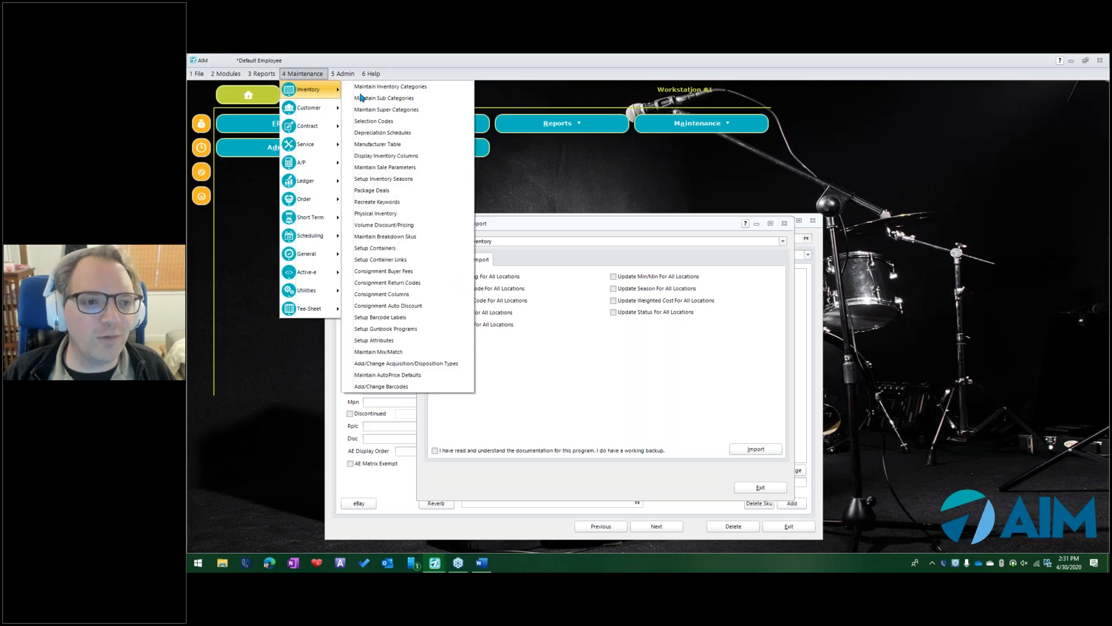
{"action": "left_click", "coordinate": [423, 90]}
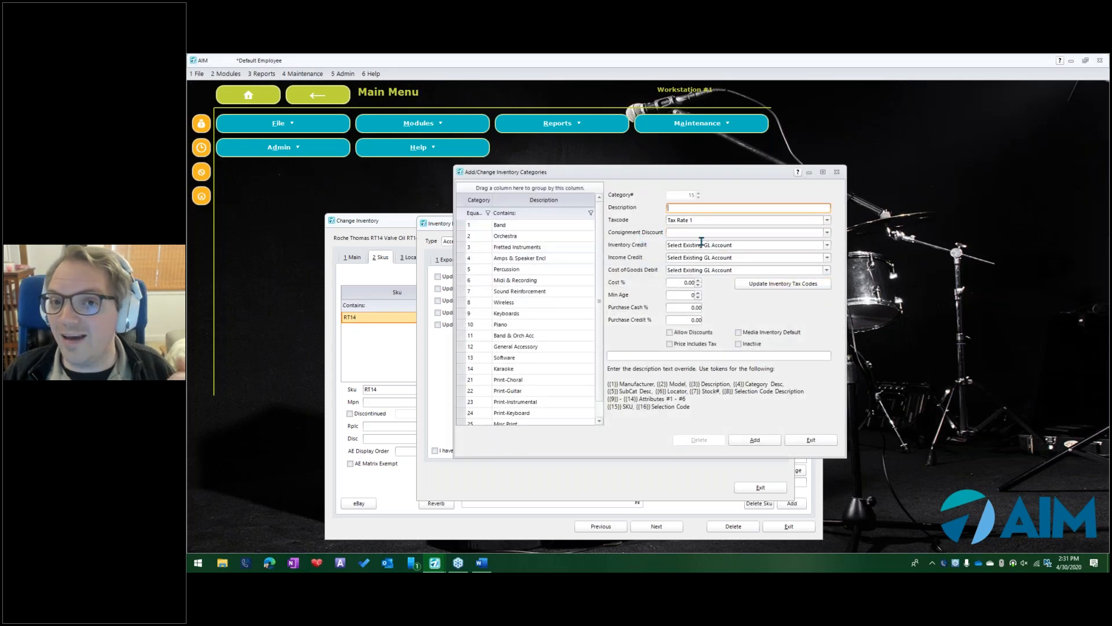
{"action": "left_click", "coordinate": [515, 268]}
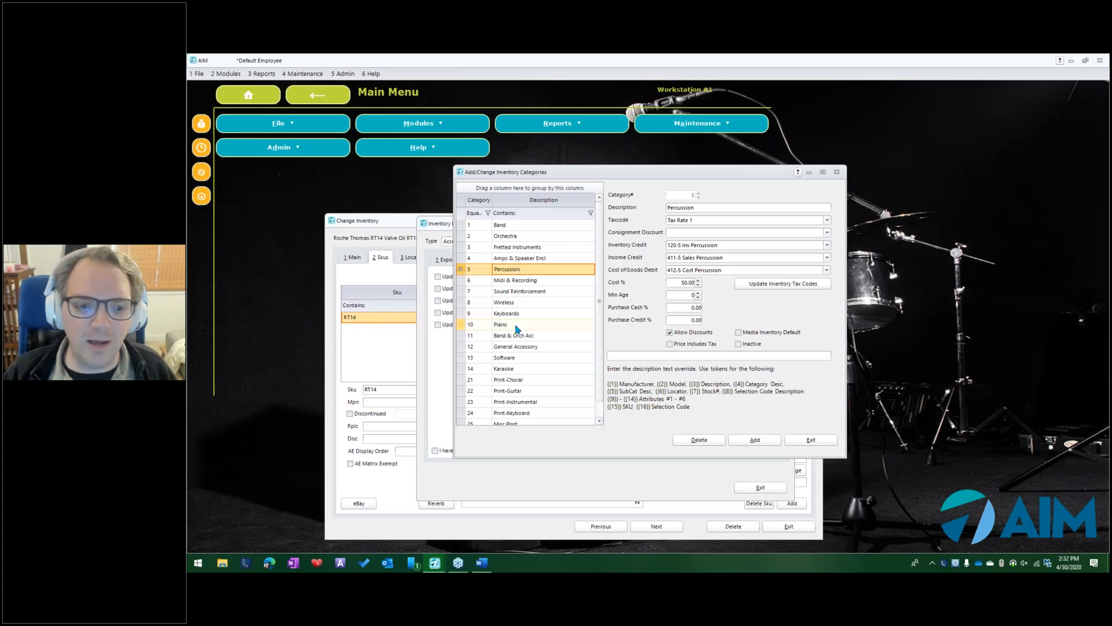
{"action": "left_click", "coordinate": [513, 369]}
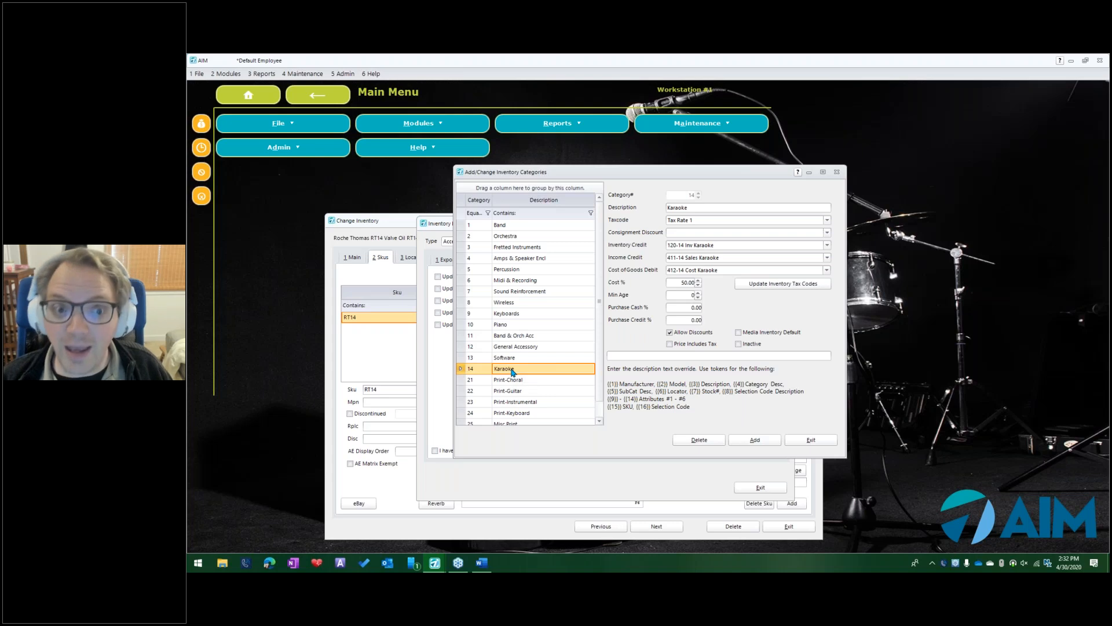
{"action": "left_click", "coordinate": [523, 270]}
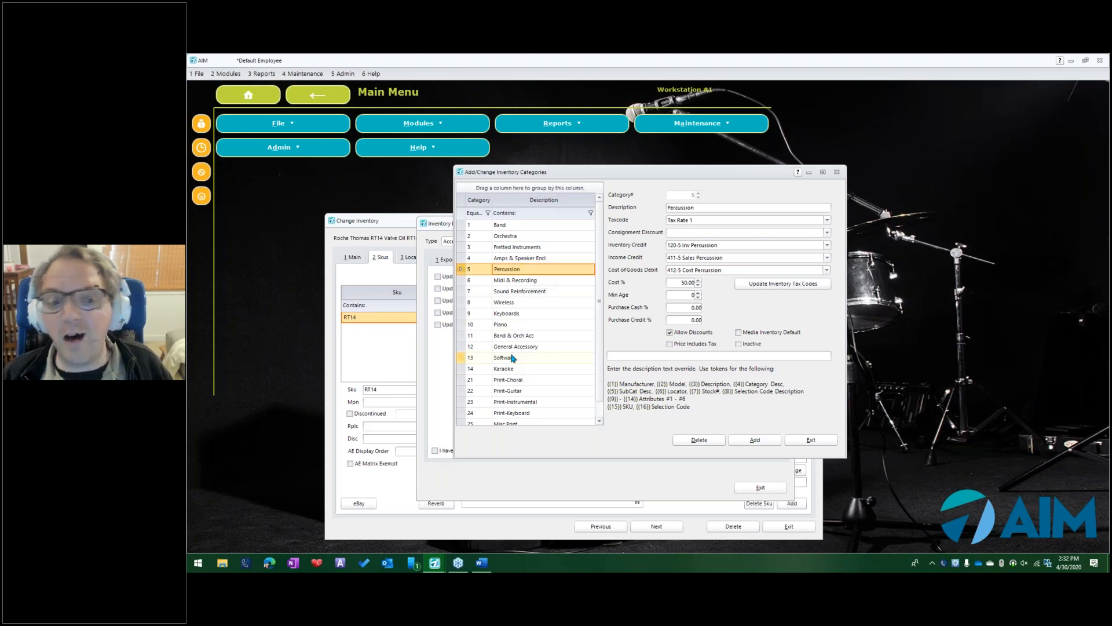
{"action": "left_click", "coordinate": [513, 372]}
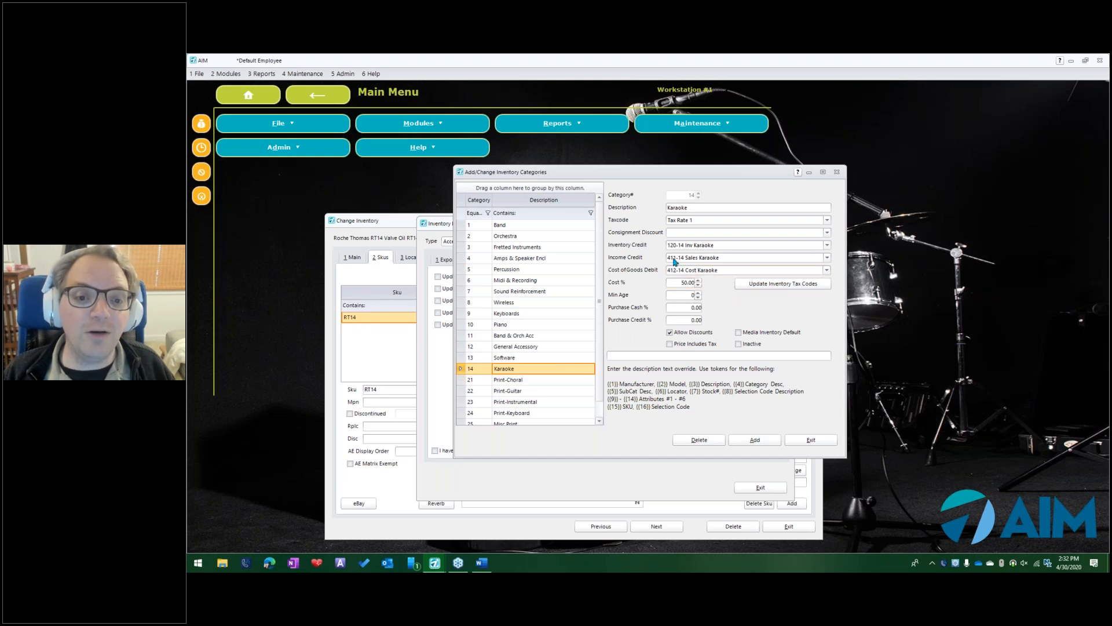
{"action": "left_click", "coordinate": [518, 270]}
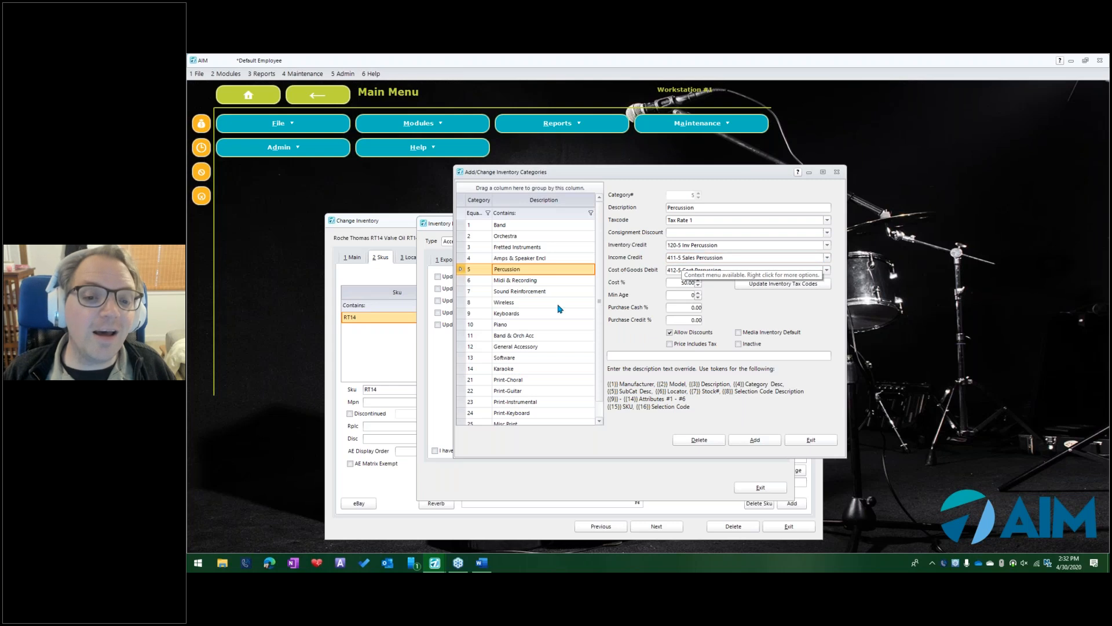
{"action": "left_click", "coordinate": [510, 367]}
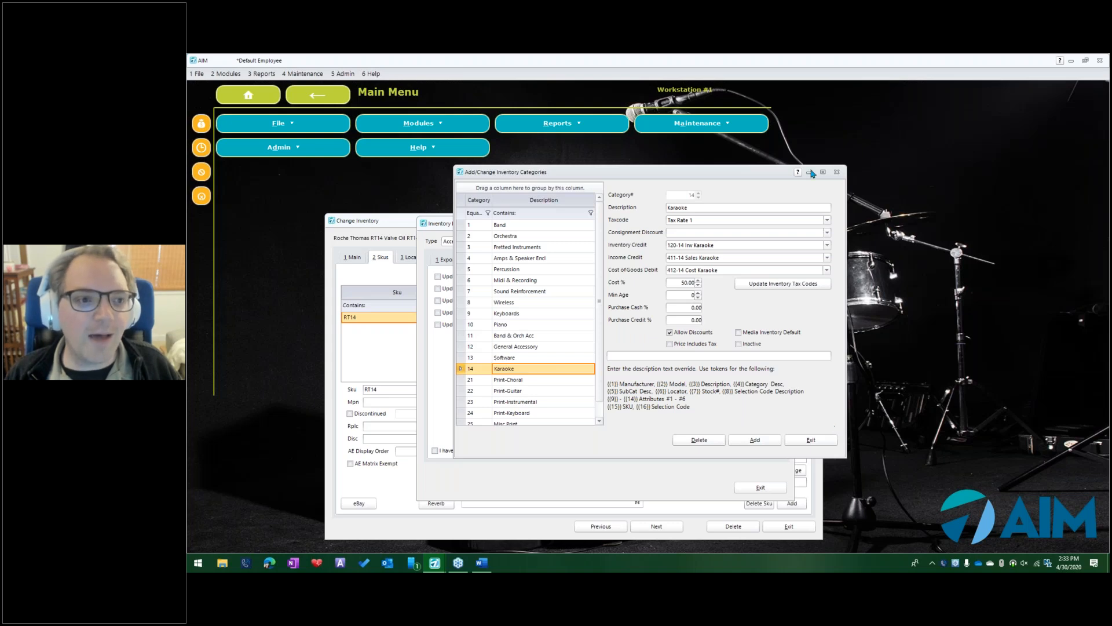
{"action": "left_click", "coordinate": [811, 440]}
Step: Open the subcategory maintenance and examine the Tenor sax, Drum Set and Latin Drum subcategories with their category numbers
{"action": "left_click", "coordinate": [304, 74]}
{"action": "mouse_move", "coordinate": [315, 90]}
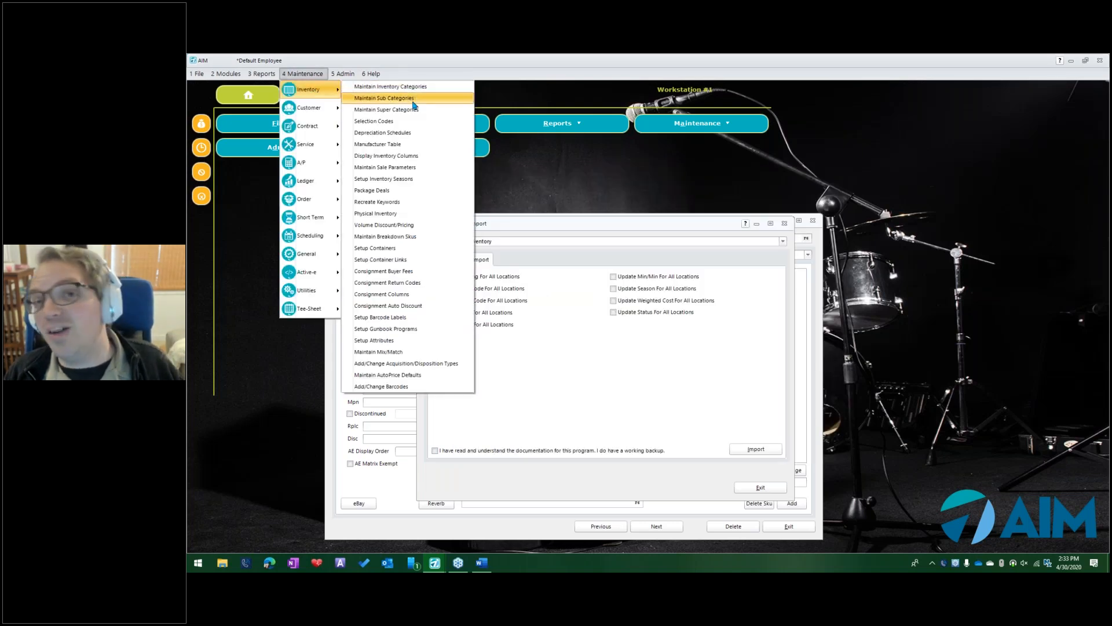
{"action": "left_click", "coordinate": [510, 265]}
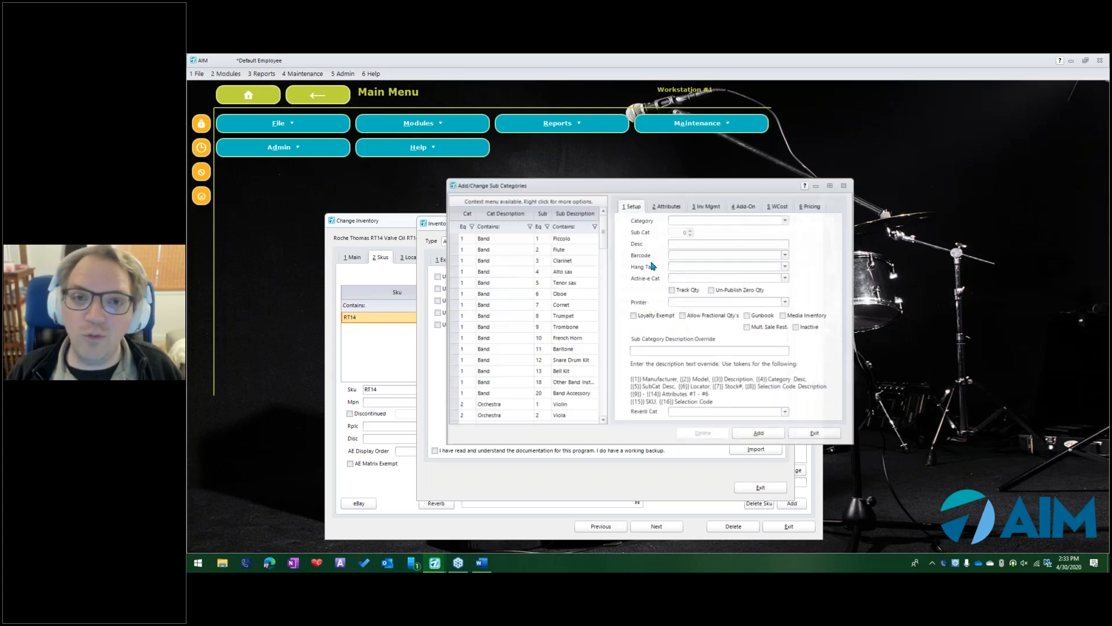
{"action": "left_click", "coordinate": [552, 282]}
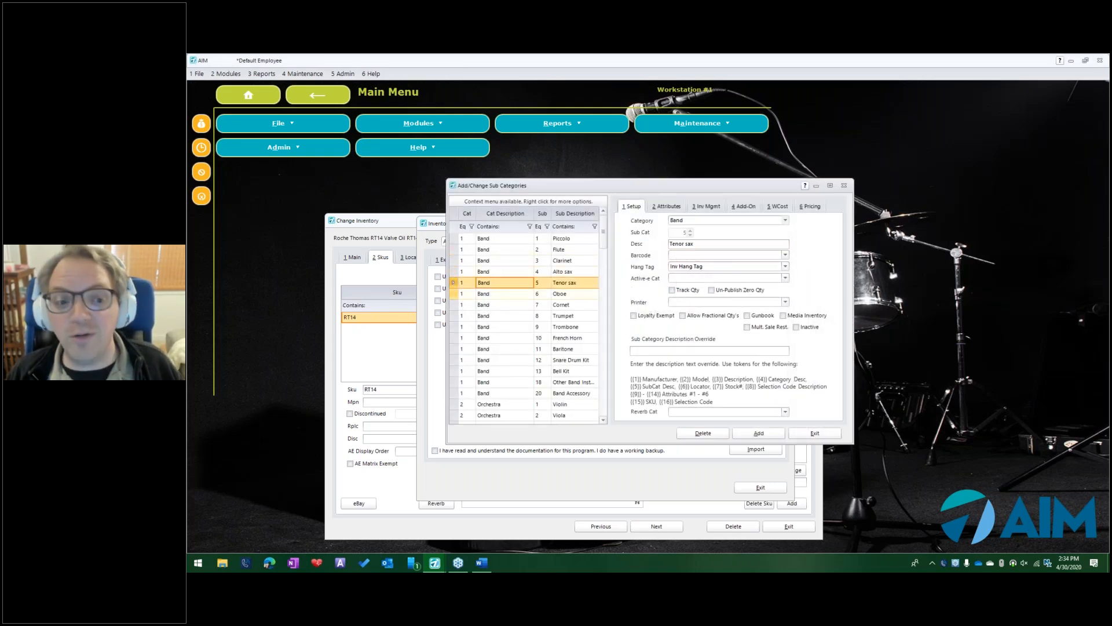
{"action": "scroll", "coordinate": [601, 394], "scroll_direction": "down", "scroll_amount": 10}
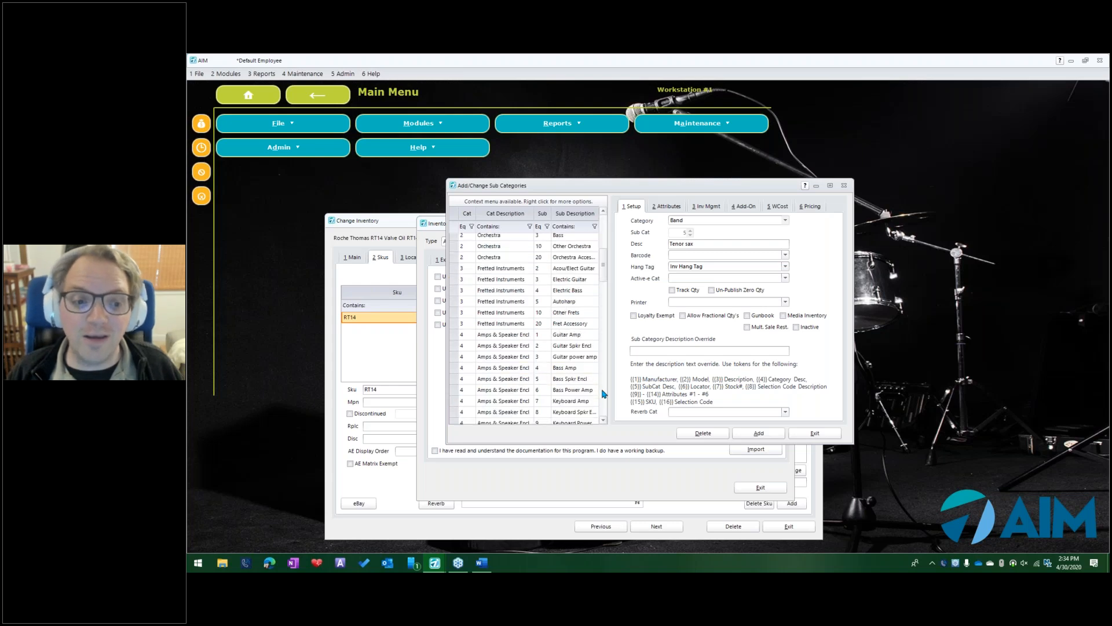
{"action": "left_click", "coordinate": [486, 287]}
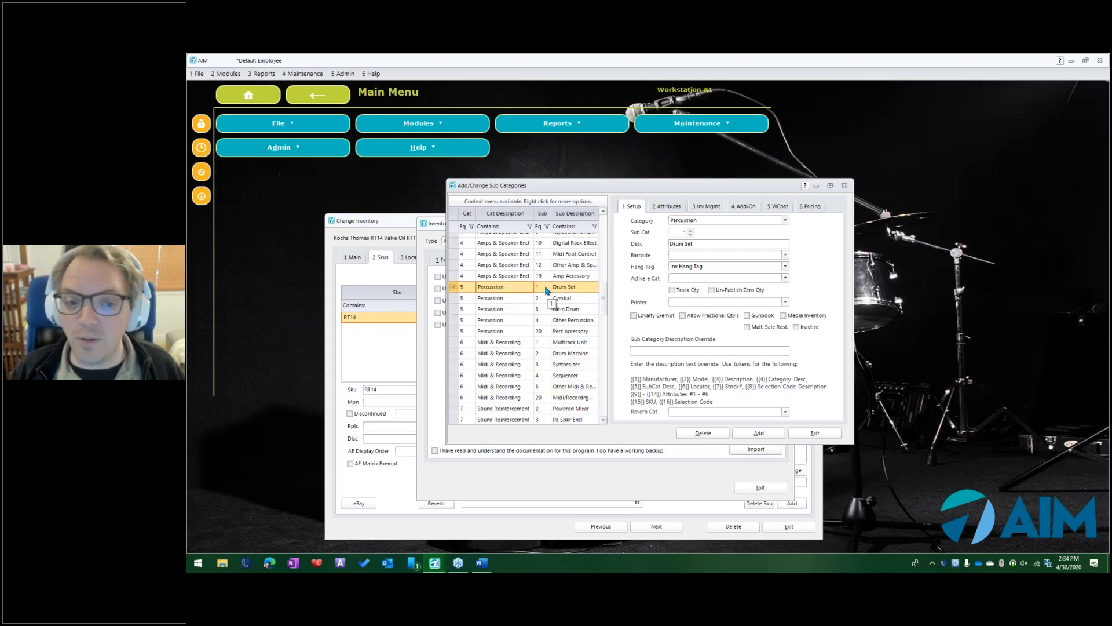
{"action": "left_click", "coordinate": [545, 309]}
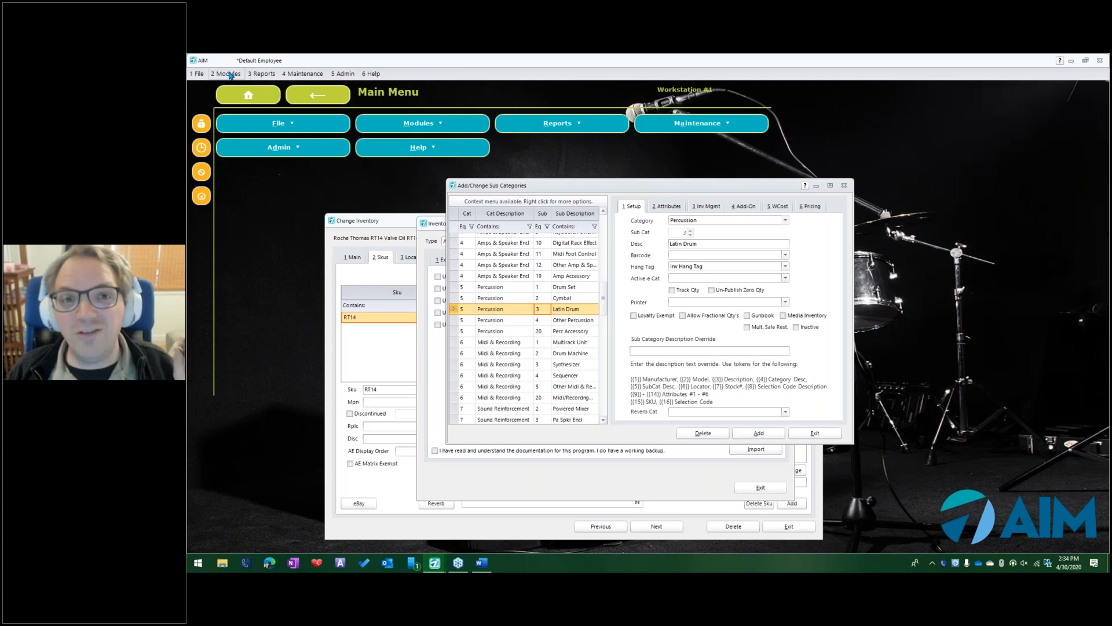
{"action": "left_click", "coordinate": [305, 74]}
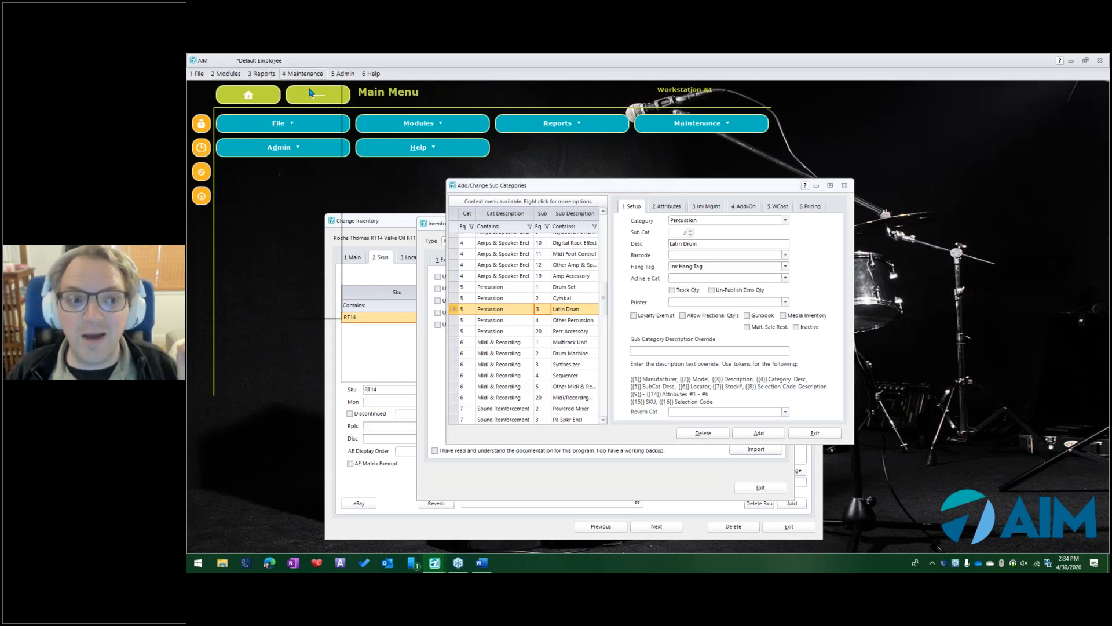
{"action": "mouse_move", "coordinate": [310, 89]}
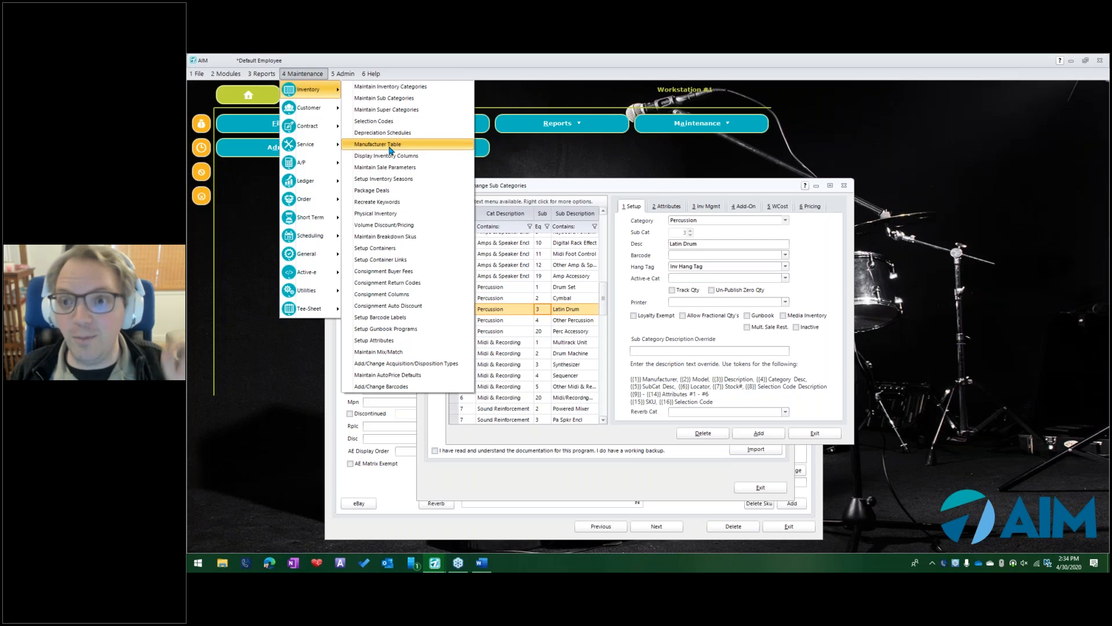
{"action": "left_click", "coordinate": [228, 74]}
{"action": "mouse_move", "coordinate": [227, 113]}
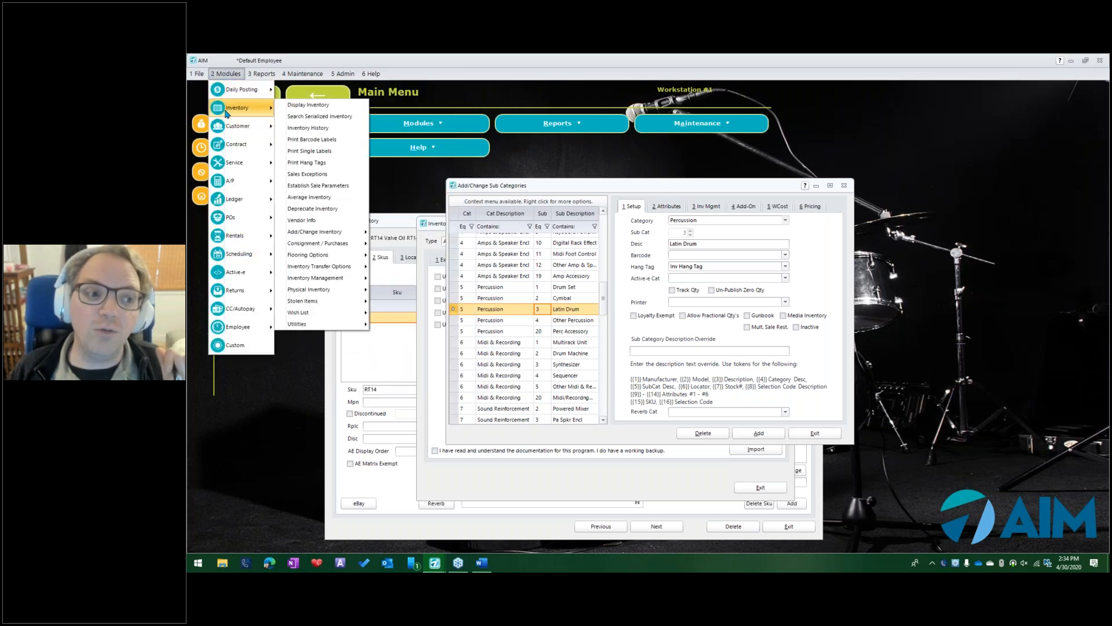
{"action": "mouse_move", "coordinate": [337, 325]}
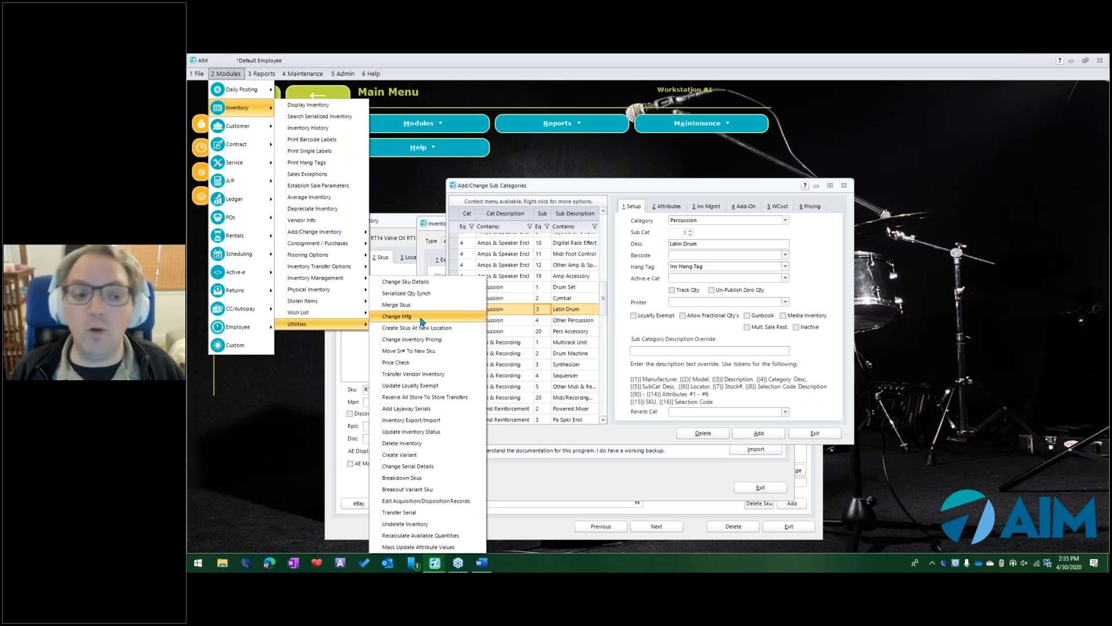
{"action": "left_click", "coordinate": [304, 76]}
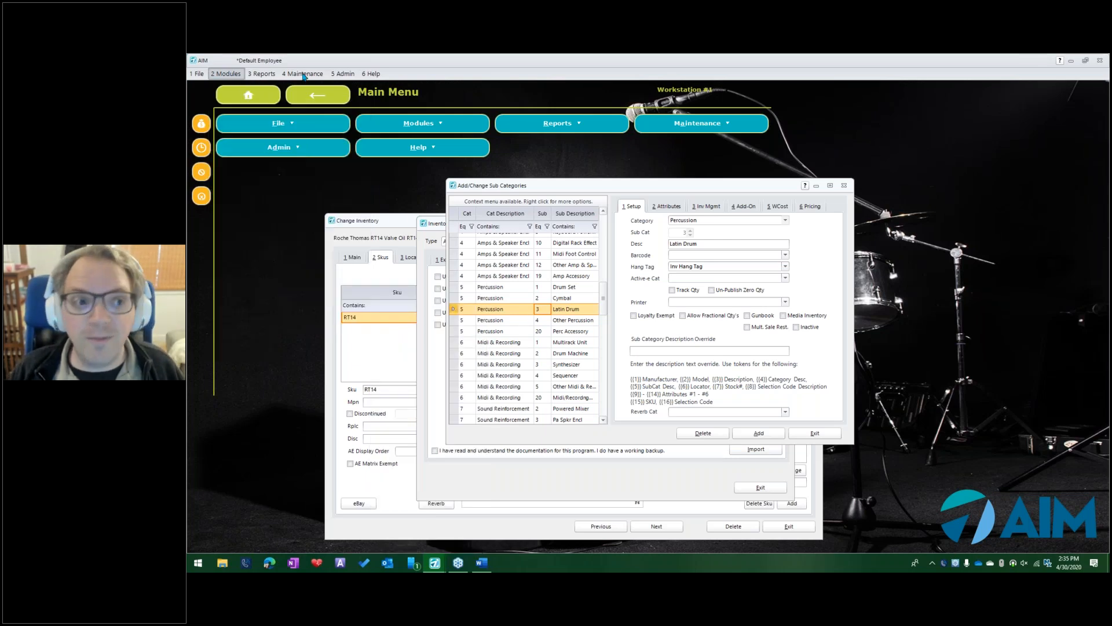
Step: Rename the manufacturer Casio as Casi0 in the Manufacturer Publisher Table, save the change and close the table
{"action": "left_click", "coordinate": [304, 75]}
{"action": "mouse_move", "coordinate": [322, 98]}
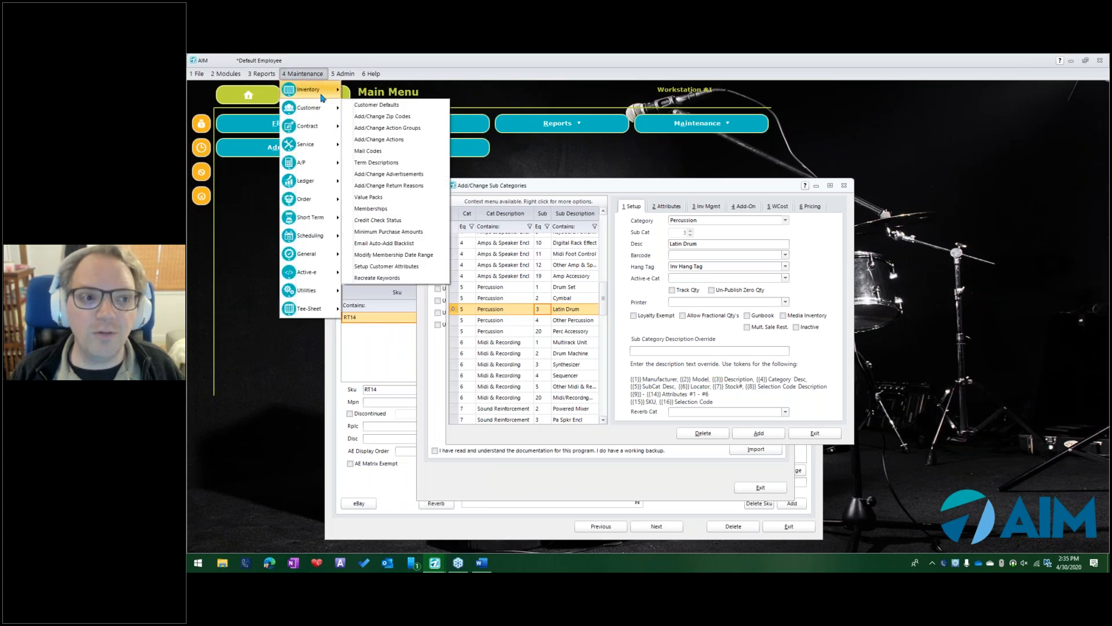
{"action": "left_click", "coordinate": [384, 146]}
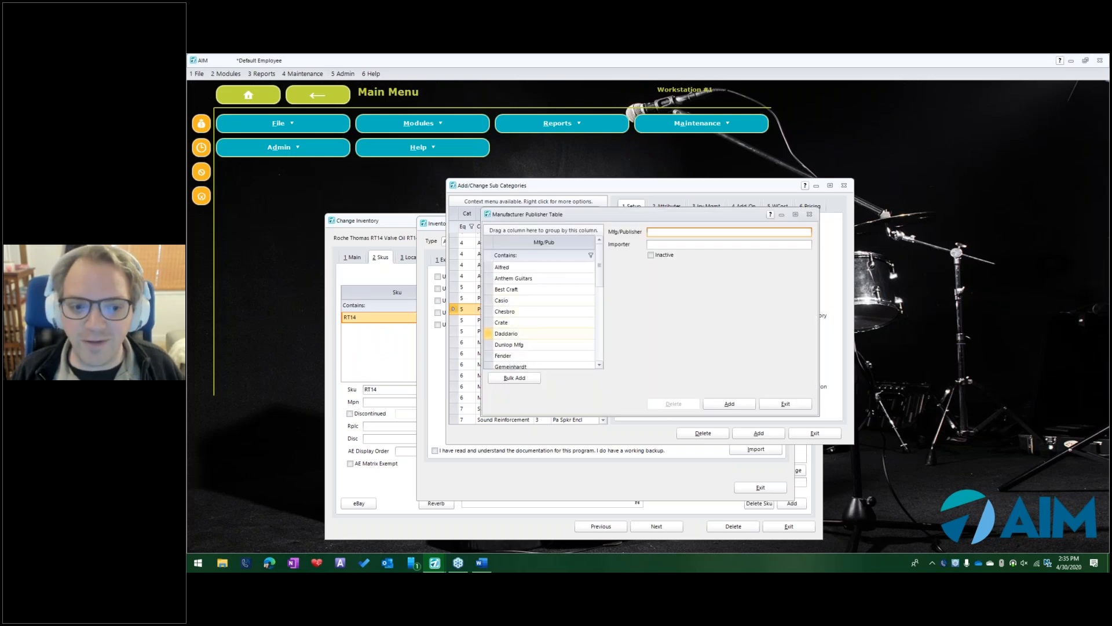
{"action": "left_click", "coordinate": [520, 301]}
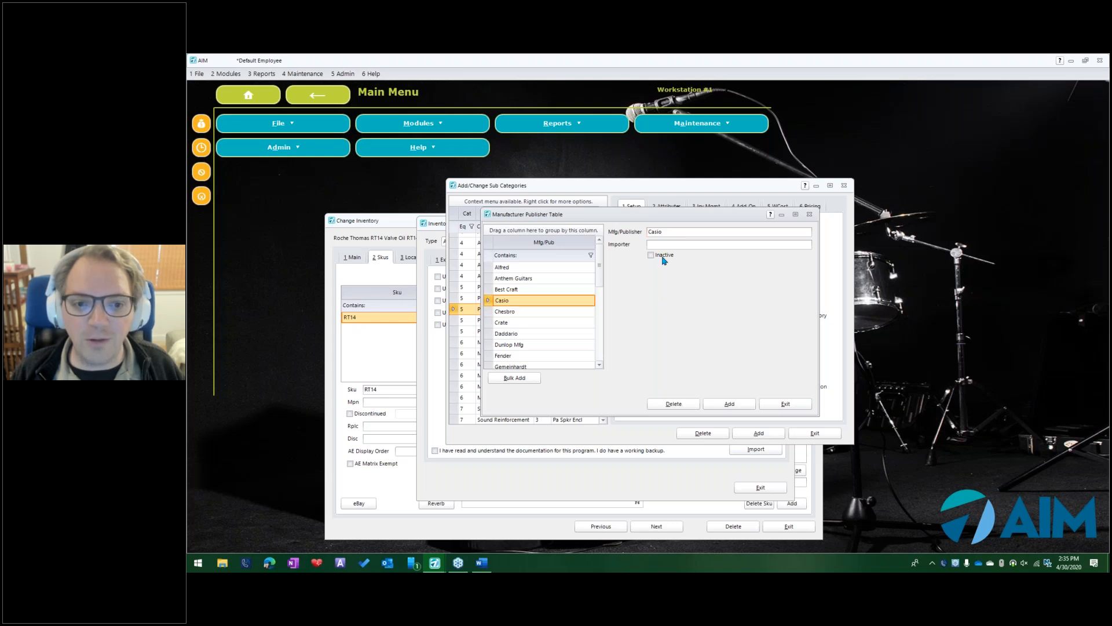
{"action": "left_click", "coordinate": [675, 233]}
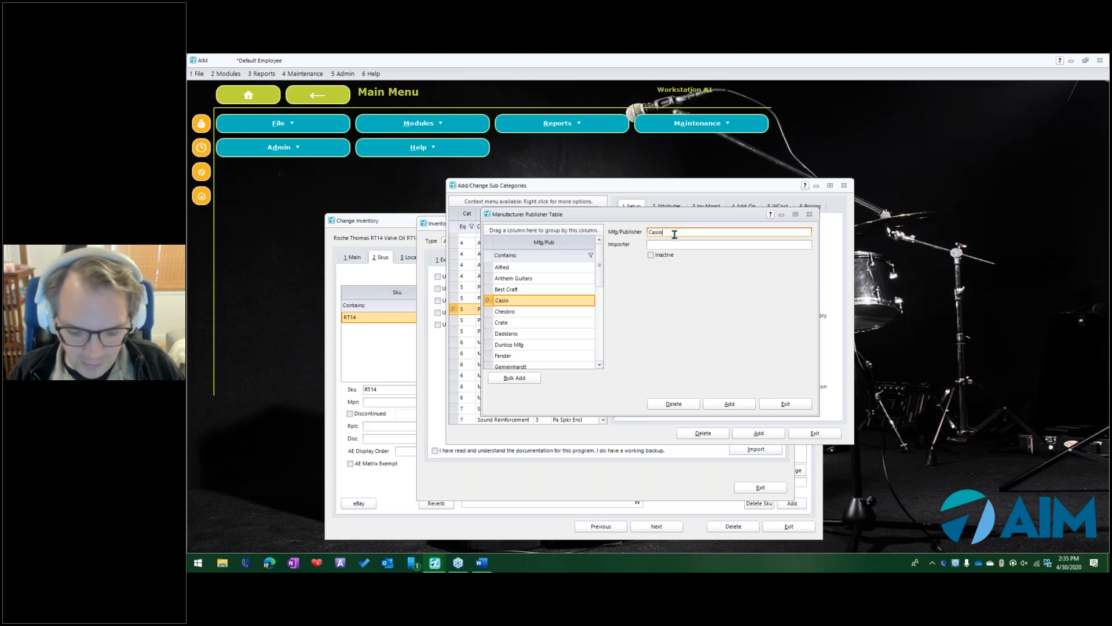
{"action": "key", "text": "BackSpace"}
{"action": "type", "text": "O"}
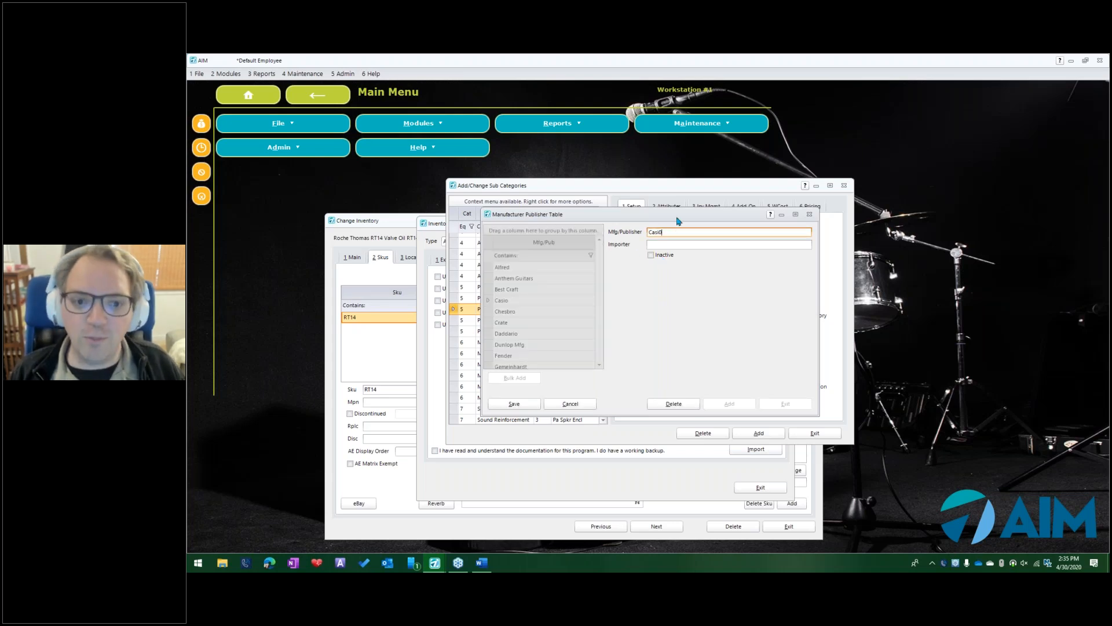
{"action": "left_click", "coordinate": [516, 408]}
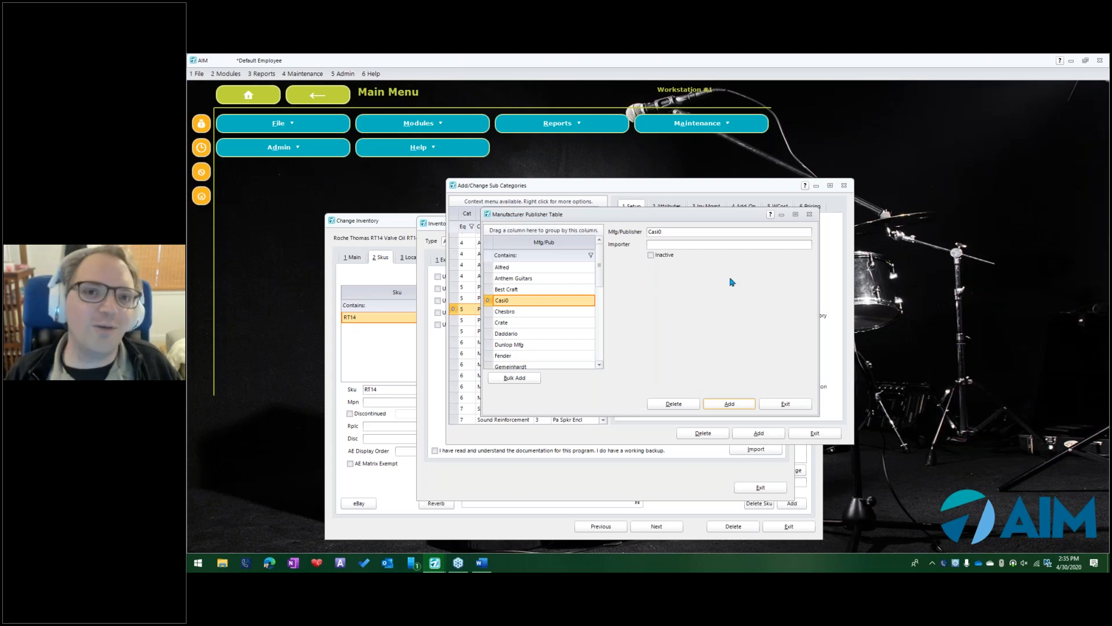
{"action": "left_click", "coordinate": [773, 405]}
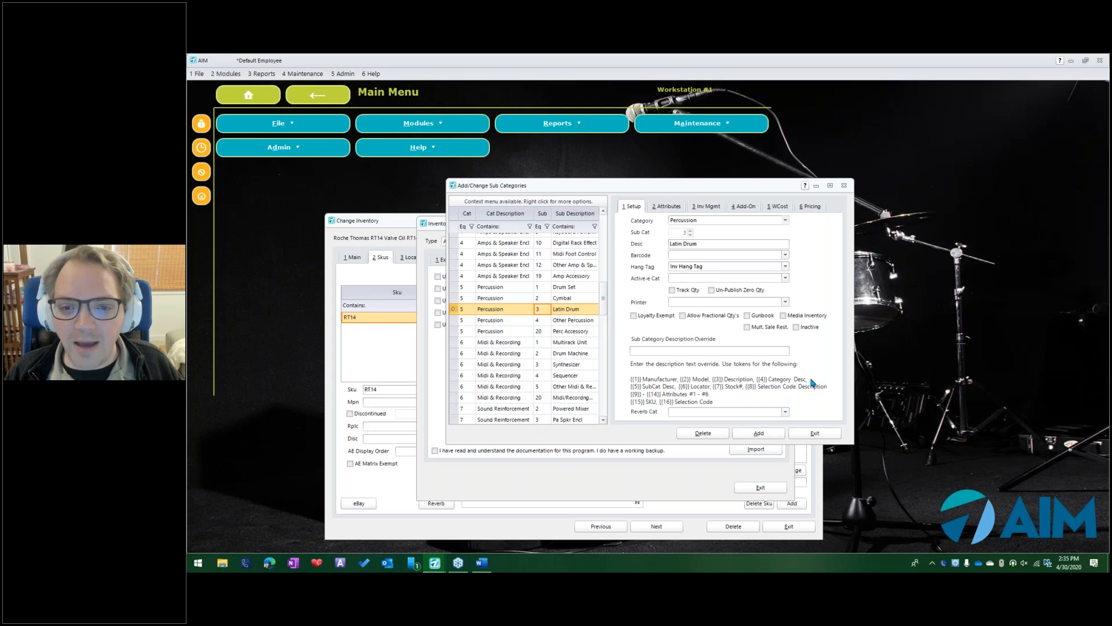
Step: Close the subcategory maintenance and move the Inventory Export/Import window partly clear of the open item record
{"action": "left_click_drag", "start_coordinate": [724, 186], "coordinate": [655, 176]}
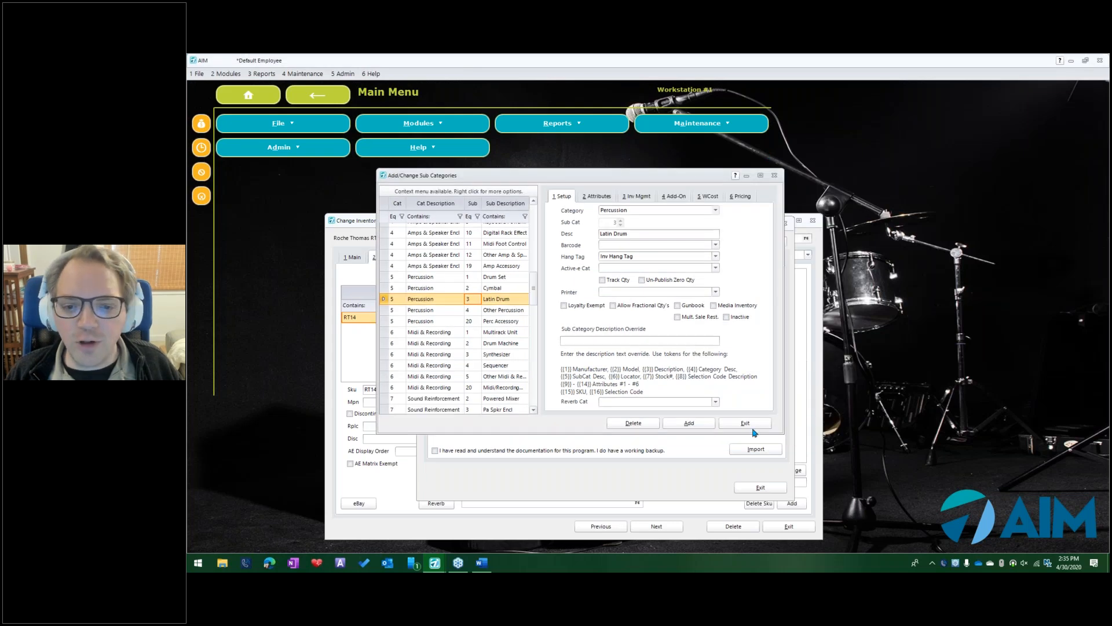
{"action": "left_click", "coordinate": [747, 424]}
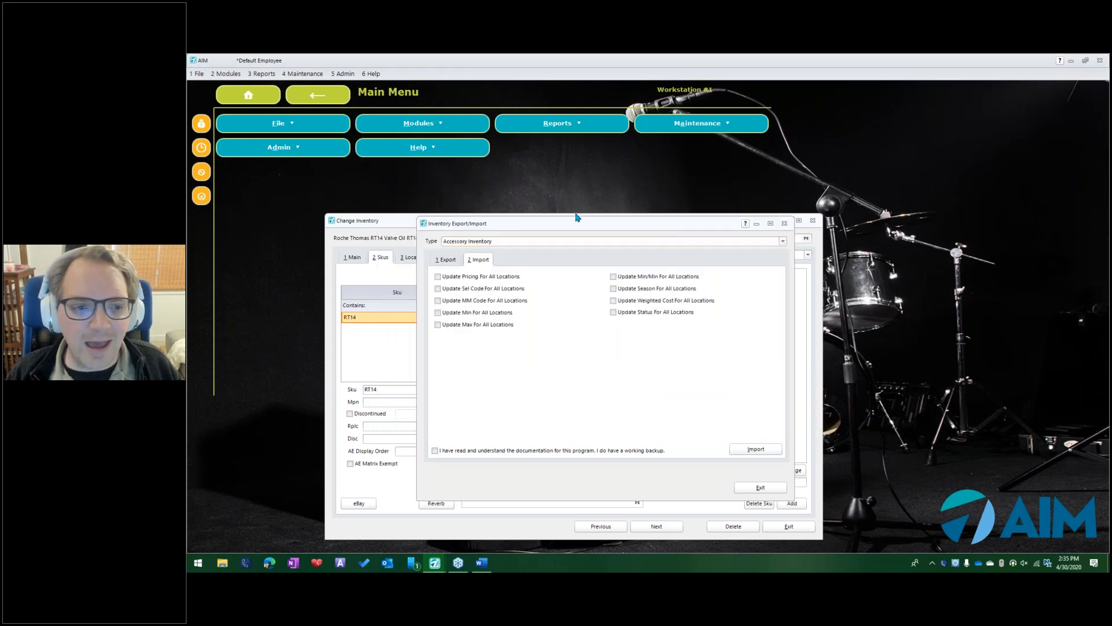
{"action": "left_click_drag", "start_coordinate": [577, 217], "coordinate": [489, 207]}
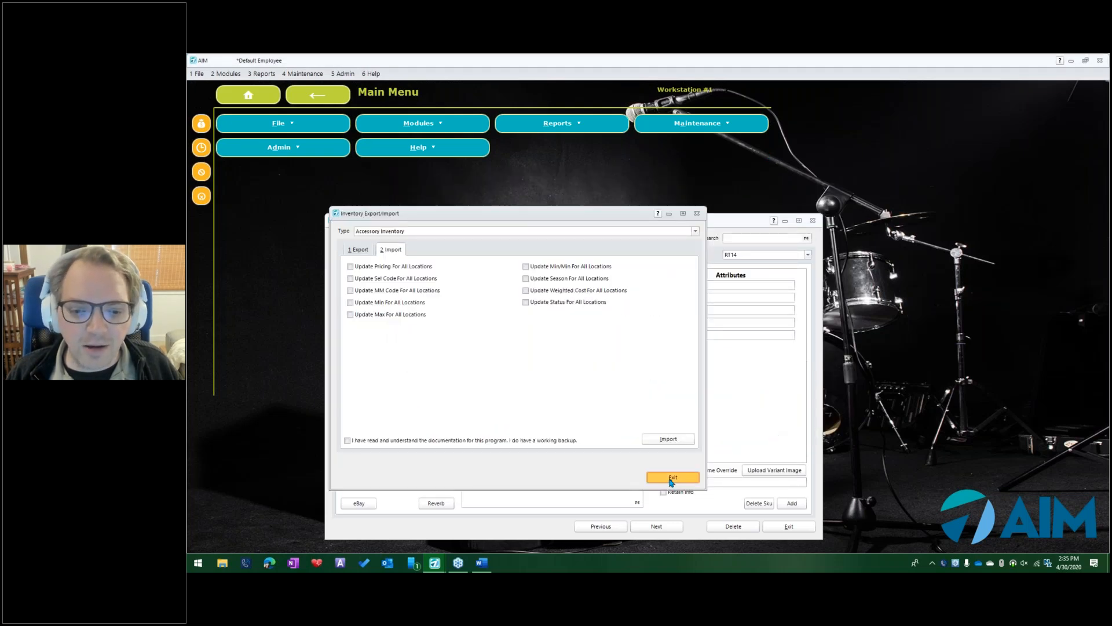
Step: Close the Inventory Export/Import window and the open RT14 item record
{"action": "left_click", "coordinate": [672, 478]}
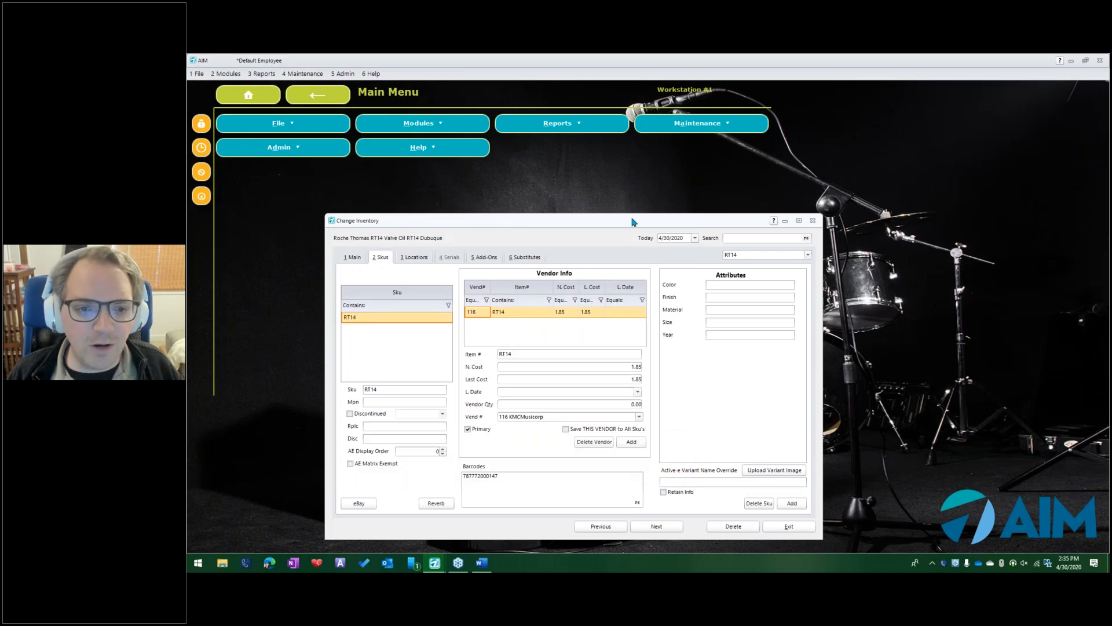
{"action": "left_click_drag", "start_coordinate": [631, 221], "coordinate": [568, 186]}
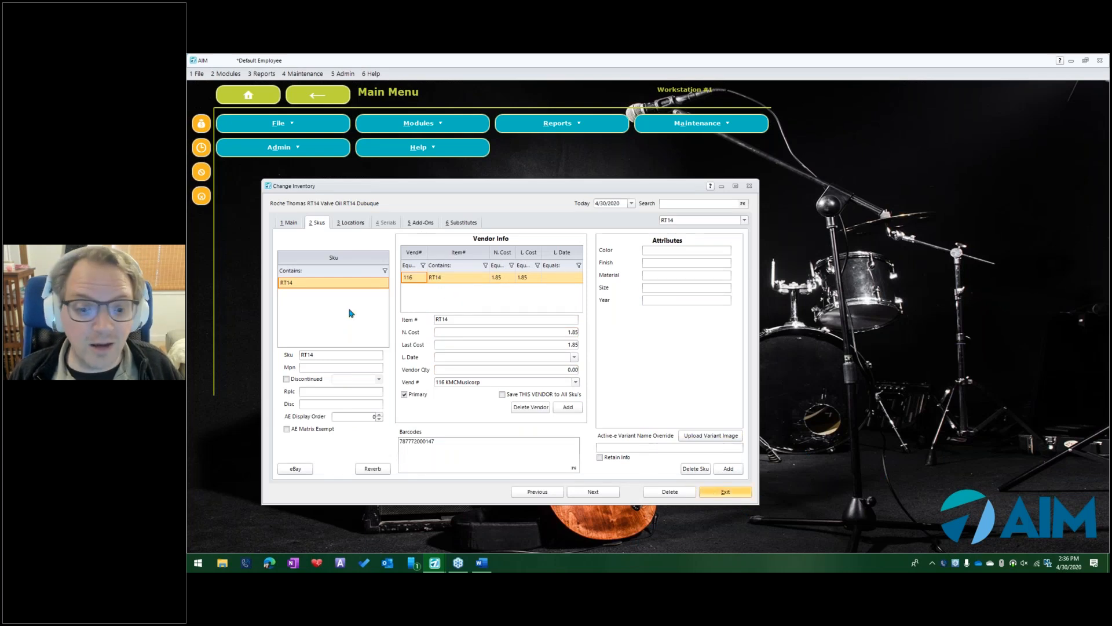
{"action": "key", "text": "Escape"}
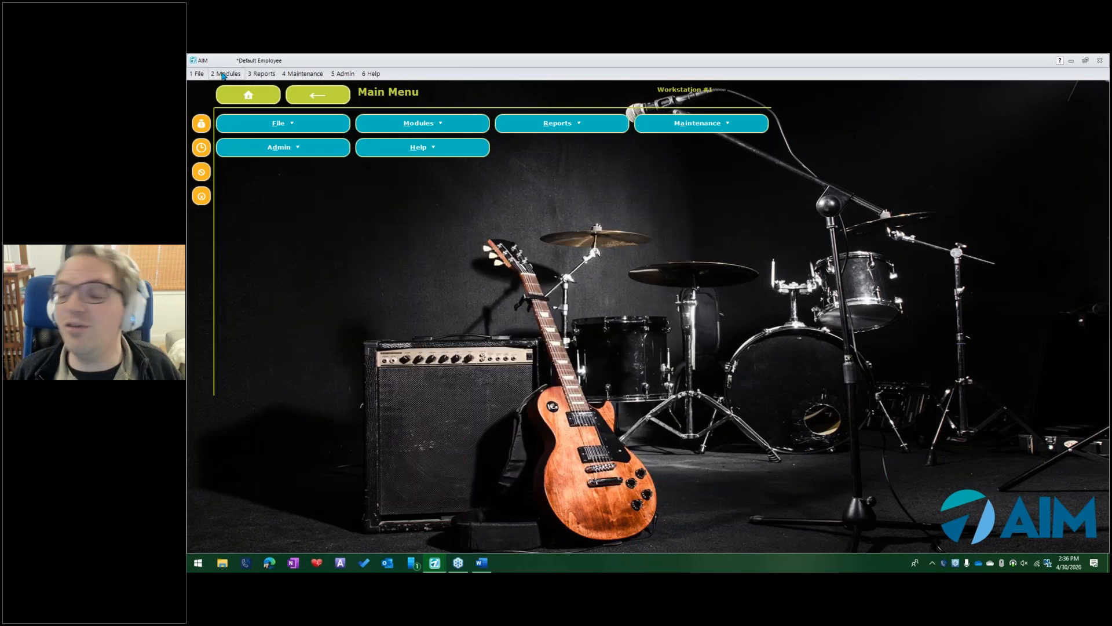
Step: Open the Customer Export/Import utility from the customer utilities
{"action": "left_click", "coordinate": [226, 74]}
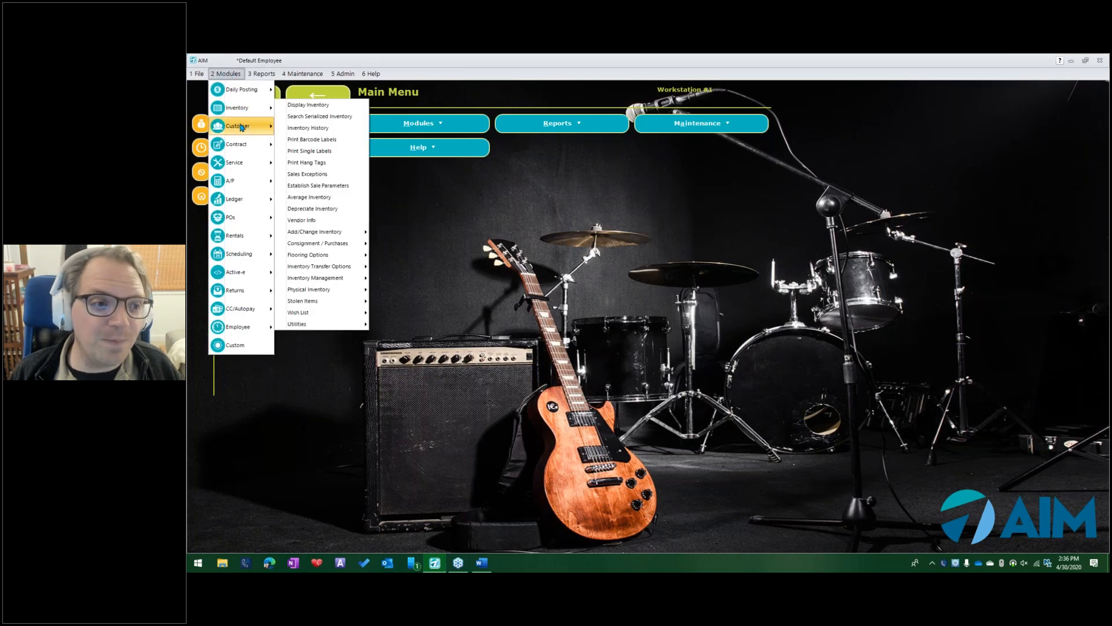
{"action": "mouse_move", "coordinate": [241, 126]}
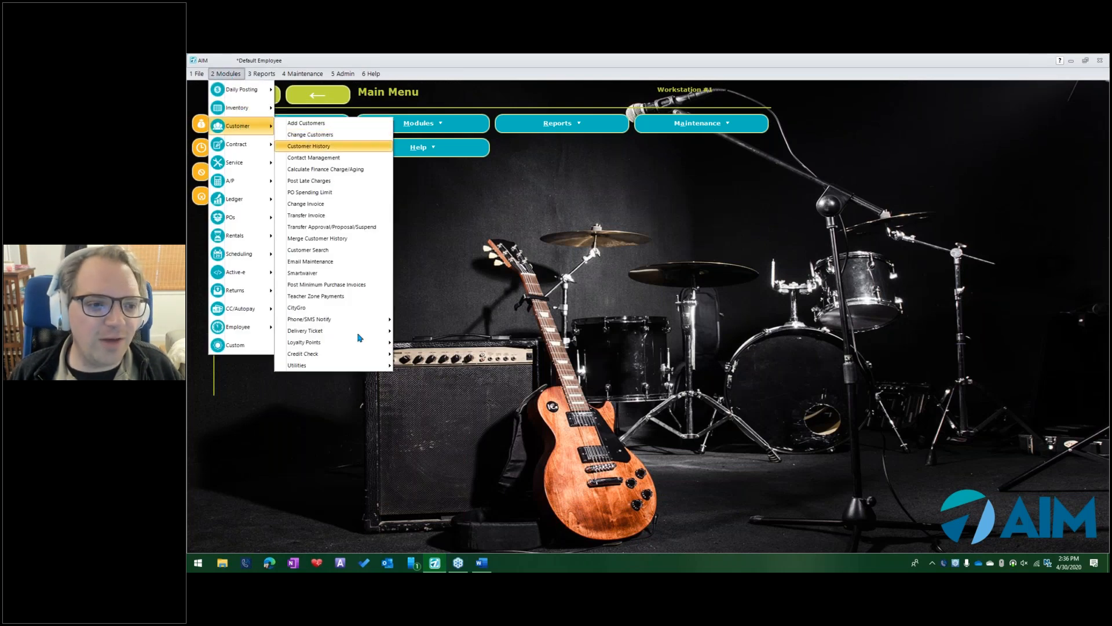
{"action": "mouse_move", "coordinate": [360, 374]}
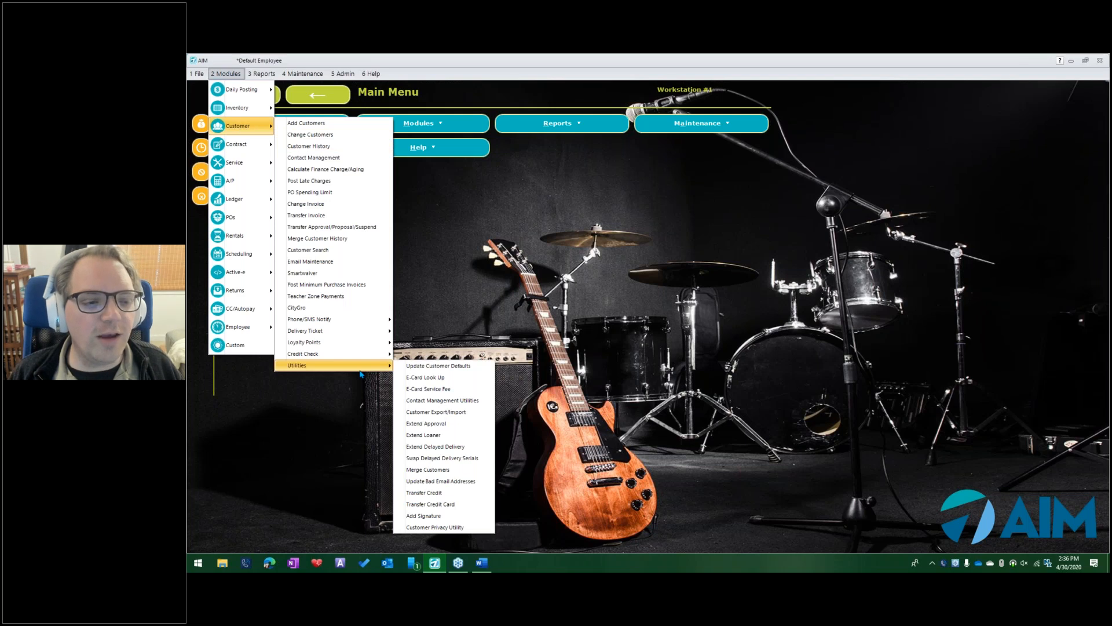
{"action": "left_click", "coordinate": [451, 413]}
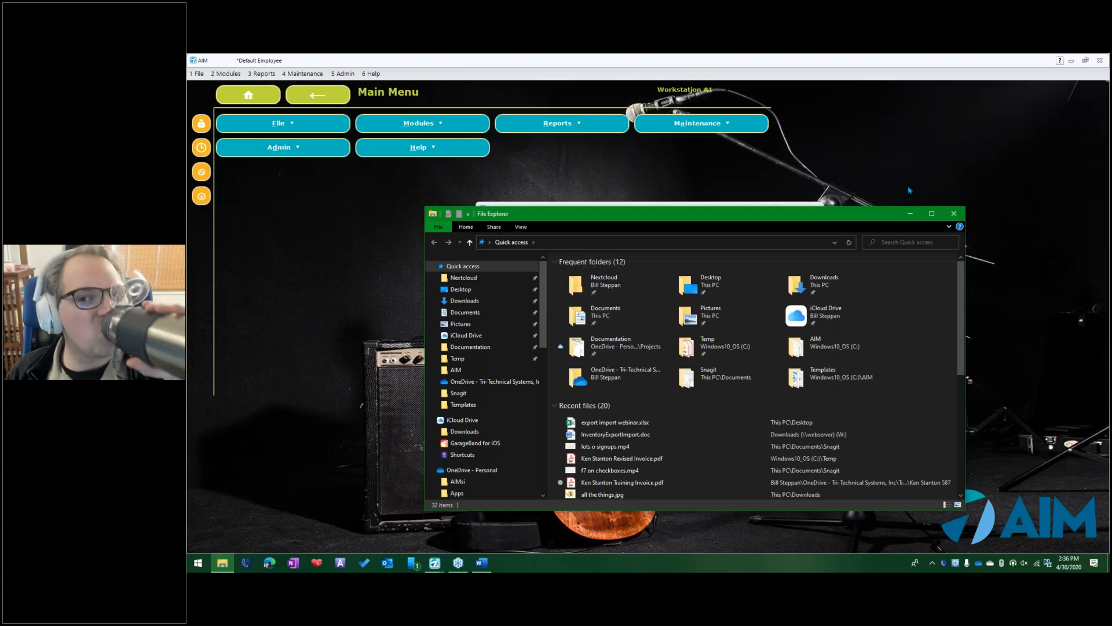
Step: Open W:\CustomerExportImport.doc through File Explorer, close the Explorer window and bring the document to the front in Word
{"action": "left_click", "coordinate": [586, 242]}
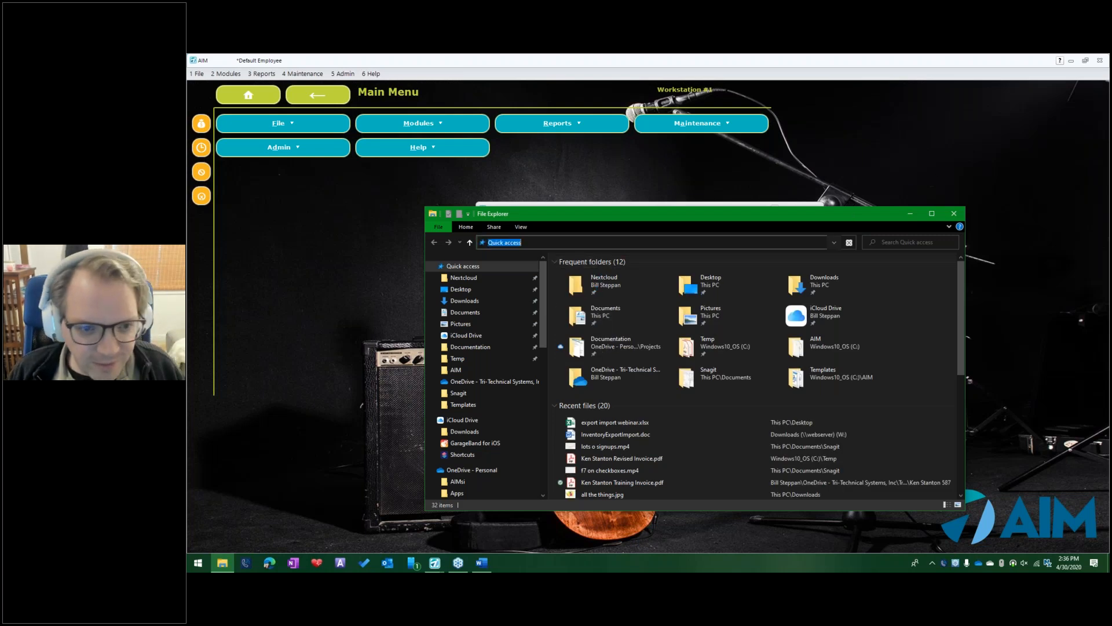
{"action": "type", "text": "w:\\cus"}
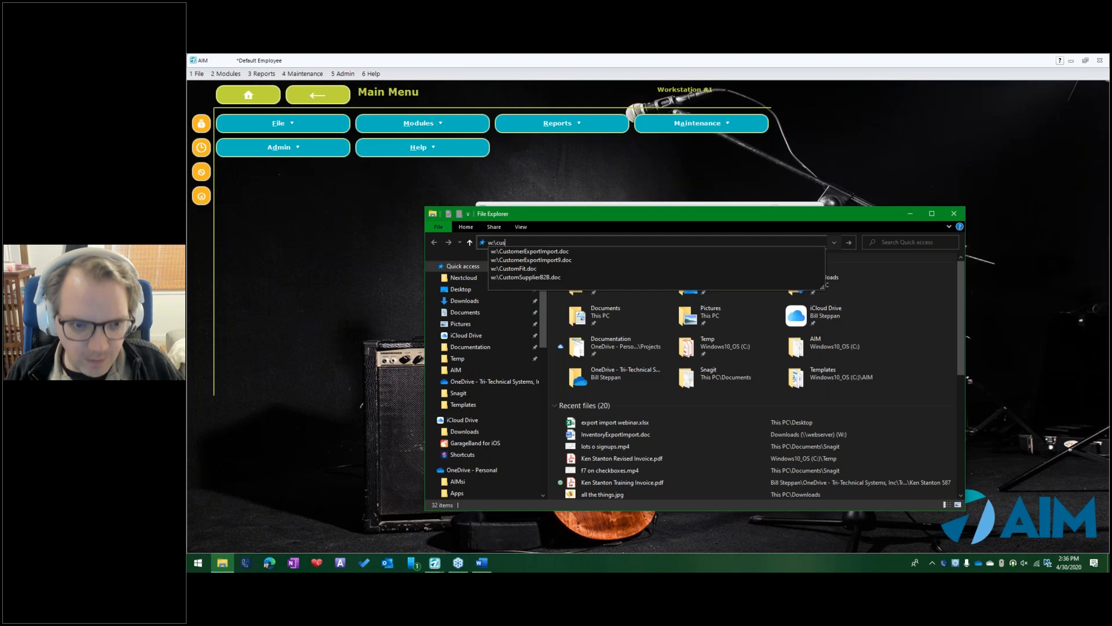
{"action": "key", "text": "Down"}
{"action": "key", "text": "Return"}
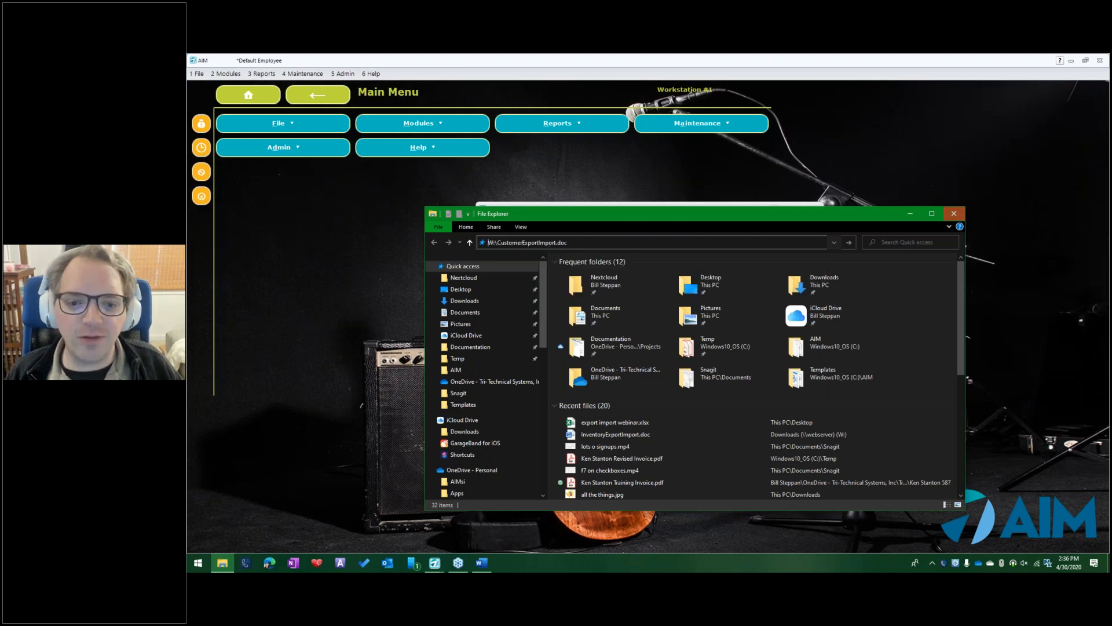
{"action": "left_click", "coordinate": [953, 213]}
{"action": "key", "text": "alt+Tab"}
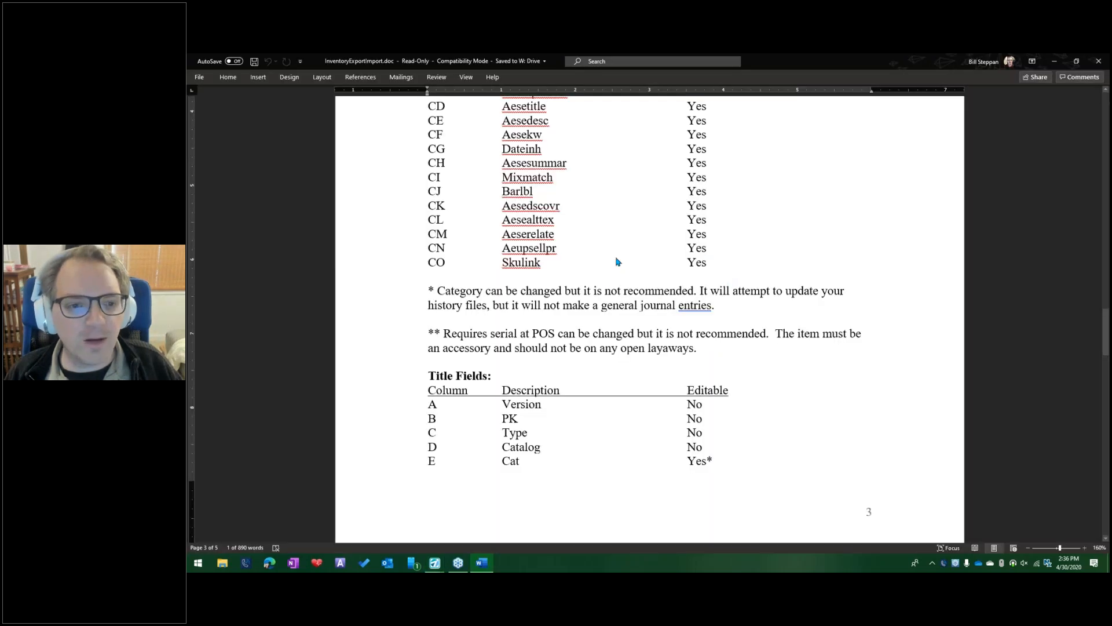
{"action": "left_click", "coordinate": [719, 290]}
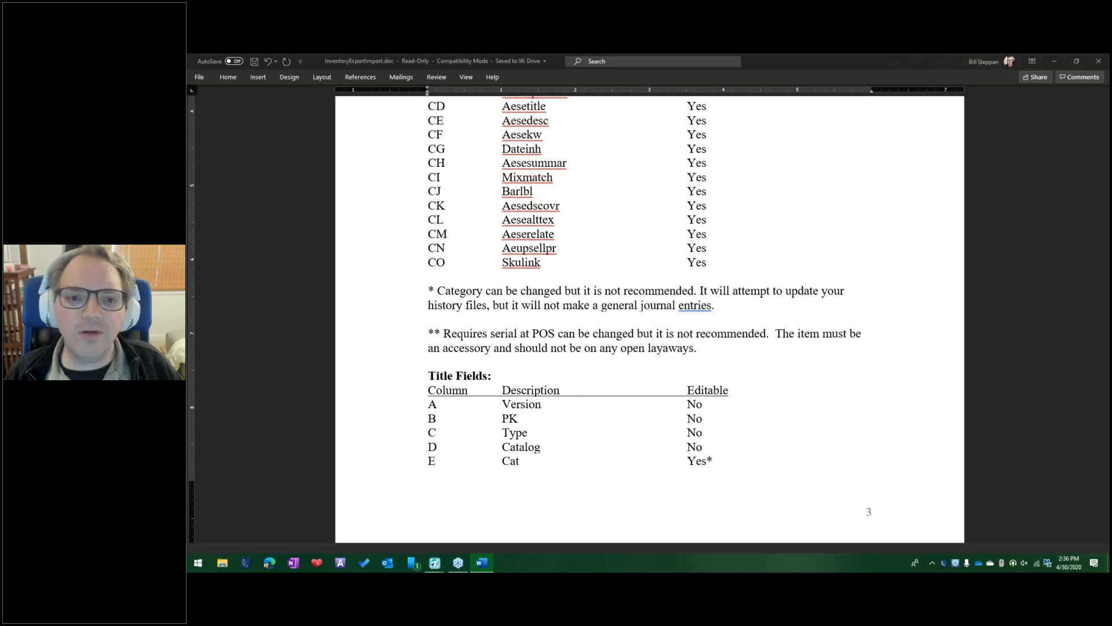
{"action": "key", "text": "alt+Tab"}
Step: Read the export/import instructions and examine whether the Customer Default field in the Customer Fields table is editable
{"action": "scroll", "coordinate": [620, 277], "scroll_direction": "down", "scroll_amount": 8}
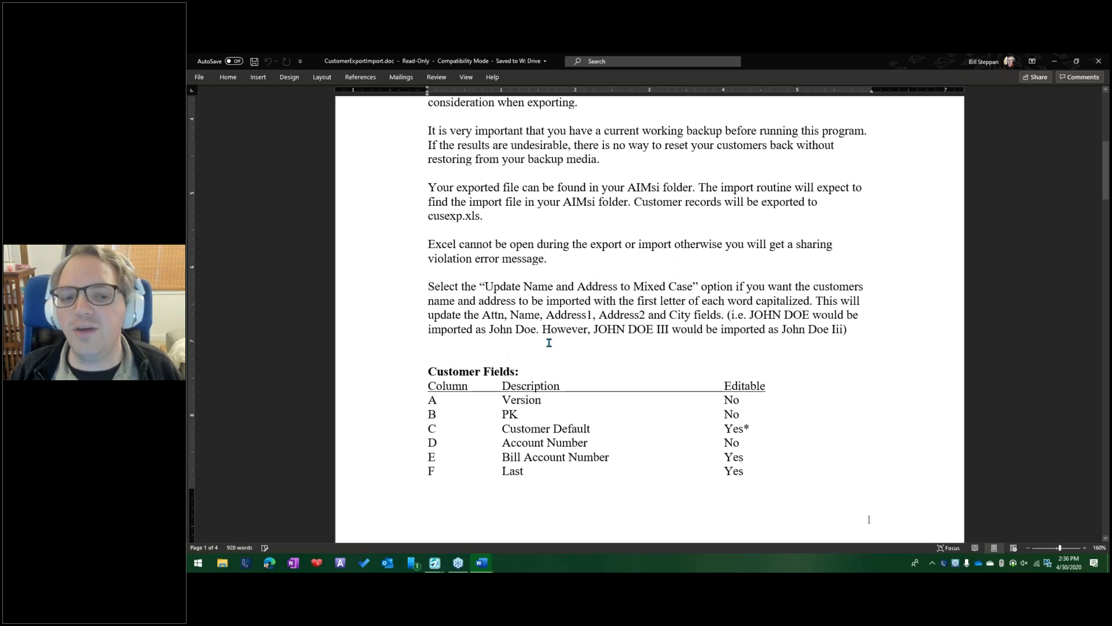
{"action": "scroll", "coordinate": [579, 319], "scroll_direction": "down", "scroll_amount": 2}
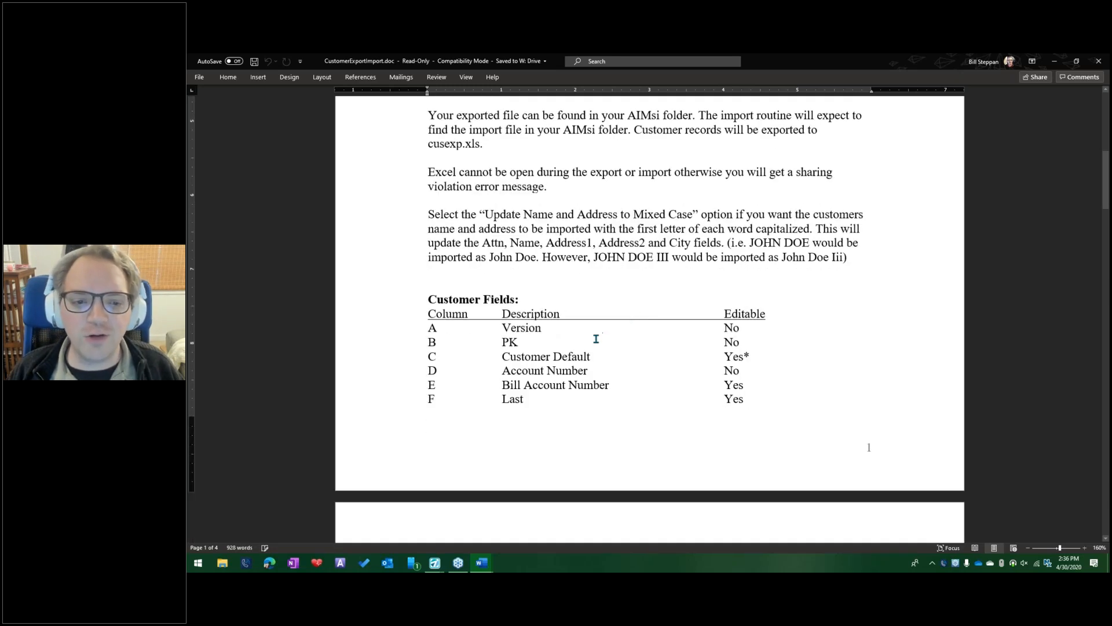
{"action": "scroll", "coordinate": [626, 307], "scroll_direction": "down", "scroll_amount": 1}
{"action": "scroll", "coordinate": [625, 283], "scroll_direction": "down", "scroll_amount": 2}
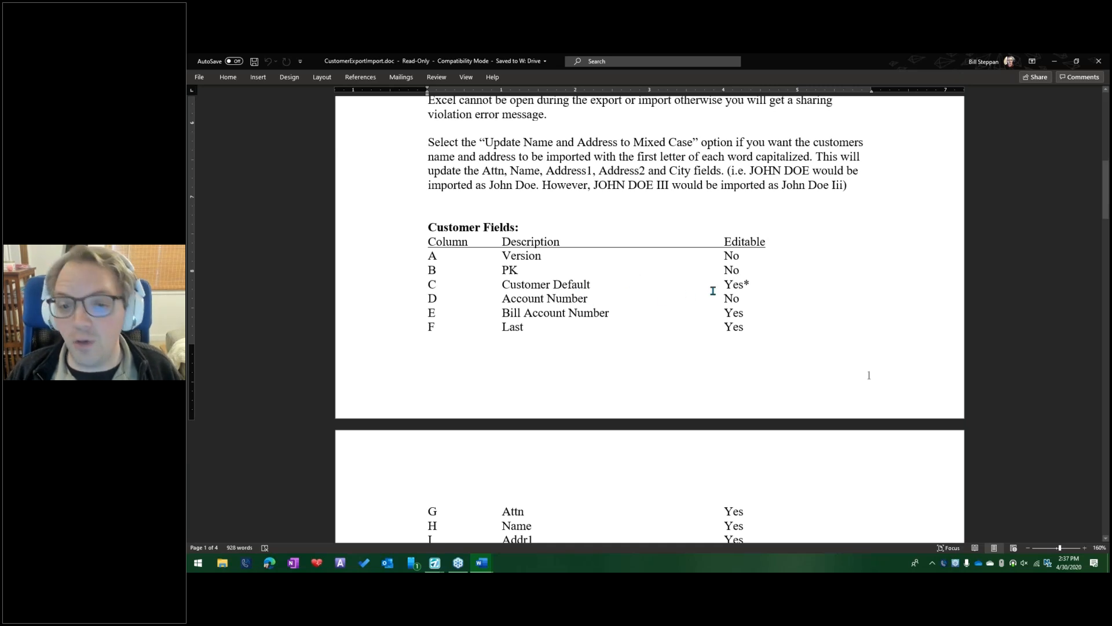
{"action": "left_click", "coordinate": [547, 290]}
{"action": "left_click_drag", "start_coordinate": [505, 284], "coordinate": [643, 284]}
{"action": "left_click_drag", "start_coordinate": [726, 284], "coordinate": [754, 283]}
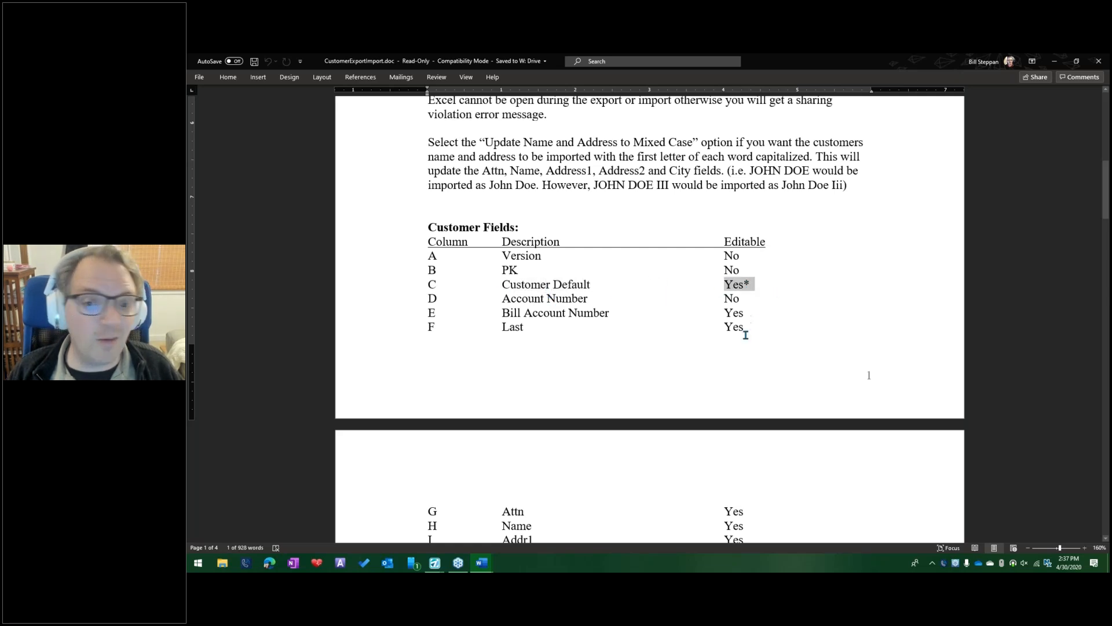
Step: Review the remaining customer fields for editability, down to the asterisk beside Mail Code 1
{"action": "scroll", "coordinate": [724, 312], "scroll_direction": "down", "scroll_amount": 11}
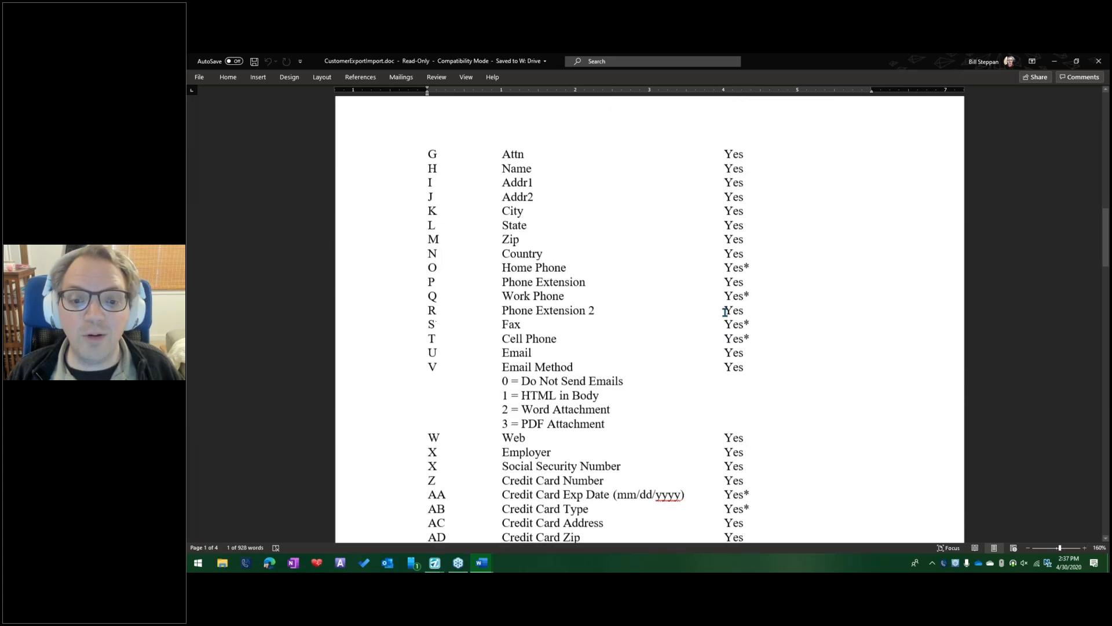
{"action": "scroll", "coordinate": [724, 312], "scroll_direction": "down", "scroll_amount": 12}
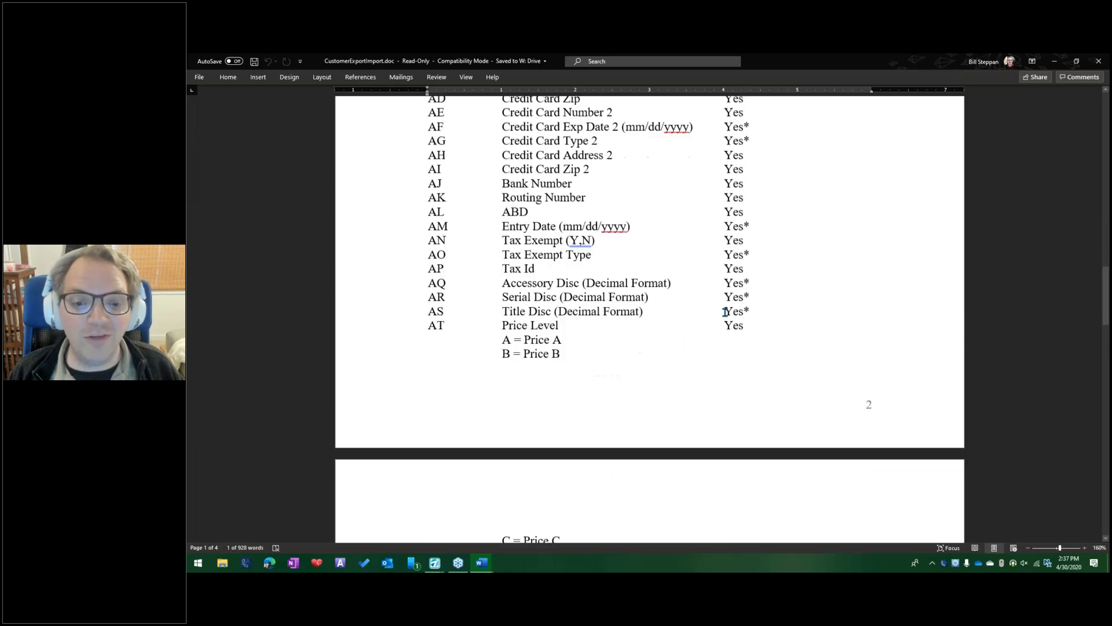
{"action": "scroll", "coordinate": [725, 319], "scroll_direction": "down", "scroll_amount": 8}
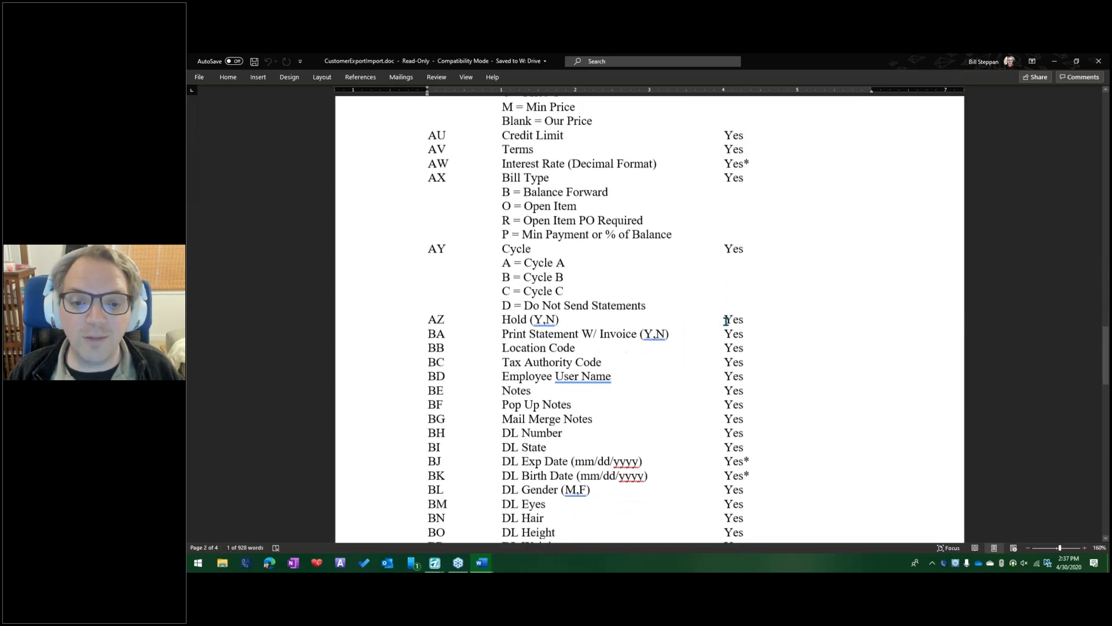
{"action": "scroll", "coordinate": [725, 322], "scroll_direction": "down", "scroll_amount": 2}
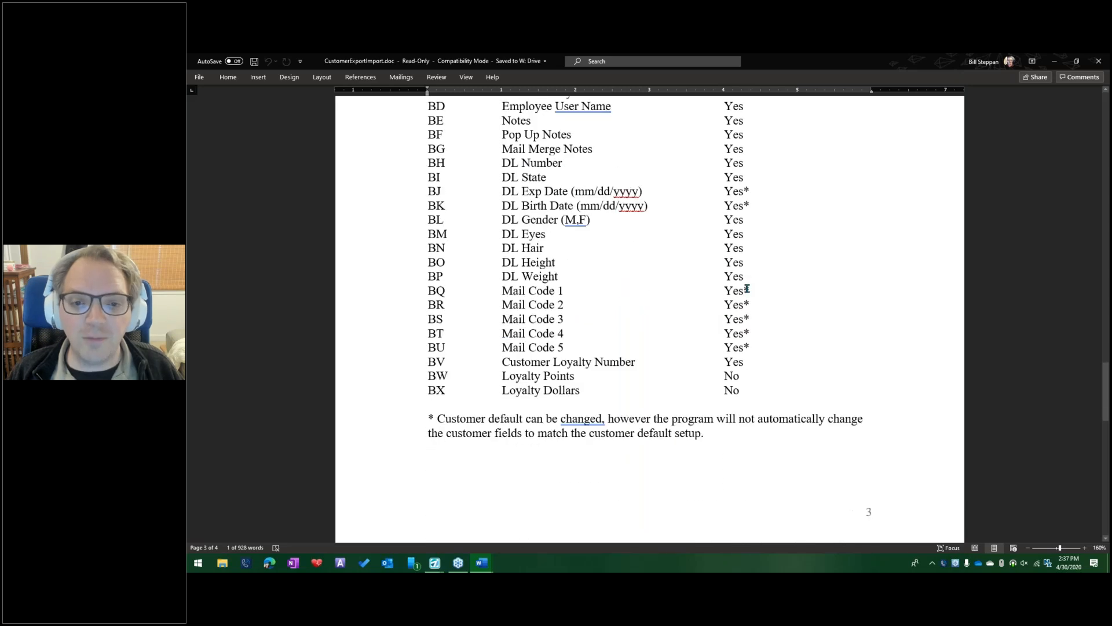
{"action": "double_click", "coordinate": [756, 291]}
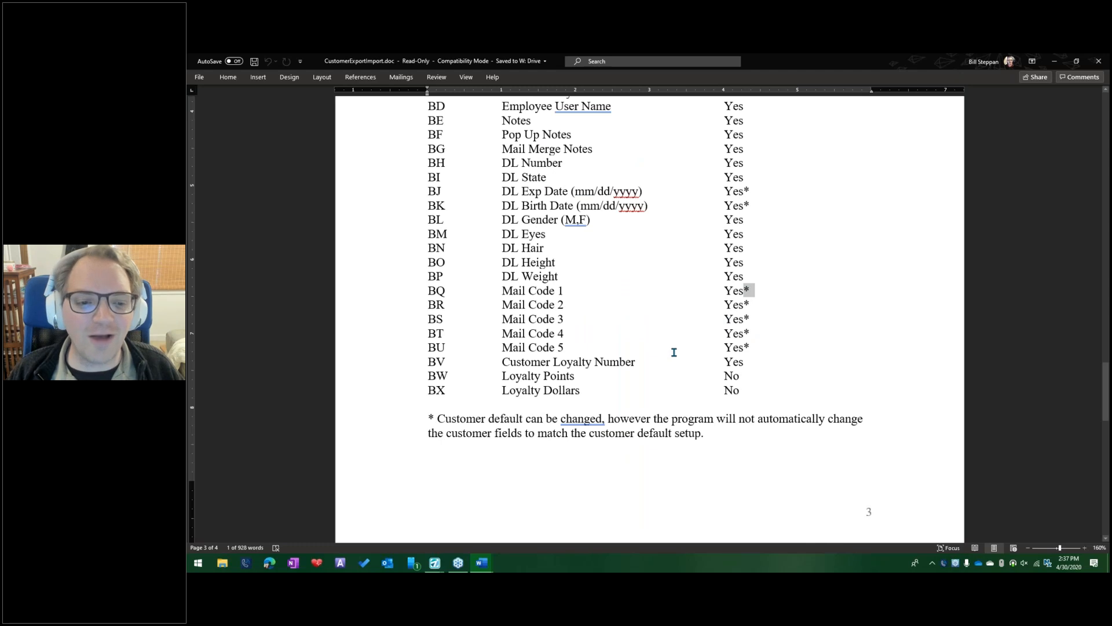
Step: Read the footnotes on customer defaults, phone numbers, the required date format and credit card types
{"action": "scroll", "coordinate": [673, 353], "scroll_direction": "down", "scroll_amount": 2}
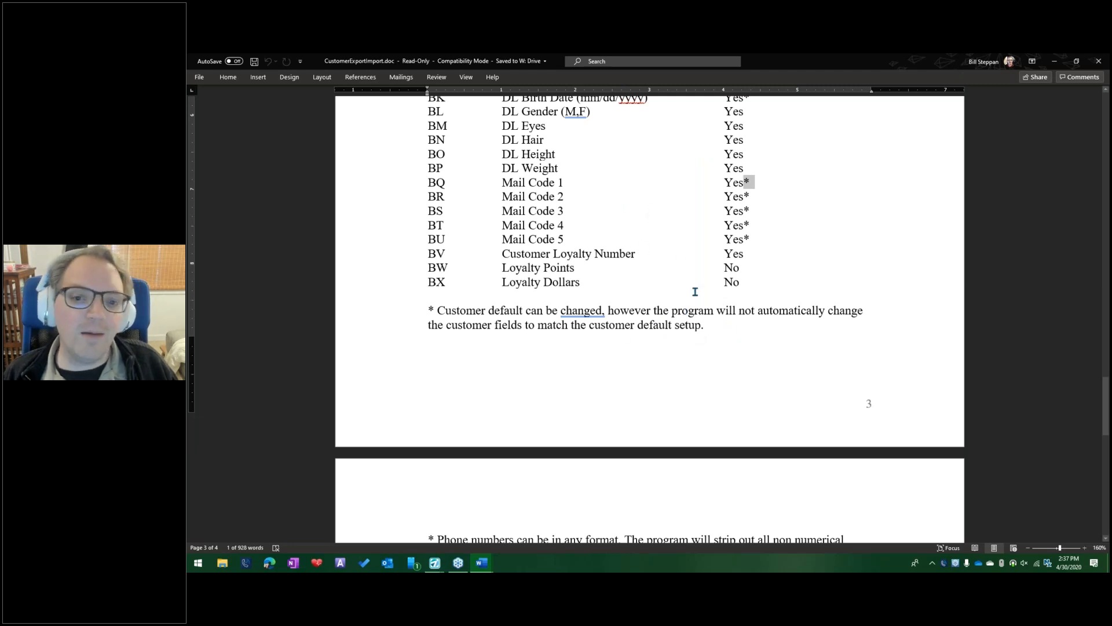
{"action": "scroll", "coordinate": [716, 296], "scroll_direction": "down", "scroll_amount": 1}
{"action": "scroll", "coordinate": [717, 296], "scroll_direction": "down", "scroll_amount": 3}
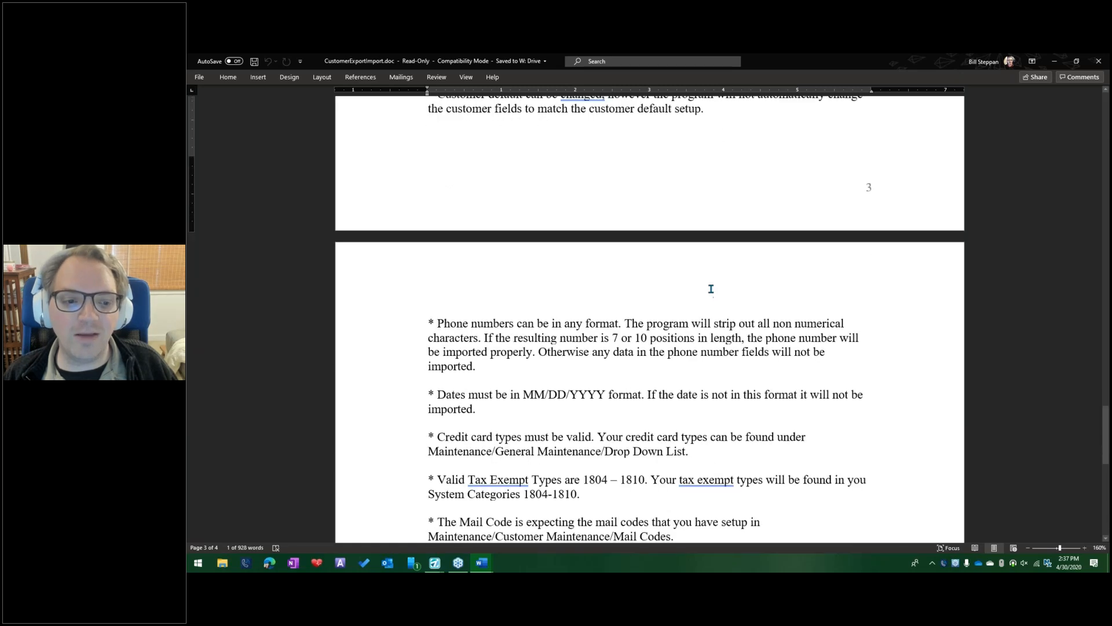
{"action": "scroll", "coordinate": [707, 286], "scroll_direction": "down", "scroll_amount": 2}
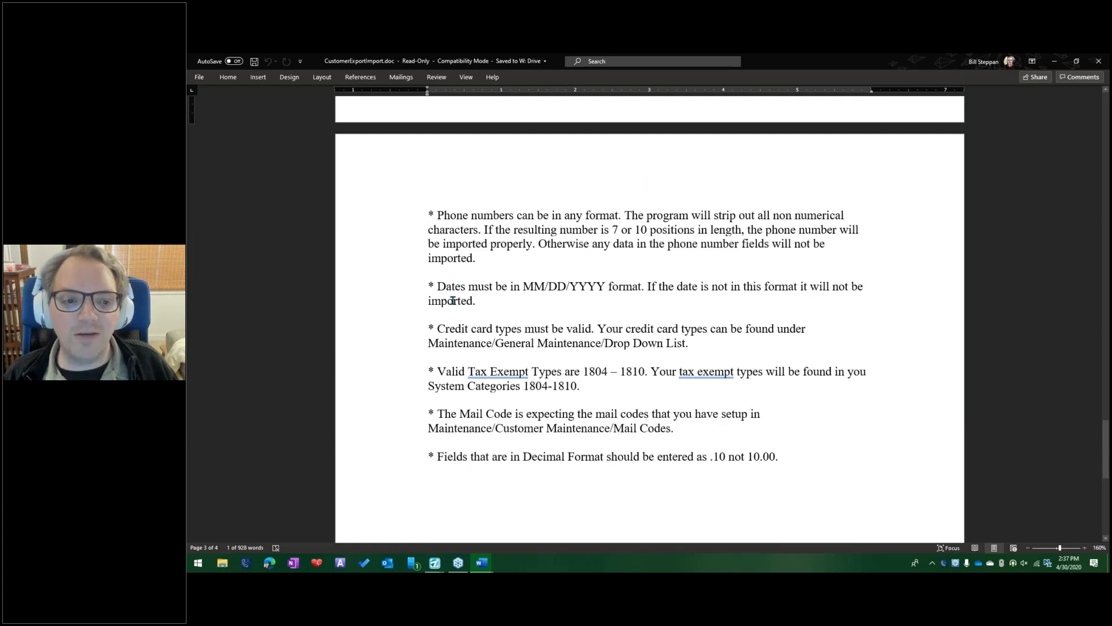
{"action": "left_click_drag", "start_coordinate": [531, 285], "coordinate": [607, 286]}
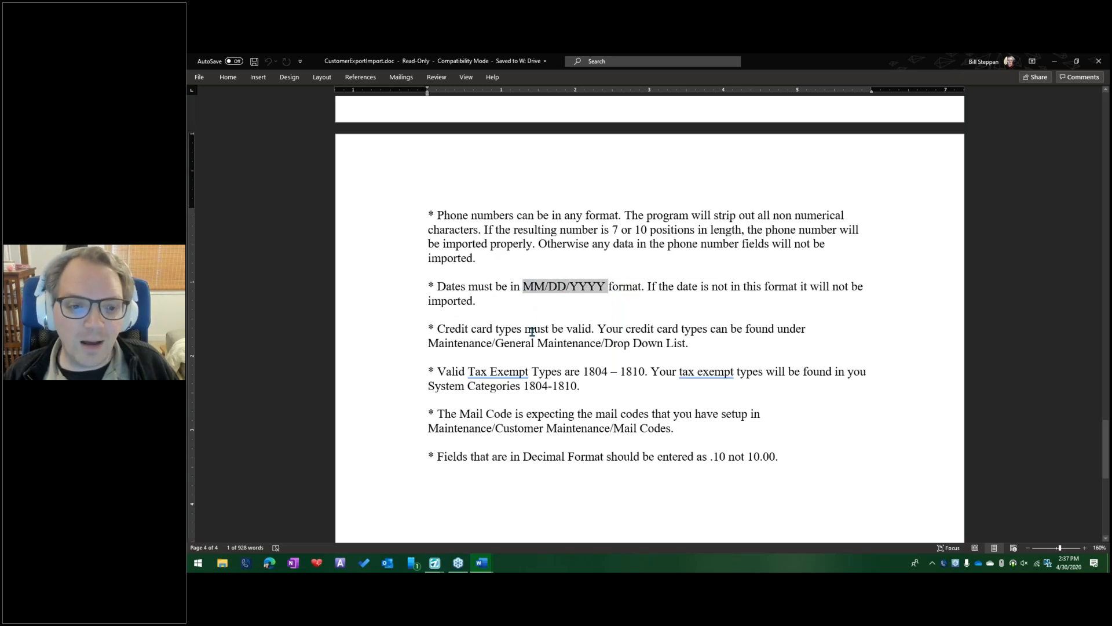
{"action": "left_click", "coordinate": [463, 338]}
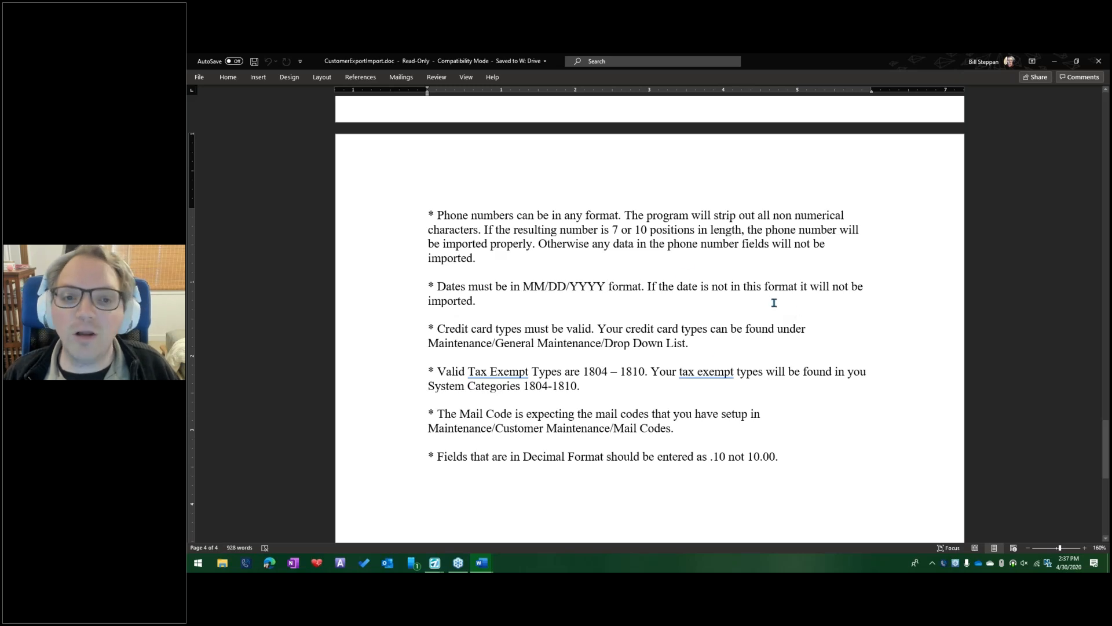
Step: Examine the notes on valid tax exempt types, mail code setup and how decimal format fields should be entered
{"action": "scroll", "coordinate": [774, 302], "scroll_direction": "down", "scroll_amount": 2}
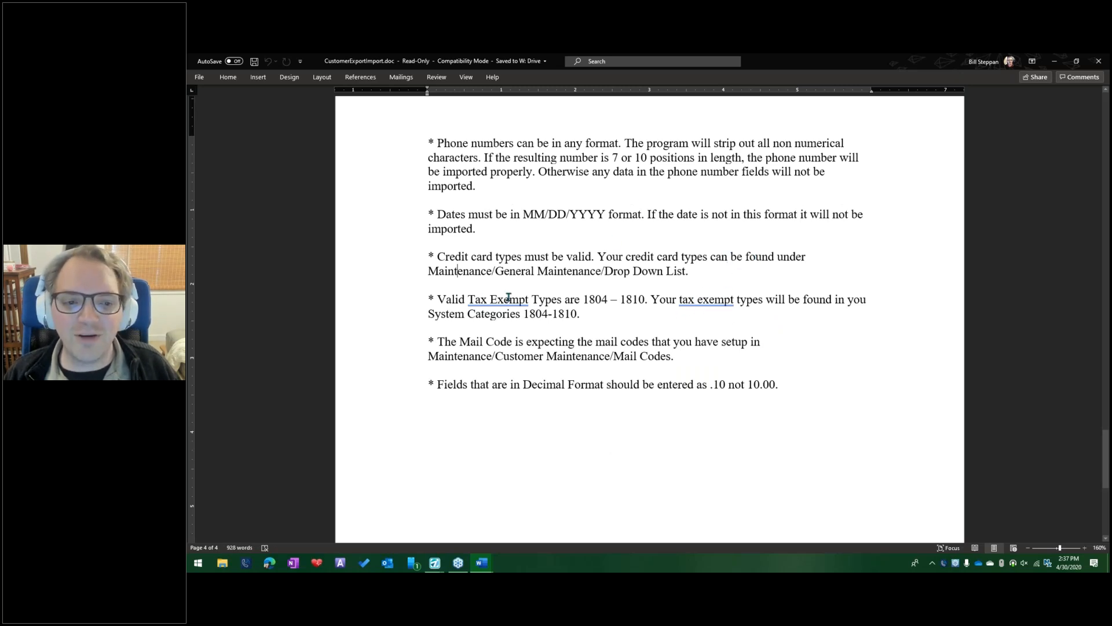
{"action": "left_click_drag", "start_coordinate": [584, 299], "coordinate": [648, 299]}
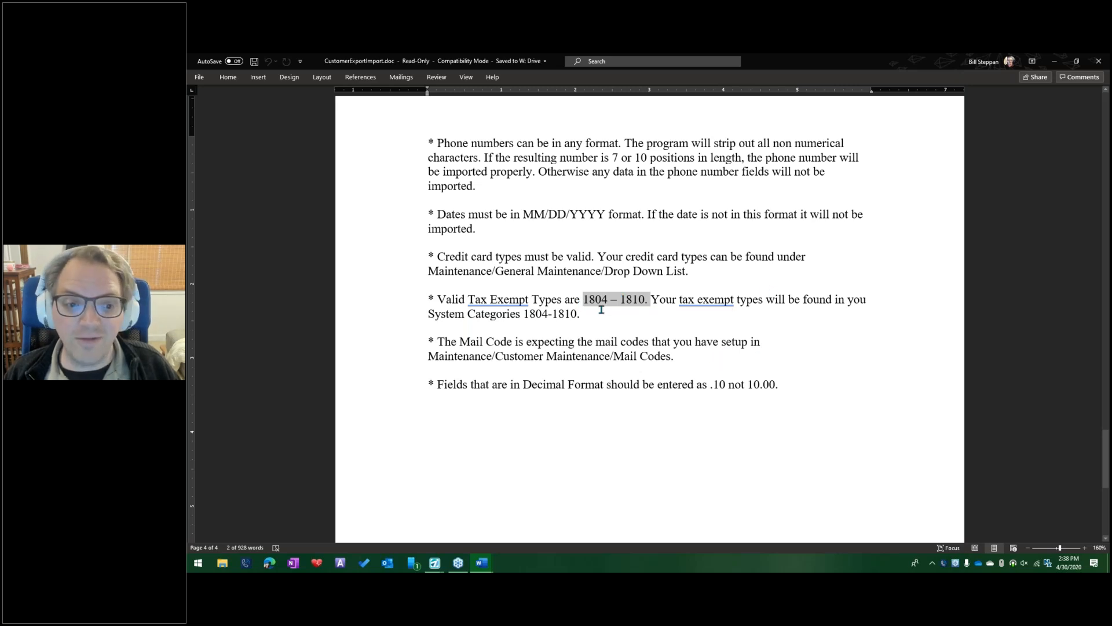
{"action": "left_click_drag", "start_coordinate": [524, 313], "coordinate": [576, 314]}
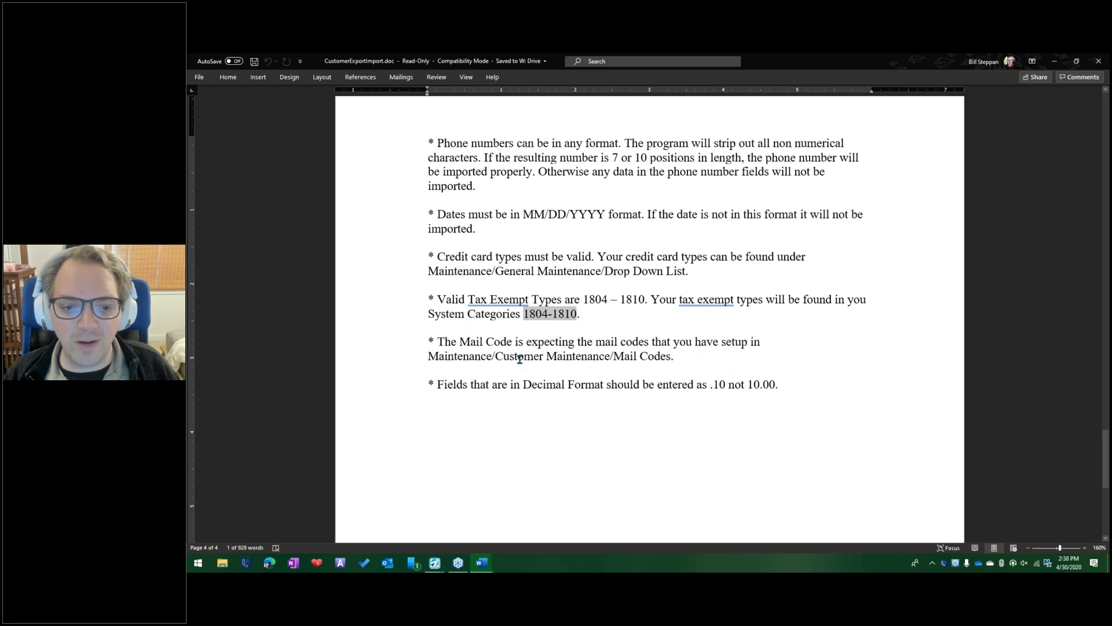
{"action": "left_click_drag", "start_coordinate": [438, 355], "coordinate": [599, 356]}
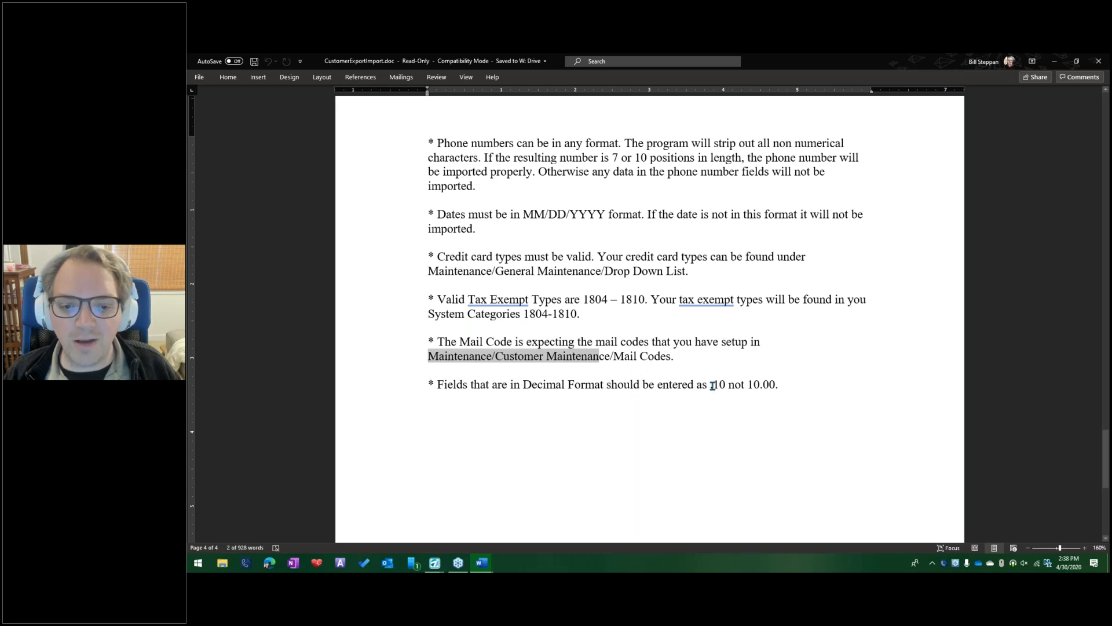
{"action": "left_click_drag", "start_coordinate": [716, 385], "coordinate": [779, 385]}
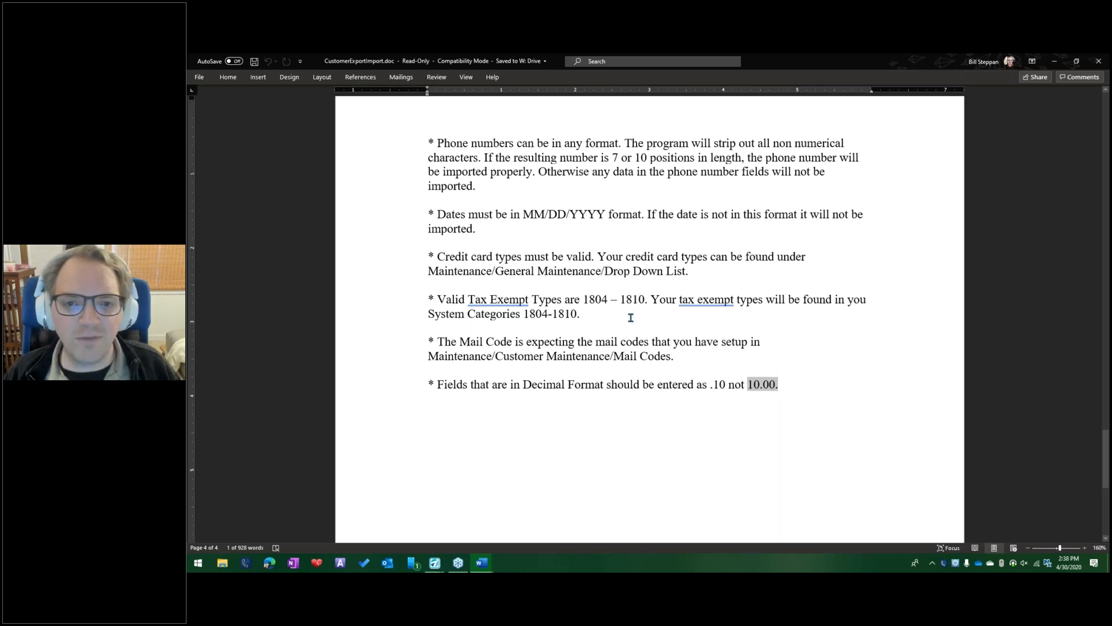
{"action": "scroll", "coordinate": [632, 319], "scroll_direction": "down", "scroll_amount": 3}
{"action": "scroll", "coordinate": [723, 355], "scroll_direction": "up", "scroll_amount": 8}
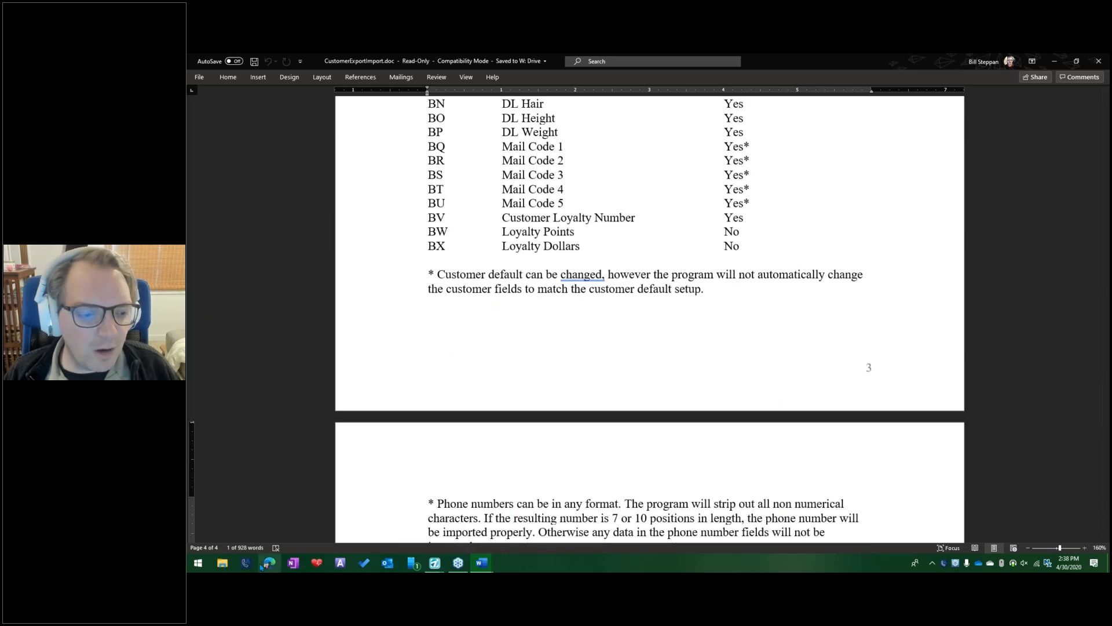
Step: Switch to AIM, confirm that the documentation was read and a backup exists, and start exporting all Dubuque customer types
{"action": "mouse_move", "coordinate": [415, 565]}
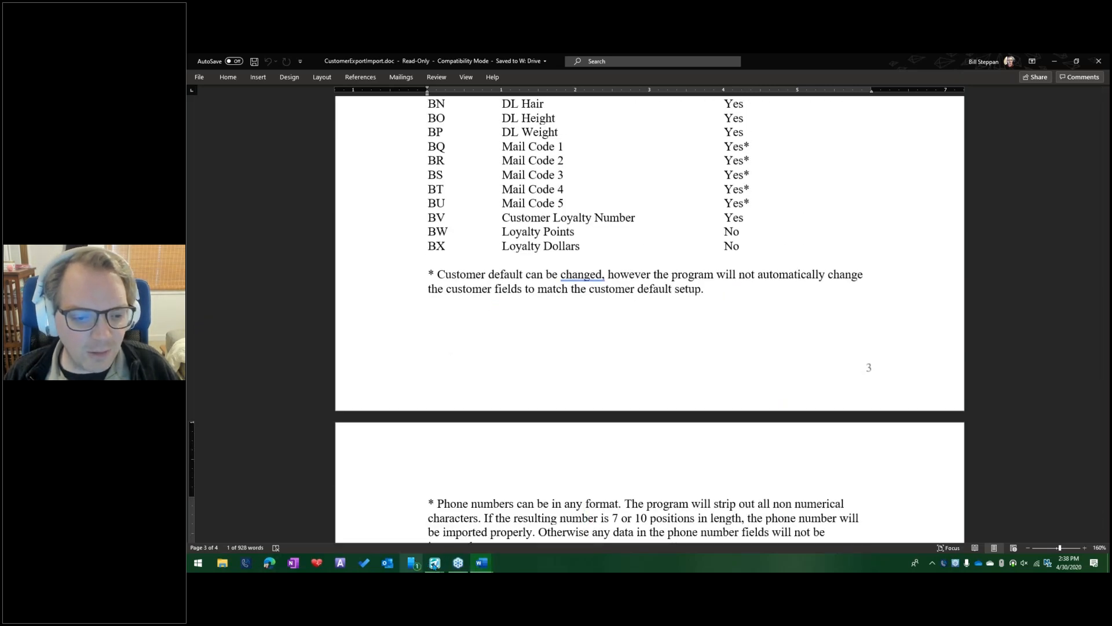
{"action": "left_click", "coordinate": [390, 521]}
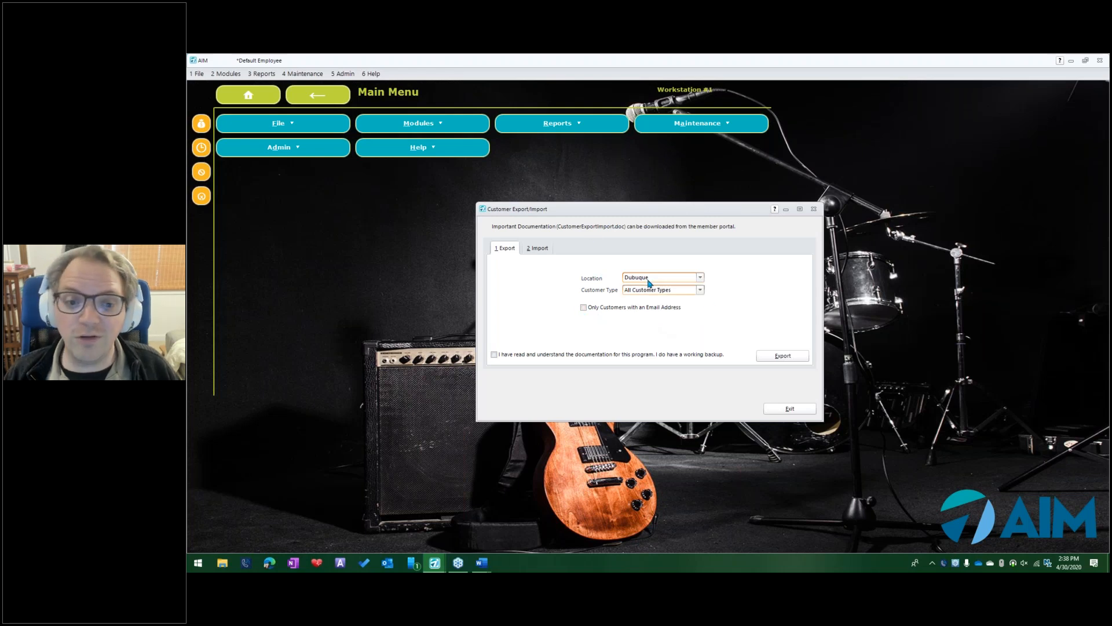
{"action": "left_click", "coordinate": [556, 355]}
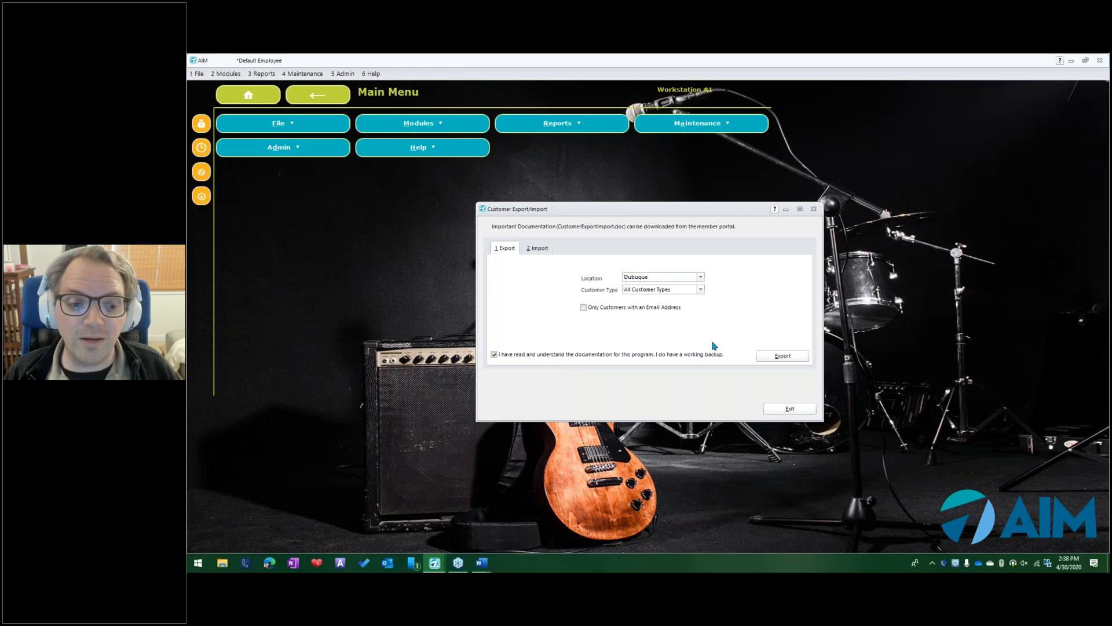
{"action": "left_click", "coordinate": [792, 360]}
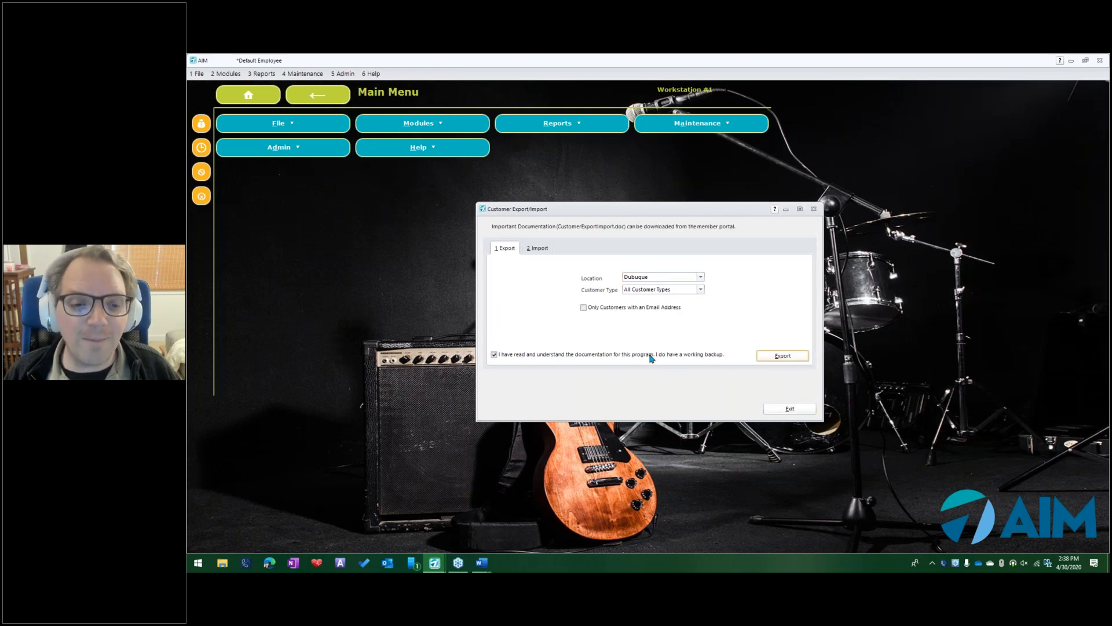
Step: Save the customer export to the Desktop as an Excel file named export import customer and complete the export
{"action": "left_click", "coordinate": [718, 282]}
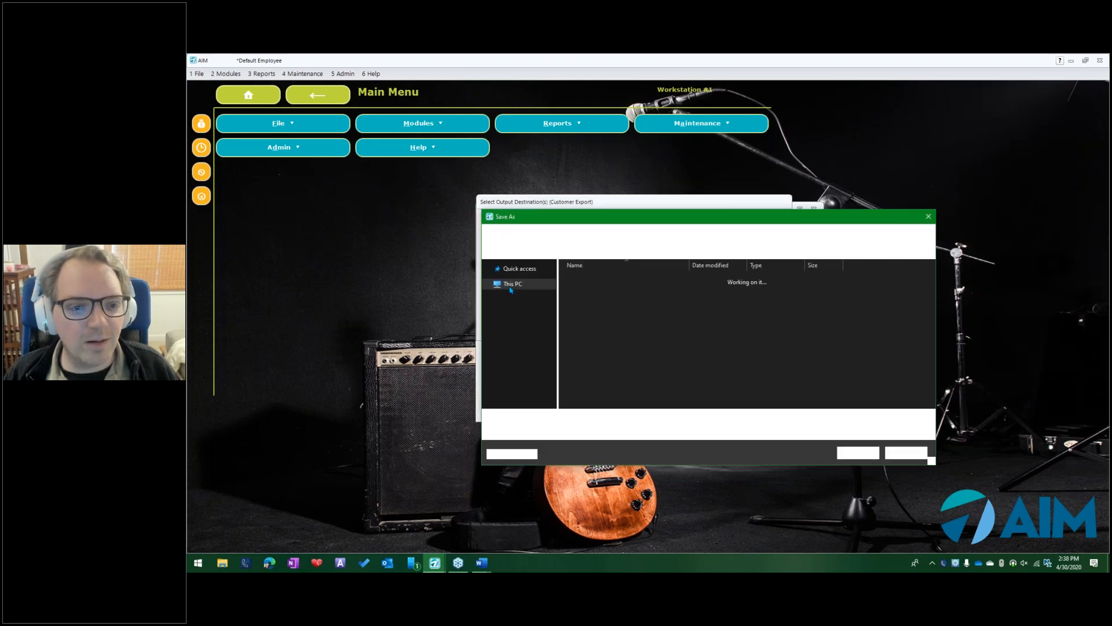
{"action": "type", "text": "cusomter"}
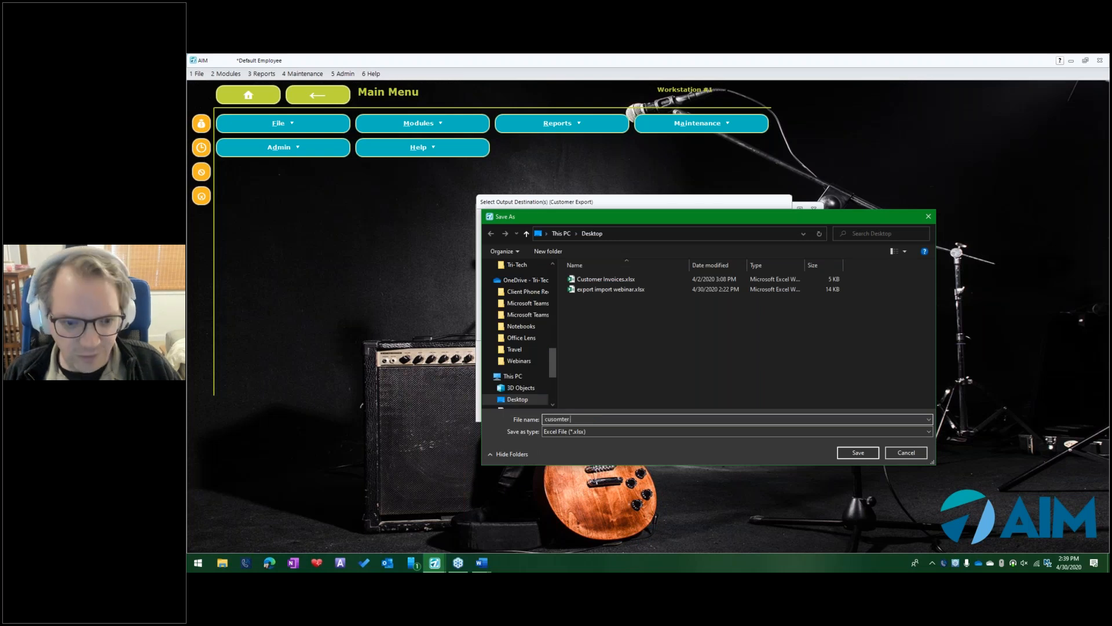
{"action": "key", "text": "BackSpace"}
{"action": "key", "text": "BackSpace"}
{"action": "key", "text": "BackSpace"}
{"action": "key", "text": "BackSpace"}
{"action": "key", "text": "BackSpace"}
{"action": "key", "text": "BackSpace"}
{"action": "key", "text": "BackSpace"}
{"action": "key", "text": "BackSpace"}
{"action": "type", "text": "export impo"}
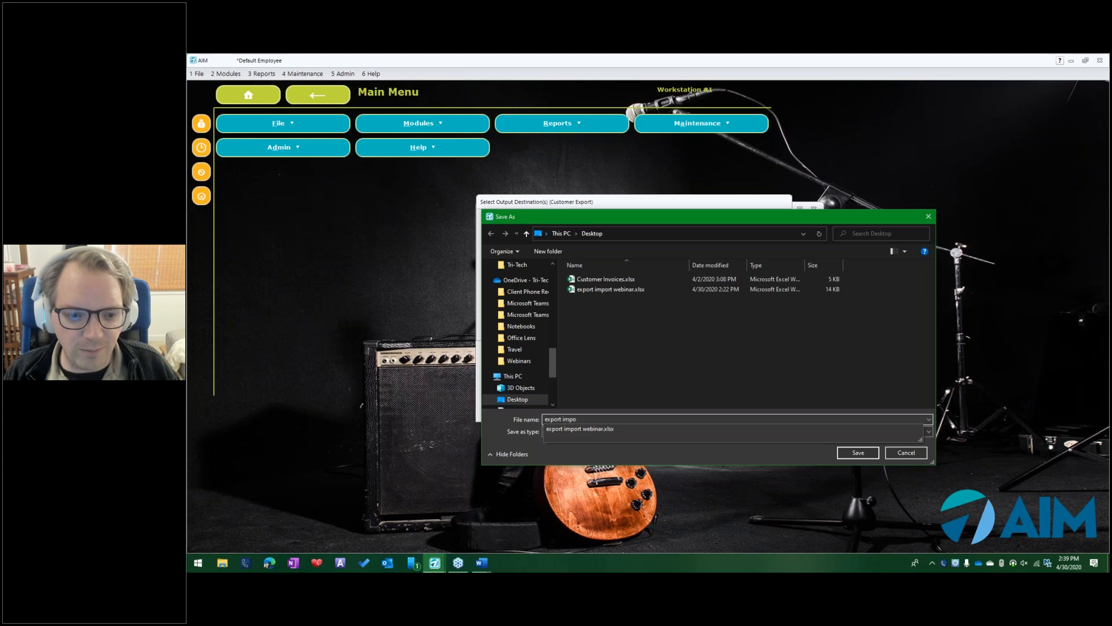
{"action": "type", "text": "rt customer"}
{"action": "key", "text": "Return"}
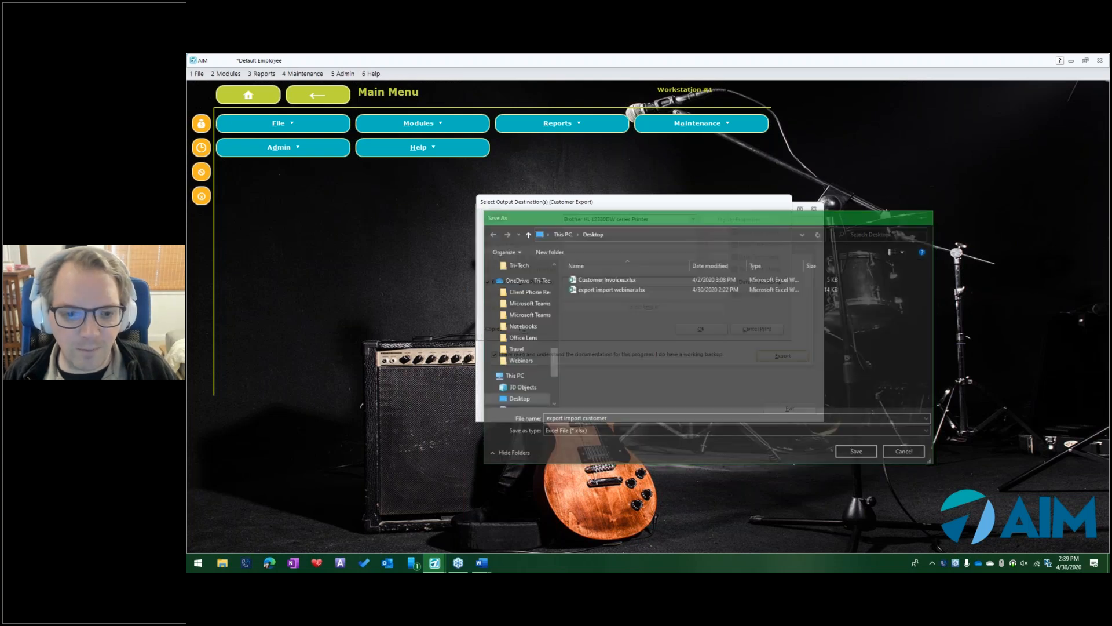
{"action": "left_click", "coordinate": [698, 328]}
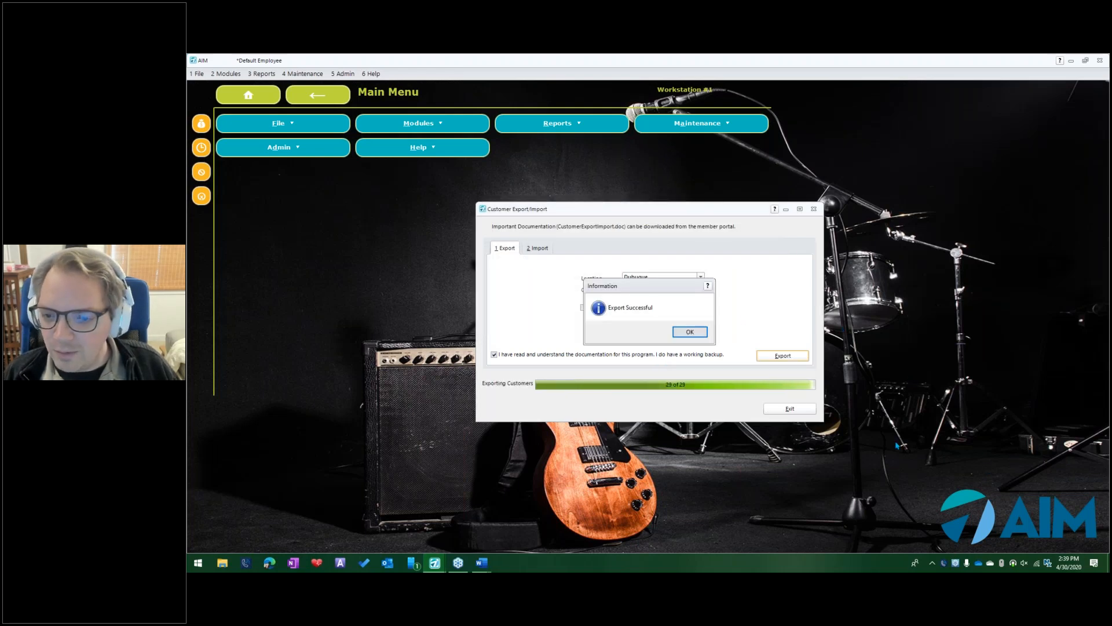
{"action": "left_click", "coordinate": [703, 331]}
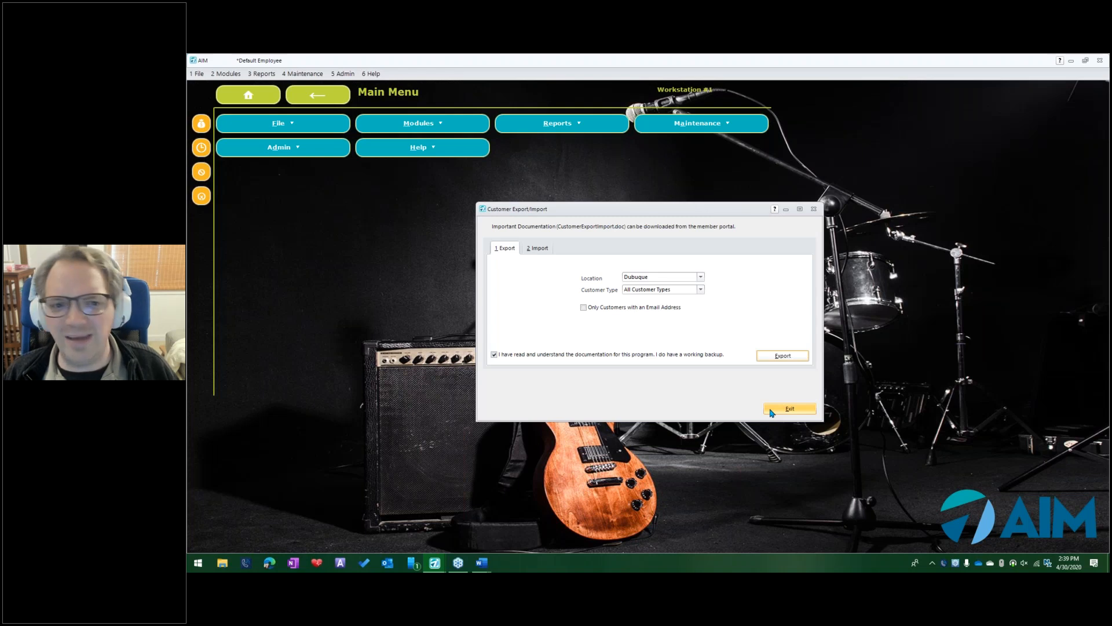
Step: Look up where Customer Export/Import is located among the customer utilities
{"action": "left_click", "coordinate": [228, 74]}
{"action": "mouse_move", "coordinate": [238, 130]}
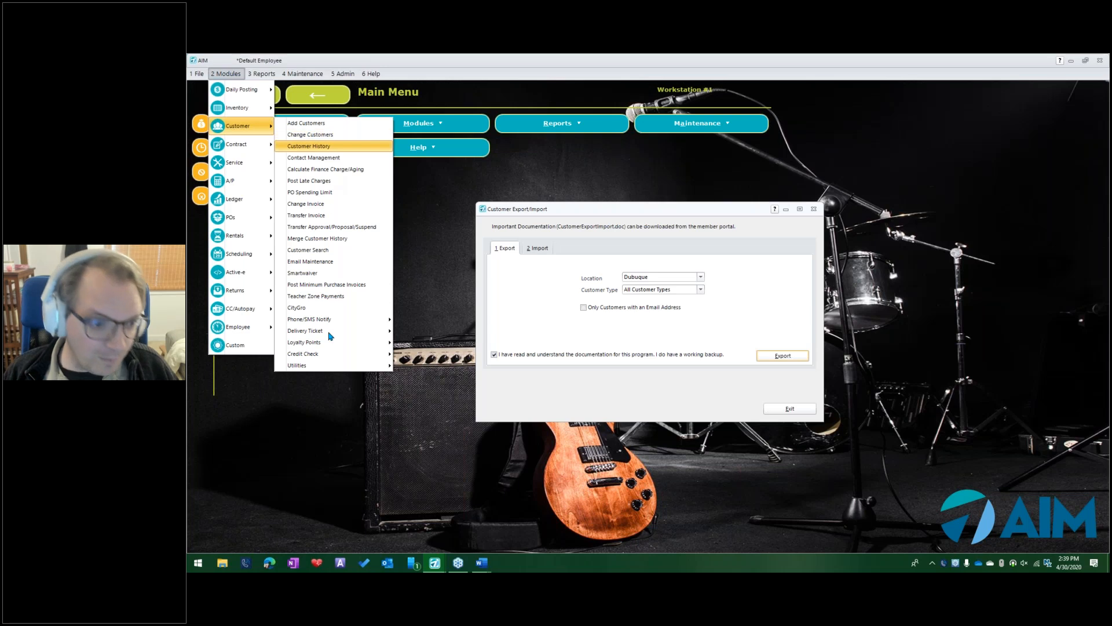
{"action": "mouse_move", "coordinate": [321, 371]}
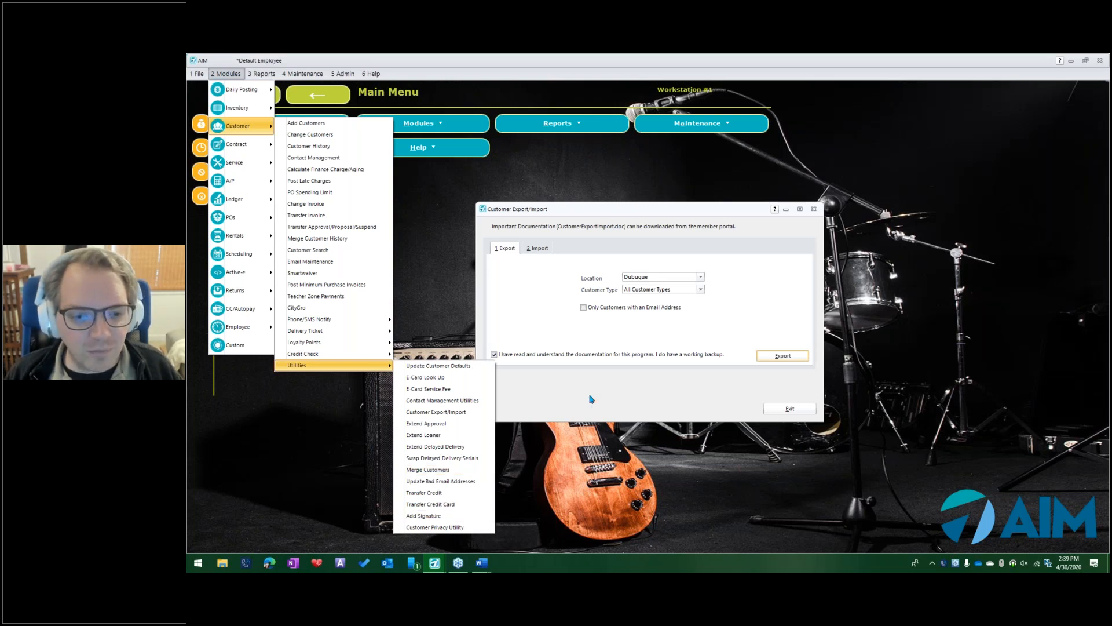
{"action": "left_click", "coordinate": [725, 359]}
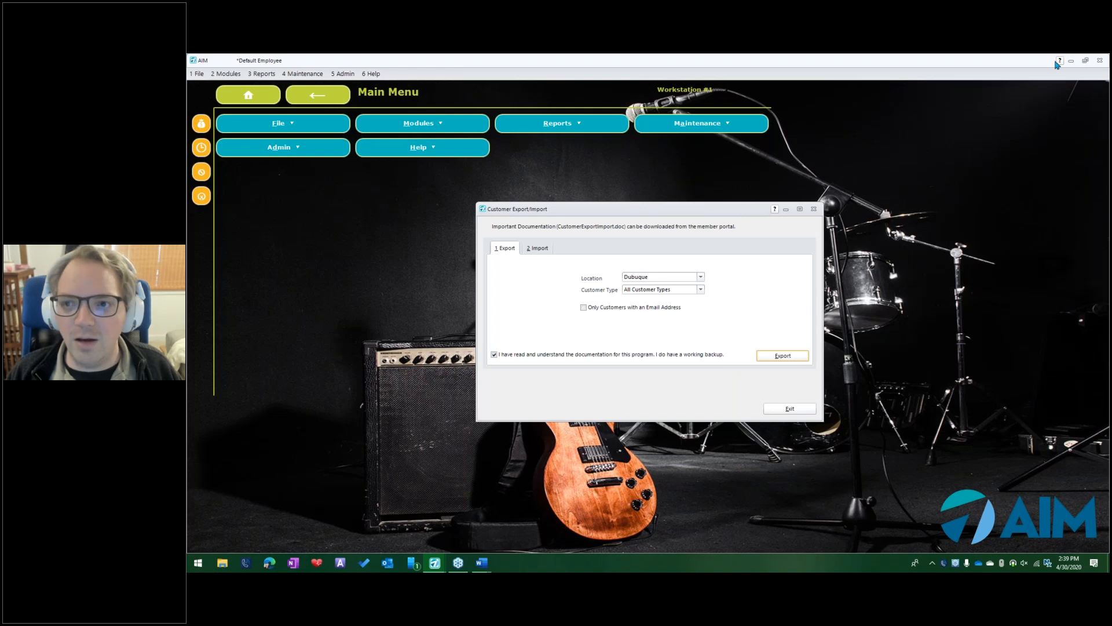
Step: Clear AIM and both documentation files off the screen and open the exported export import customer workbook from the desktop
{"action": "left_click", "coordinate": [1073, 62]}
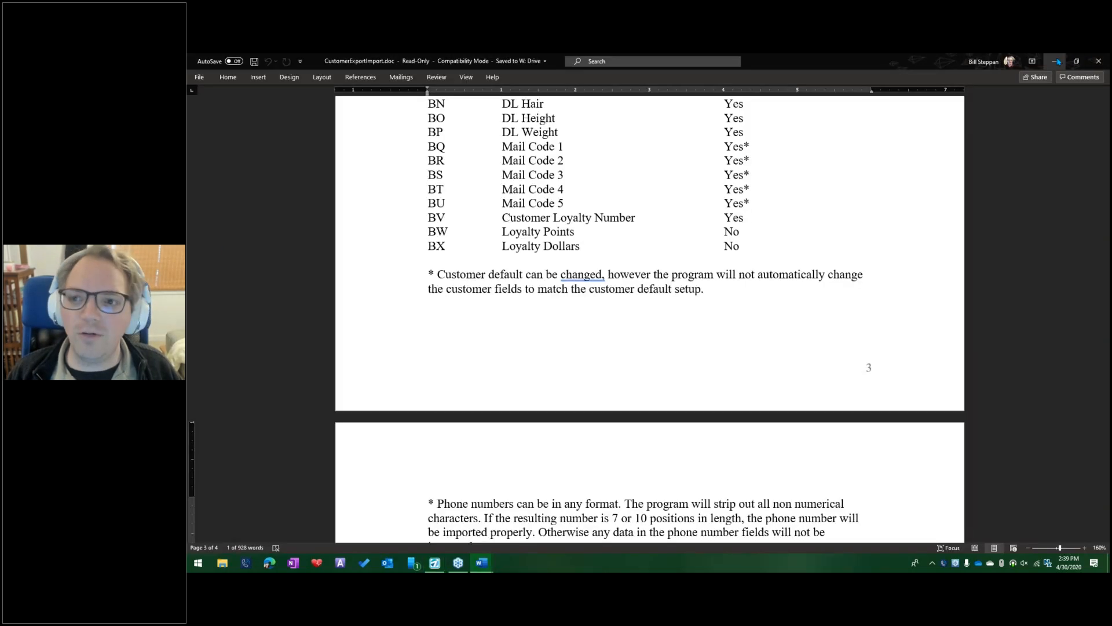
{"action": "left_click", "coordinate": [1055, 61]}
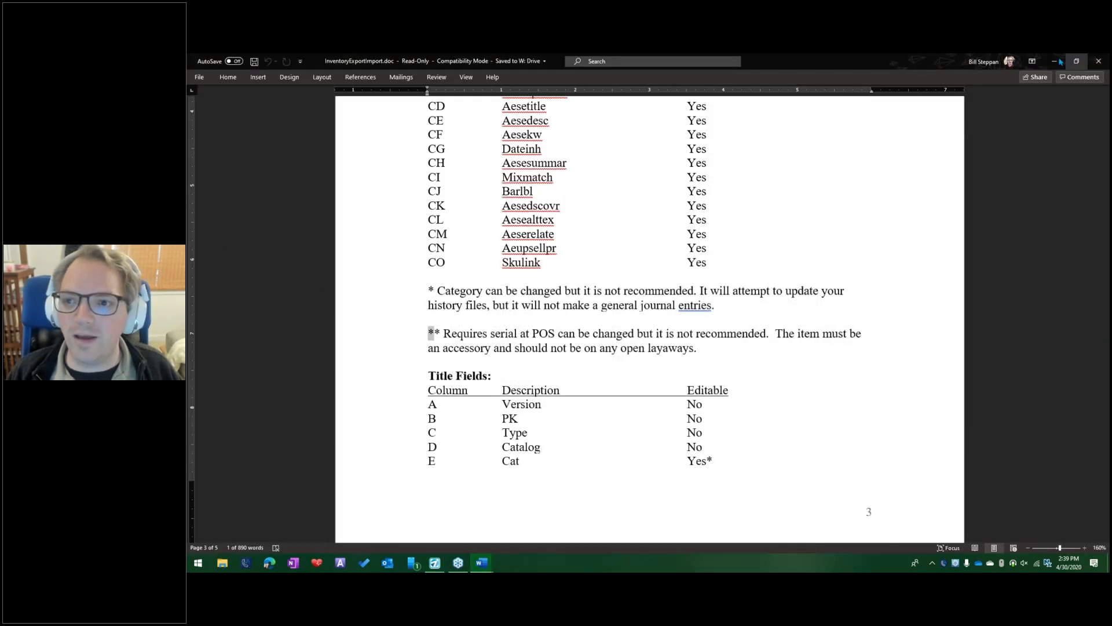
{"action": "left_click", "coordinate": [1054, 61]}
{"action": "left_click", "coordinate": [203, 321]}
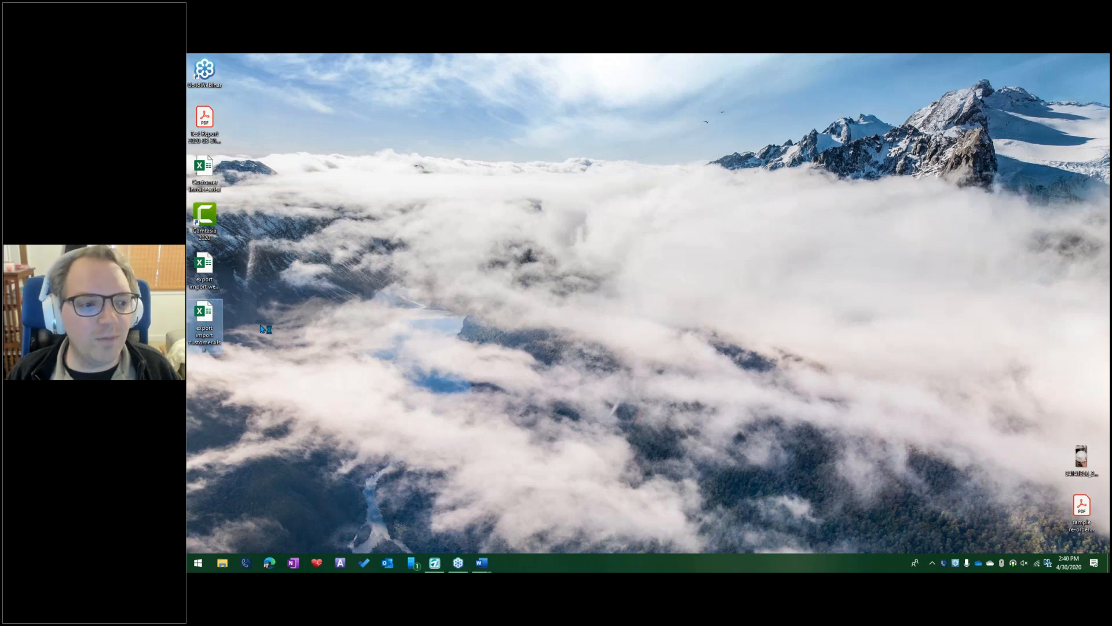
{"action": "key", "text": "Return"}
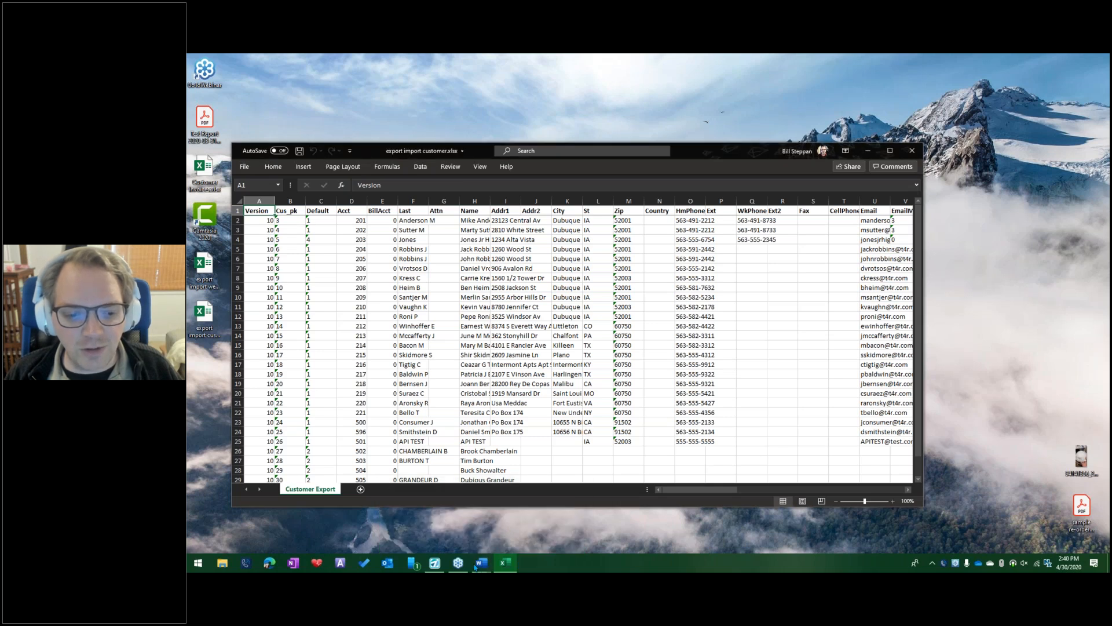
Step: Return to the customer documentation in Word and check whether Bill Account Number in the Customer Fields table is editable
{"action": "key", "text": "alt+Tab"}
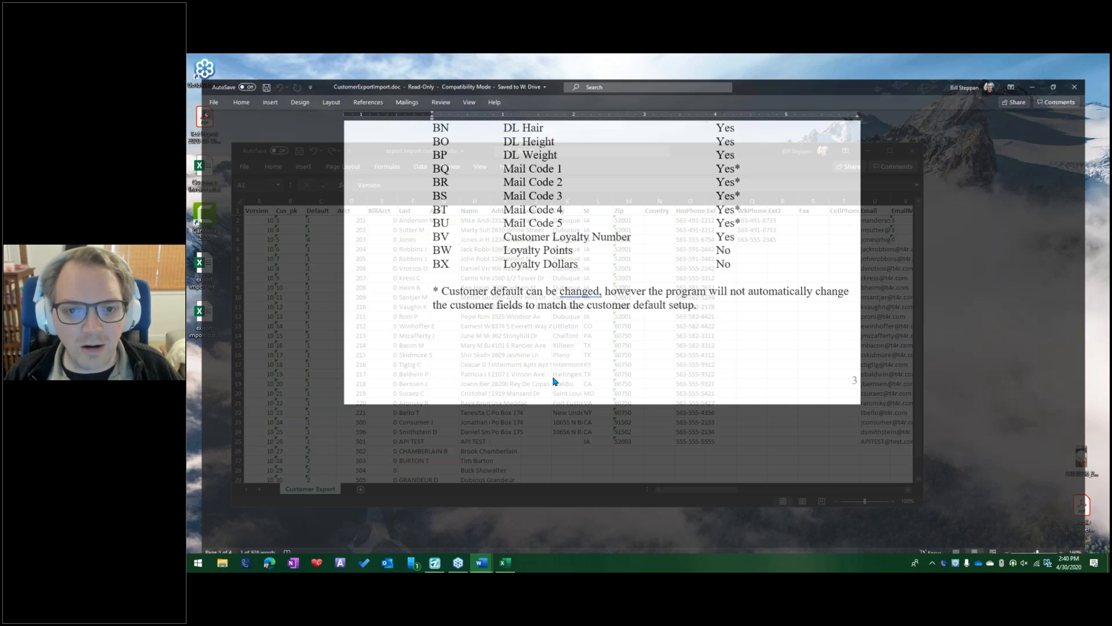
{"action": "scroll", "coordinate": [797, 290], "scroll_direction": "up", "scroll_amount": 10}
{"action": "scroll", "coordinate": [650, 319], "scroll_direction": "up", "scroll_amount": 12}
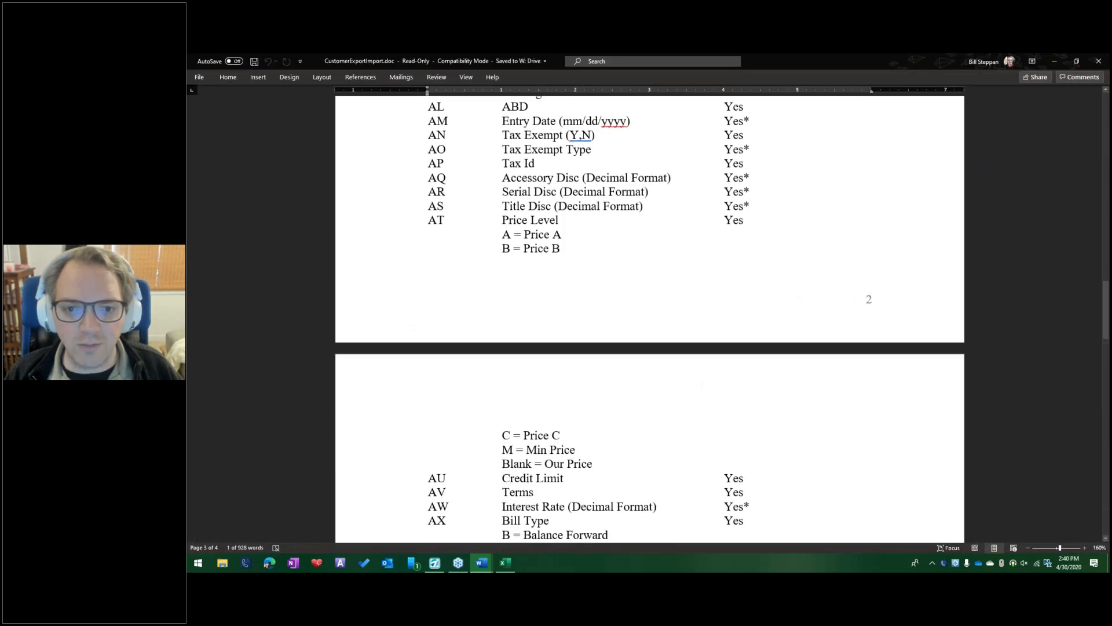
{"action": "scroll", "coordinate": [649, 319], "scroll_direction": "up", "scroll_amount": 3}
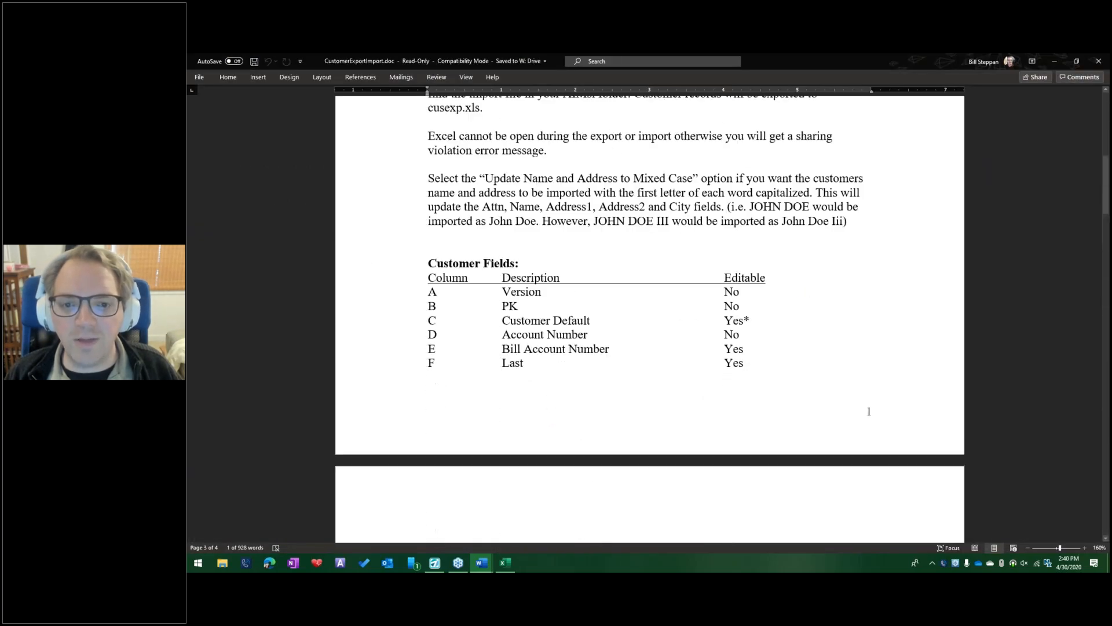
{"action": "scroll", "coordinate": [785, 278], "scroll_direction": "down", "scroll_amount": 2}
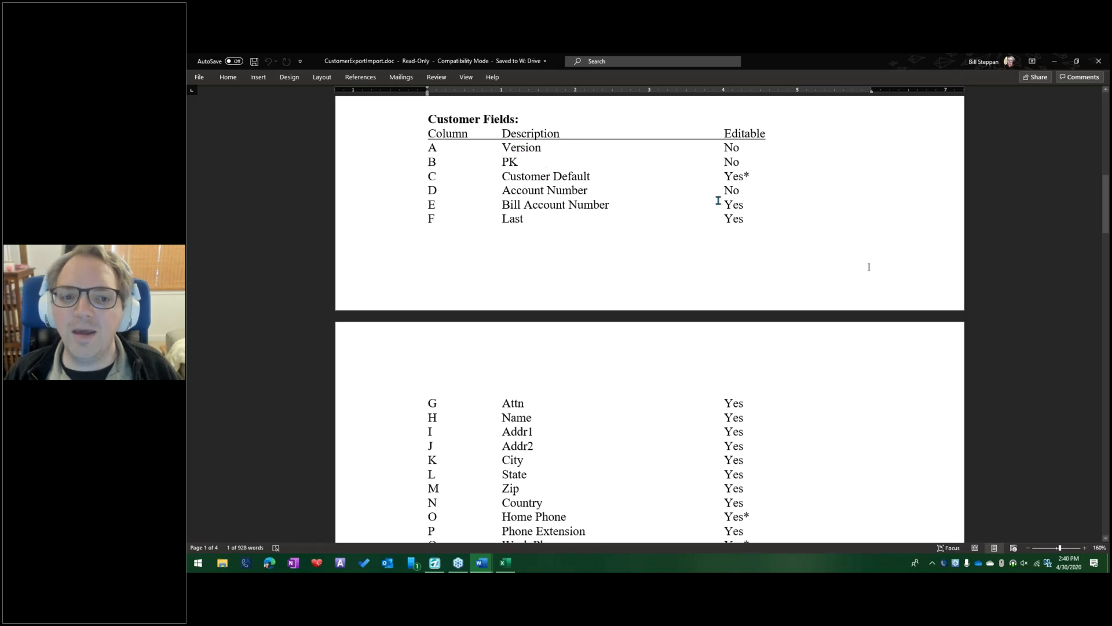
{"action": "scroll", "coordinate": [743, 272], "scroll_direction": "down", "scroll_amount": 2}
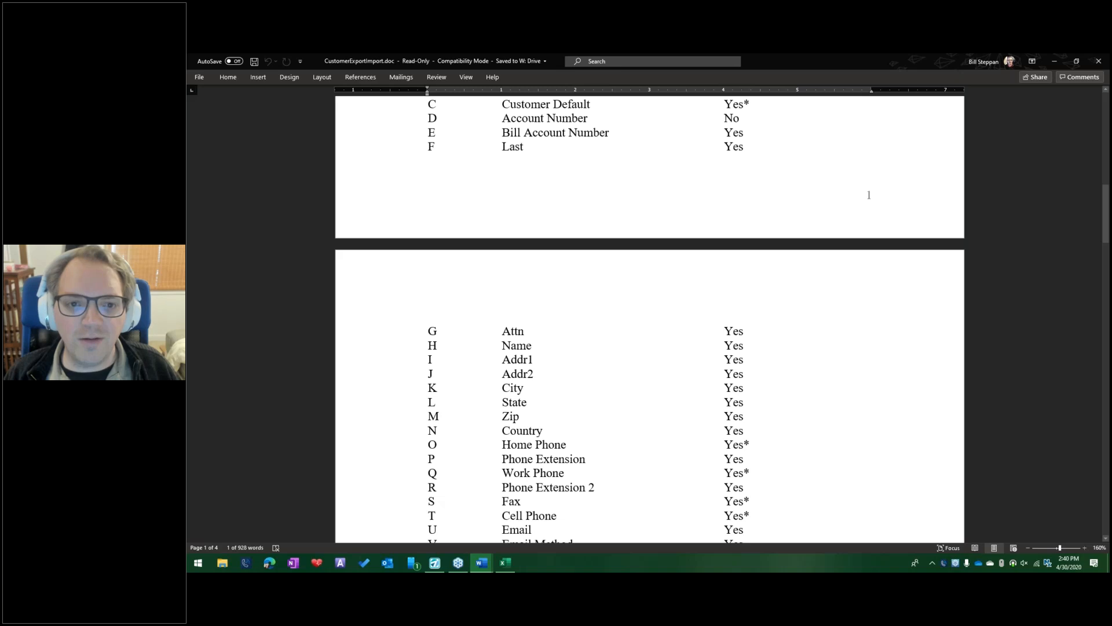
{"action": "scroll", "coordinate": [764, 233], "scroll_direction": "up", "scroll_amount": 3}
{"action": "left_click_drag", "start_coordinate": [508, 273], "coordinate": [634, 284]}
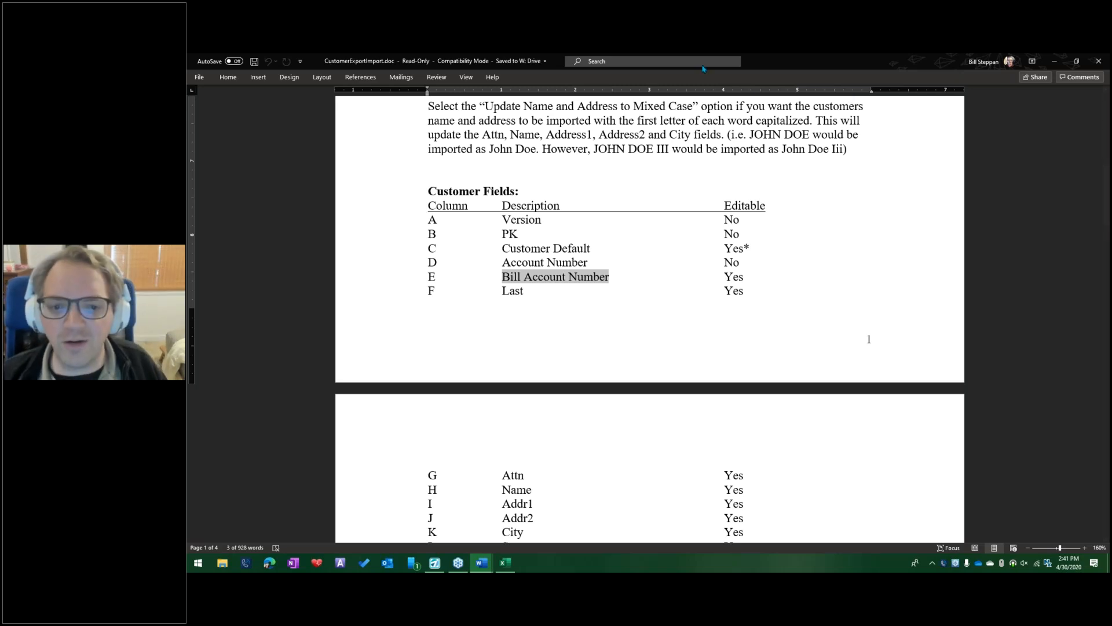
{"action": "double_click", "coordinate": [729, 277]}
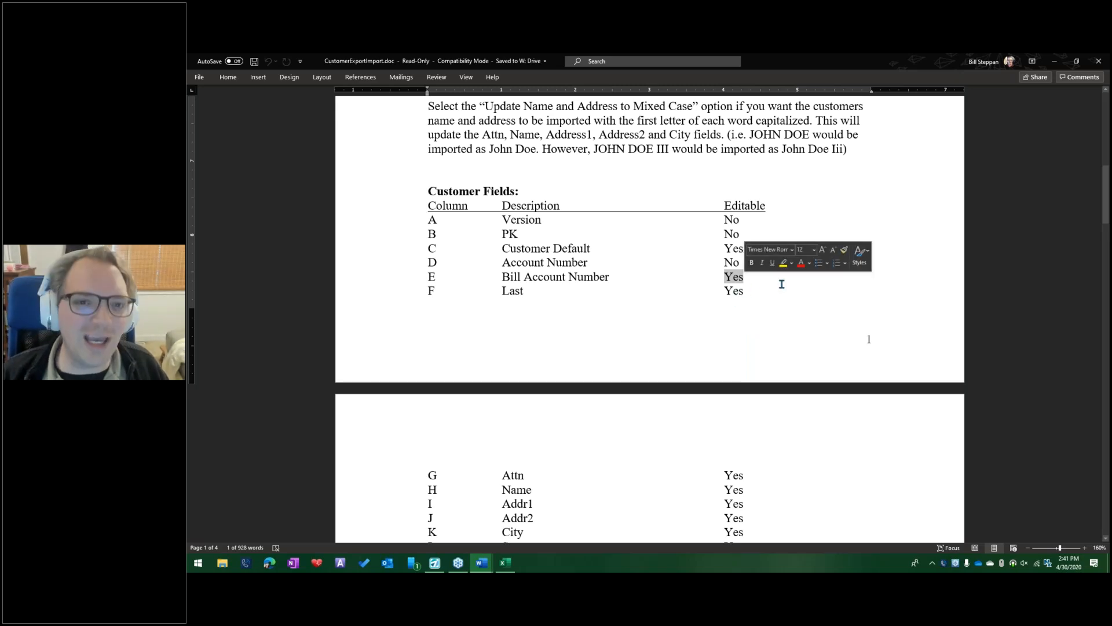
Step: Review the editability of the contact, phone, email and credit card fields, singling out the Zip entry
{"action": "scroll", "coordinate": [672, 325], "scroll_direction": "down", "scroll_amount": 5}
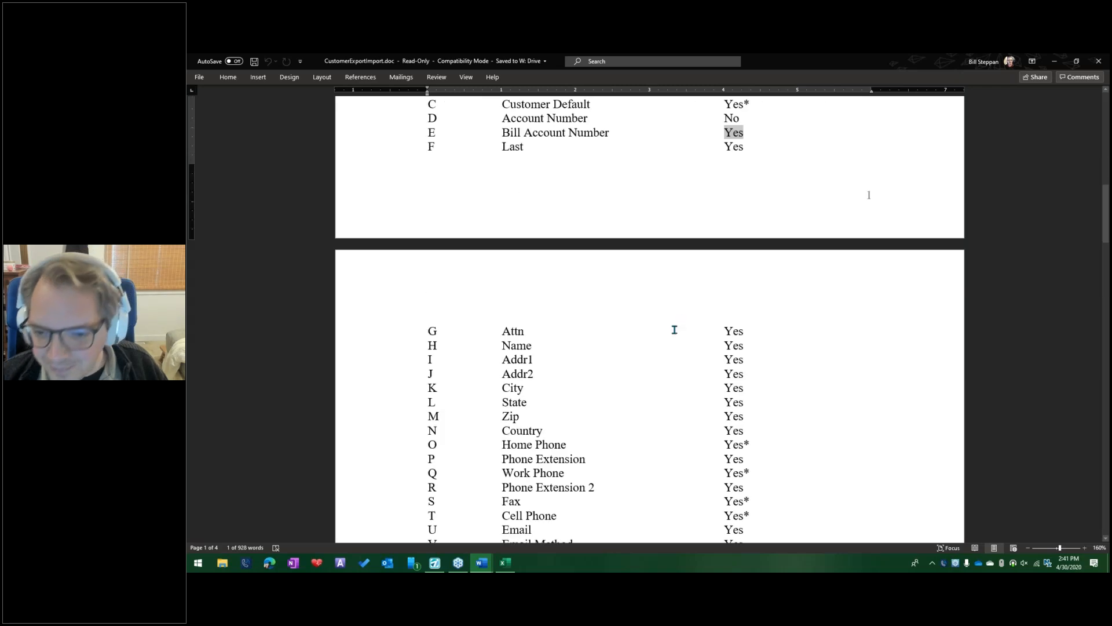
{"action": "scroll", "coordinate": [683, 340], "scroll_direction": "down", "scroll_amount": 1}
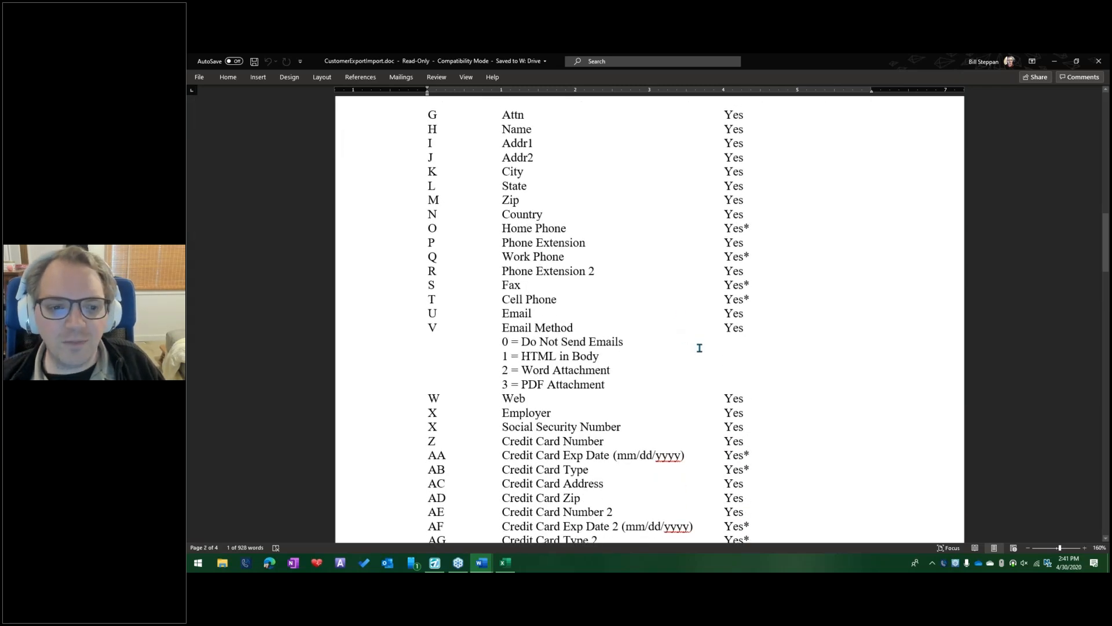
{"action": "scroll", "coordinate": [684, 349], "scroll_direction": "down", "scroll_amount": 1}
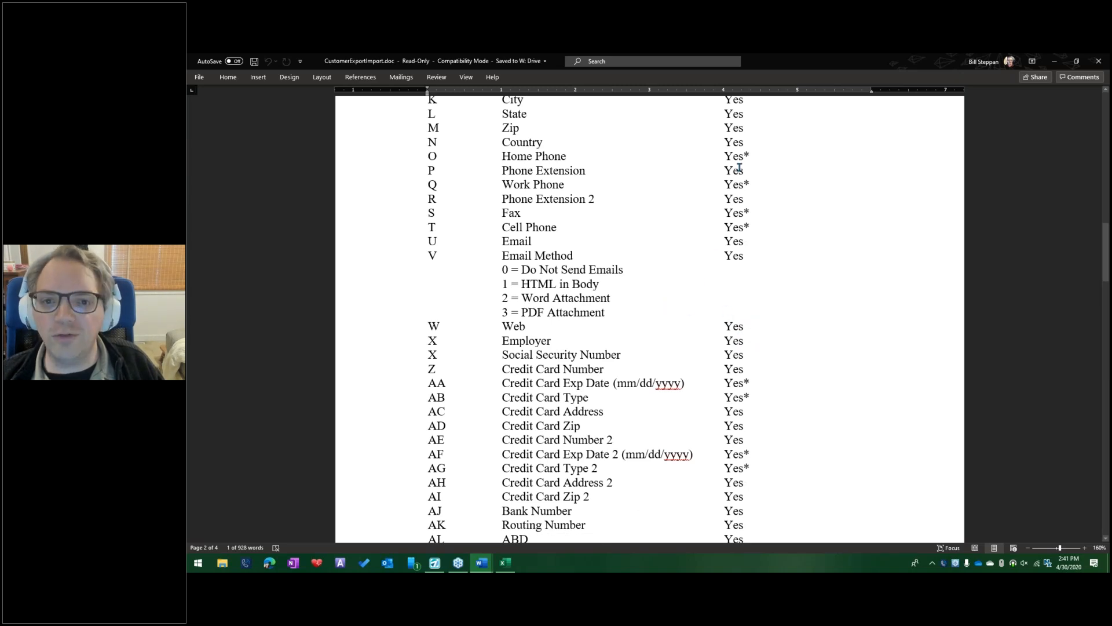
{"action": "scroll", "coordinate": [701, 191], "scroll_direction": "up", "scroll_amount": 1}
{"action": "double_click", "coordinate": [734, 199]}
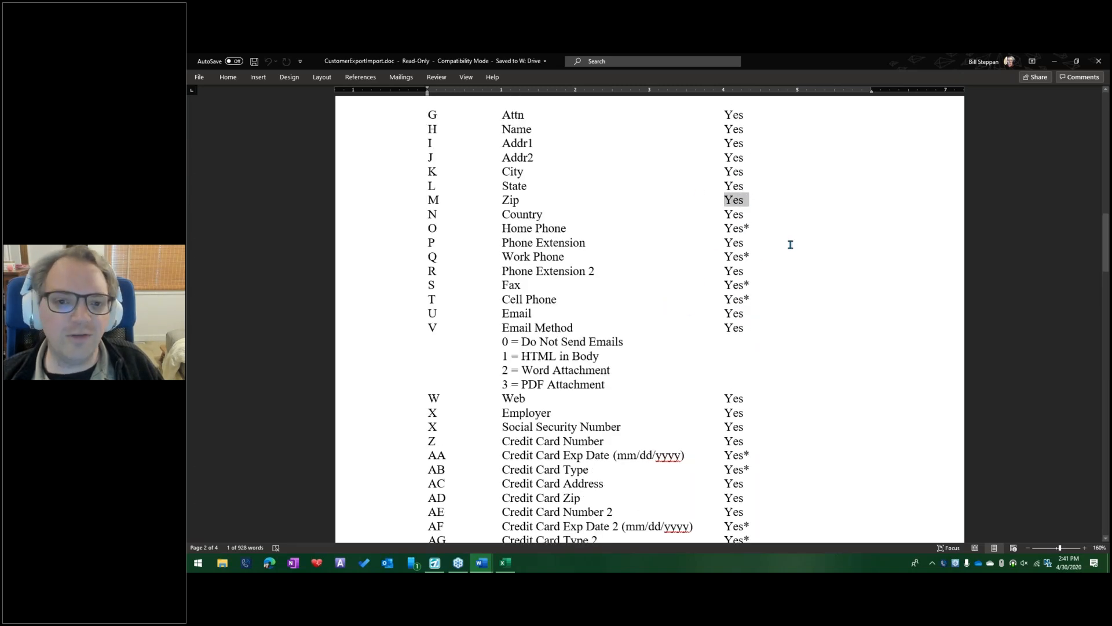
Step: Switch back to the exported customer workbook in Excel and open the zip code in cell M13 for editing
{"action": "left_click", "coordinate": [1055, 62]}
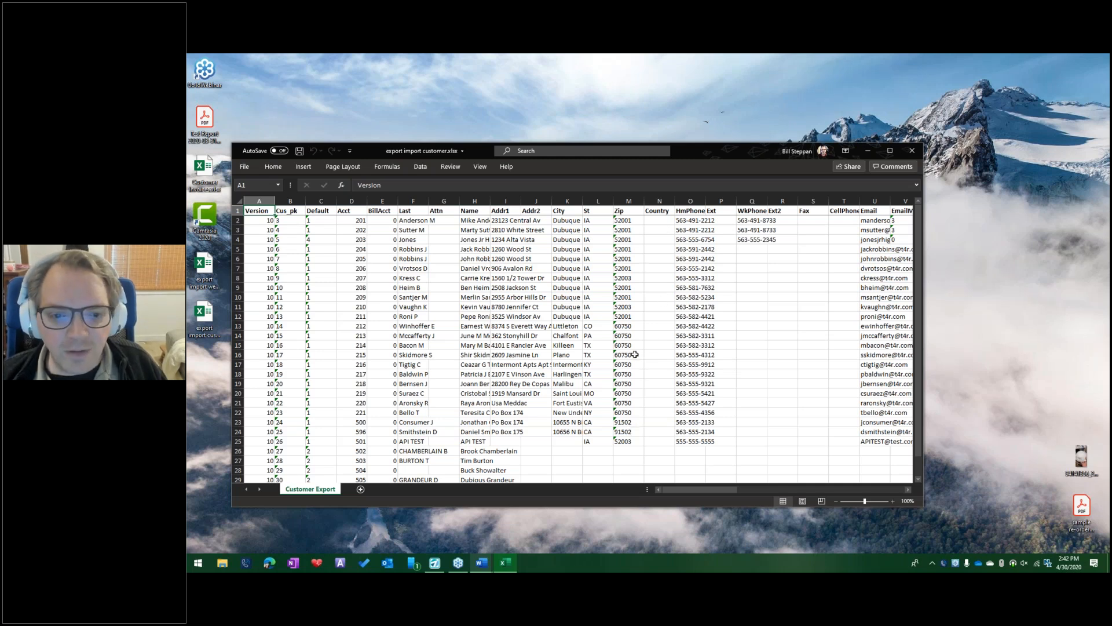
{"action": "left_click", "coordinate": [623, 326]}
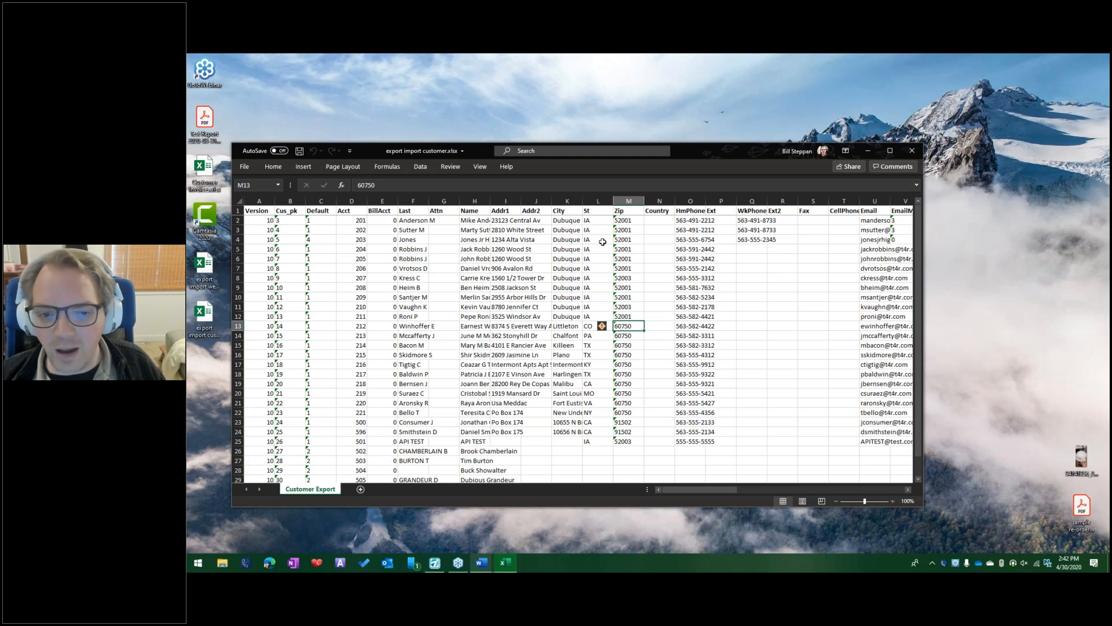
{"action": "left_click", "coordinate": [378, 185]}
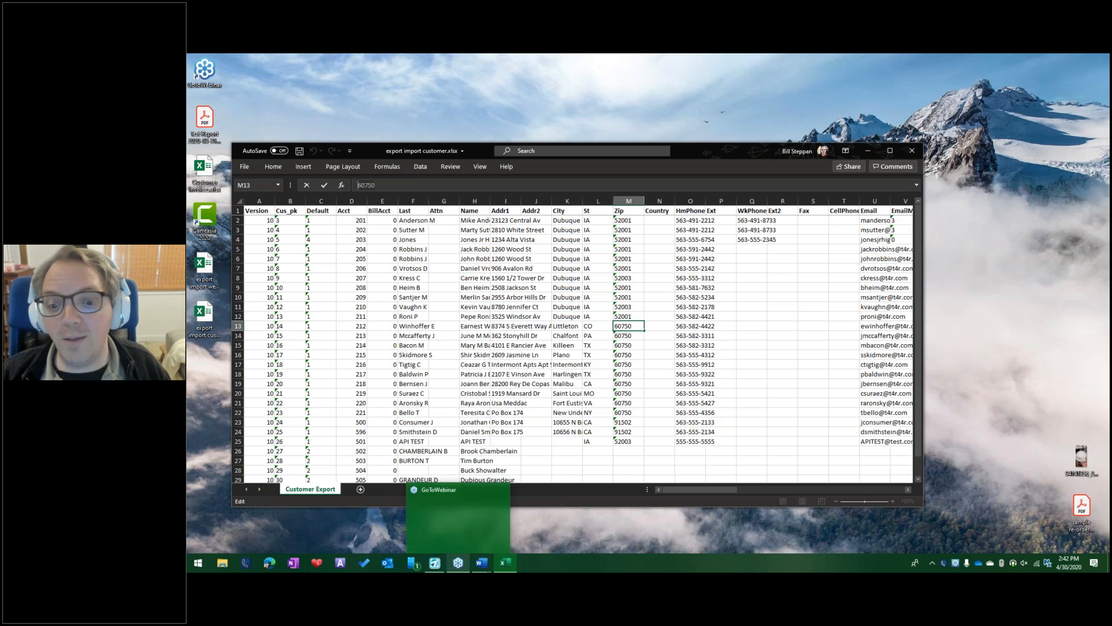
Step: Examine the tax, discount, credit, billing and driver's licence columns of the Customer Export sheet
{"action": "left_click", "coordinate": [759, 491]}
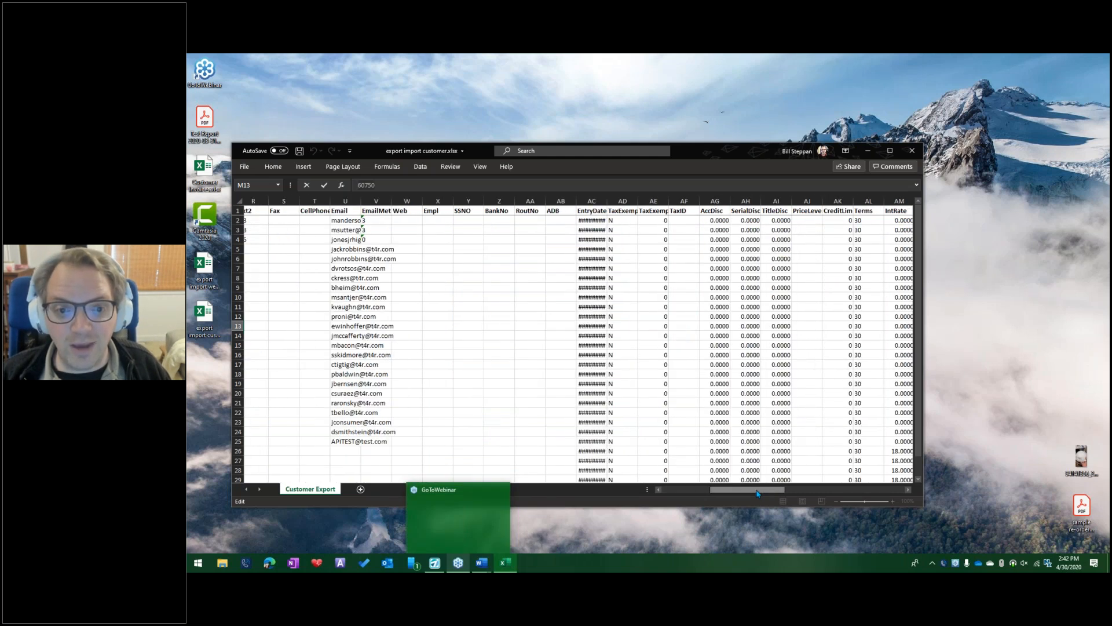
{"action": "left_click_drag", "start_coordinate": [768, 491], "coordinate": [805, 491]}
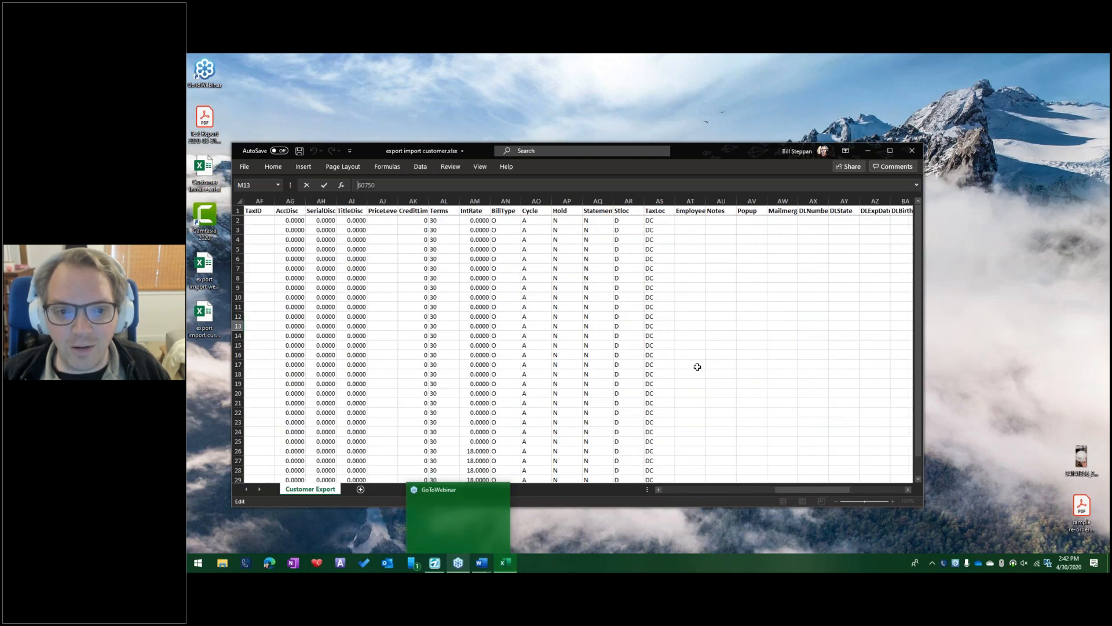
{"action": "left_click_drag", "start_coordinate": [739, 149], "coordinate": [730, 76]}
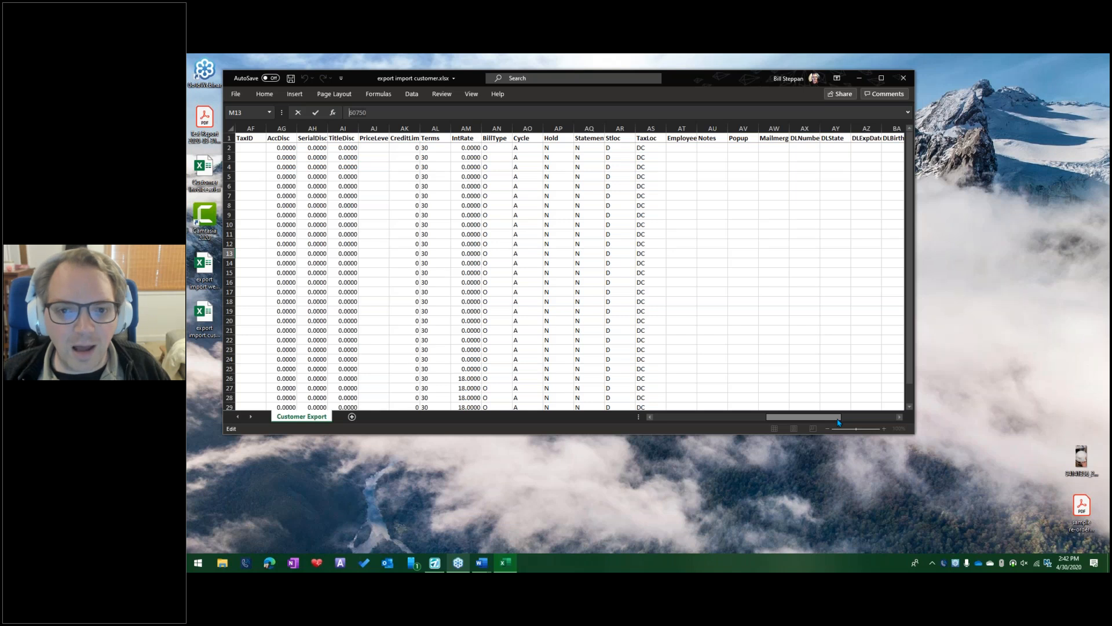
{"action": "left_click_drag", "start_coordinate": [818, 419], "coordinate": [782, 414]}
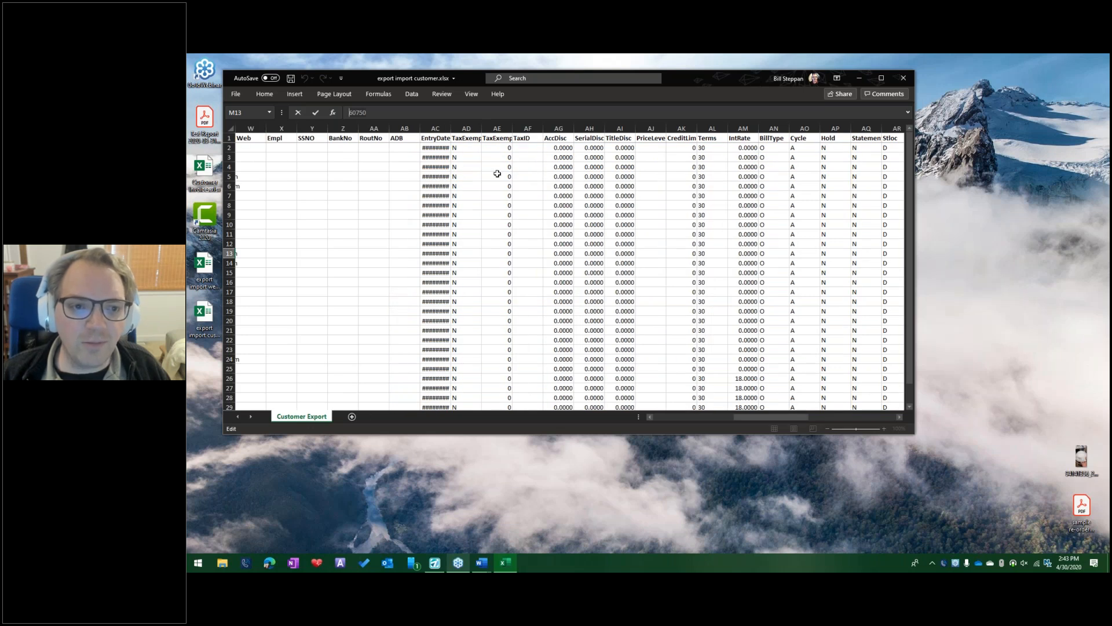
Step: Leave the zip code edit and set the tax exempt flag for Jones Jr High School in cell AD4 to Y
{"action": "scroll", "coordinate": [499, 216], "scroll_direction": "down", "scroll_amount": 3}
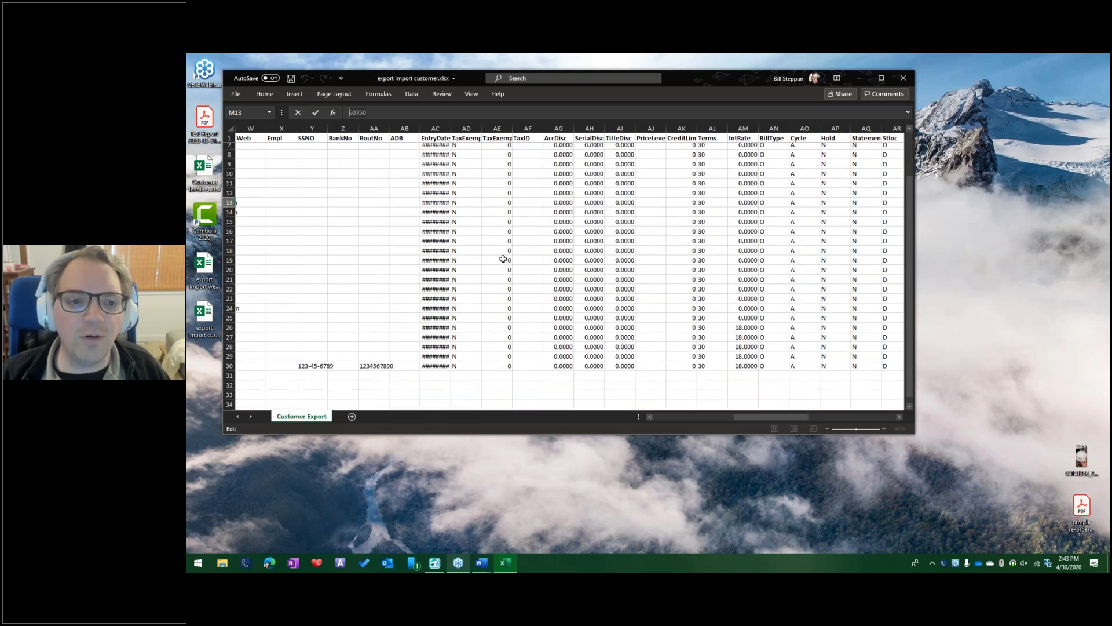
{"action": "scroll", "coordinate": [502, 224], "scroll_direction": "up", "scroll_amount": 3}
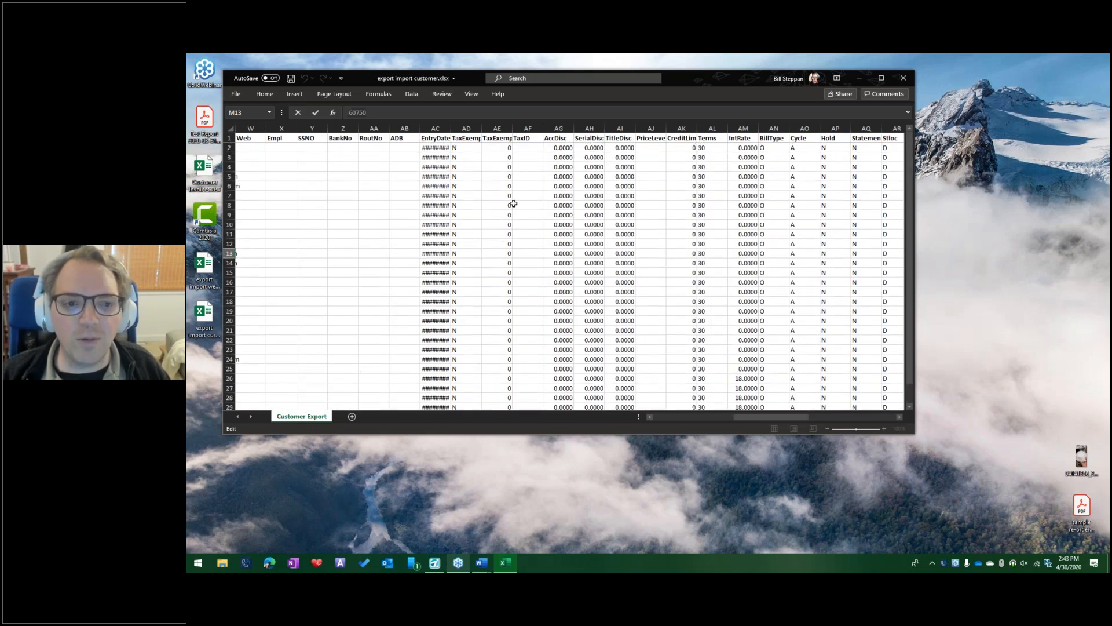
{"action": "left_click", "coordinate": [463, 167]}
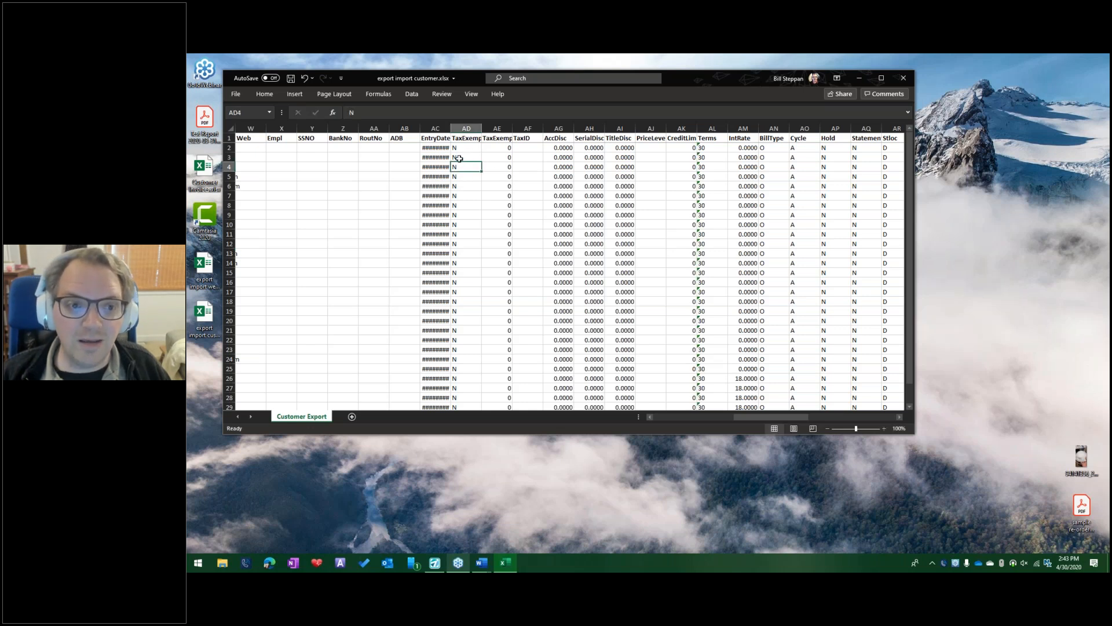
{"action": "left_click", "coordinate": [683, 418]}
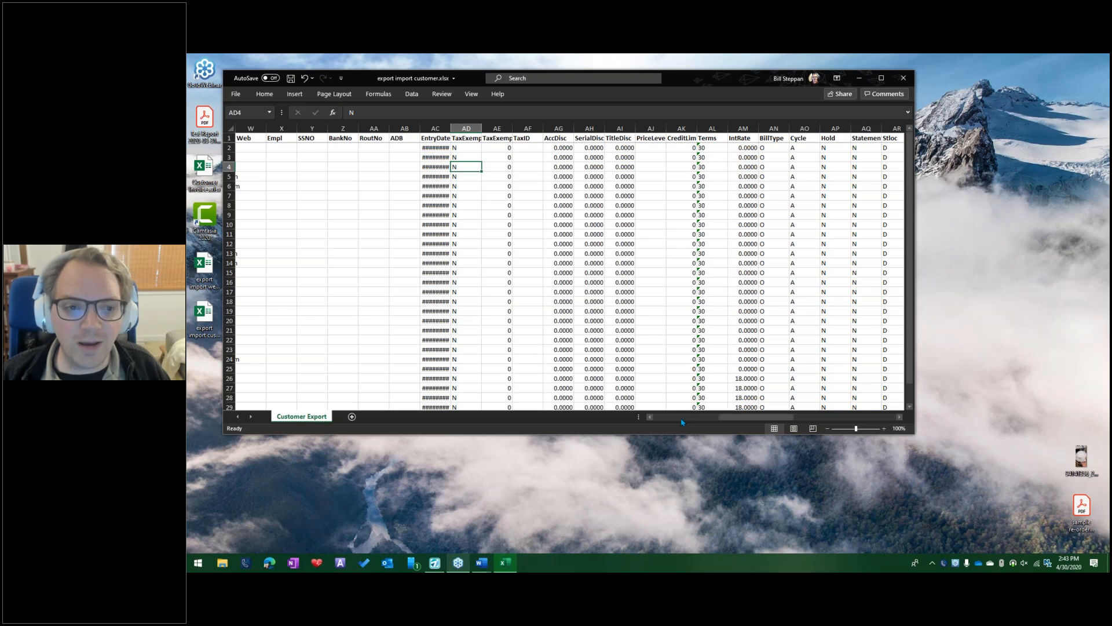
{"action": "scroll", "coordinate": [712, 418], "scroll_direction": "left", "scroll_amount": 3}
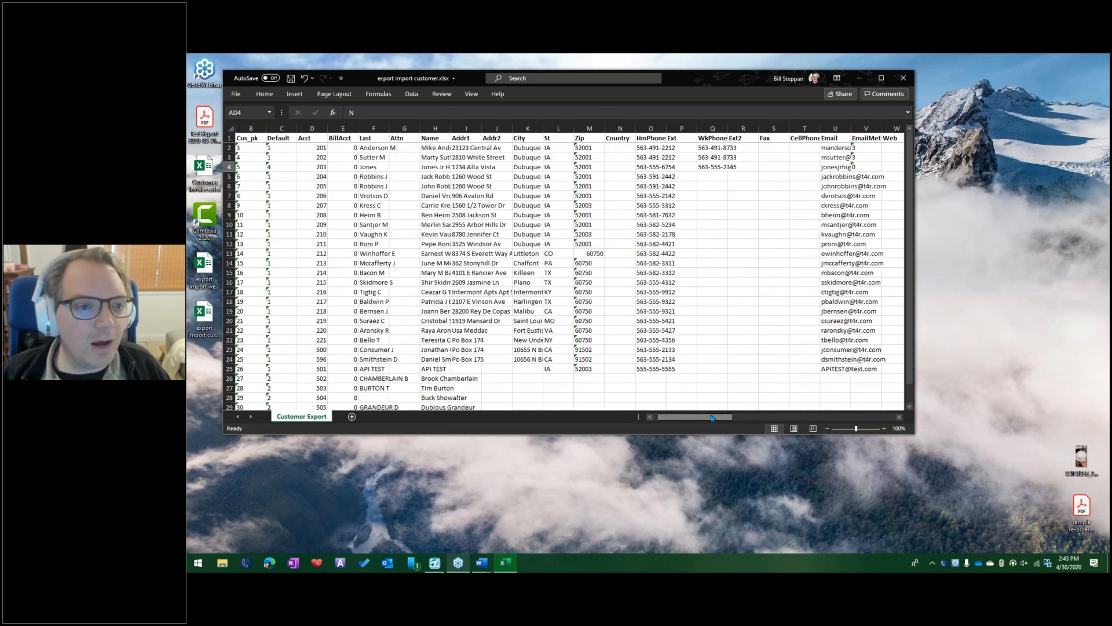
{"action": "left_click", "coordinate": [445, 170]}
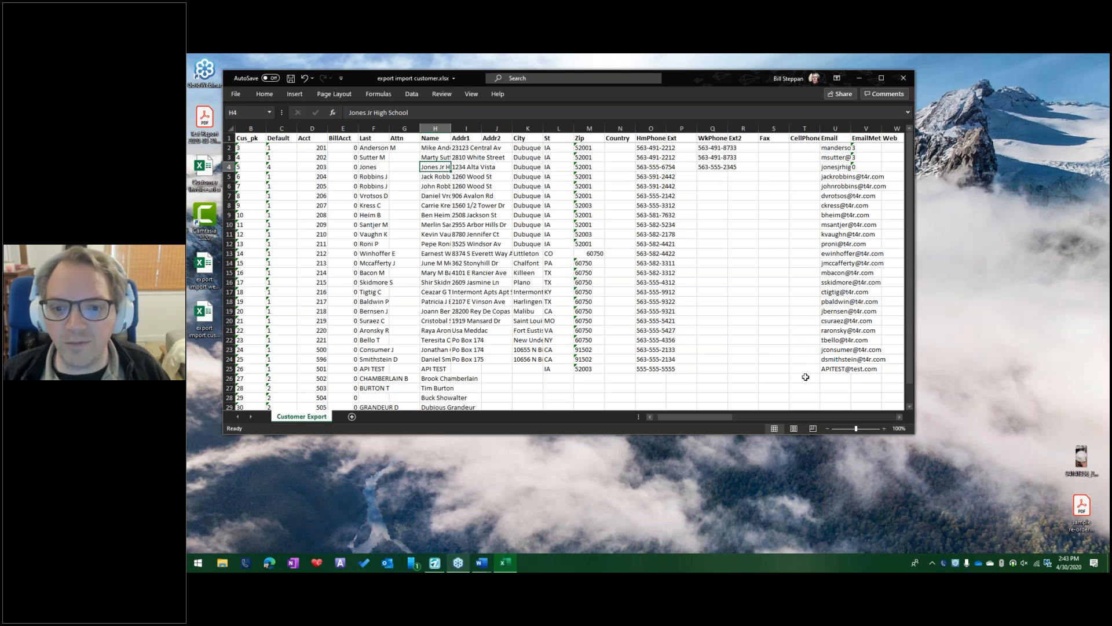
{"action": "left_click_drag", "start_coordinate": [730, 417], "coordinate": [770, 417]}
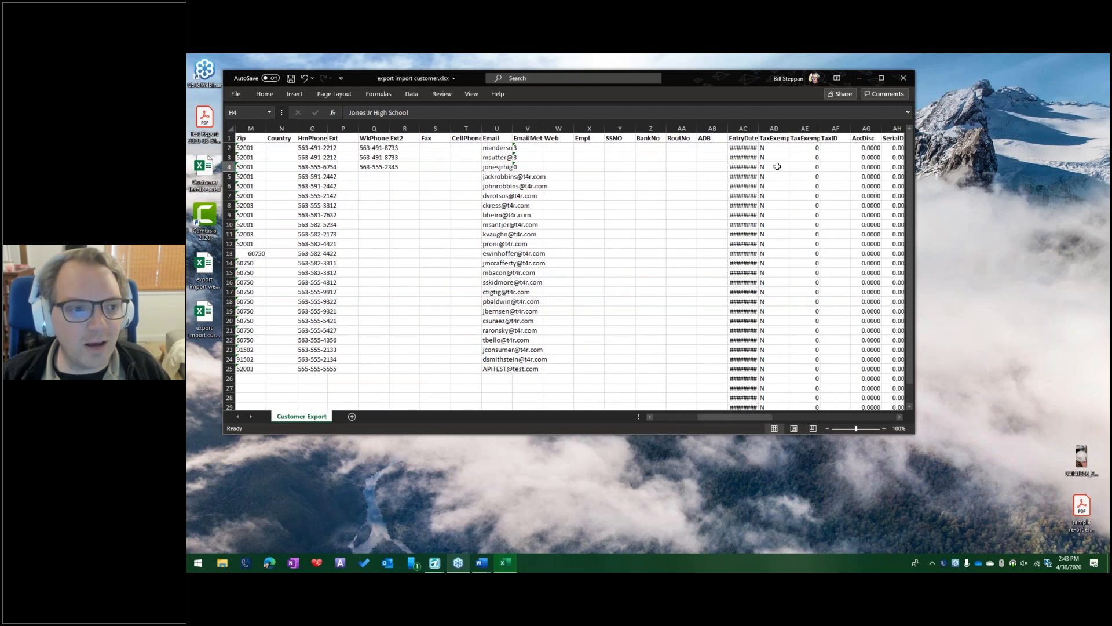
{"action": "left_click", "coordinate": [777, 167]}
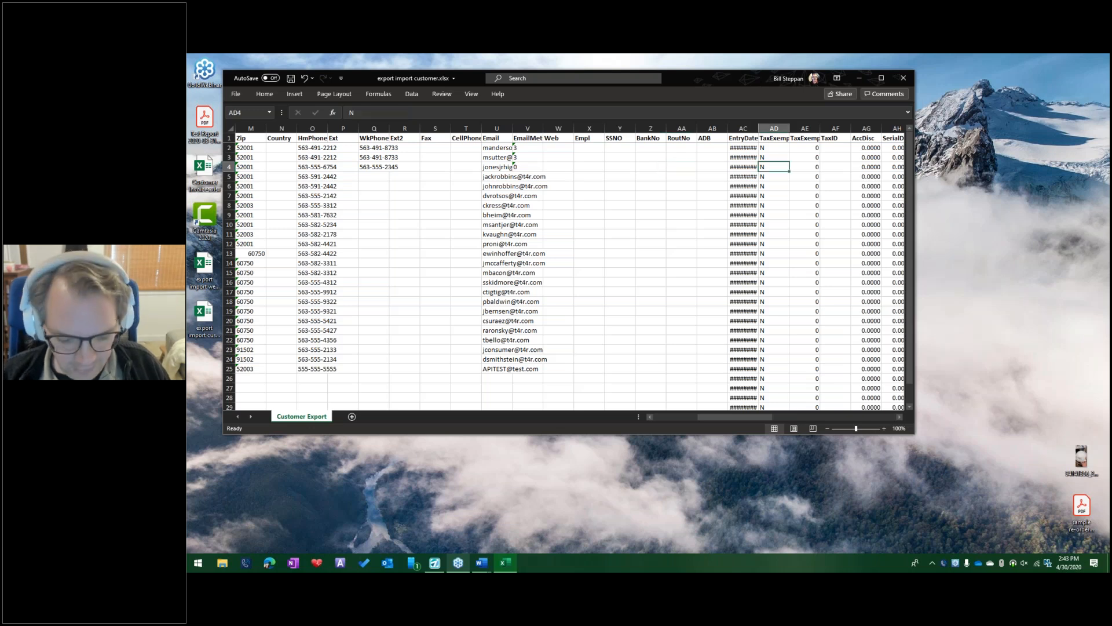
{"action": "key", "text": "BackSpace"}
{"action": "type", "text": "Y"}
{"action": "key", "text": "Tab"}
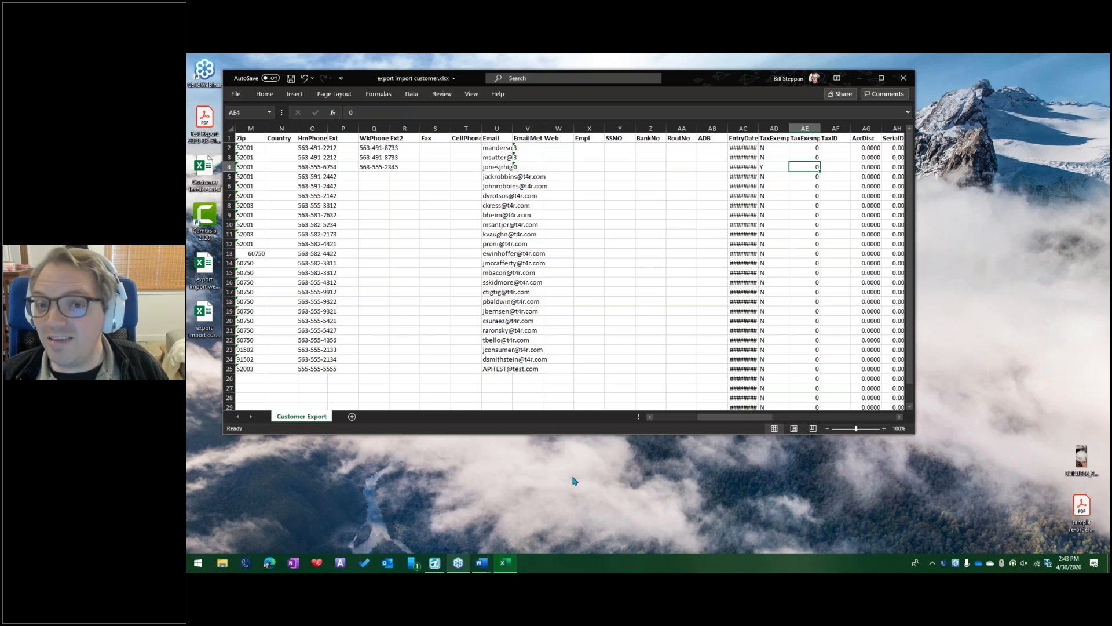
Step: Switch to AIM, open the ledger's System Categories and filter their descriptions by "tax" to look up the exemption category codes
{"action": "mouse_move", "coordinate": [507, 561]}
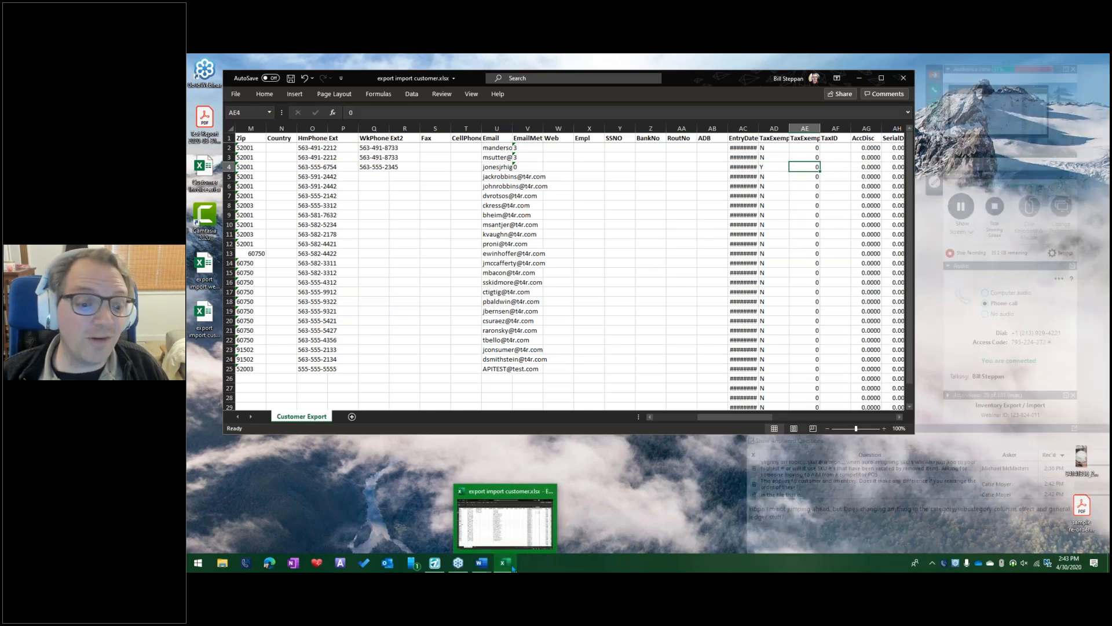
{"action": "left_click", "coordinate": [436, 562]}
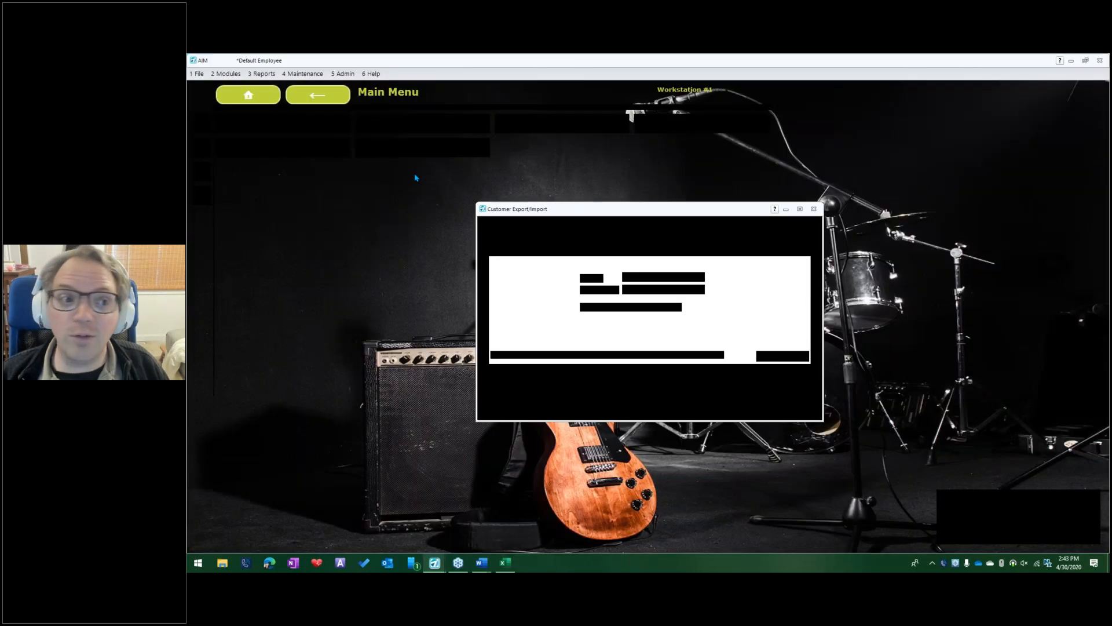
{"action": "left_click", "coordinate": [302, 74]}
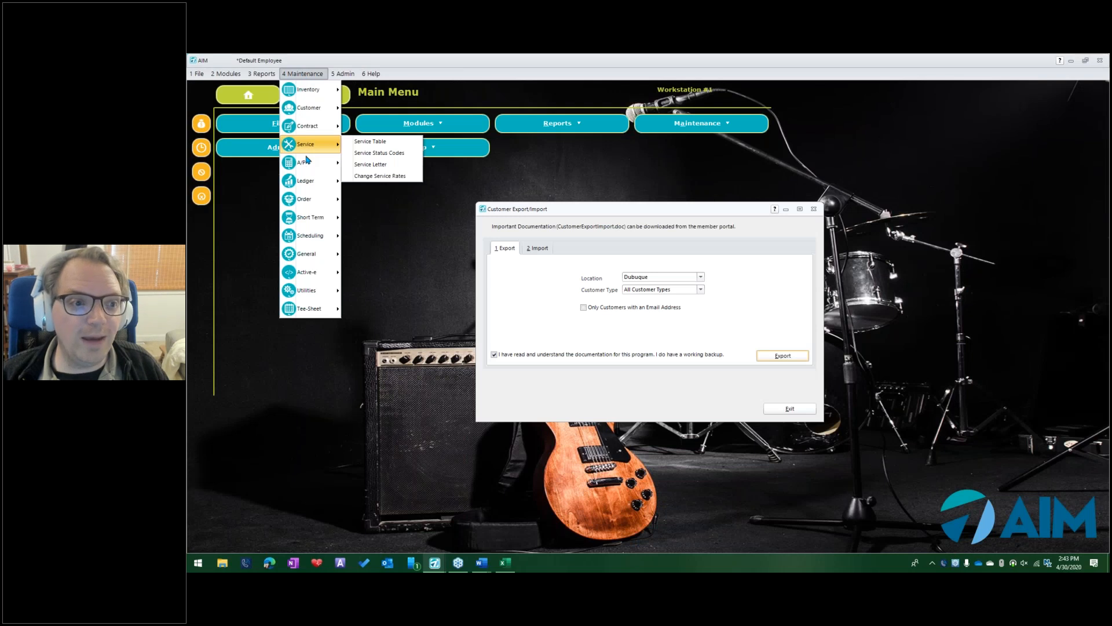
{"action": "mouse_move", "coordinate": [315, 184]}
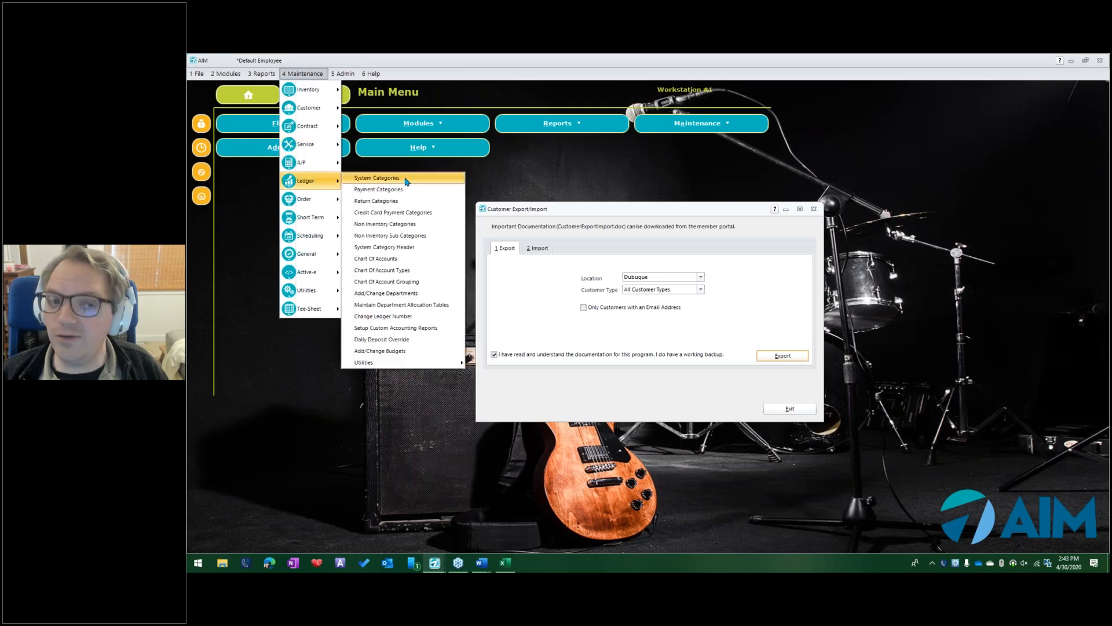
{"action": "left_click", "coordinate": [406, 180]}
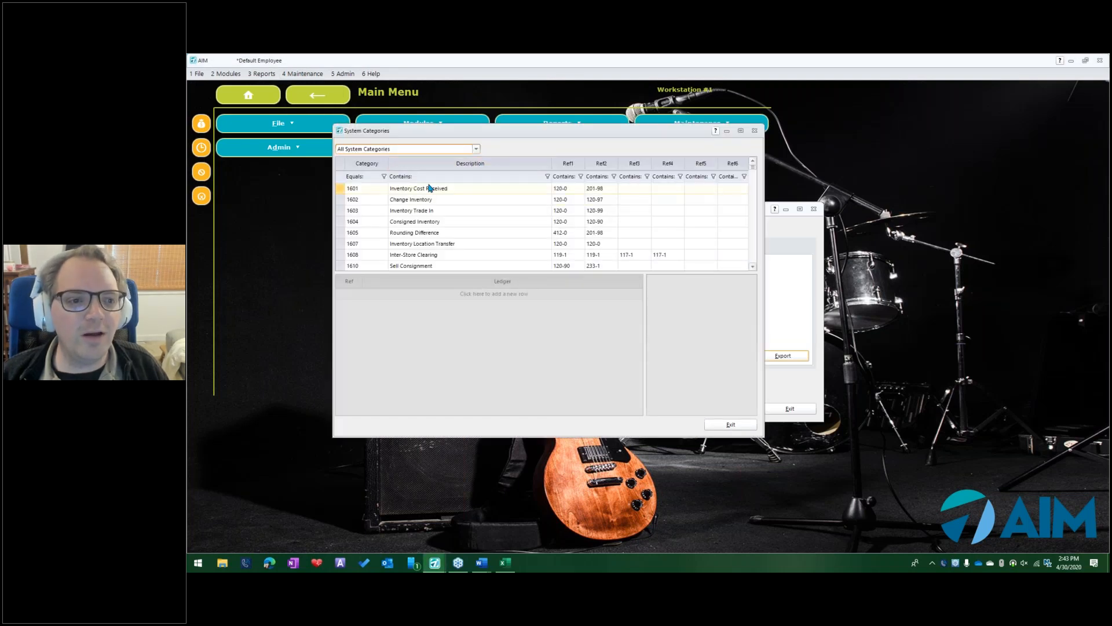
{"action": "left_click", "coordinate": [470, 177]}
{"action": "type", "text": "tax"}
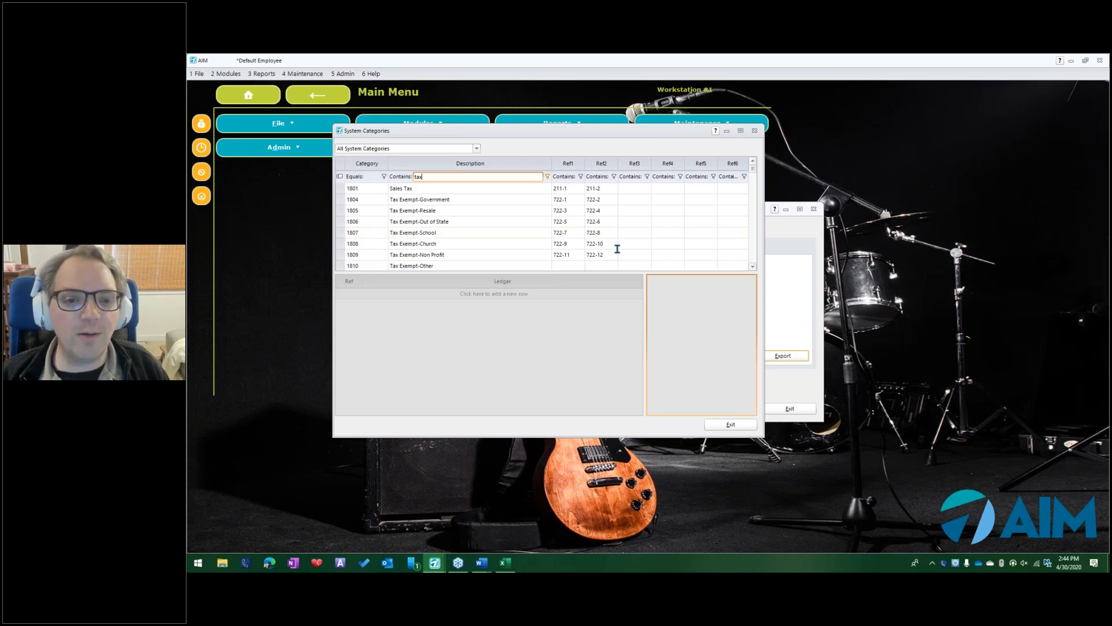
Step: Return to the customer workbook in Excel and enter tax exempt category 1807 for Jones Jr High School in cell AE4
{"action": "key", "text": "alt+Tab"}
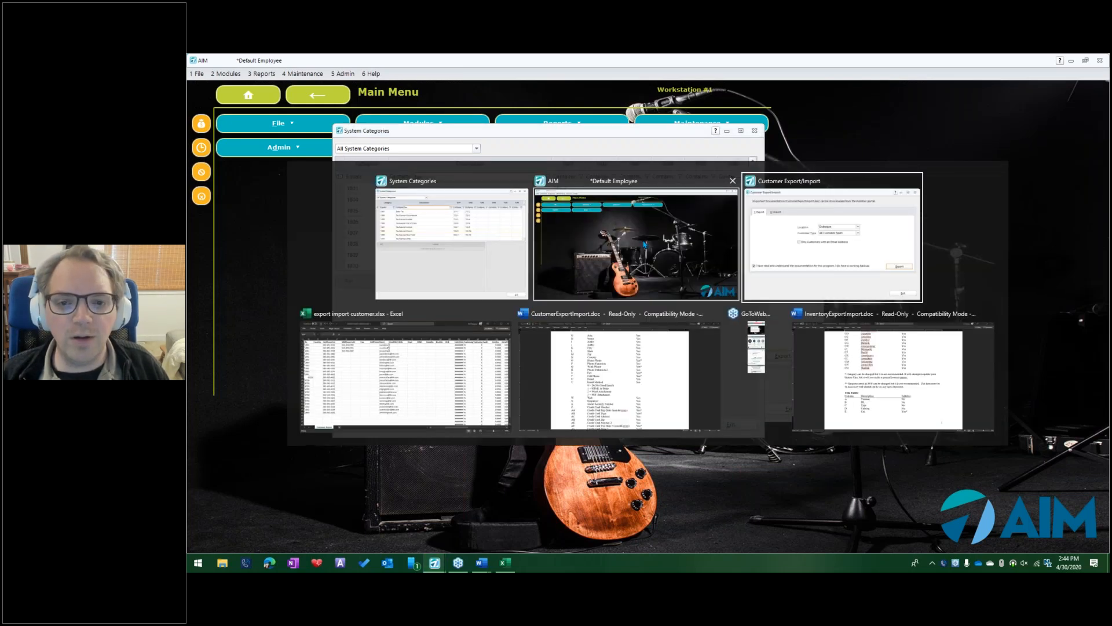
{"action": "key", "text": "alt+Tab"}
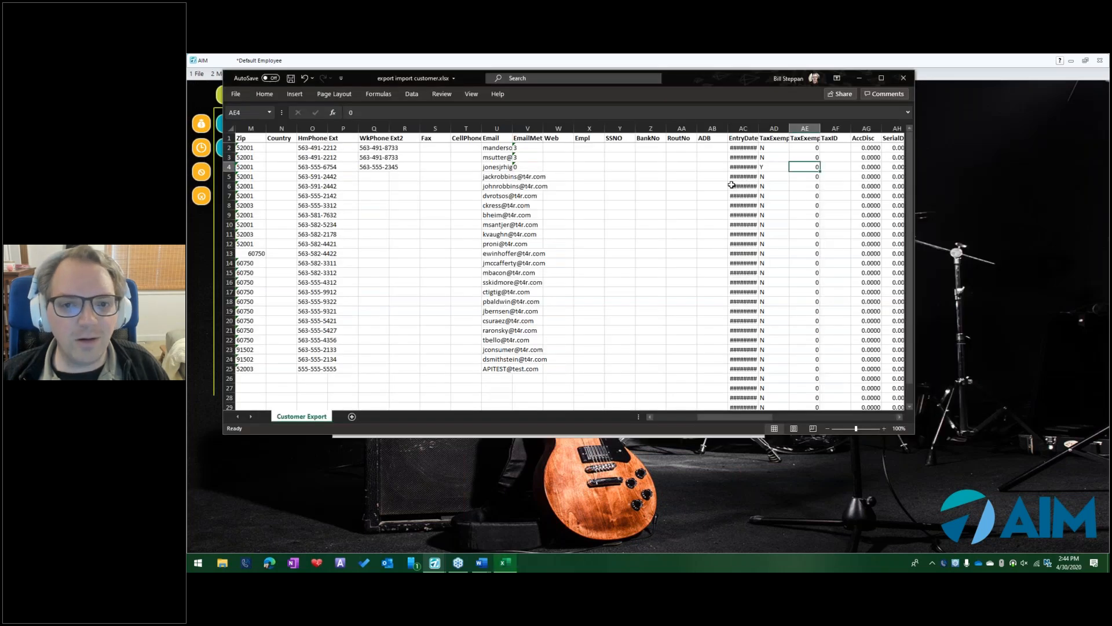
{"action": "type", "text": "1807"}
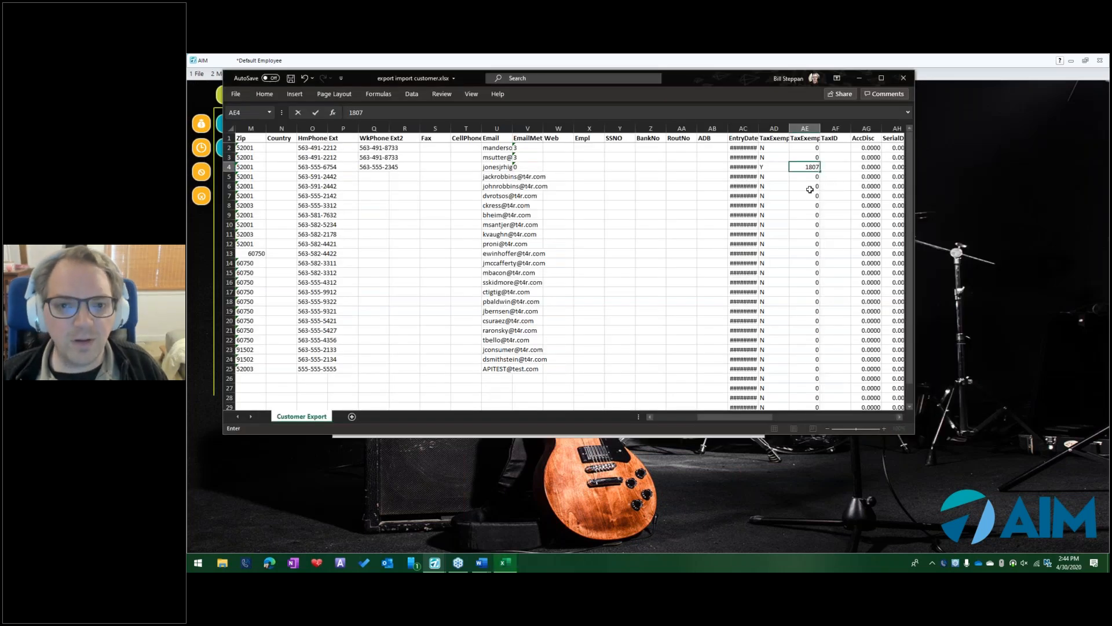
{"action": "key", "text": "Tab"}
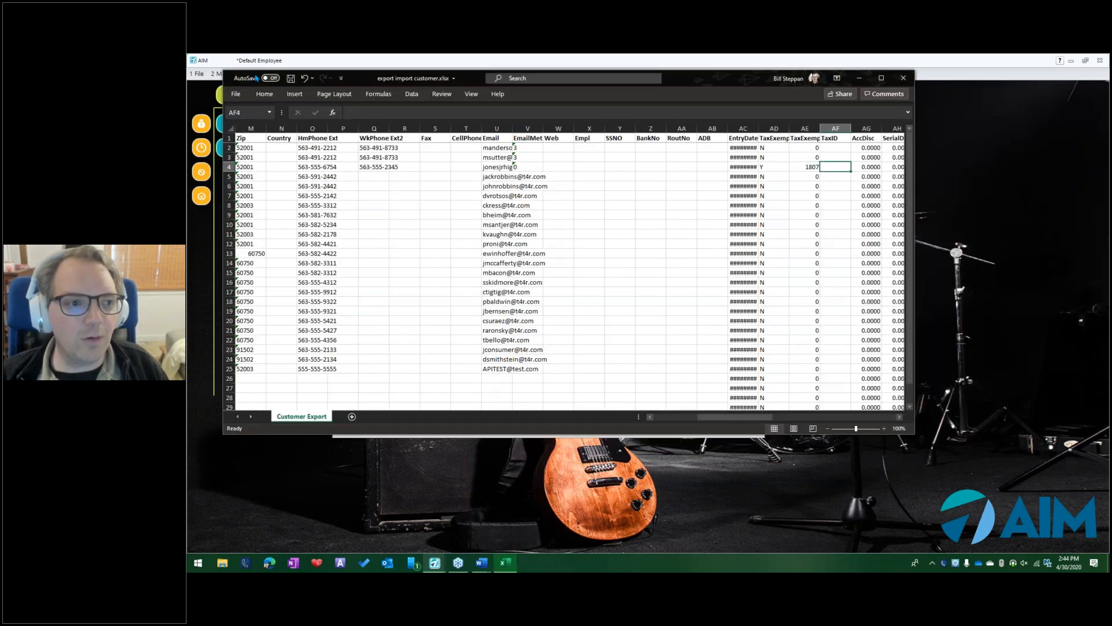
Step: Save and close the customer workbook, and close the System Categories list in AIM
{"action": "left_click", "coordinate": [294, 77]}
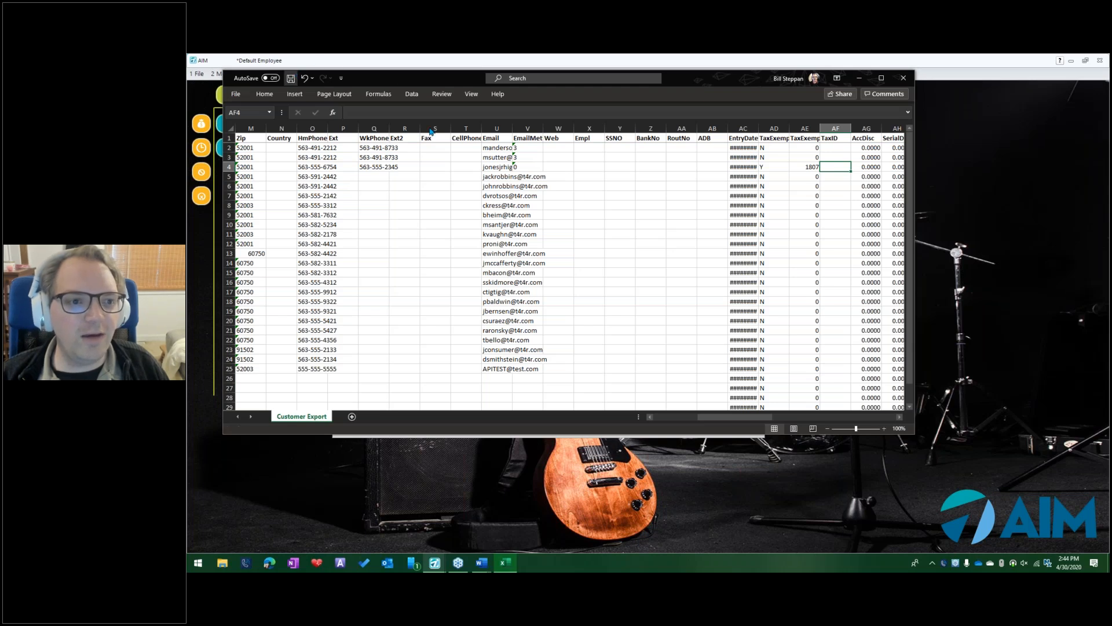
{"action": "left_click", "coordinate": [903, 78]}
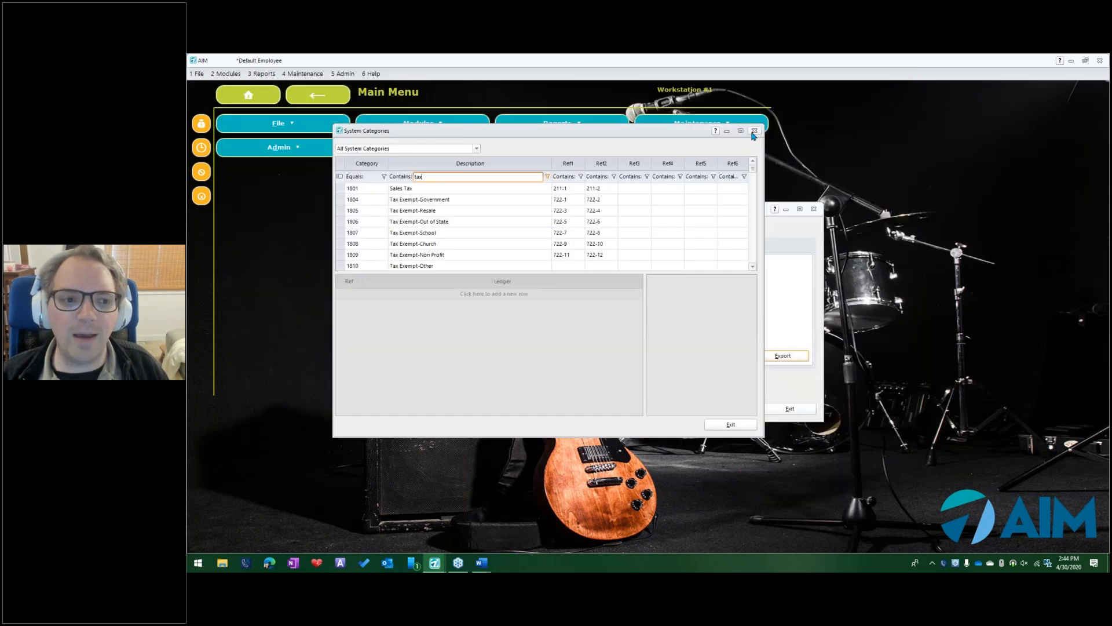
{"action": "left_click", "coordinate": [755, 131]}
Step: Import the customers from "export import customer.xlsx" on the Desktop, acknowledging that the documentation was read and a backup exists
{"action": "left_click", "coordinate": [536, 248]}
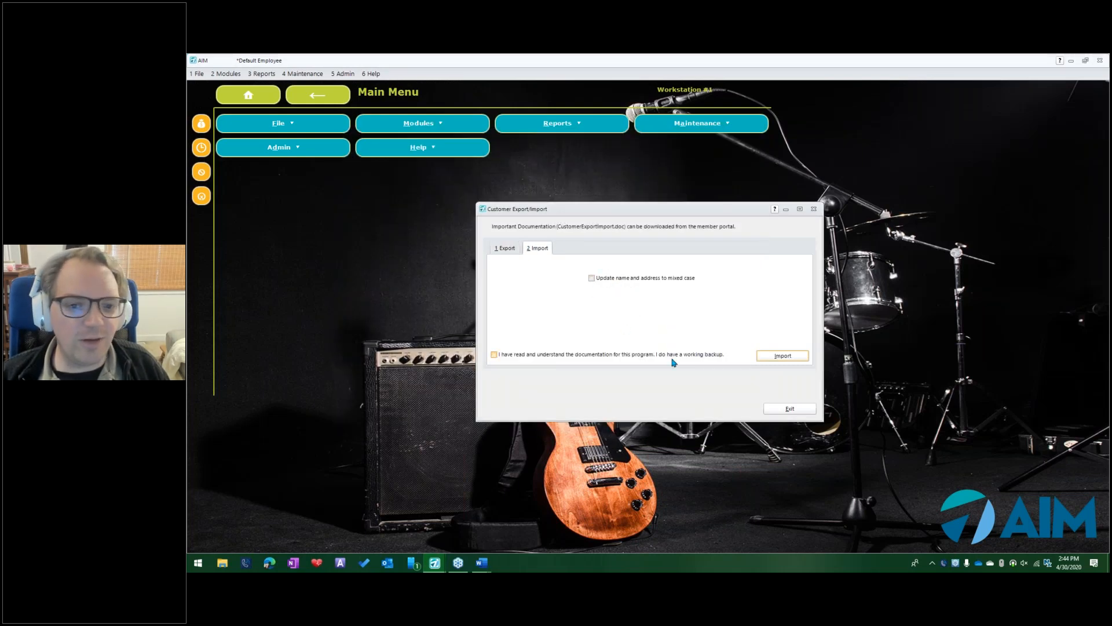
{"action": "left_click", "coordinate": [494, 354]}
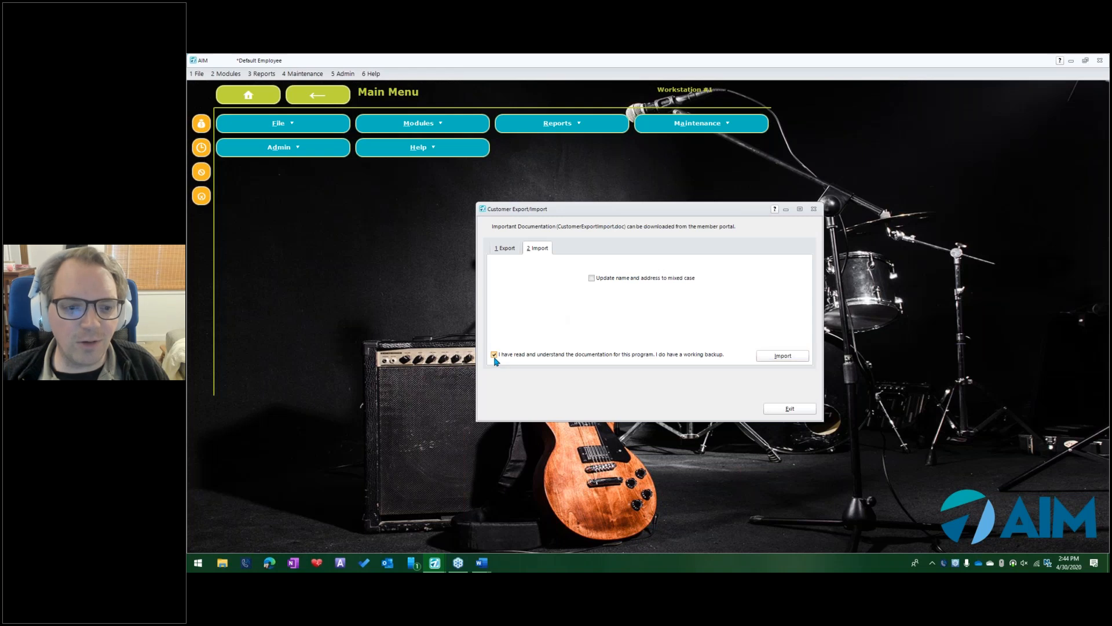
{"action": "left_click", "coordinate": [782, 355]}
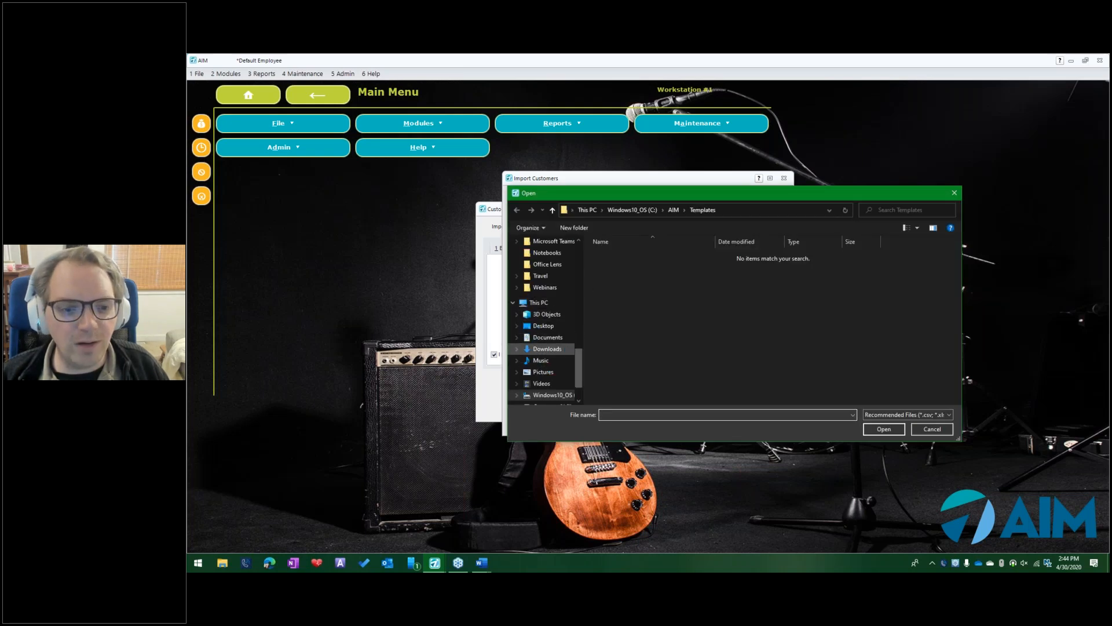
{"action": "left_click", "coordinate": [543, 325]}
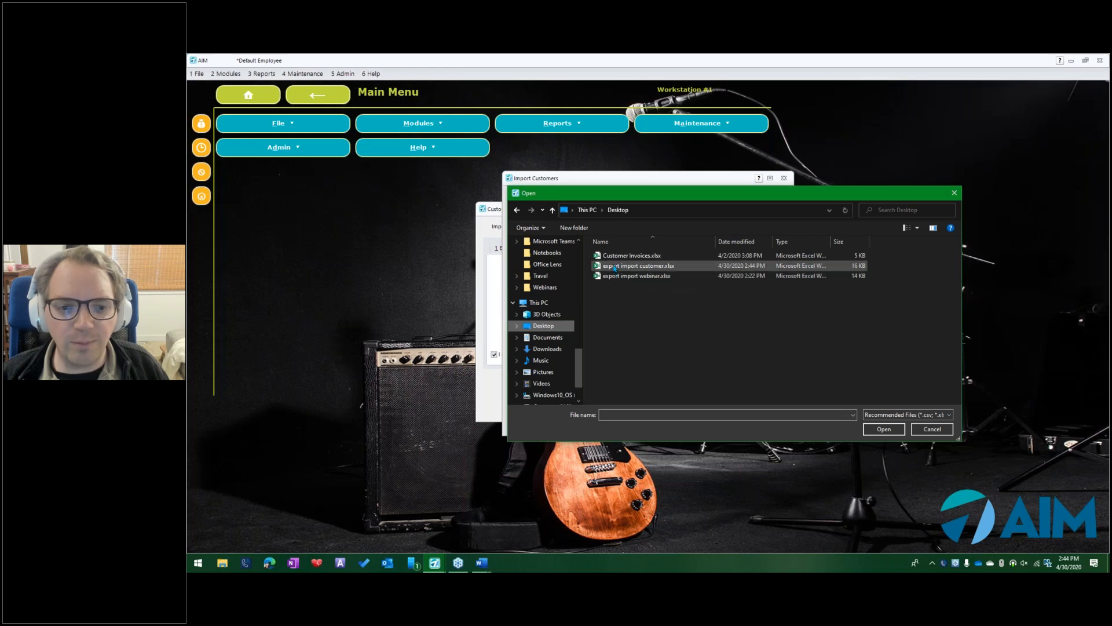
{"action": "double_click", "coordinate": [614, 268]}
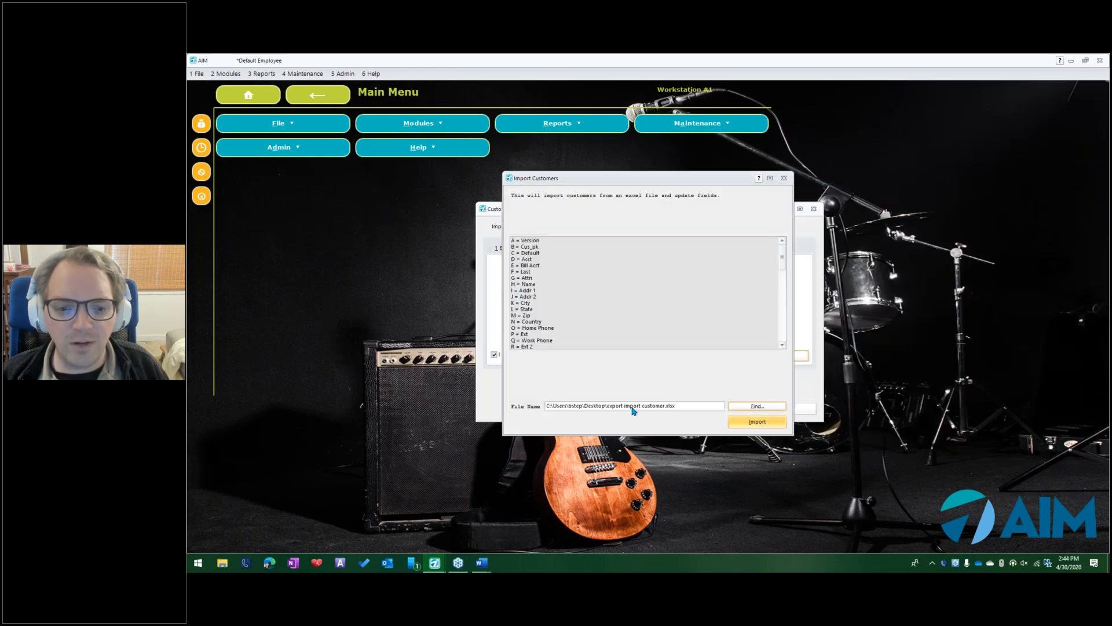
{"action": "left_click", "coordinate": [762, 425]}
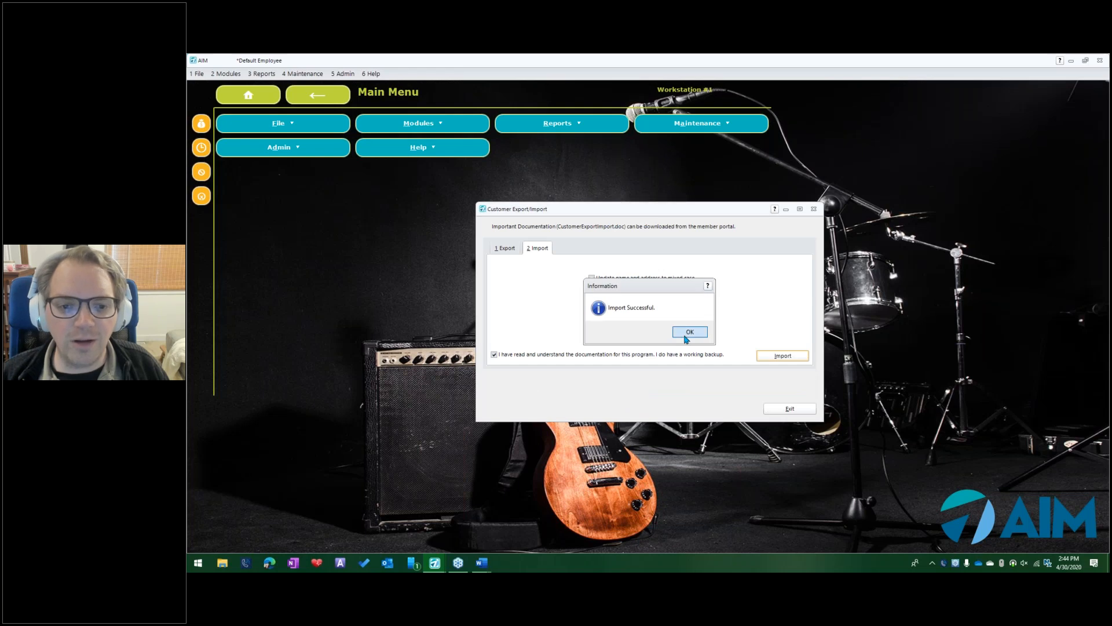
{"action": "left_click", "coordinate": [689, 334]}
Step: Look up the customer "jones" in Change Customers, check the tax exemption in the billing details, and close the record
{"action": "left_click", "coordinate": [227, 74]}
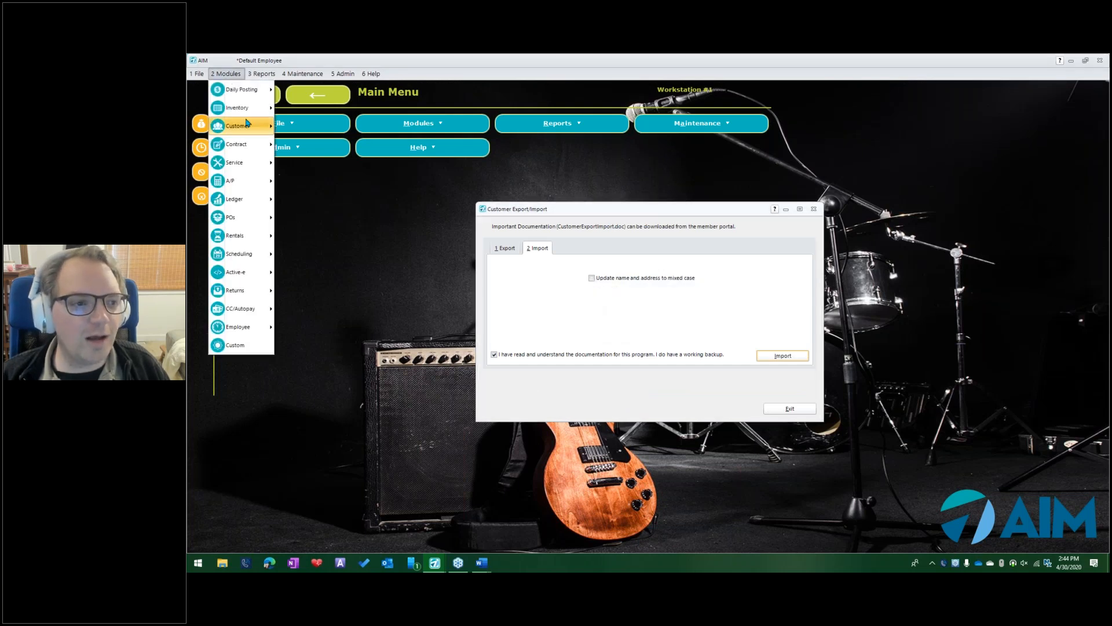
{"action": "mouse_move", "coordinate": [248, 128]}
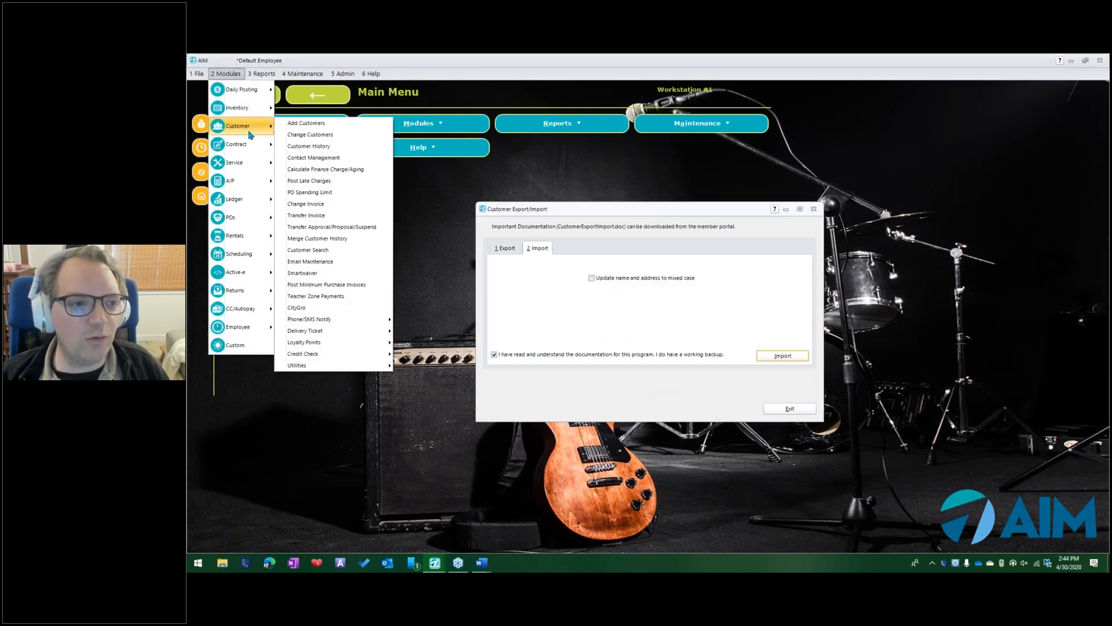
{"action": "left_click", "coordinate": [342, 135]}
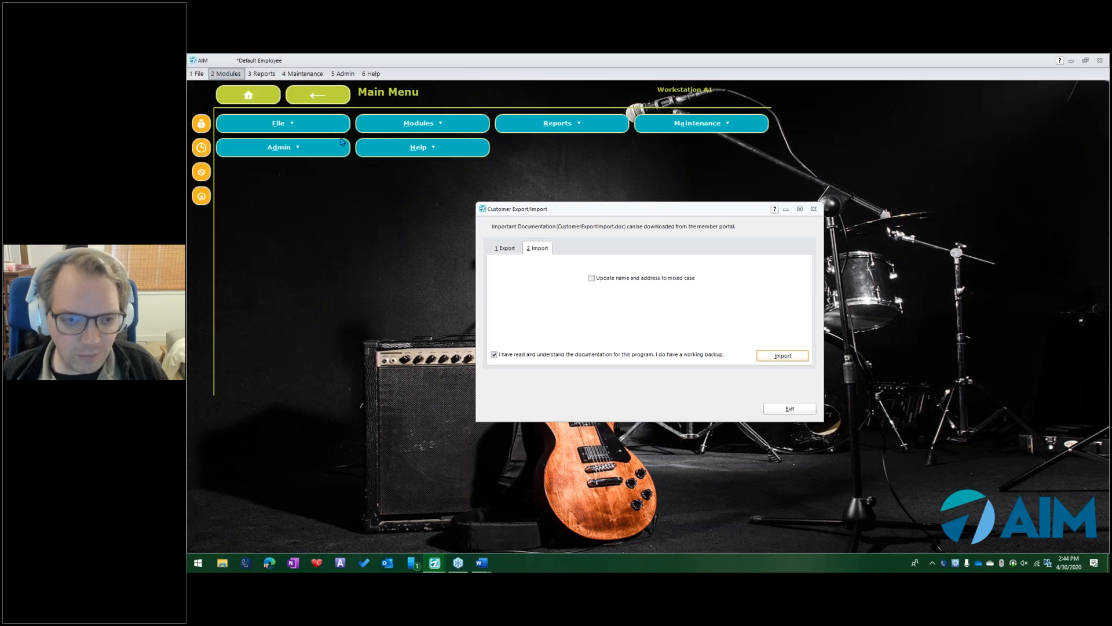
{"action": "type", "text": "jones"}
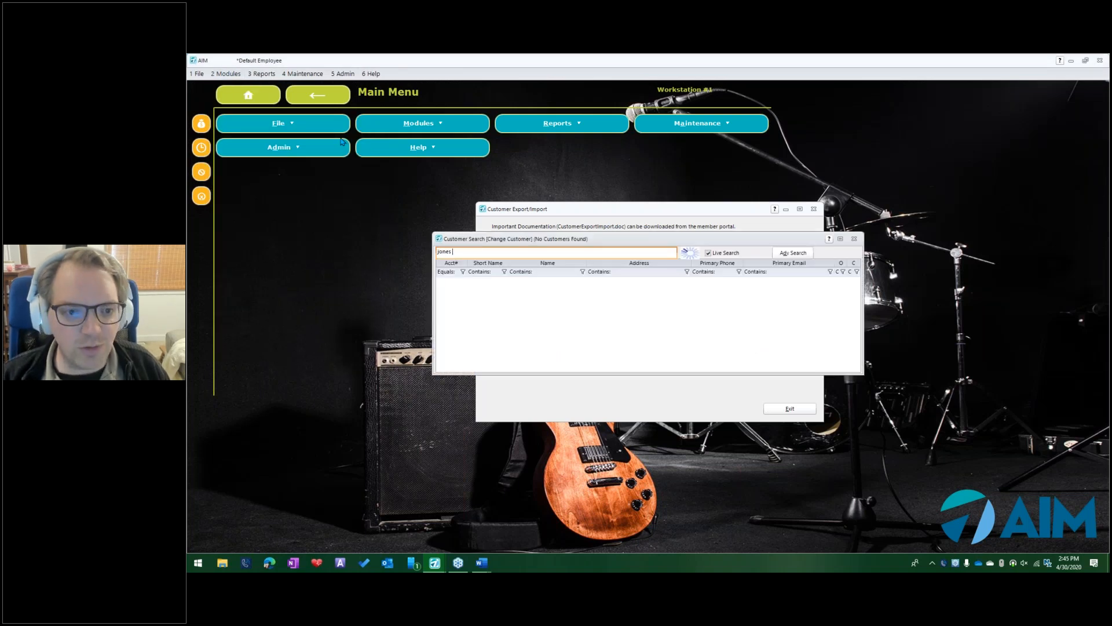
{"action": "key", "text": "Return"}
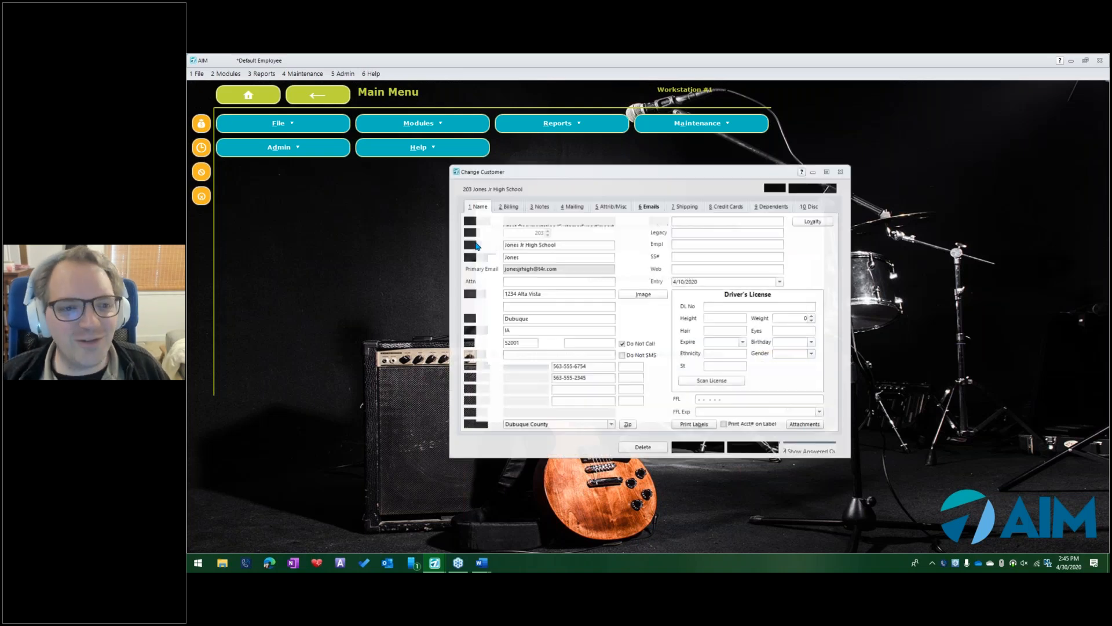
{"action": "left_click", "coordinate": [507, 208]}
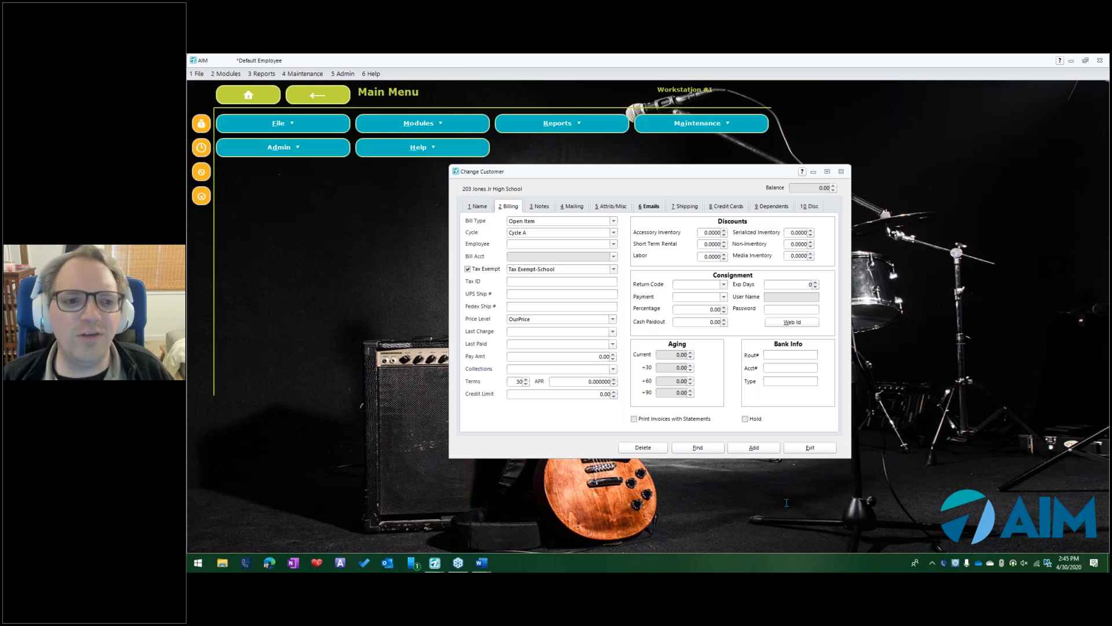
{"action": "left_click", "coordinate": [841, 172]}
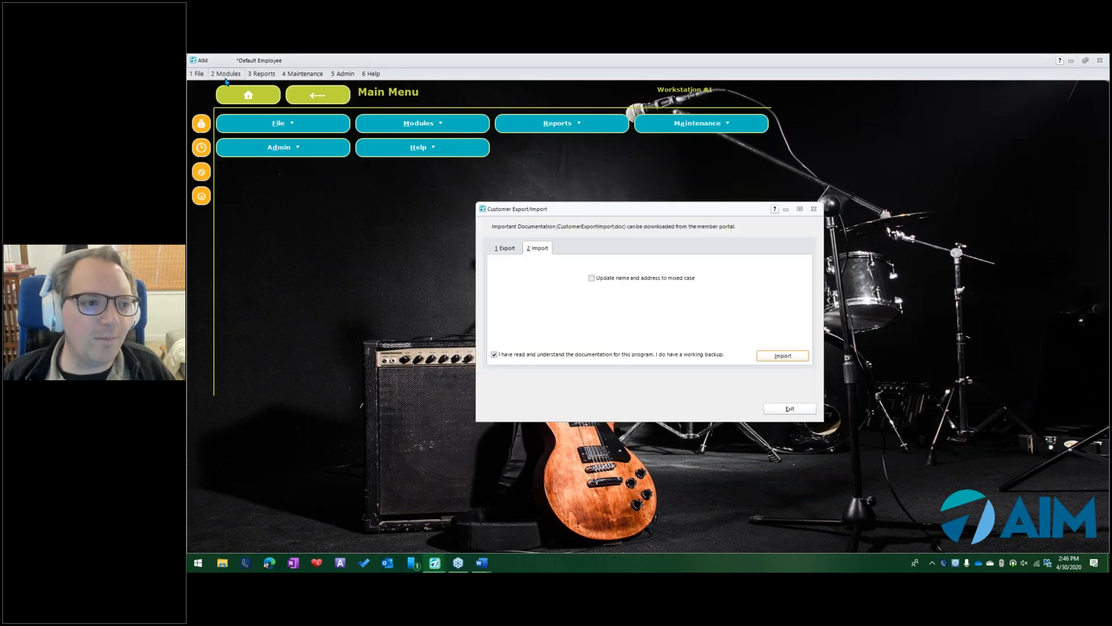
Step: Open Add Inventory in the Inventory module and generate an in-store item number for the new item's model, selecting it for review
{"action": "left_click", "coordinate": [390, 124]}
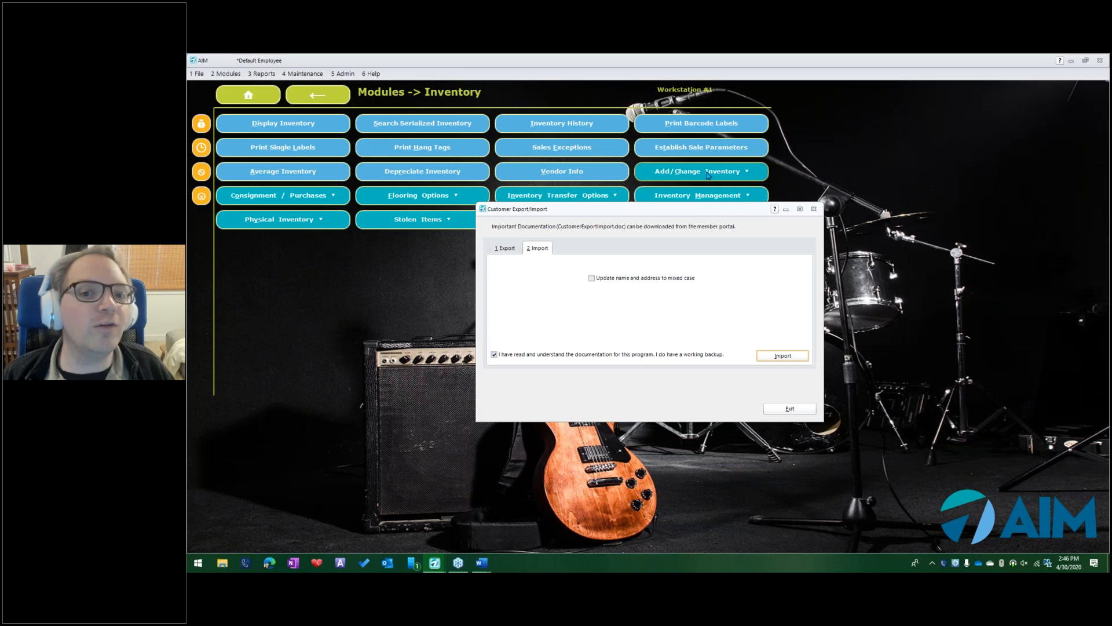
{"action": "left_click", "coordinate": [705, 172]}
{"action": "left_click", "coordinate": [296, 129]}
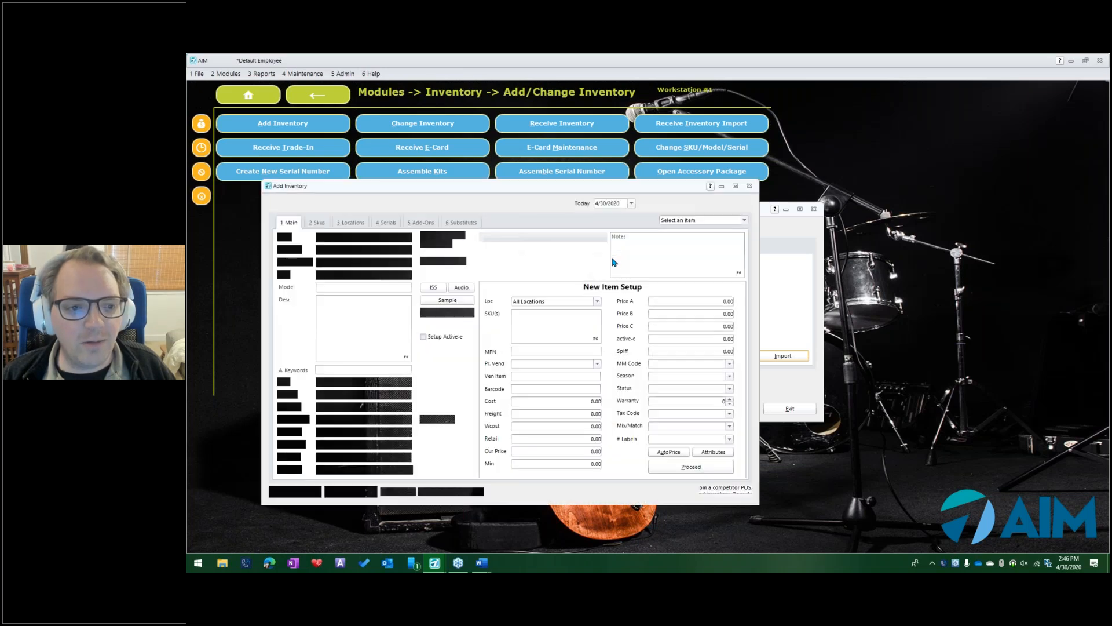
{"action": "left_click", "coordinate": [433, 288]}
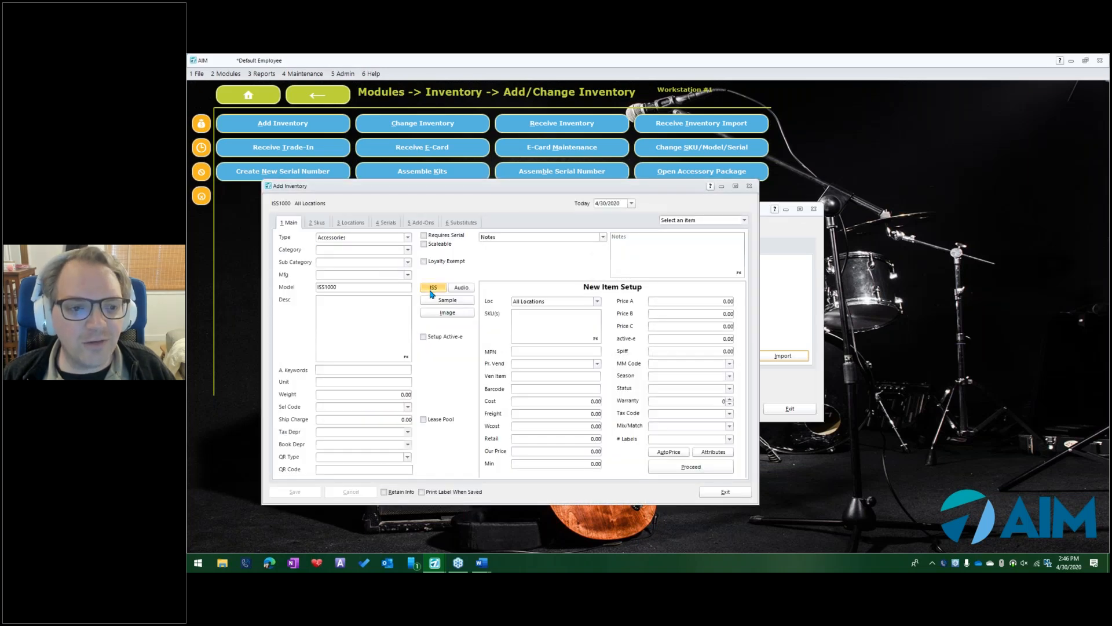
{"action": "left_click", "coordinate": [335, 288]}
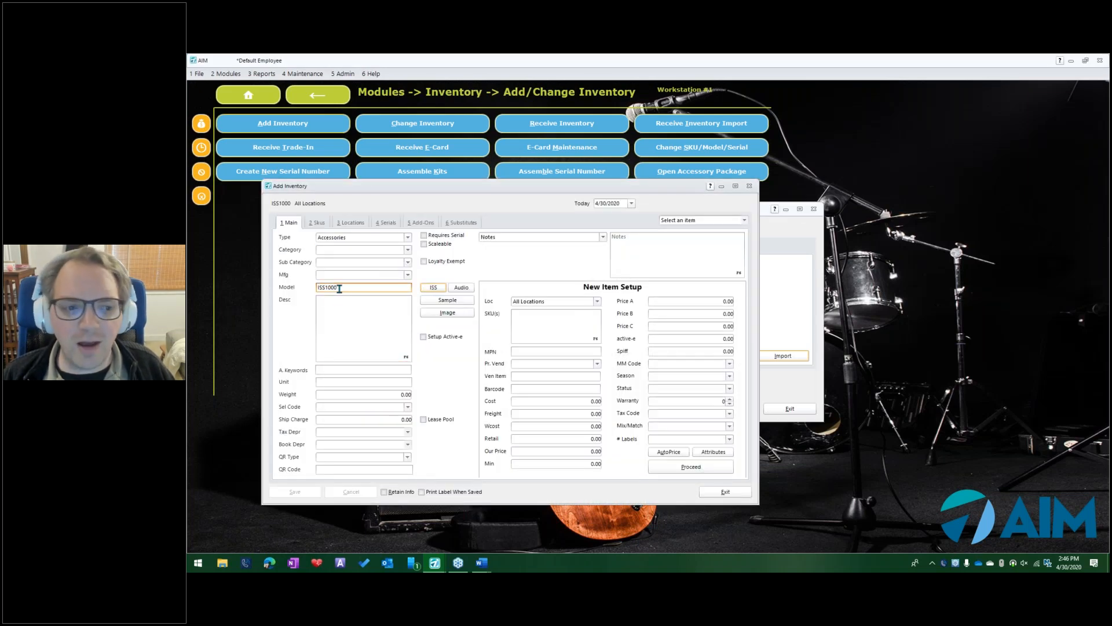
{"action": "left_click", "coordinate": [385, 307]}
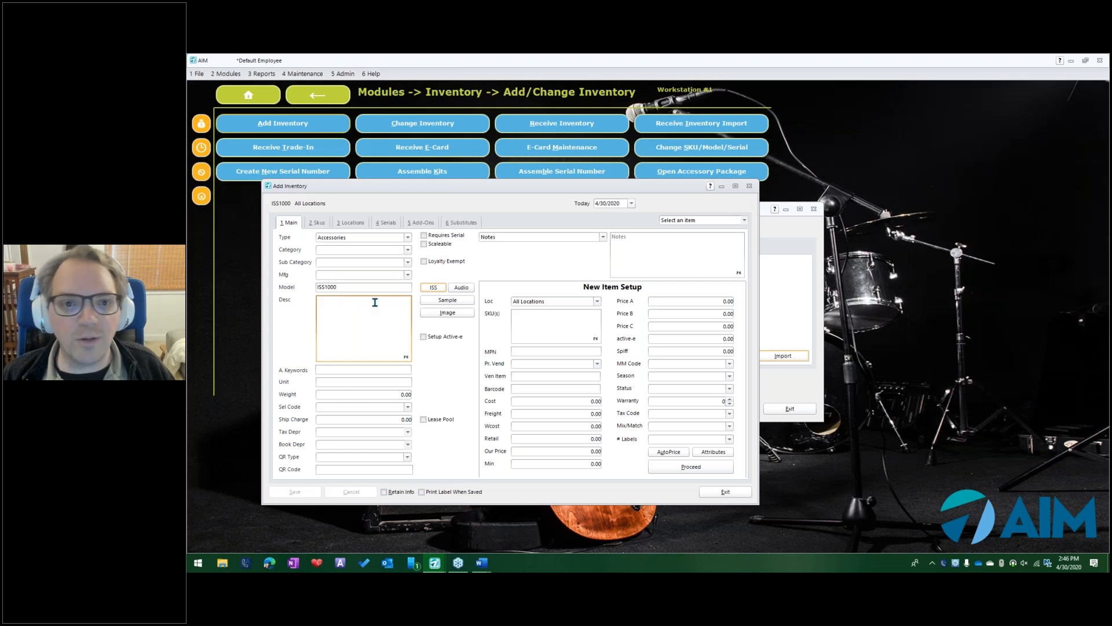
{"action": "left_click", "coordinate": [351, 285]}
{"action": "double_click", "coordinate": [351, 285]}
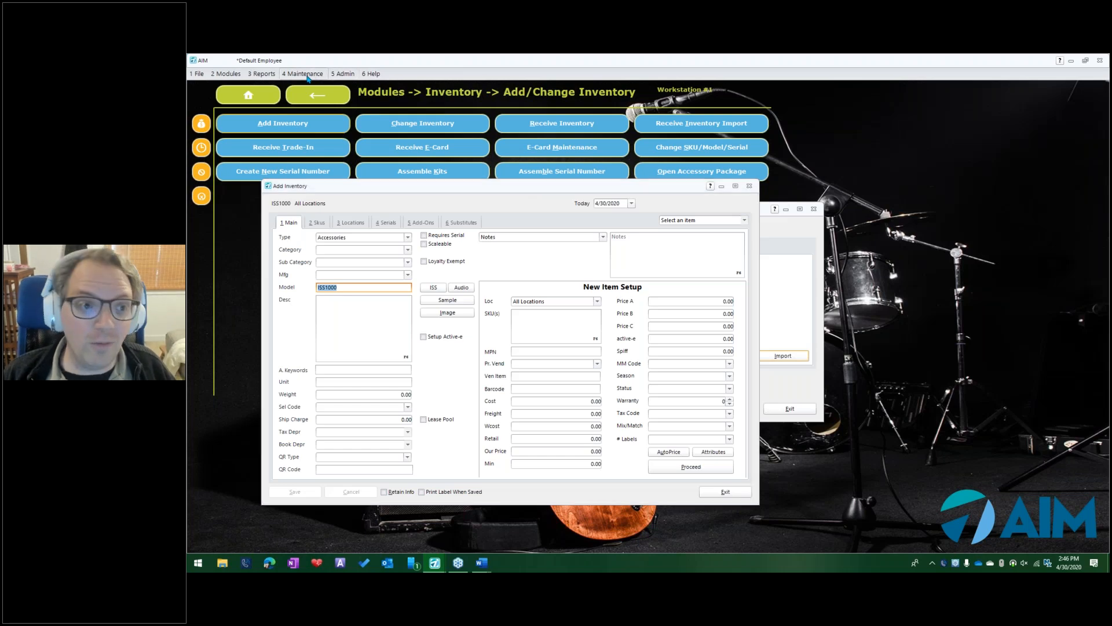
Step: Filter the System Variables for "nexti" and examine the current value of the next in-store item number variable NextISINumber
{"action": "mouse_move", "coordinate": [308, 251]}
{"action": "left_click", "coordinate": [389, 252]}
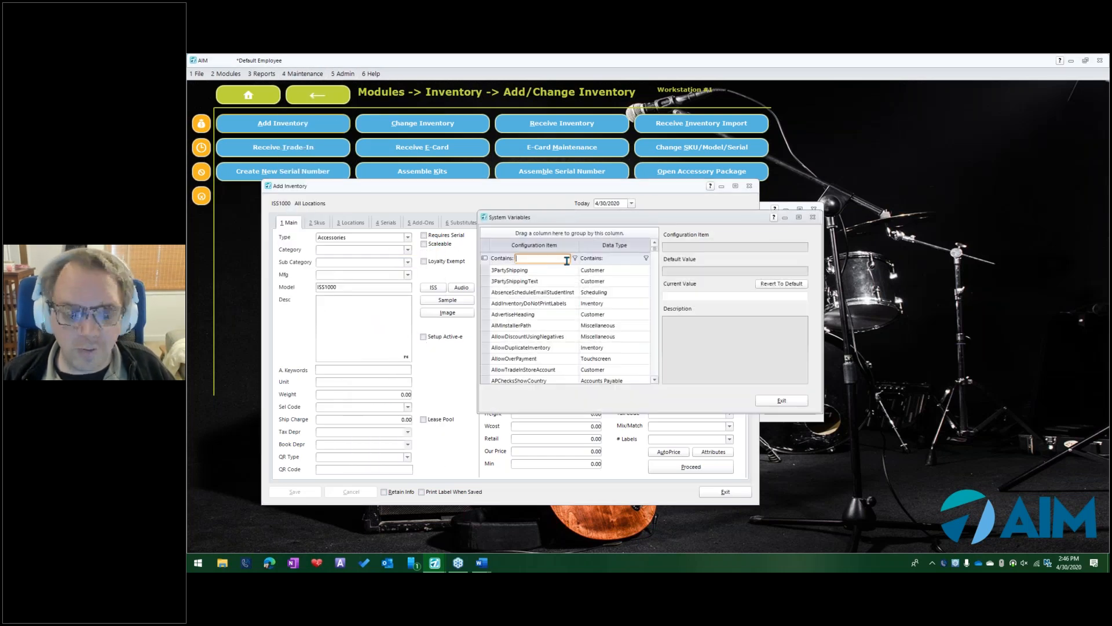
{"action": "type", "text": "iss"}
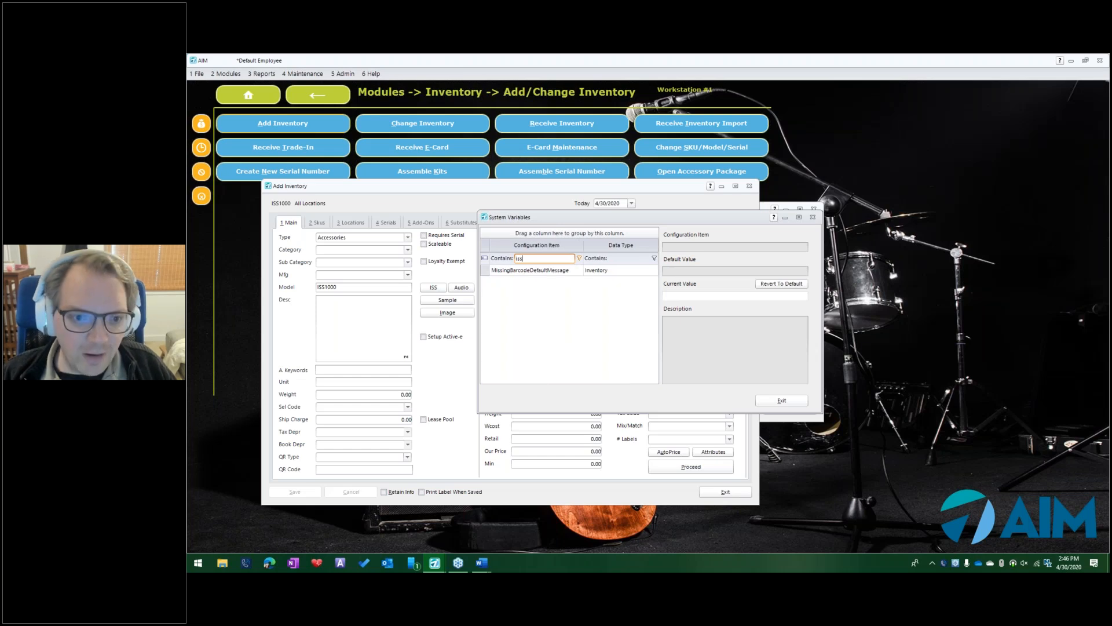
{"action": "key", "text": "BackSpace"}
{"action": "key", "text": "BackSpace"}
{"action": "key", "text": "BackSpace"}
{"action": "type", "text": "nex"}
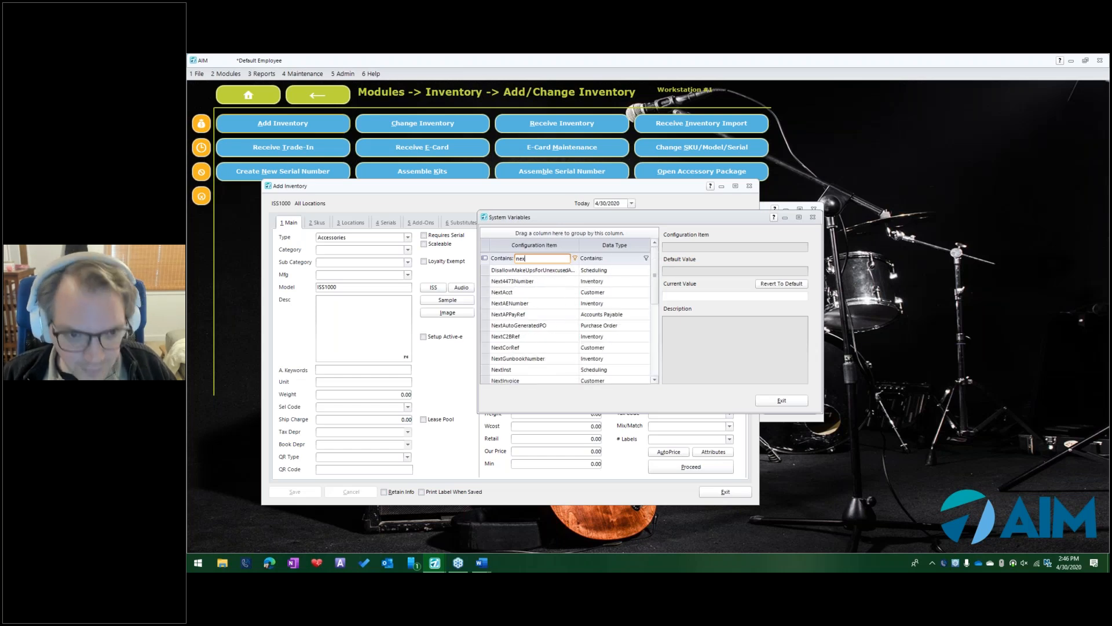
{"action": "type", "text": "tin"}
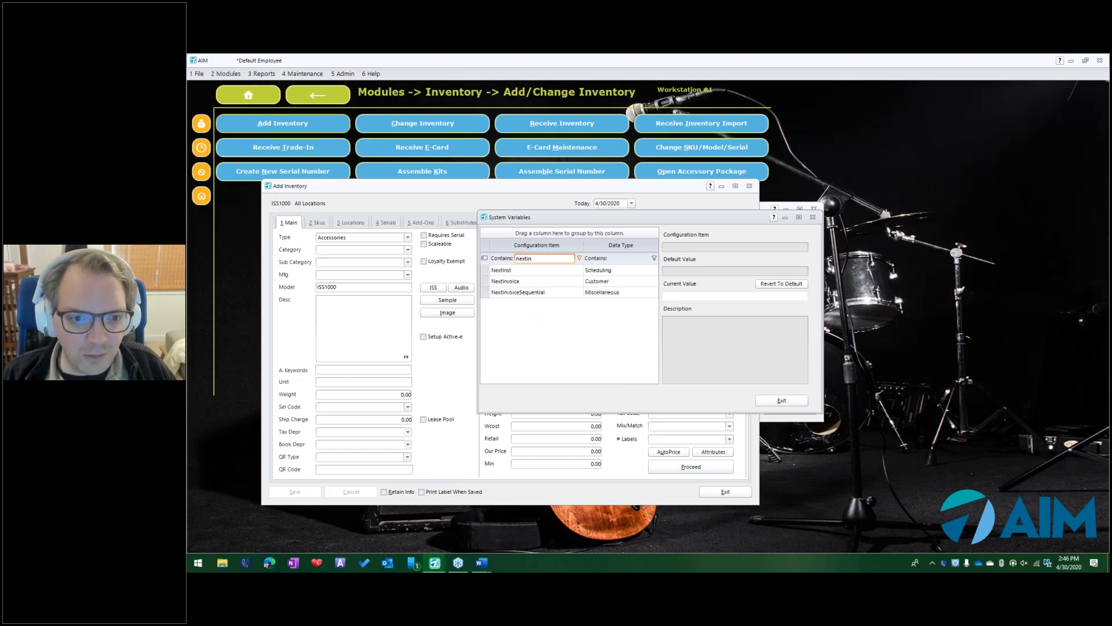
{"action": "key", "text": "BackSpace"}
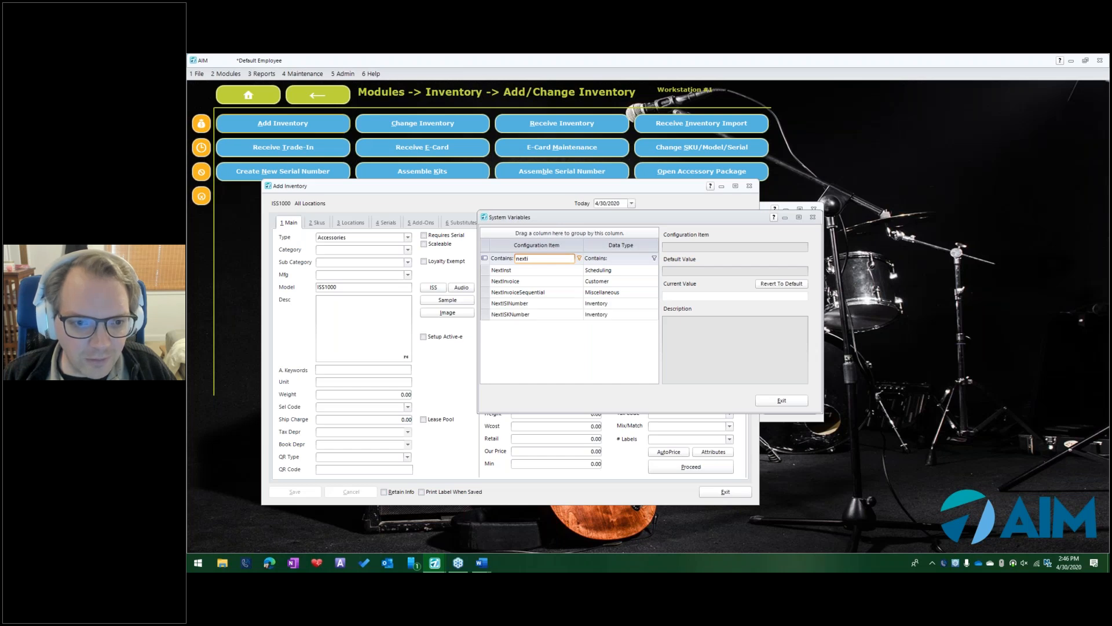
{"action": "left_click", "coordinate": [541, 306]}
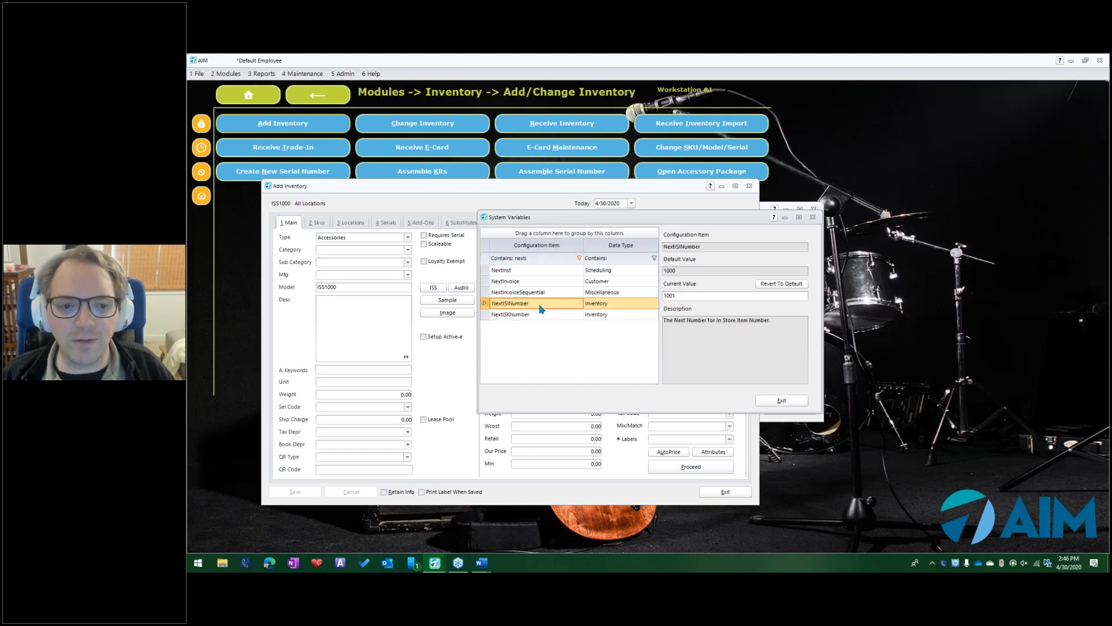
{"action": "left_click", "coordinate": [672, 296]}
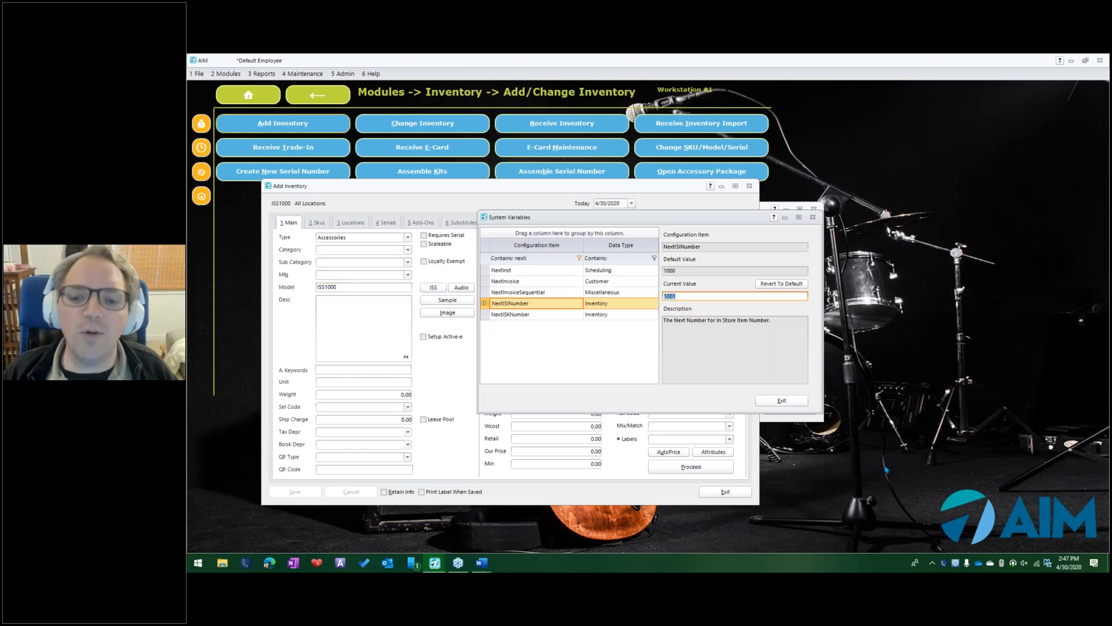
{"action": "left_click", "coordinate": [950, 489]}
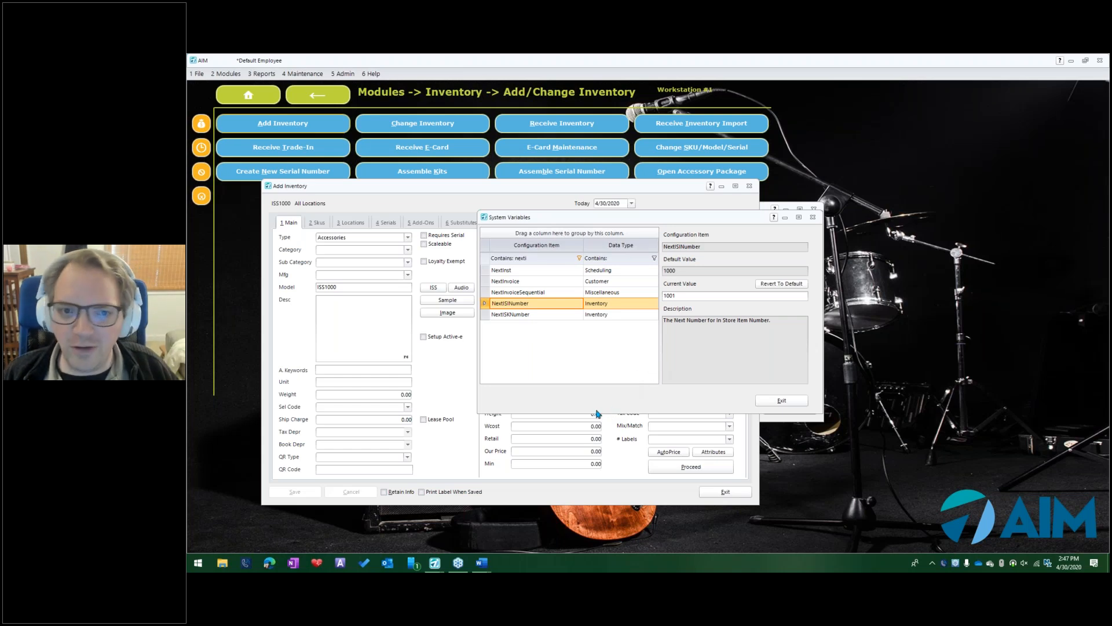
Step: Show the desktop and open the inventory workbook "export import webinar.xlsx" in Excel
{"action": "mouse_move", "coordinate": [467, 565]}
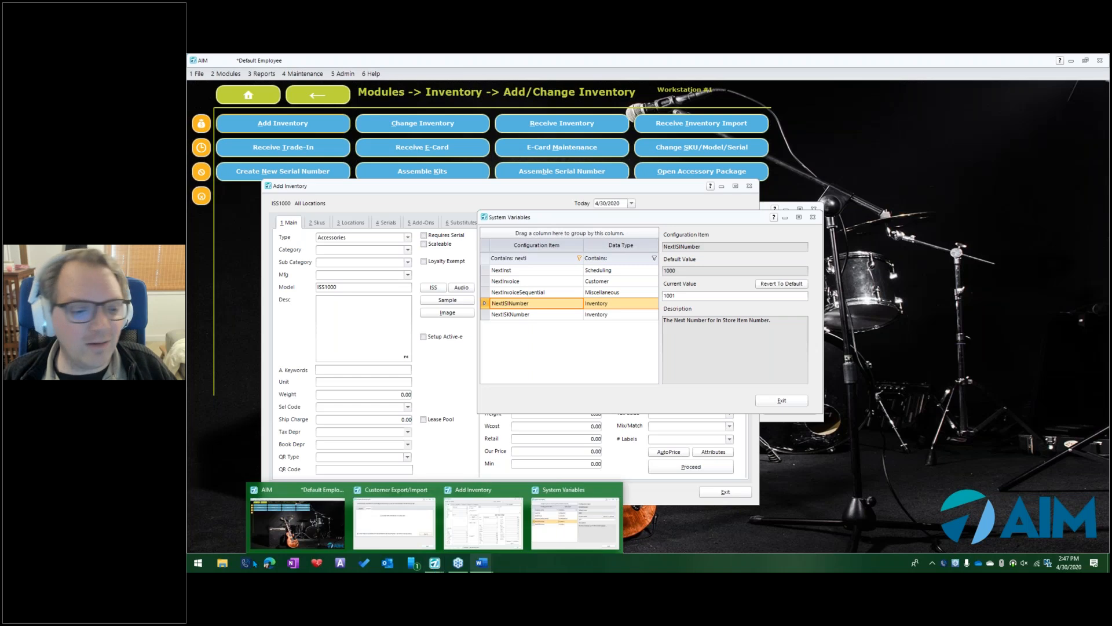
{"action": "left_click", "coordinate": [1050, 65]}
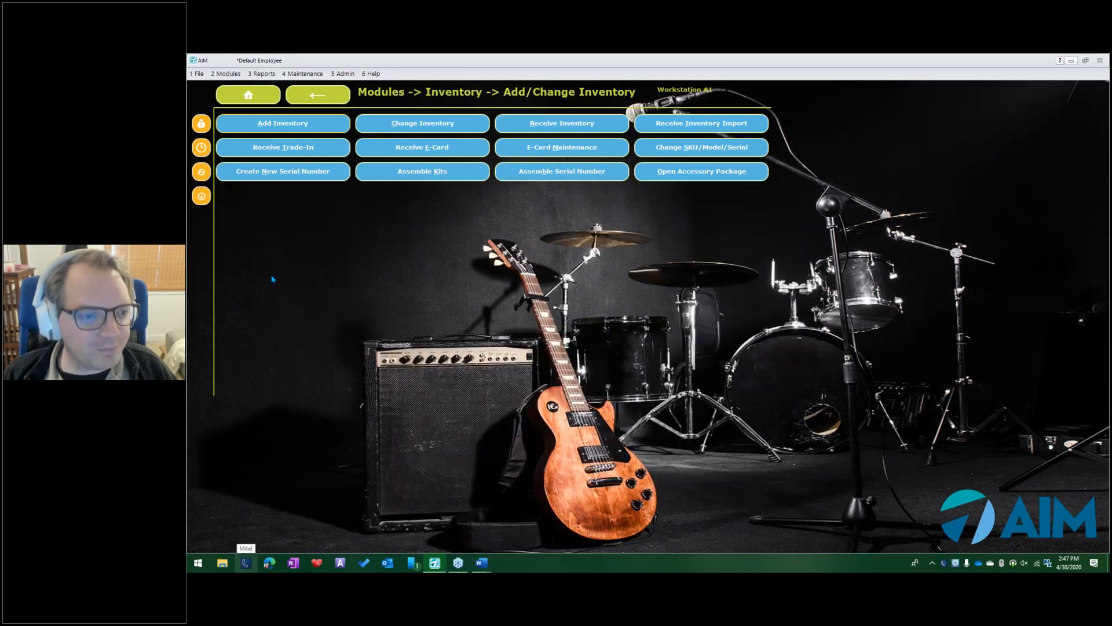
{"action": "key", "text": "super+d"}
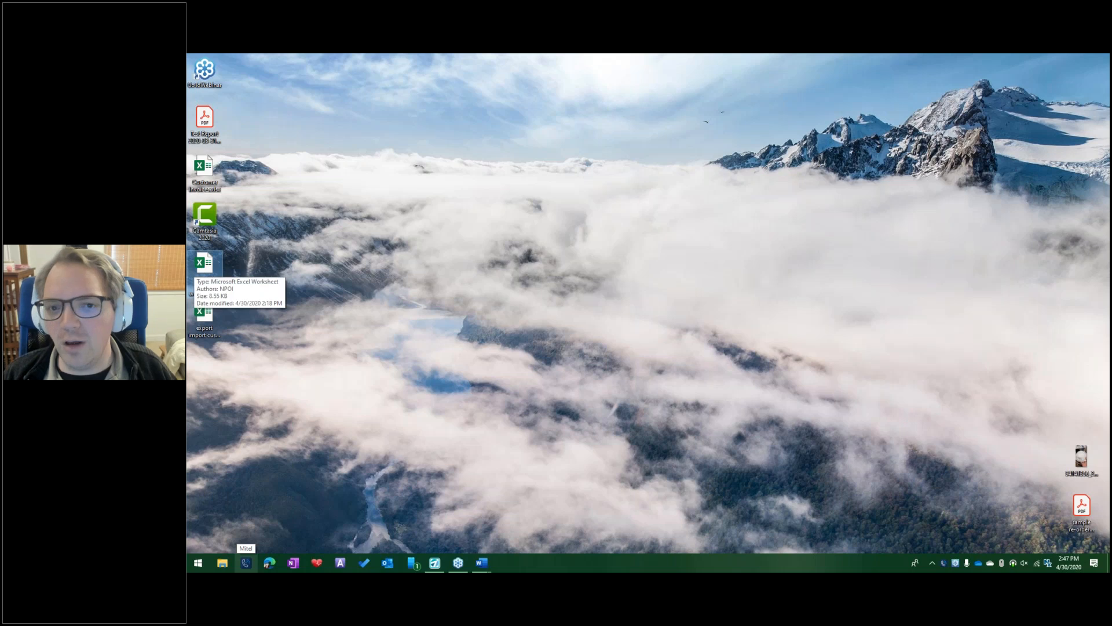
{"action": "double_click", "coordinate": [198, 269]}
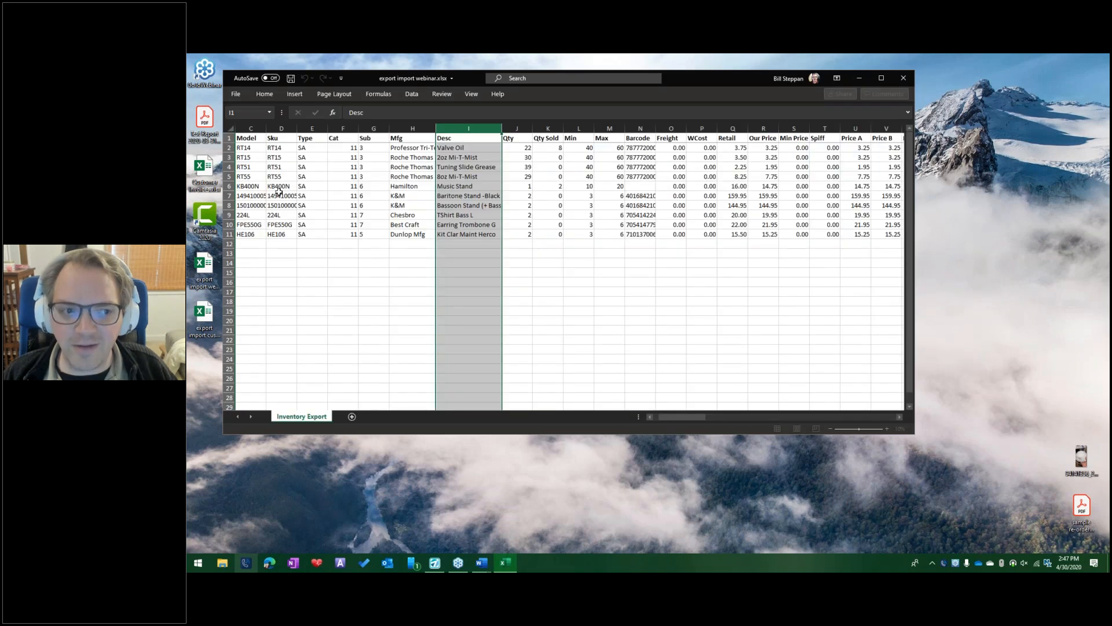
Step: Examine the Model column and the leading columns of the Inventory Export sheet
{"action": "left_click", "coordinate": [247, 128]}
{"action": "right_click", "coordinate": [249, 129]}
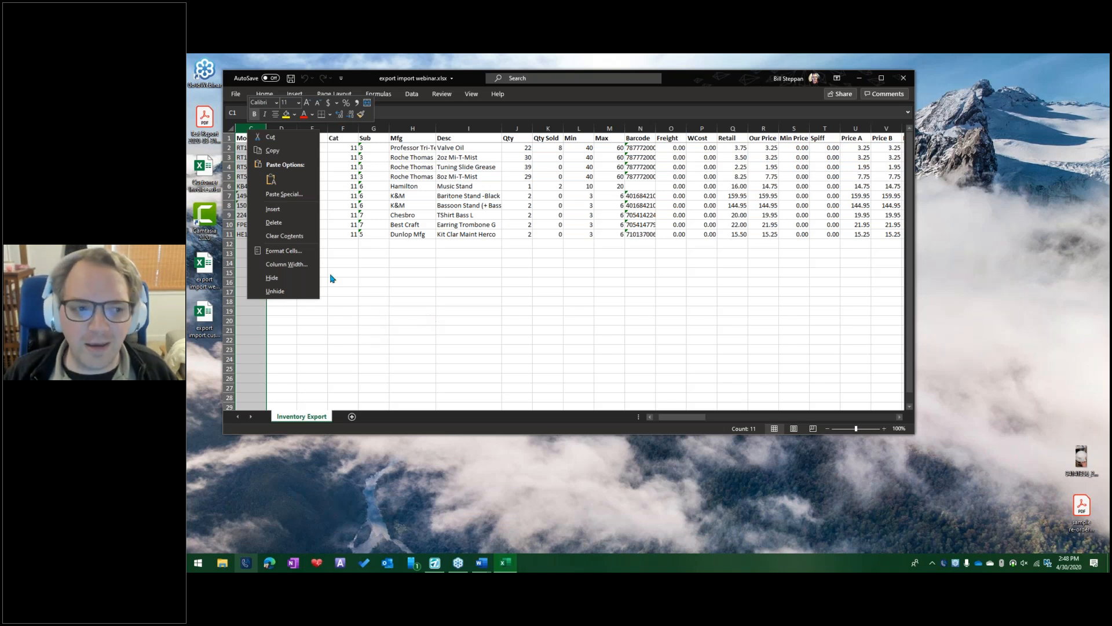
{"action": "left_click", "coordinate": [423, 290]}
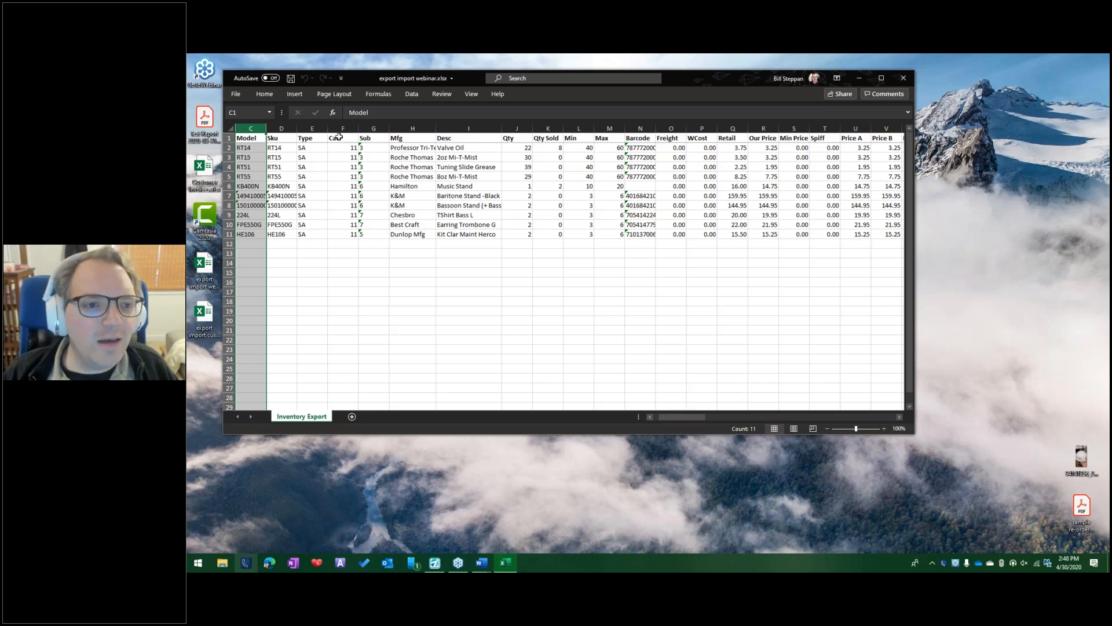
{"action": "left_click_drag", "start_coordinate": [438, 332], "coordinate": [447, 320]}
{"action": "scroll", "coordinate": [603, 331], "scroll_direction": "left", "scroll_amount": 2}
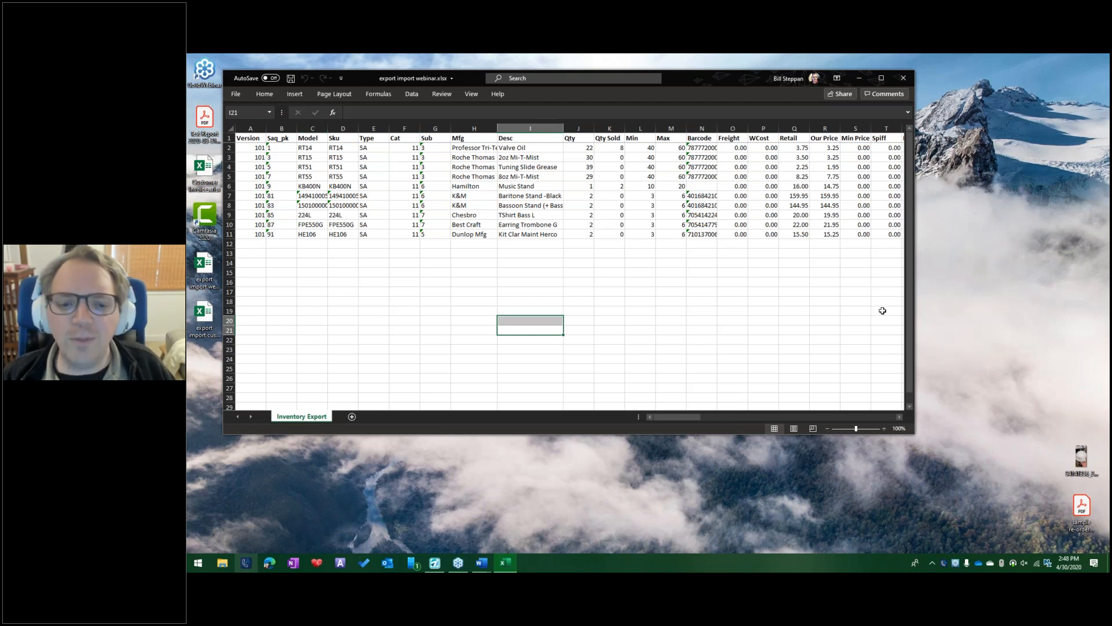
{"action": "left_click", "coordinate": [951, 493]}
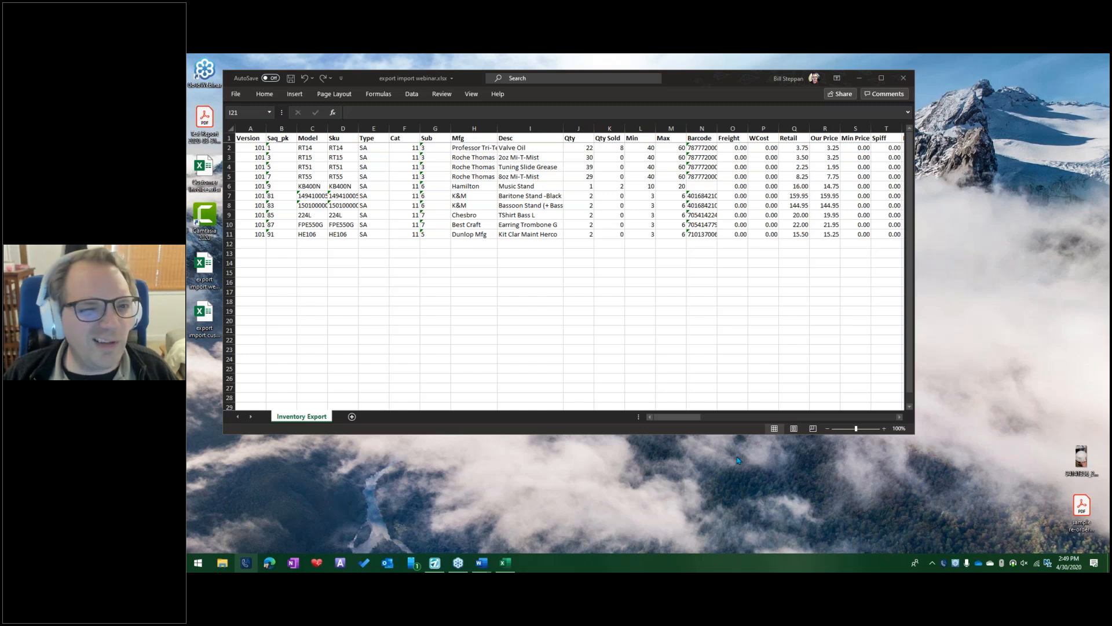
Step: Switch to AIM, open Maintain Inventory Categories and review the tax code options for category 2 Orchestra
{"action": "left_click", "coordinate": [435, 563]}
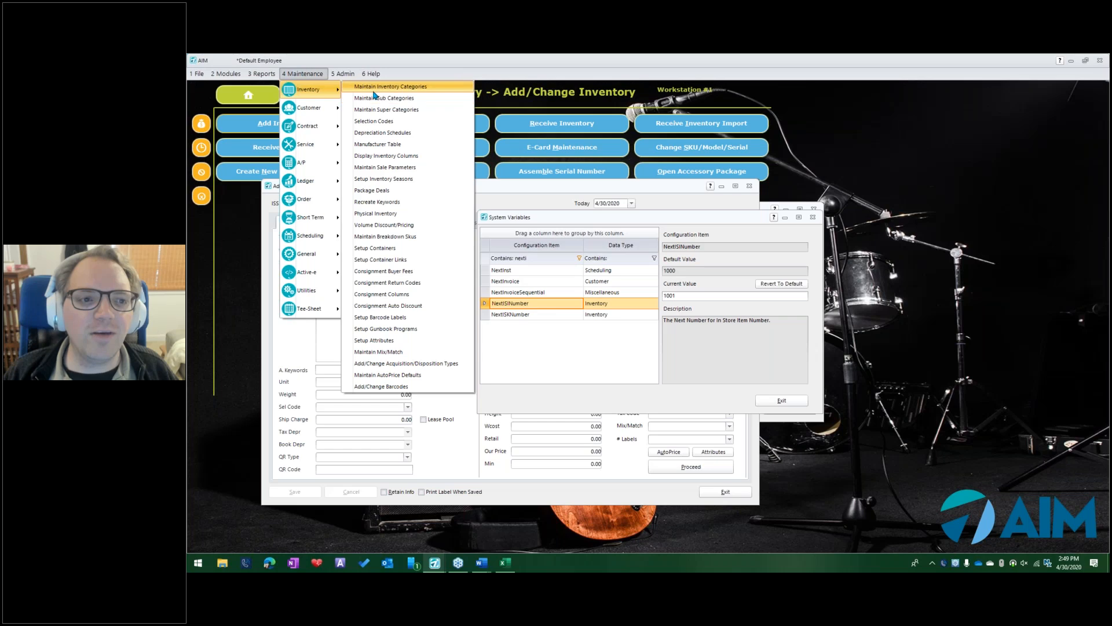
{"action": "left_click", "coordinate": [378, 90]}
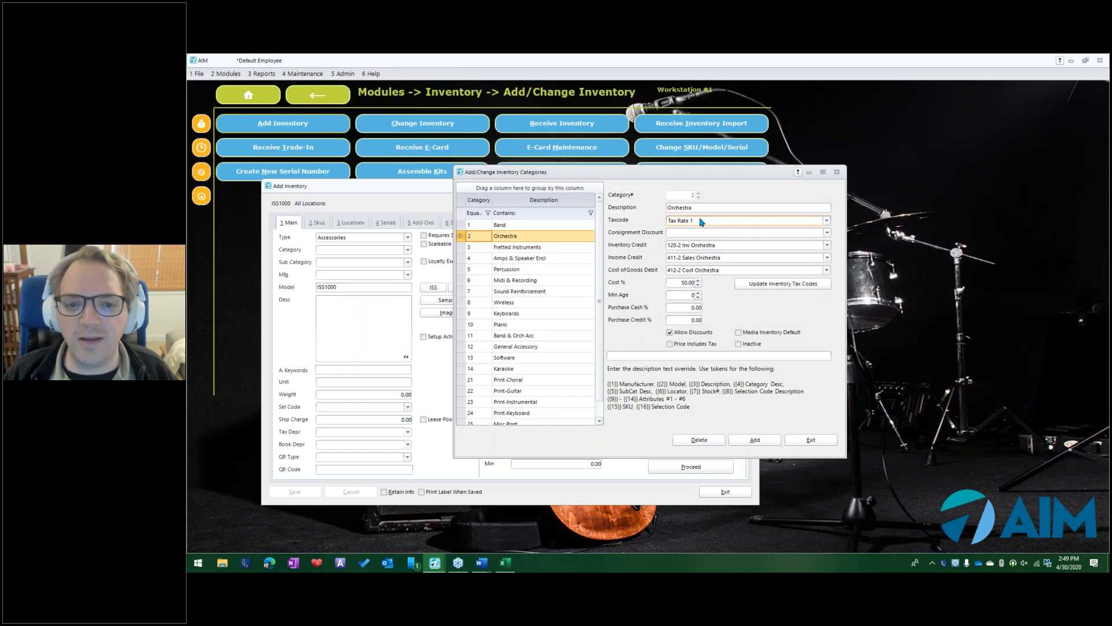
{"action": "left_click", "coordinate": [701, 222]}
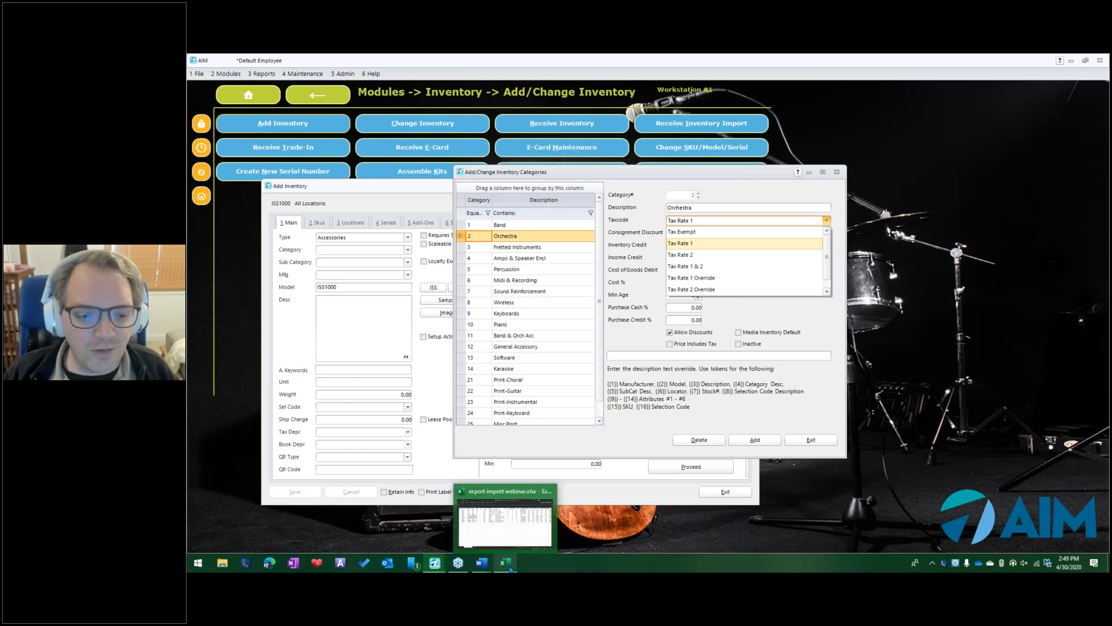
Step: Return to the "export import webinar.xlsx" workbook in Excel and maximize its window
{"action": "left_click", "coordinate": [522, 516]}
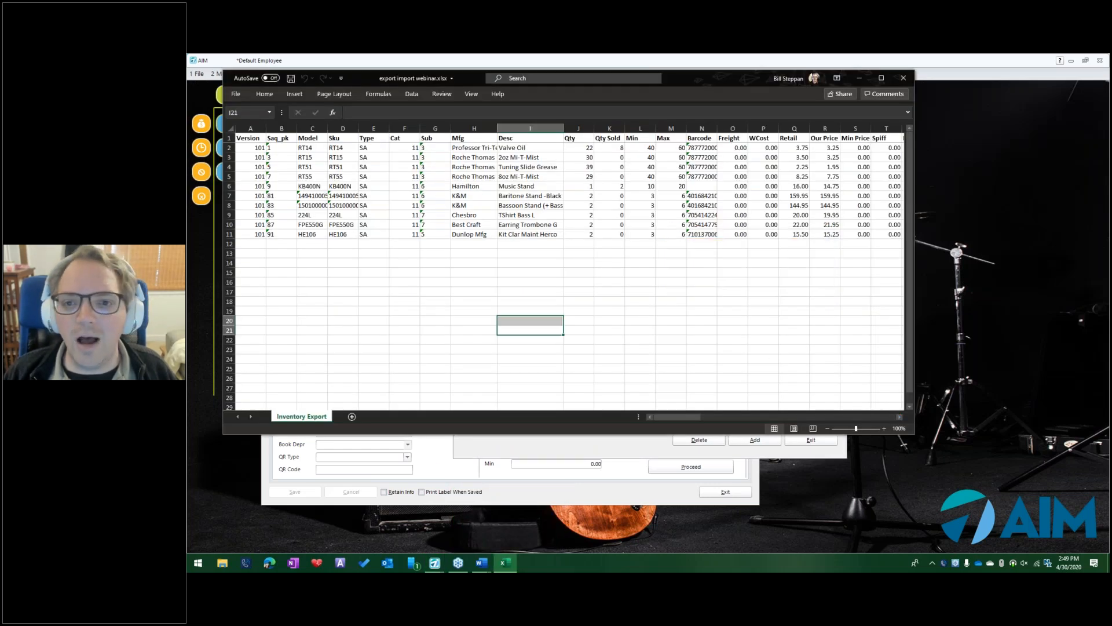
{"action": "double_click", "coordinate": [893, 407]}
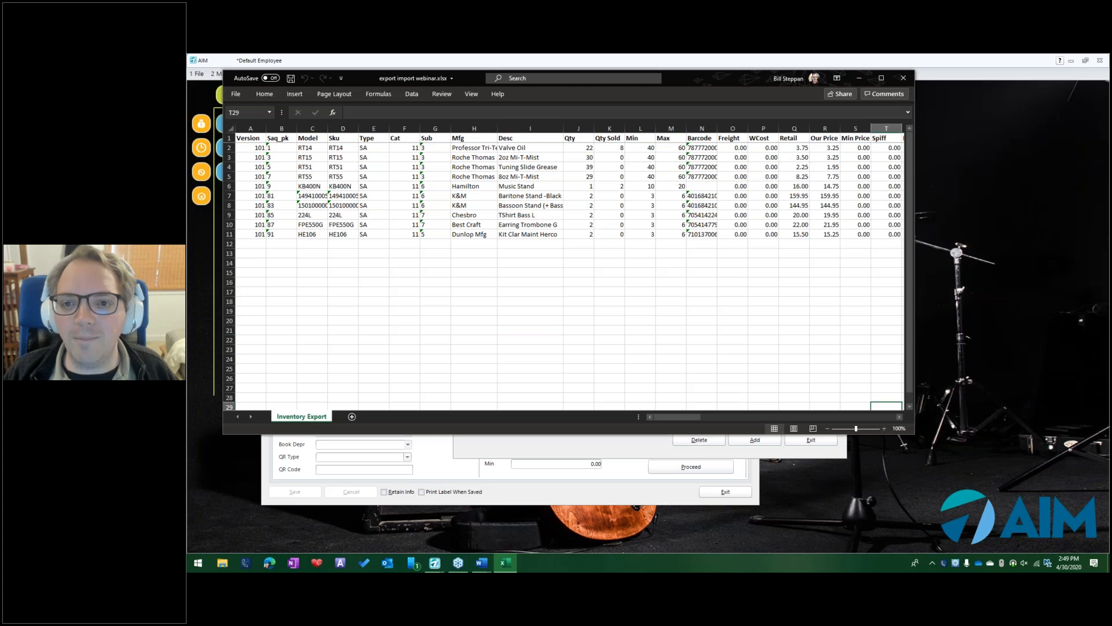
{"action": "left_click", "coordinate": [880, 79]}
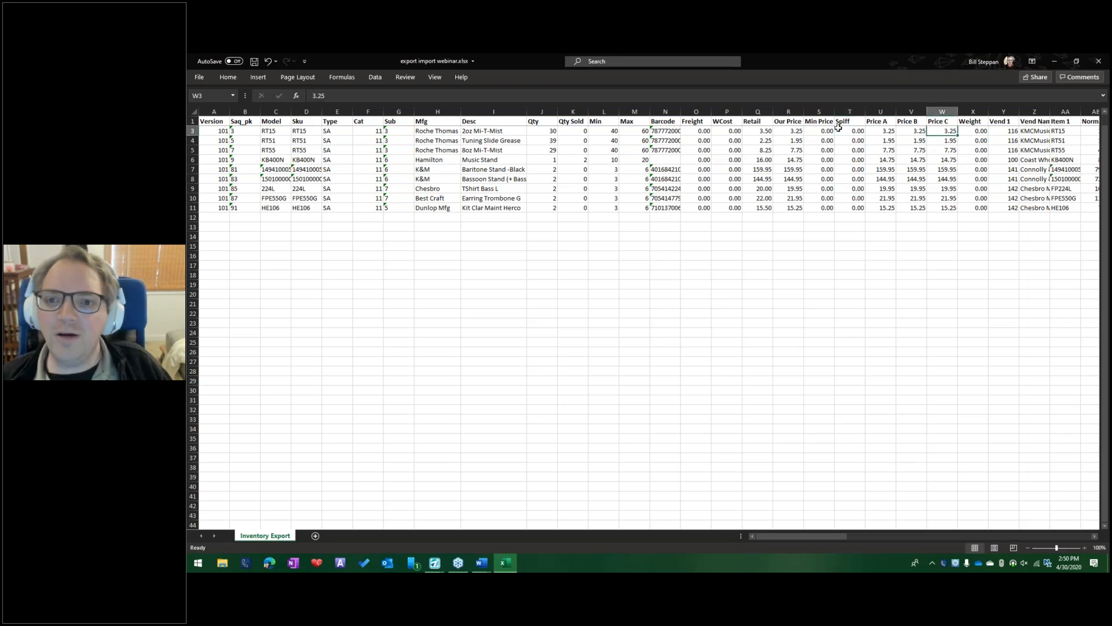
Step: Examine the Weight column and the first vendor's columns, from Vend 1 through Cost 1, in the Inventory Export sheet
{"action": "key", "text": "Right"}
{"action": "key", "text": "Right"}
{"action": "key", "text": "Right"}
{"action": "key", "text": "Right"}
{"action": "key", "text": "Right"}
{"action": "key", "text": "Right"}
{"action": "key", "text": "Right"}
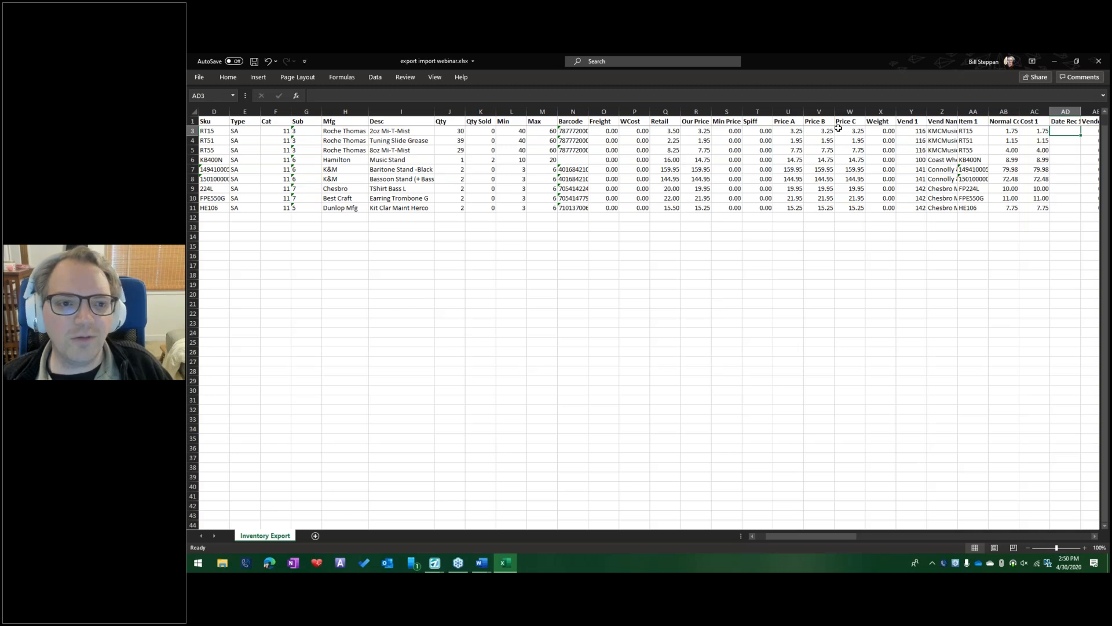
{"action": "key", "text": "Right"}
{"action": "key", "text": "Right"}
{"action": "key", "text": "Right"}
{"action": "key", "text": "Right"}
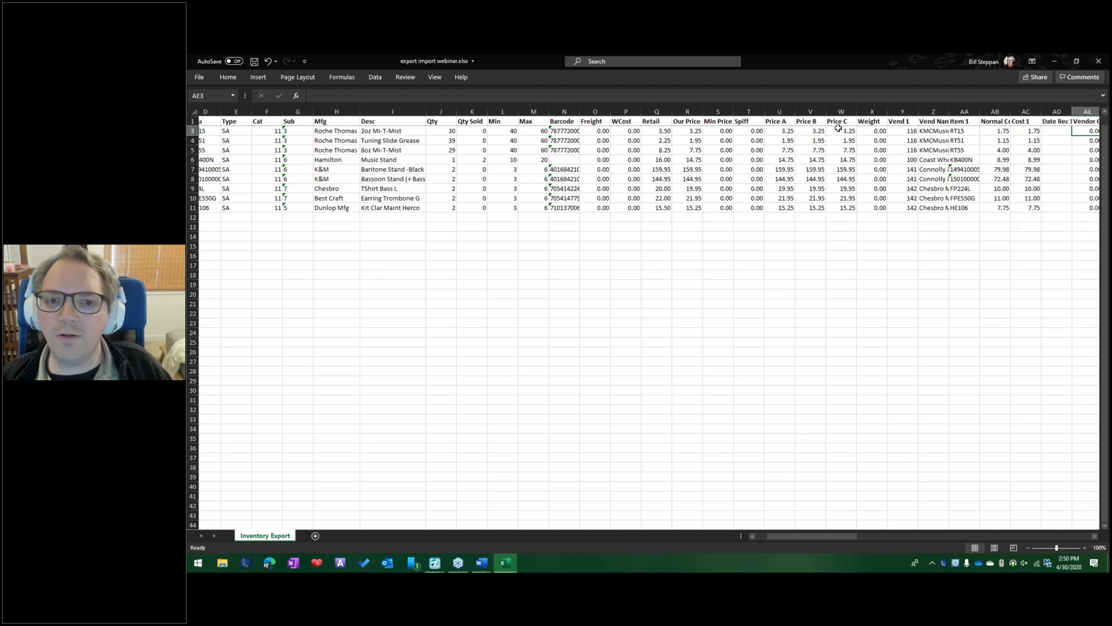
Step: Review the repeated column sets for vendors 2, 3 and 4, continuing through the Reminder, Notes, Season and Status columns
{"action": "key", "text": "Right"}
{"action": "key", "text": "Right"}
{"action": "key", "text": "Right"}
{"action": "key", "text": "Right"}
{"action": "key", "text": "Right"}
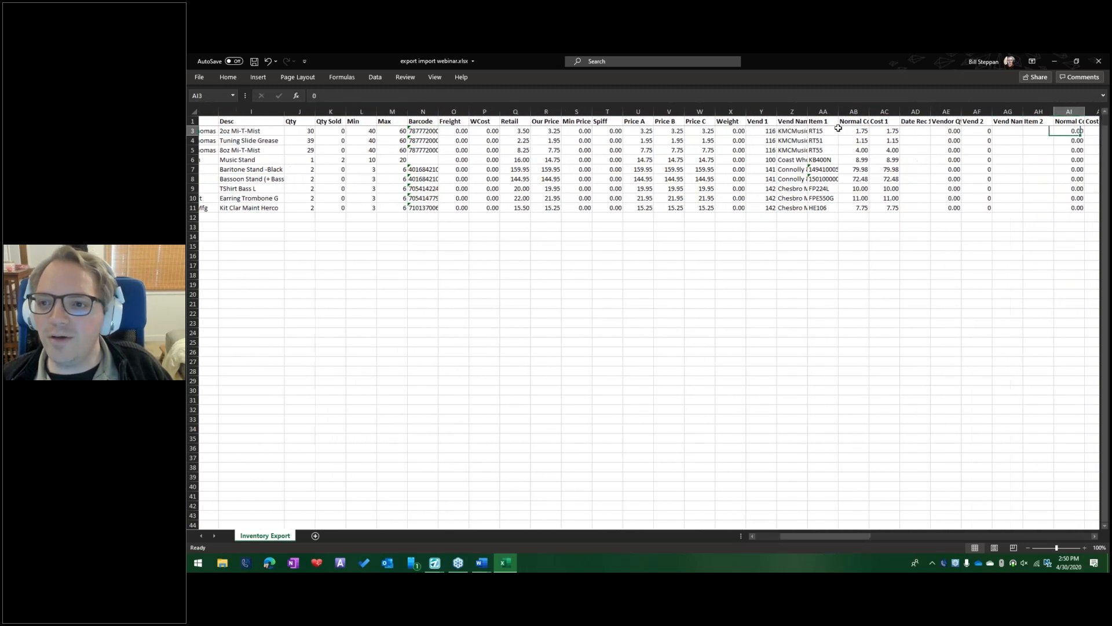
{"action": "key", "text": "Right"}
{"action": "key", "text": "Right"}
{"action": "key", "text": "Right"}
{"action": "key", "text": "Right"}
{"action": "key", "text": "Right"}
{"action": "key", "text": "Right"}
{"action": "key", "text": "Right"}
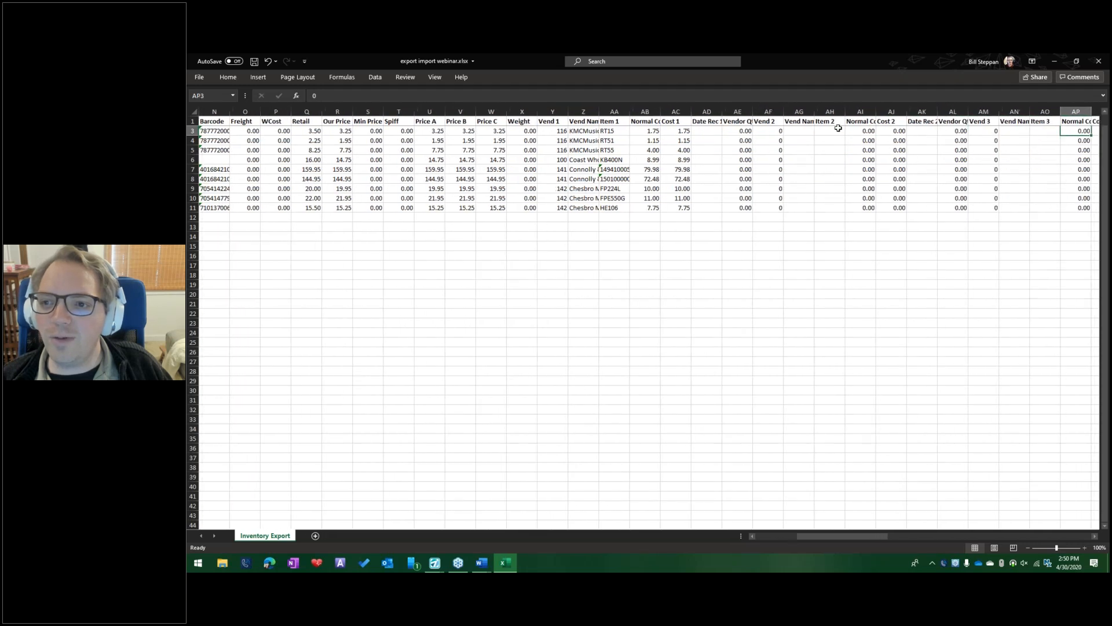
{"action": "key", "text": "Right"}
{"action": "key", "text": "Right"}
{"action": "key", "text": "Right"}
{"action": "key", "text": "Right"}
{"action": "key", "text": "Right"}
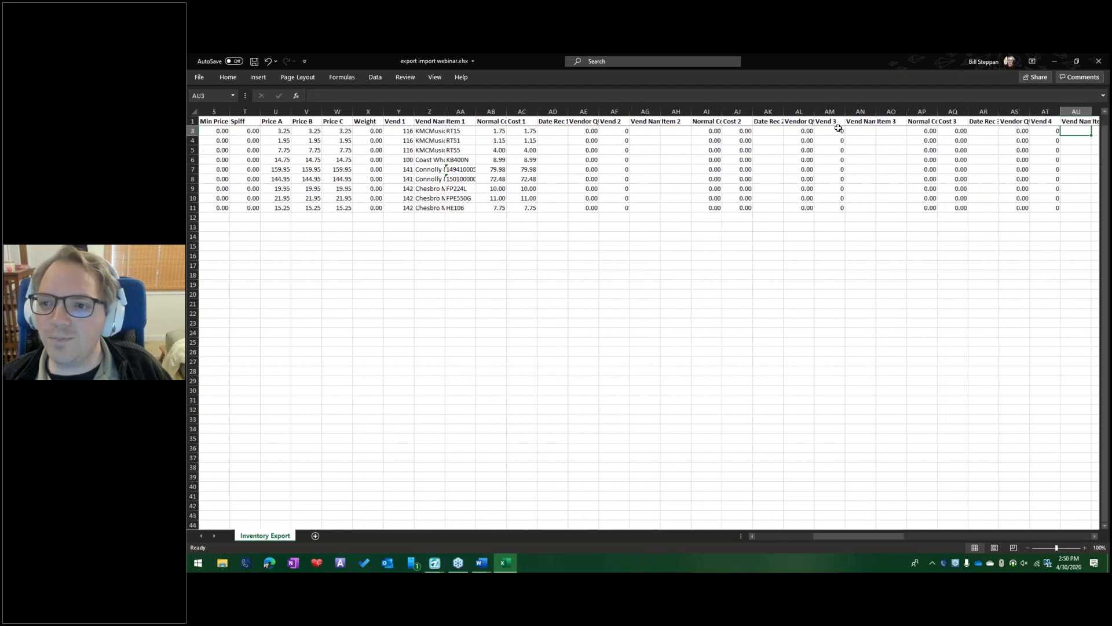
{"action": "key", "text": "Right"}
{"action": "key", "text": "Right"}
{"action": "key", "text": "Right"}
{"action": "key", "text": "Right"}
{"action": "key", "text": "Right"}
{"action": "key", "text": "Right"}
{"action": "key", "text": "Right"}
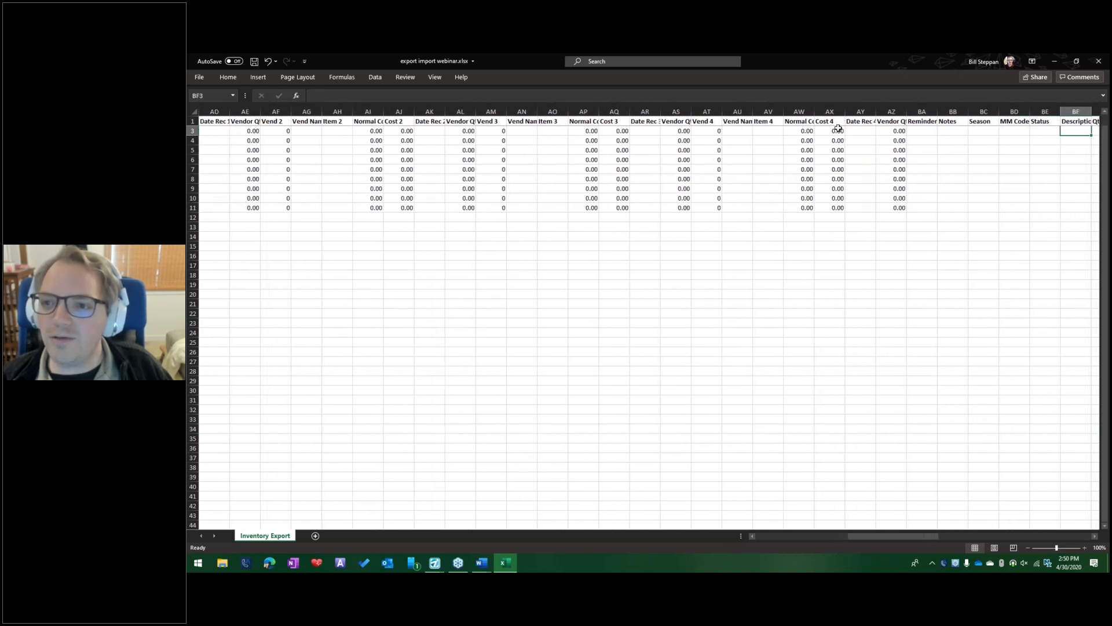
Step: Look over the AE flag, discontinued, loyalty, Phs Date, Locator, Min Min, MPN and Cost columns of the export
{"action": "key", "text": "Right"}
{"action": "key", "text": "Right"}
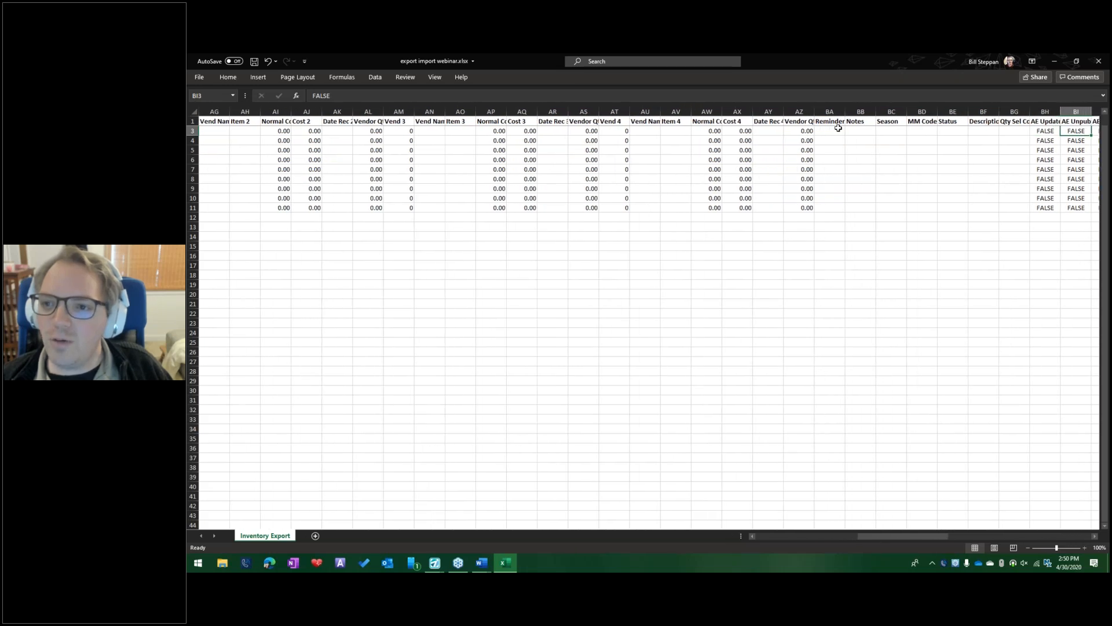
{"action": "key", "text": "Right"}
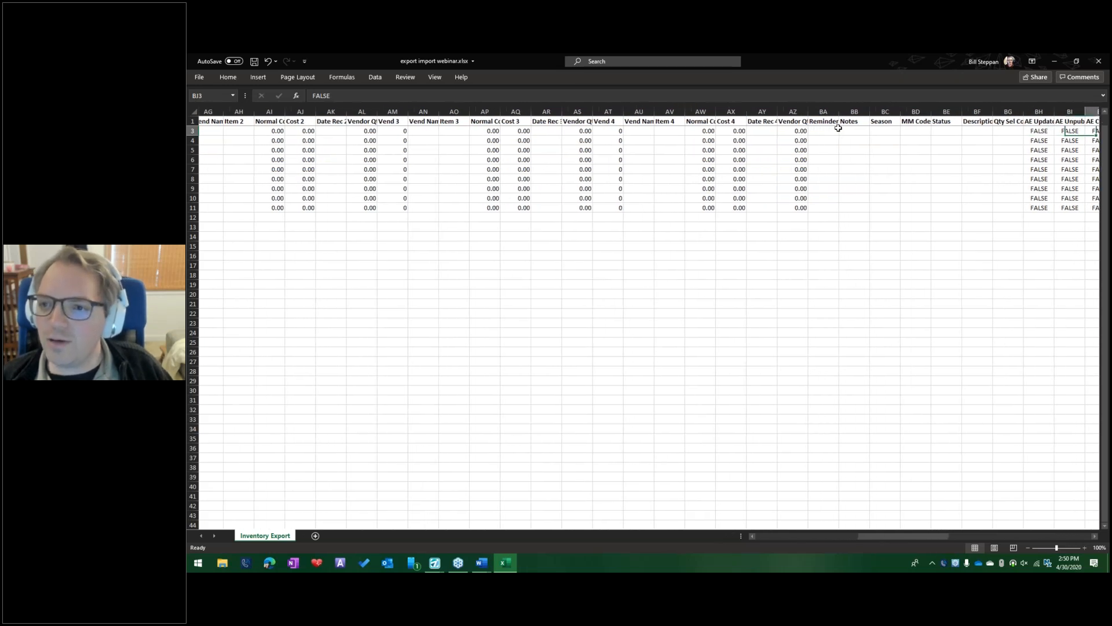
{"action": "key", "text": "Right"}
{"action": "key", "text": "Right"}
{"action": "key", "text": "Right"}
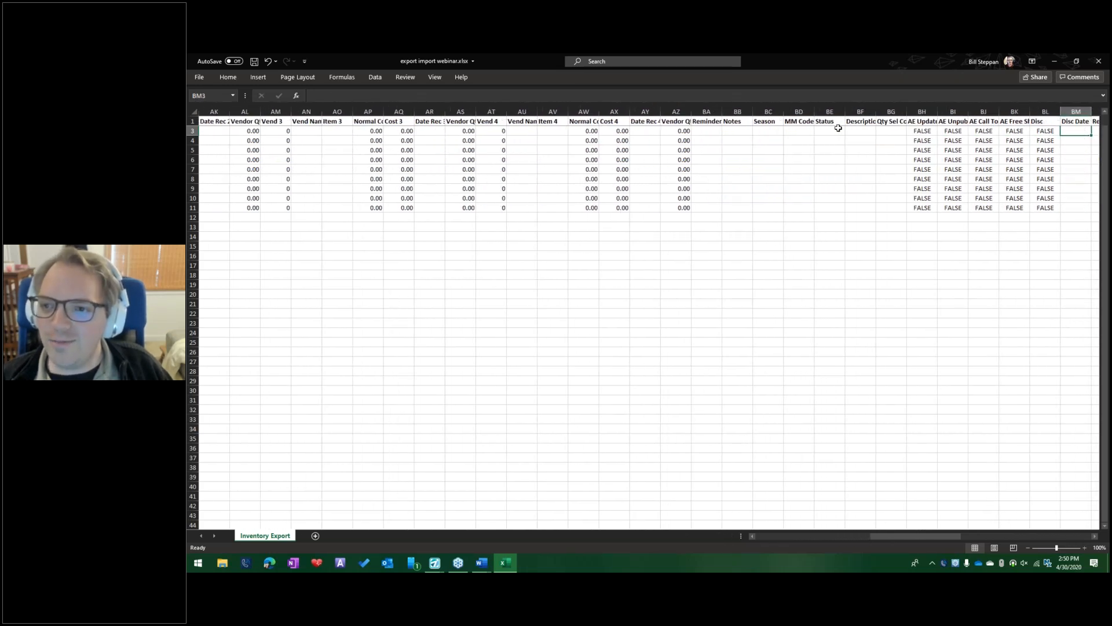
{"action": "key", "text": "Right"}
{"action": "key", "text": "Right"}
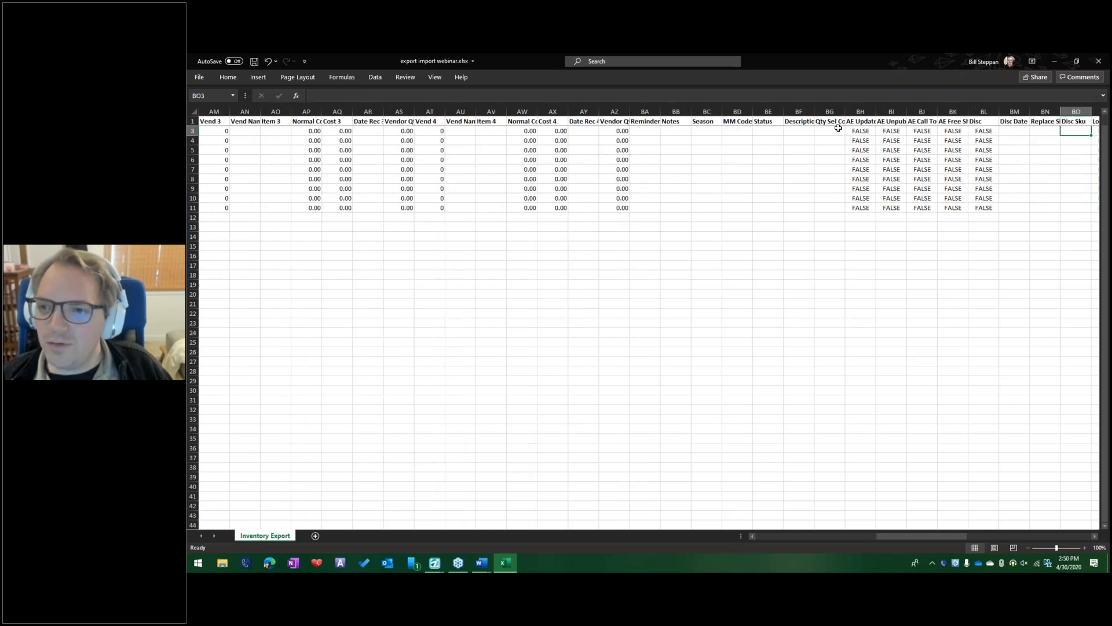
{"action": "key", "text": "Right"}
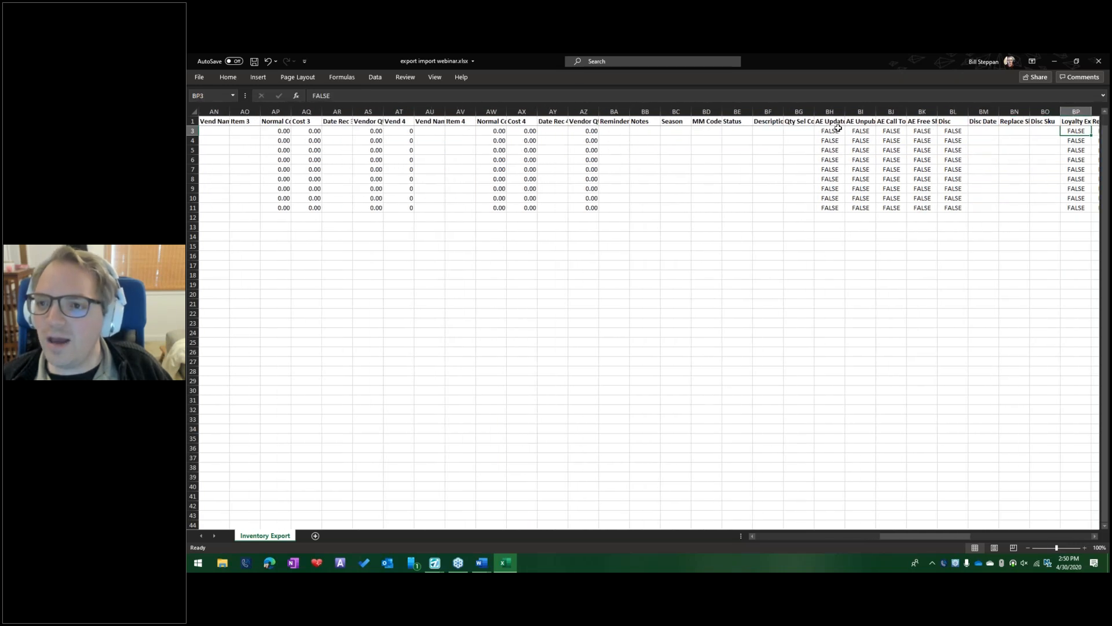
{"action": "key", "text": "Right"}
{"action": "key", "text": "Right"}
{"action": "key", "text": "Right"}
{"action": "key", "text": "Right"}
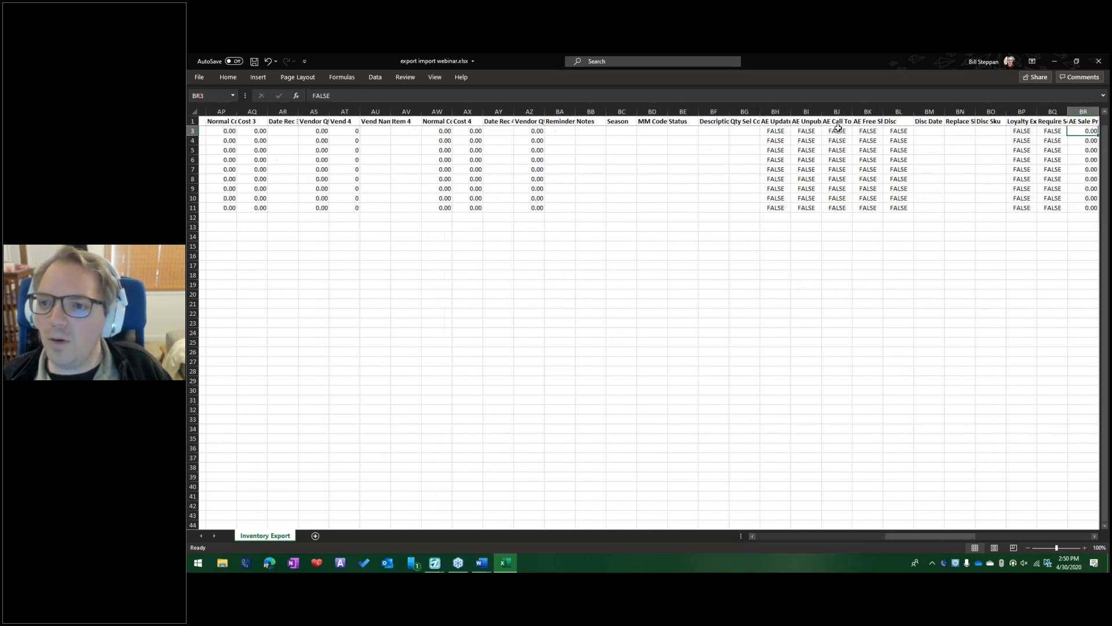
{"action": "key", "text": "Right"}
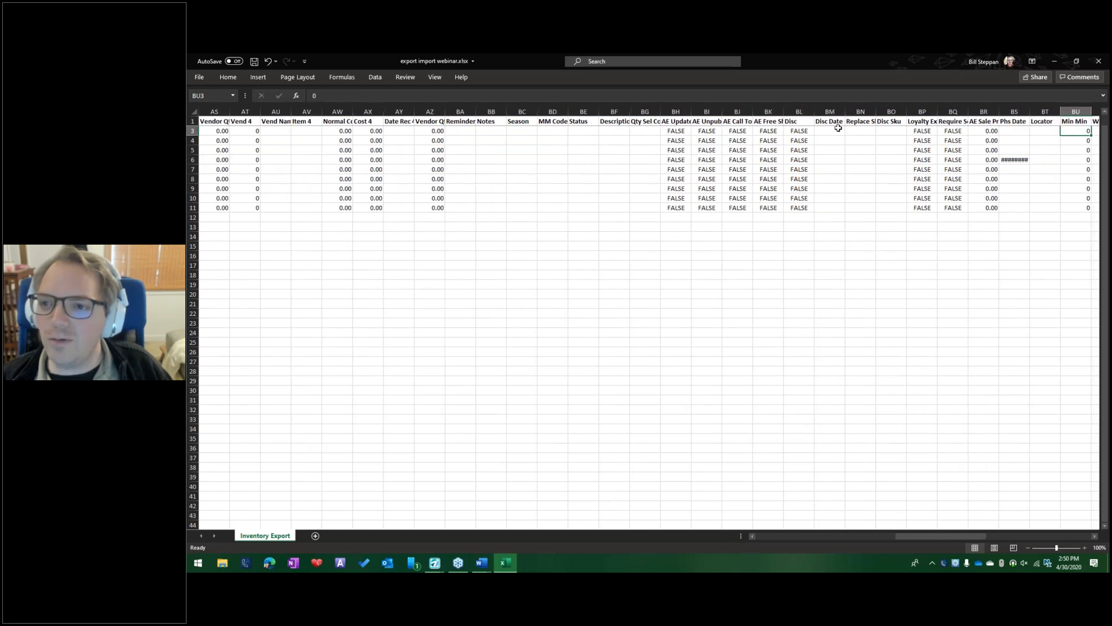
{"action": "key", "text": "Right"}
{"action": "key", "text": "Right"}
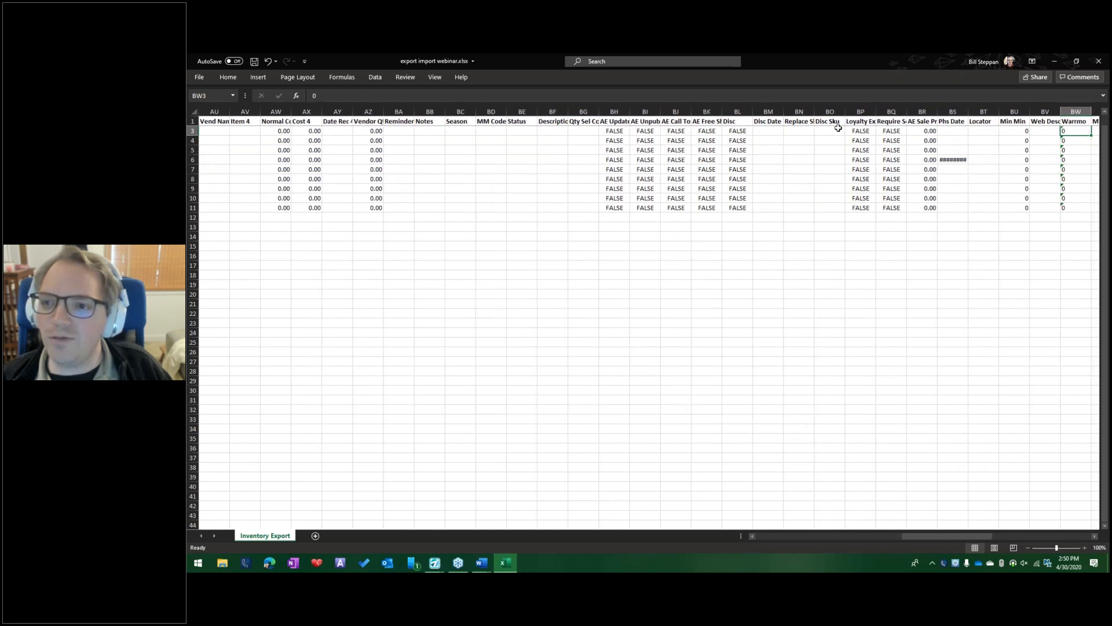
{"action": "key", "text": "Right"}
{"action": "key", "text": "Right"}
{"action": "key", "text": "Right"}
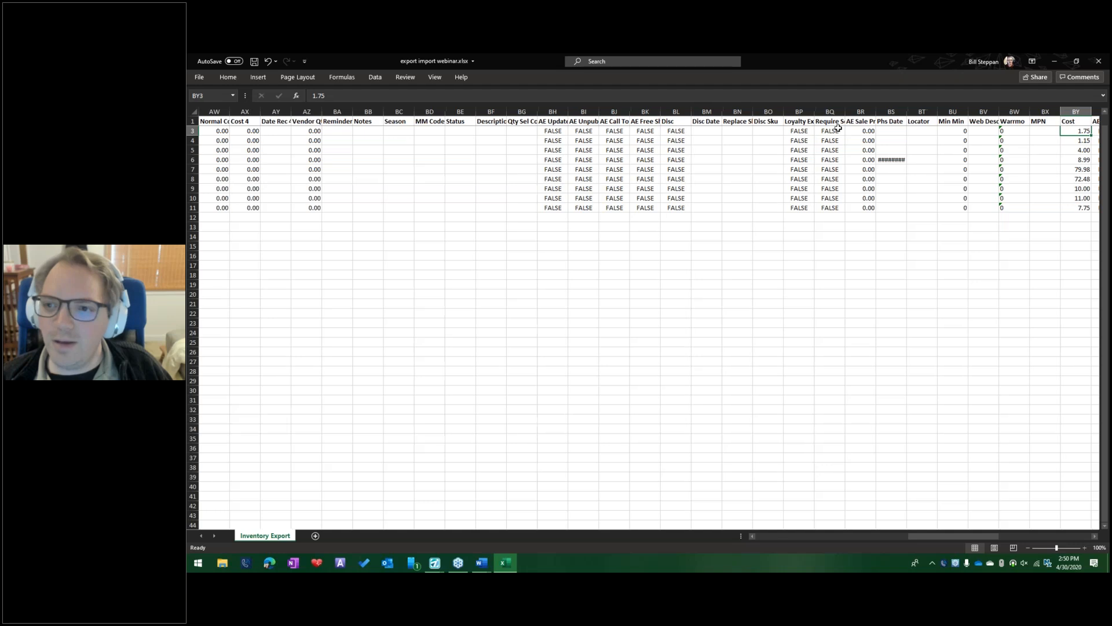
{"action": "key", "text": "Right"}
{"action": "key", "text": "Right"}
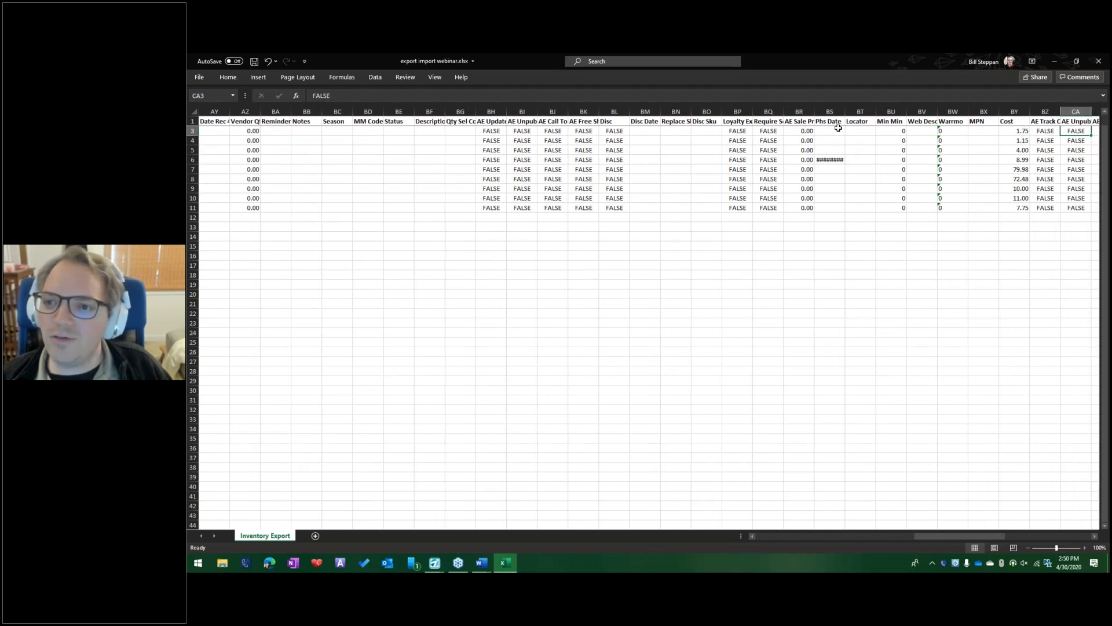
Step: Inspect the remaining export columns, from the AE SE fields and Sku Link through Composer, Artist, Finish, Color, Size and Year
{"action": "key", "text": "Right"}
{"action": "key", "text": "Right"}
{"action": "key", "text": "Right"}
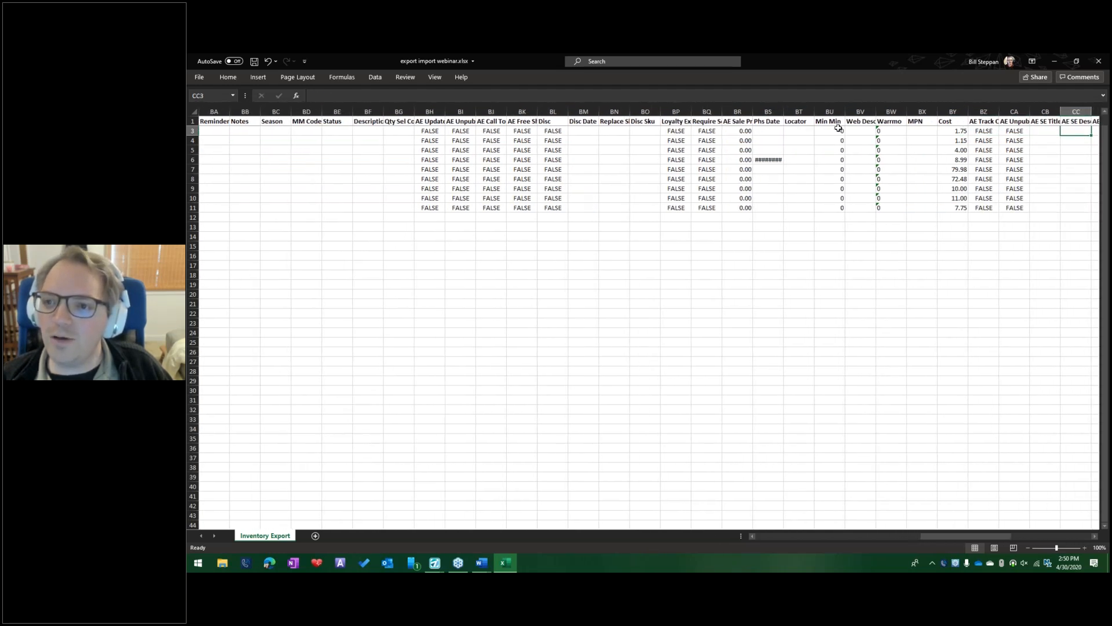
{"action": "key", "text": "Right"}
{"action": "key", "text": "Right"}
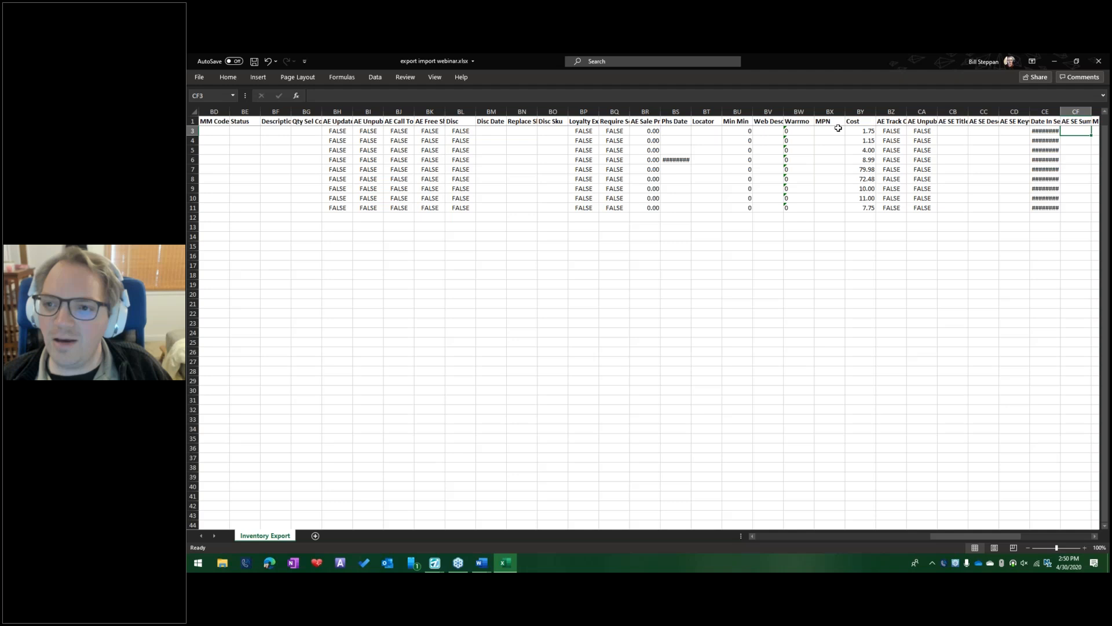
{"action": "key", "text": "Right"}
{"action": "key", "text": "Right"}
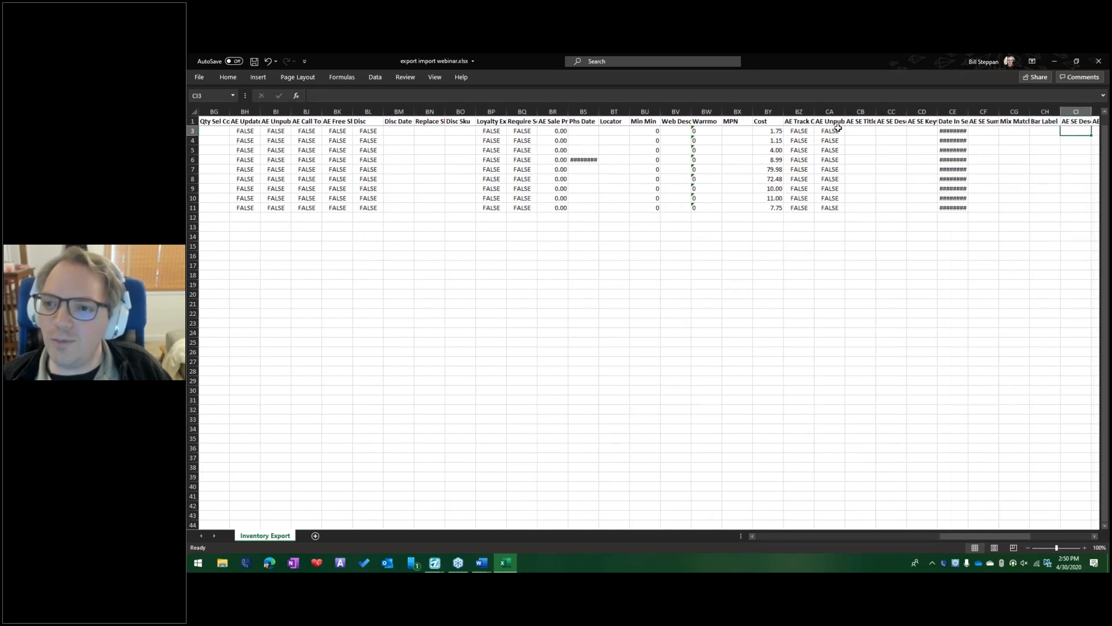
{"action": "key", "text": "Right"}
{"action": "key", "text": "Right"}
{"action": "key", "text": "Right"}
{"action": "key", "text": "Right"}
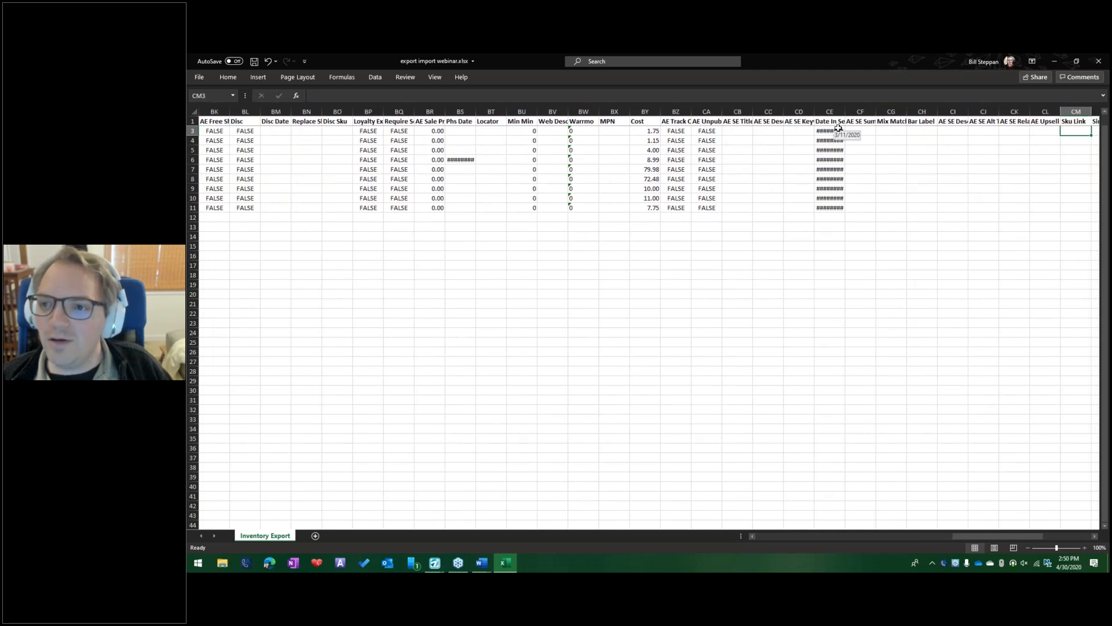
{"action": "key", "text": "Right"}
{"action": "key", "text": "Right"}
{"action": "key", "text": "Right"}
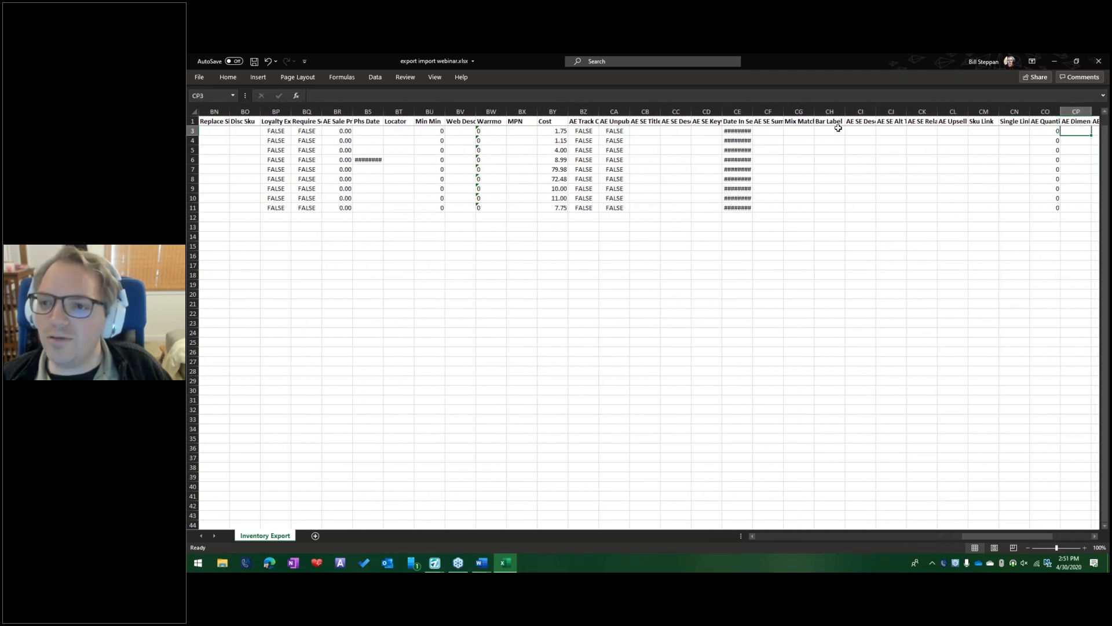
{"action": "key", "text": "Right"}
{"action": "key", "text": "Right"}
{"action": "key", "text": "Right"}
{"action": "key", "text": "Right"}
{"action": "key", "text": "Right"}
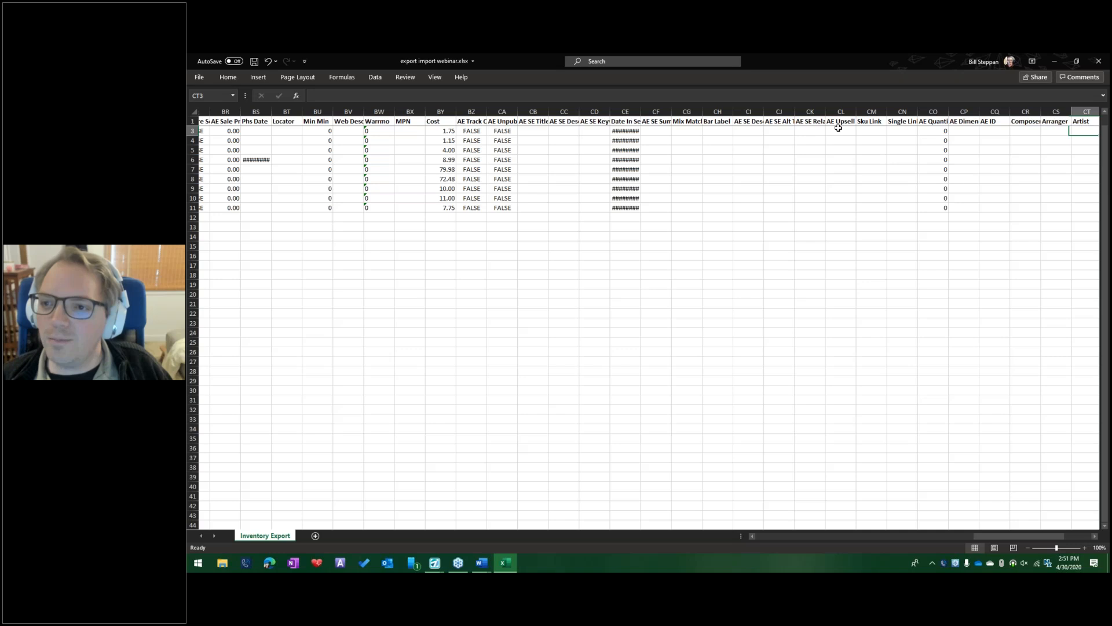
{"action": "key", "text": "Right"}
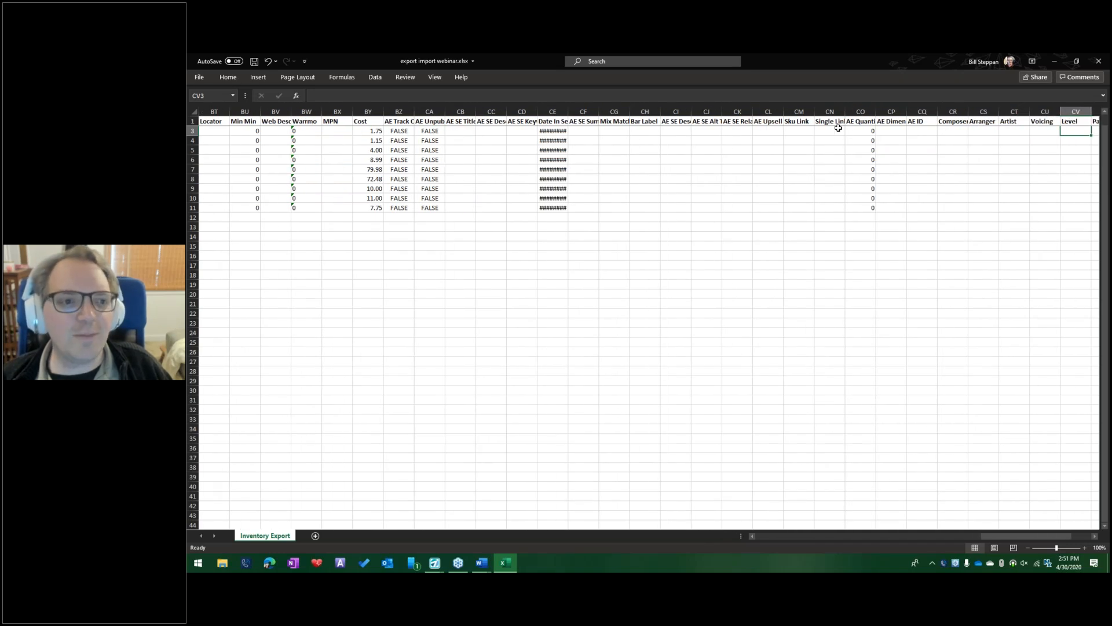
{"action": "key", "text": "Right"}
{"action": "key", "text": "Right"}
{"action": "key", "text": "Right"}
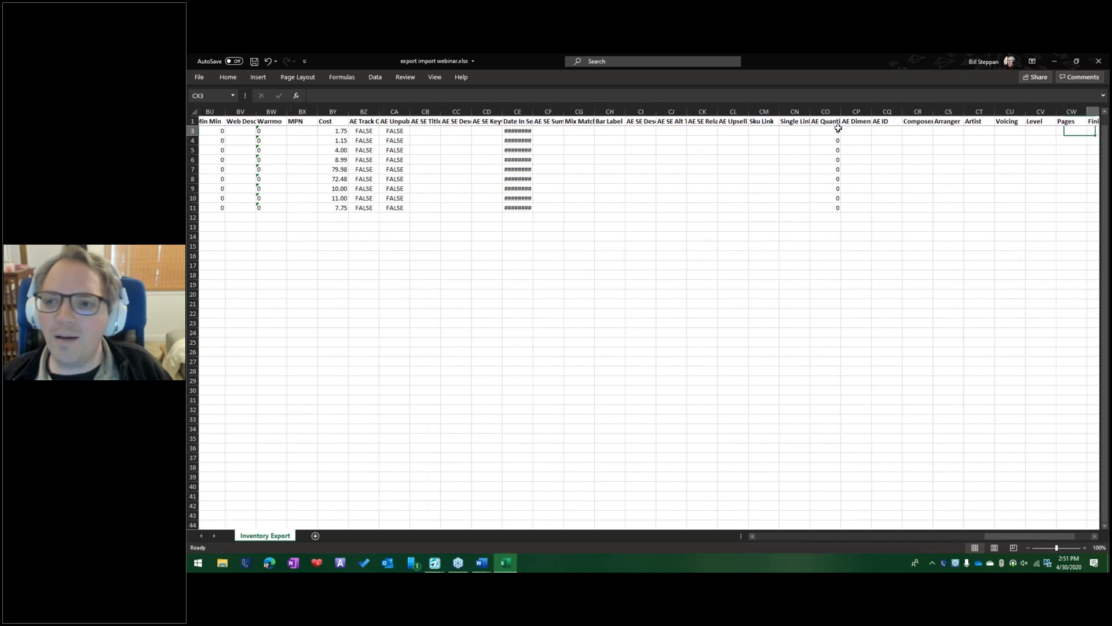
{"action": "key", "text": "Right"}
{"action": "key", "text": "Right"}
{"action": "key", "text": "Right"}
{"action": "key", "text": "Right"}
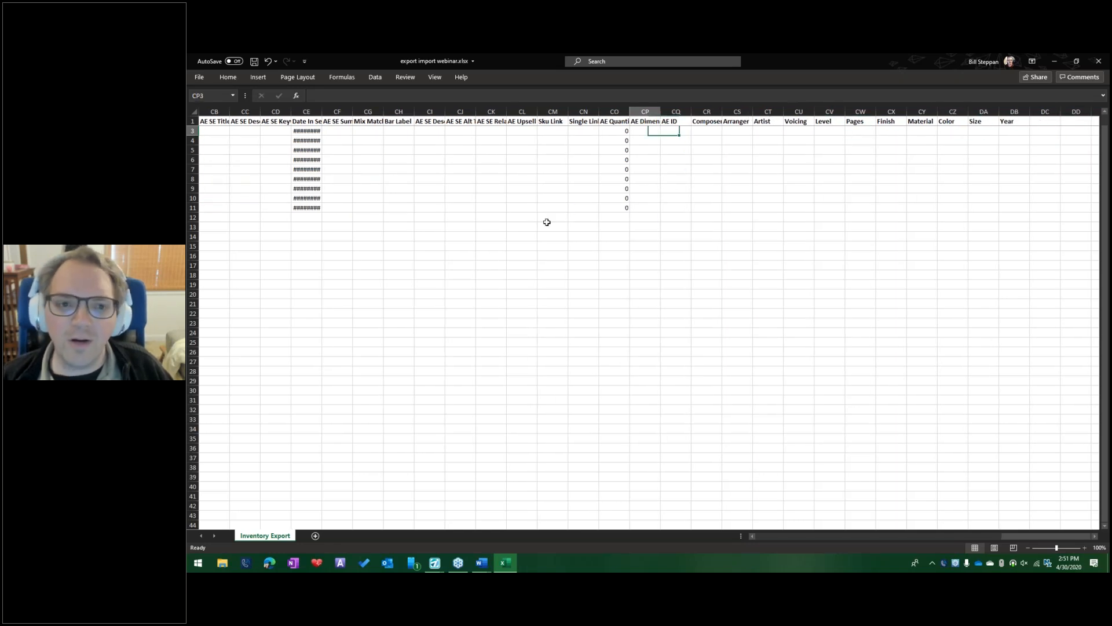
Step: Go back to the Version column at the start of the Inventory Export sheet, and minimize the workbook to return to AIM
{"action": "key", "text": "Left"}
{"action": "key", "text": "Left"}
{"action": "key", "text": "Left"}
{"action": "key", "text": "Left"}
{"action": "key", "text": "Left"}
{"action": "key", "text": "Left"}
{"action": "key", "text": "Left"}
{"action": "key", "text": "Left"}
{"action": "key", "text": "Left"}
{"action": "key", "text": "Left"}
{"action": "key", "text": "Left"}
{"action": "key", "text": "Left"}
{"action": "key", "text": "Left"}
{"action": "key", "text": "Left"}
{"action": "key", "text": "Left"}
{"action": "key", "text": "Left"}
{"action": "key", "text": "Left"}
{"action": "key", "text": "Left"}
{"action": "key", "text": "Left"}
{"action": "key", "text": "Left"}
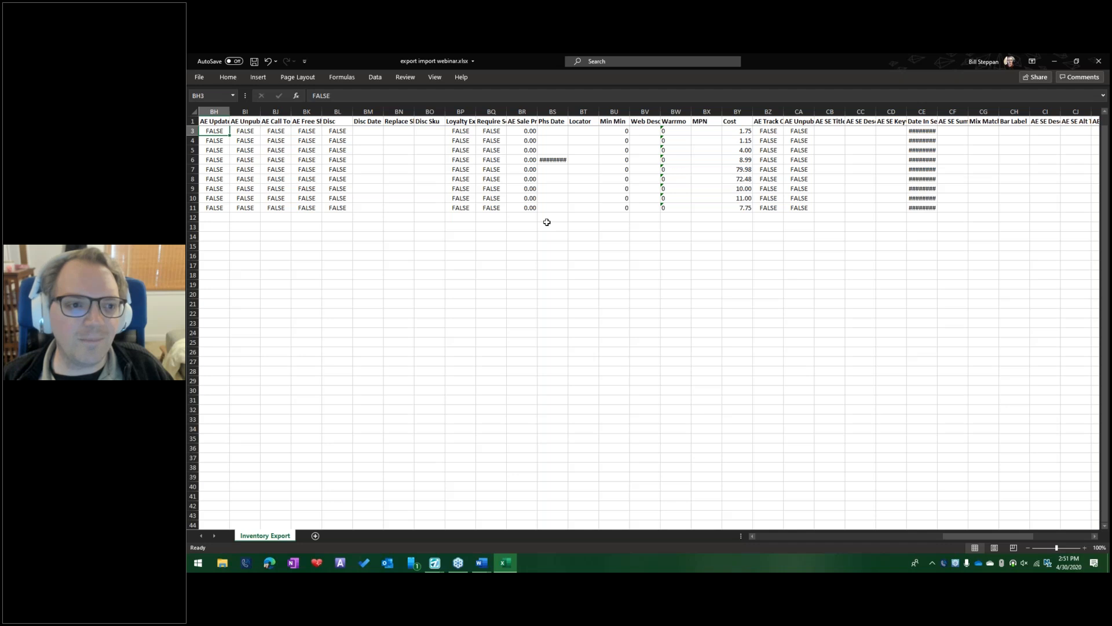
{"action": "key", "text": "Left"}
{"action": "key", "text": "Left"}
{"action": "key", "text": "Left"}
{"action": "key", "text": "Left"}
{"action": "key", "text": "Left"}
{"action": "key", "text": "Left"}
{"action": "key", "text": "Left"}
{"action": "key", "text": "Left"}
{"action": "key", "text": "Left"}
{"action": "key", "text": "Left"}
{"action": "key", "text": "Left"}
{"action": "key", "text": "Left"}
{"action": "key", "text": "Left"}
{"action": "key", "text": "Left"}
{"action": "key", "text": "Left"}
{"action": "key", "text": "Left"}
{"action": "key", "text": "Left"}
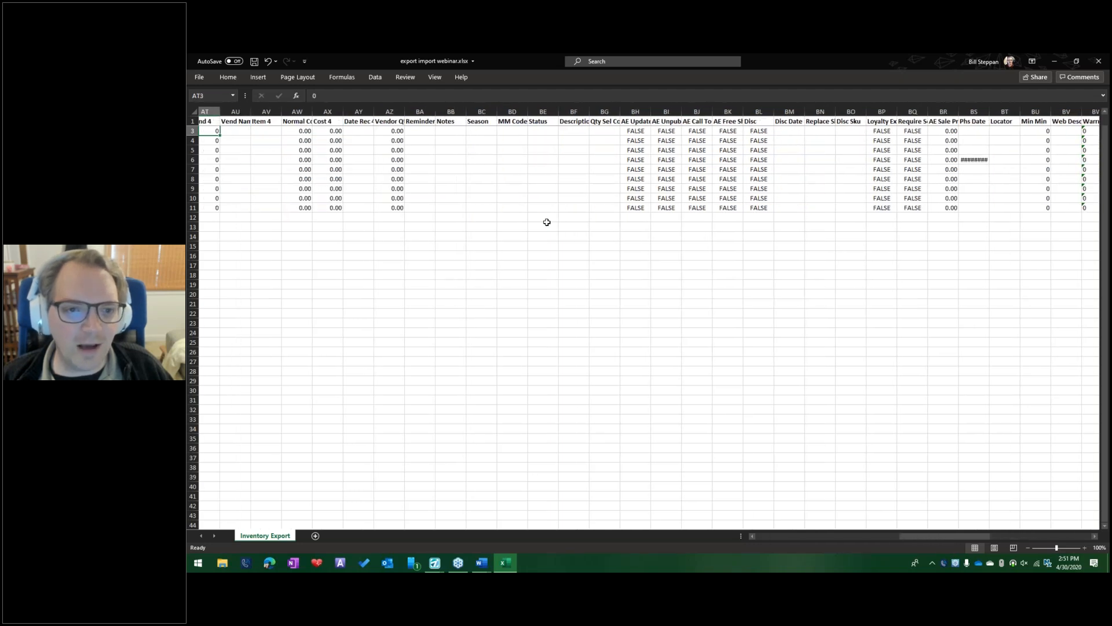
{"action": "key", "text": "Left"}
{"action": "key", "text": "Left"}
{"action": "key", "text": "Left"}
{"action": "key", "text": "Left"}
{"action": "key", "text": "Left"}
{"action": "key", "text": "Left"}
{"action": "key", "text": "Left"}
{"action": "key", "text": "Left"}
{"action": "key", "text": "Left"}
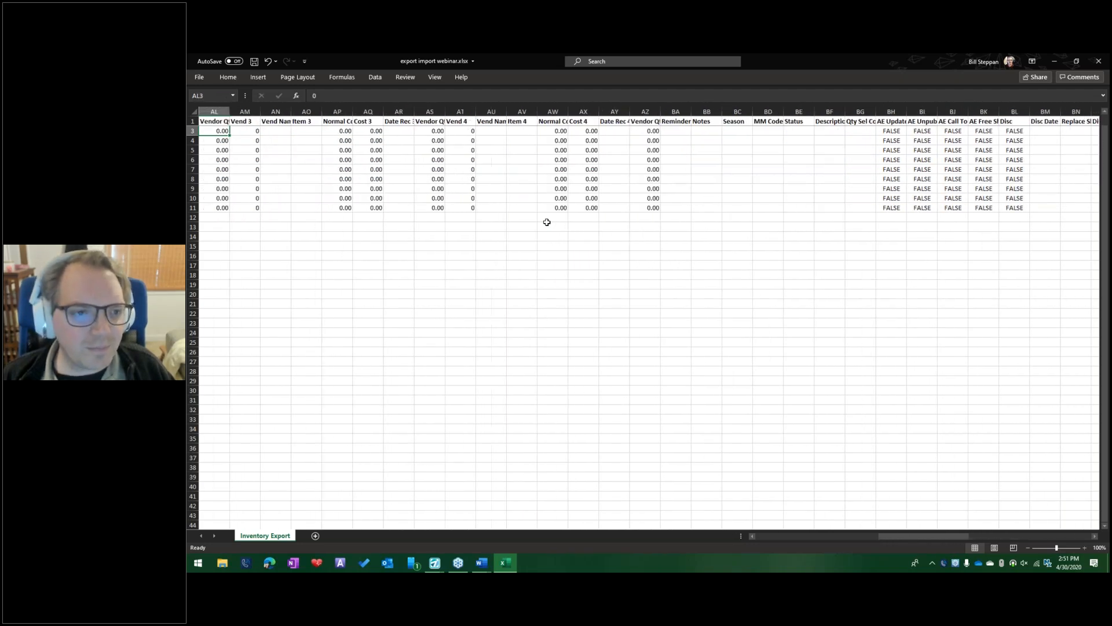
{"action": "key", "text": "Left"}
{"action": "key", "text": "Left"}
{"action": "key", "text": "Left"}
{"action": "key", "text": "Left"}
{"action": "key", "text": "Left"}
{"action": "key", "text": "Left"}
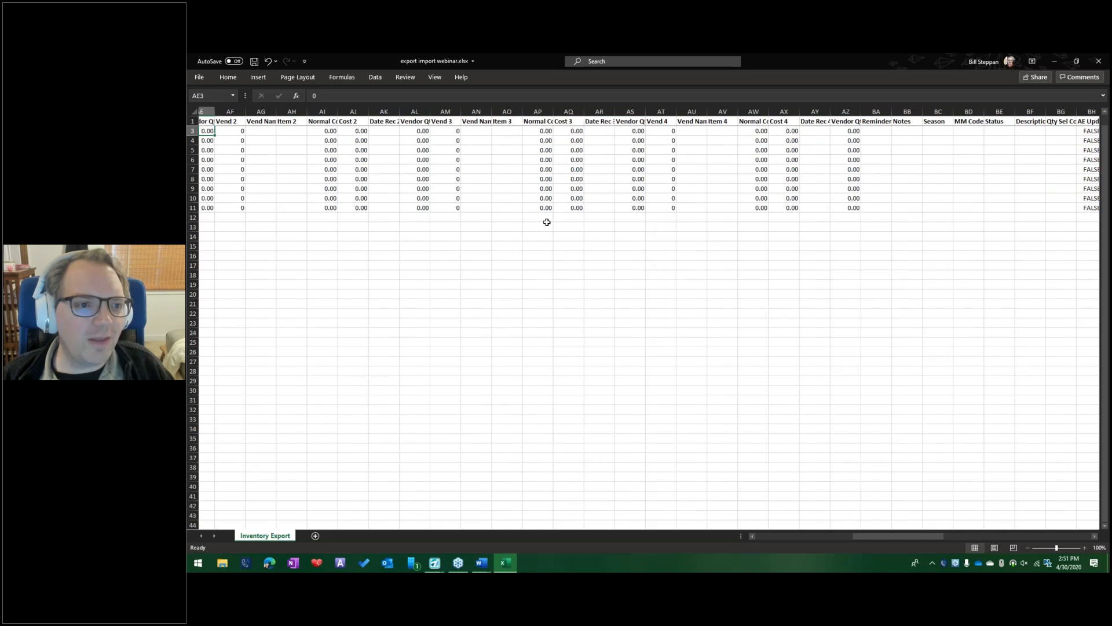
{"action": "key", "text": "Left"}
{"action": "key", "text": "Left"}
{"action": "key", "text": "Left"}
{"action": "key", "text": "Left"}
{"action": "key", "text": "Left"}
{"action": "key", "text": "Left"}
{"action": "key", "text": "Left"}
{"action": "key", "text": "Left"}
{"action": "key", "text": "Left"}
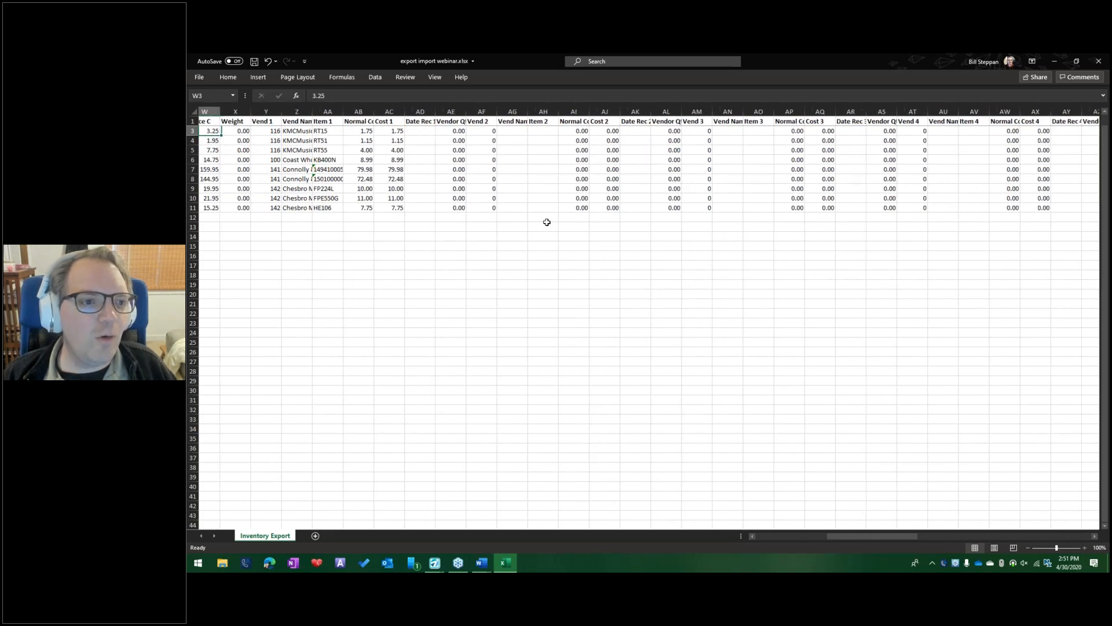
{"action": "key", "text": "Left"}
{"action": "key", "text": "Left"}
{"action": "key", "text": "Left"}
{"action": "key", "text": "Left"}
{"action": "key", "text": "Left"}
{"action": "key", "text": "Left"}
{"action": "key", "text": "Left"}
{"action": "key", "text": "Left"}
{"action": "key", "text": "Left"}
{"action": "key", "text": "Left"}
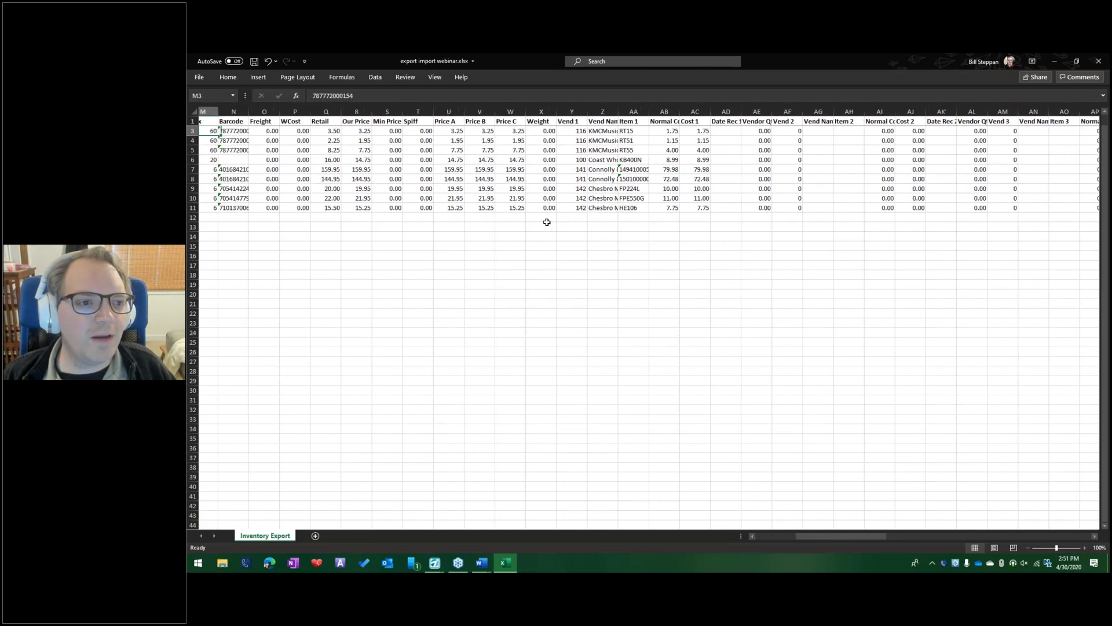
{"action": "key", "text": "Left"}
{"action": "key", "text": "Left"}
{"action": "key", "text": "Left"}
{"action": "key", "text": "Left"}
{"action": "key", "text": "Left"}
{"action": "key", "text": "Left"}
{"action": "key", "text": "Left"}
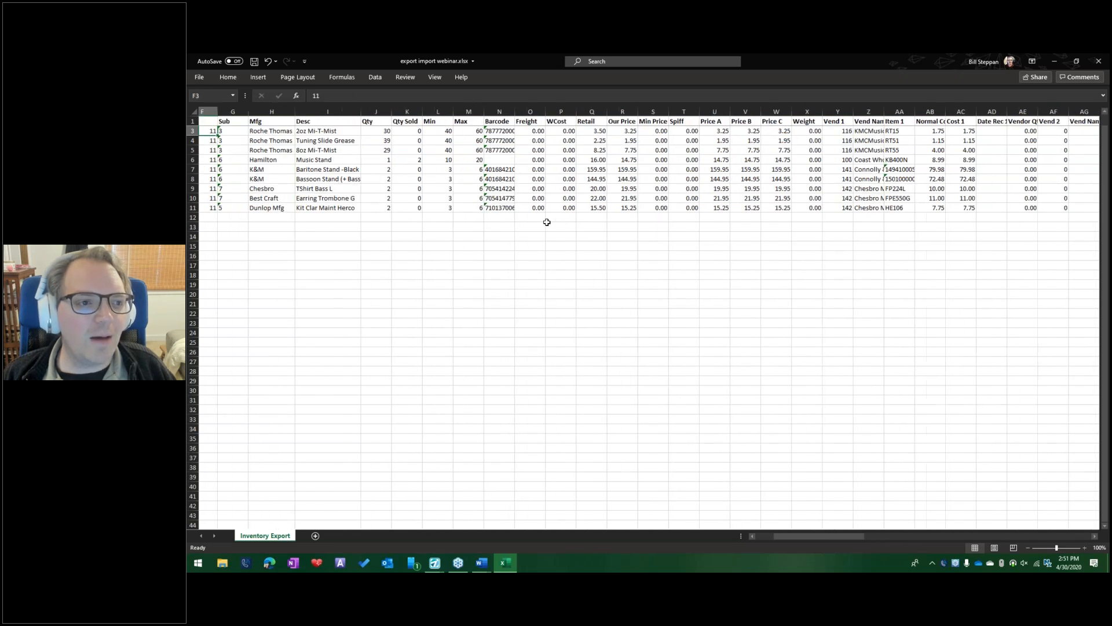
{"action": "key", "text": "Left"}
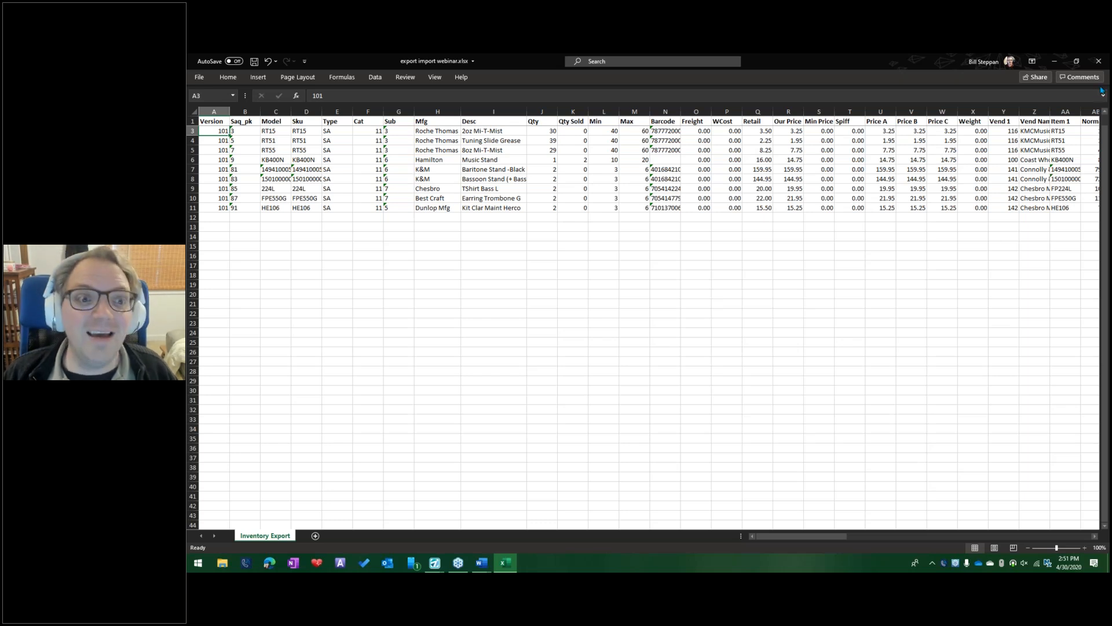
{"action": "left_click", "coordinate": [1055, 62]}
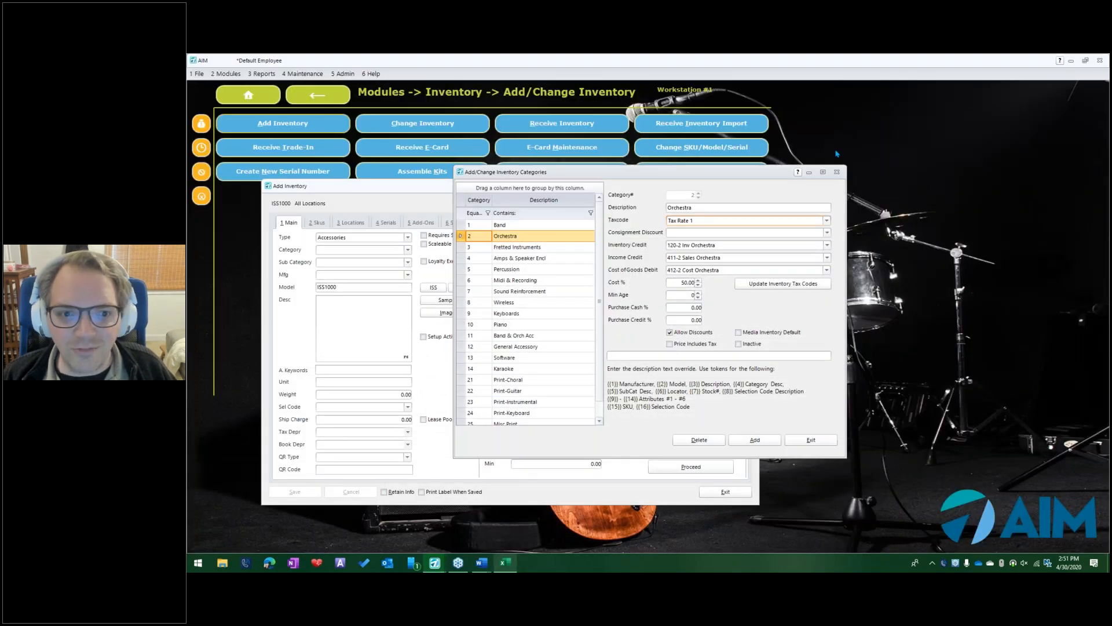